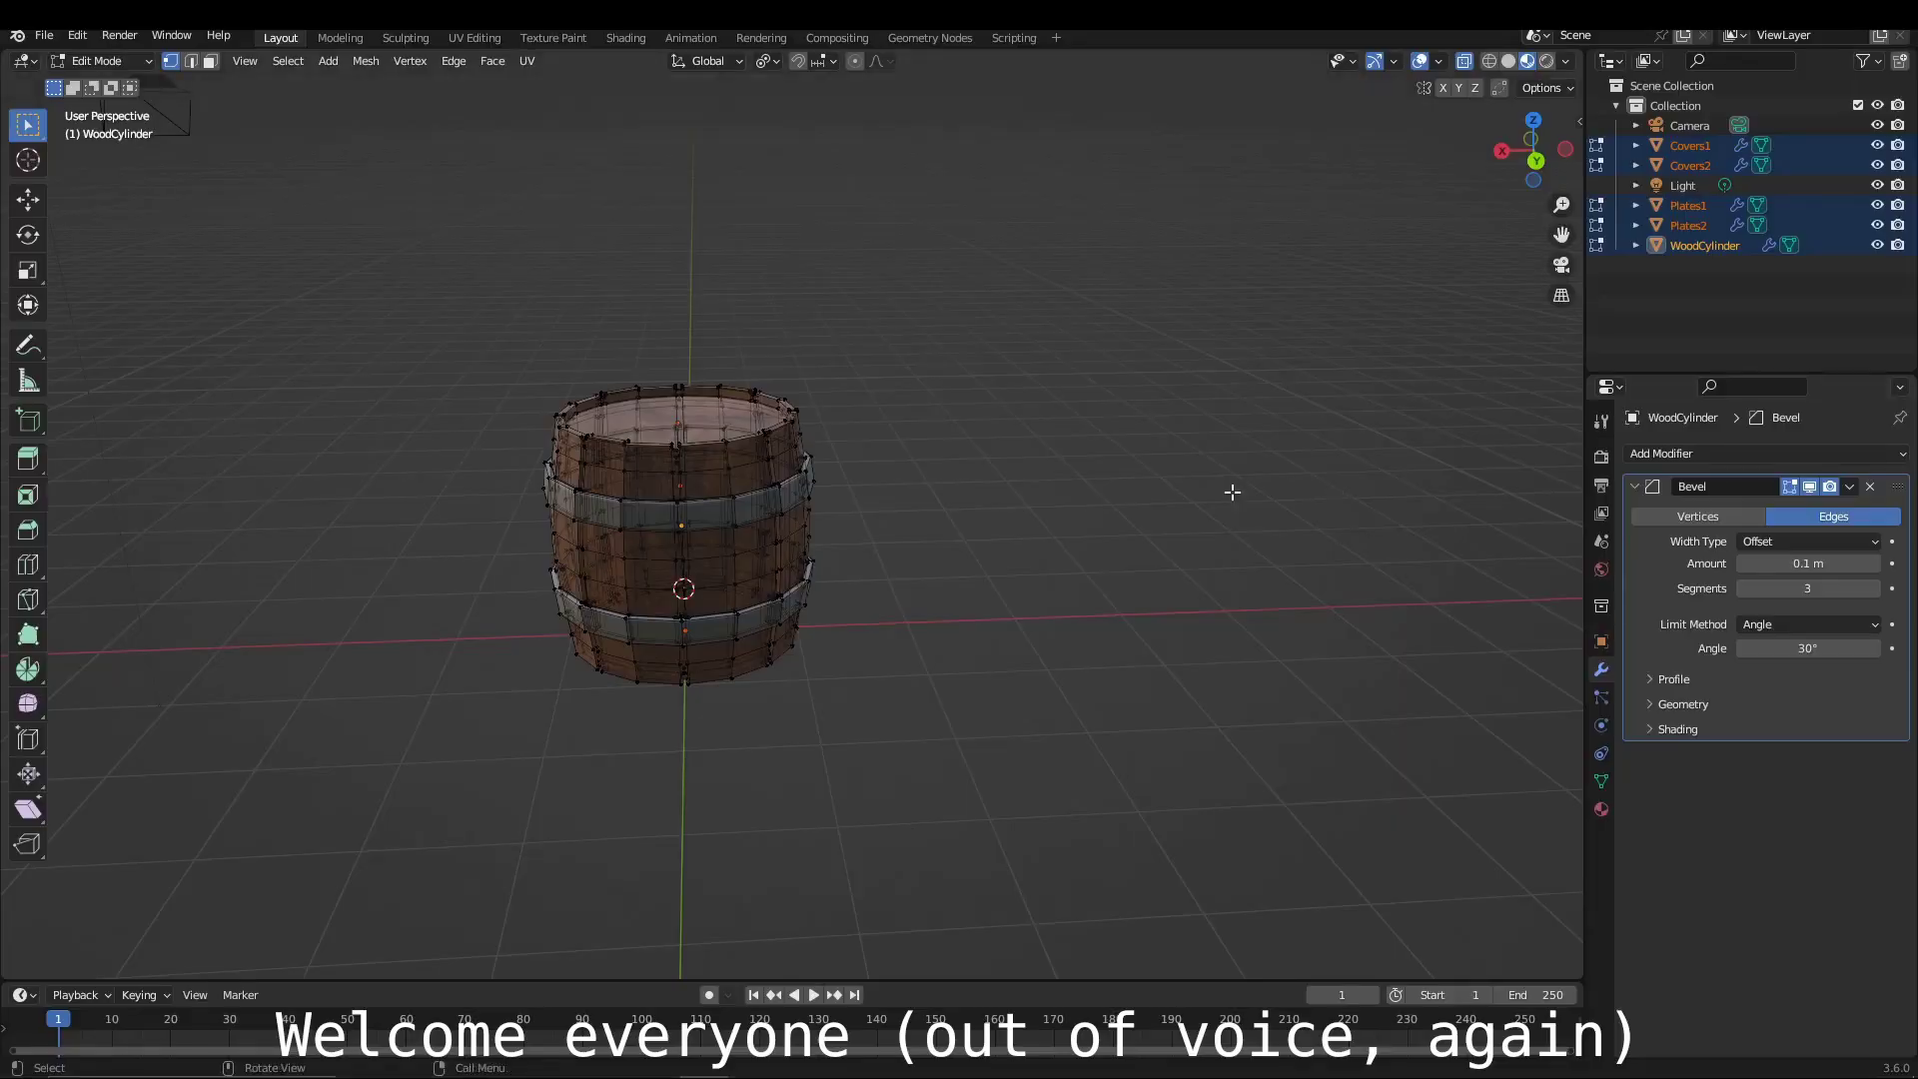
Orbit around the finished barrel model shown in Blender.
mouse_move(1232, 491)
middle_mouse_down()
mouse_move(843, 514)
mouse_move(855, 633)
mouse_move(937, 479)
mouse_move(998, 469)
middle_mouse_up()
Start a fresh General scene and delete its default cube.
left_click(1698, 145, "ctrl")
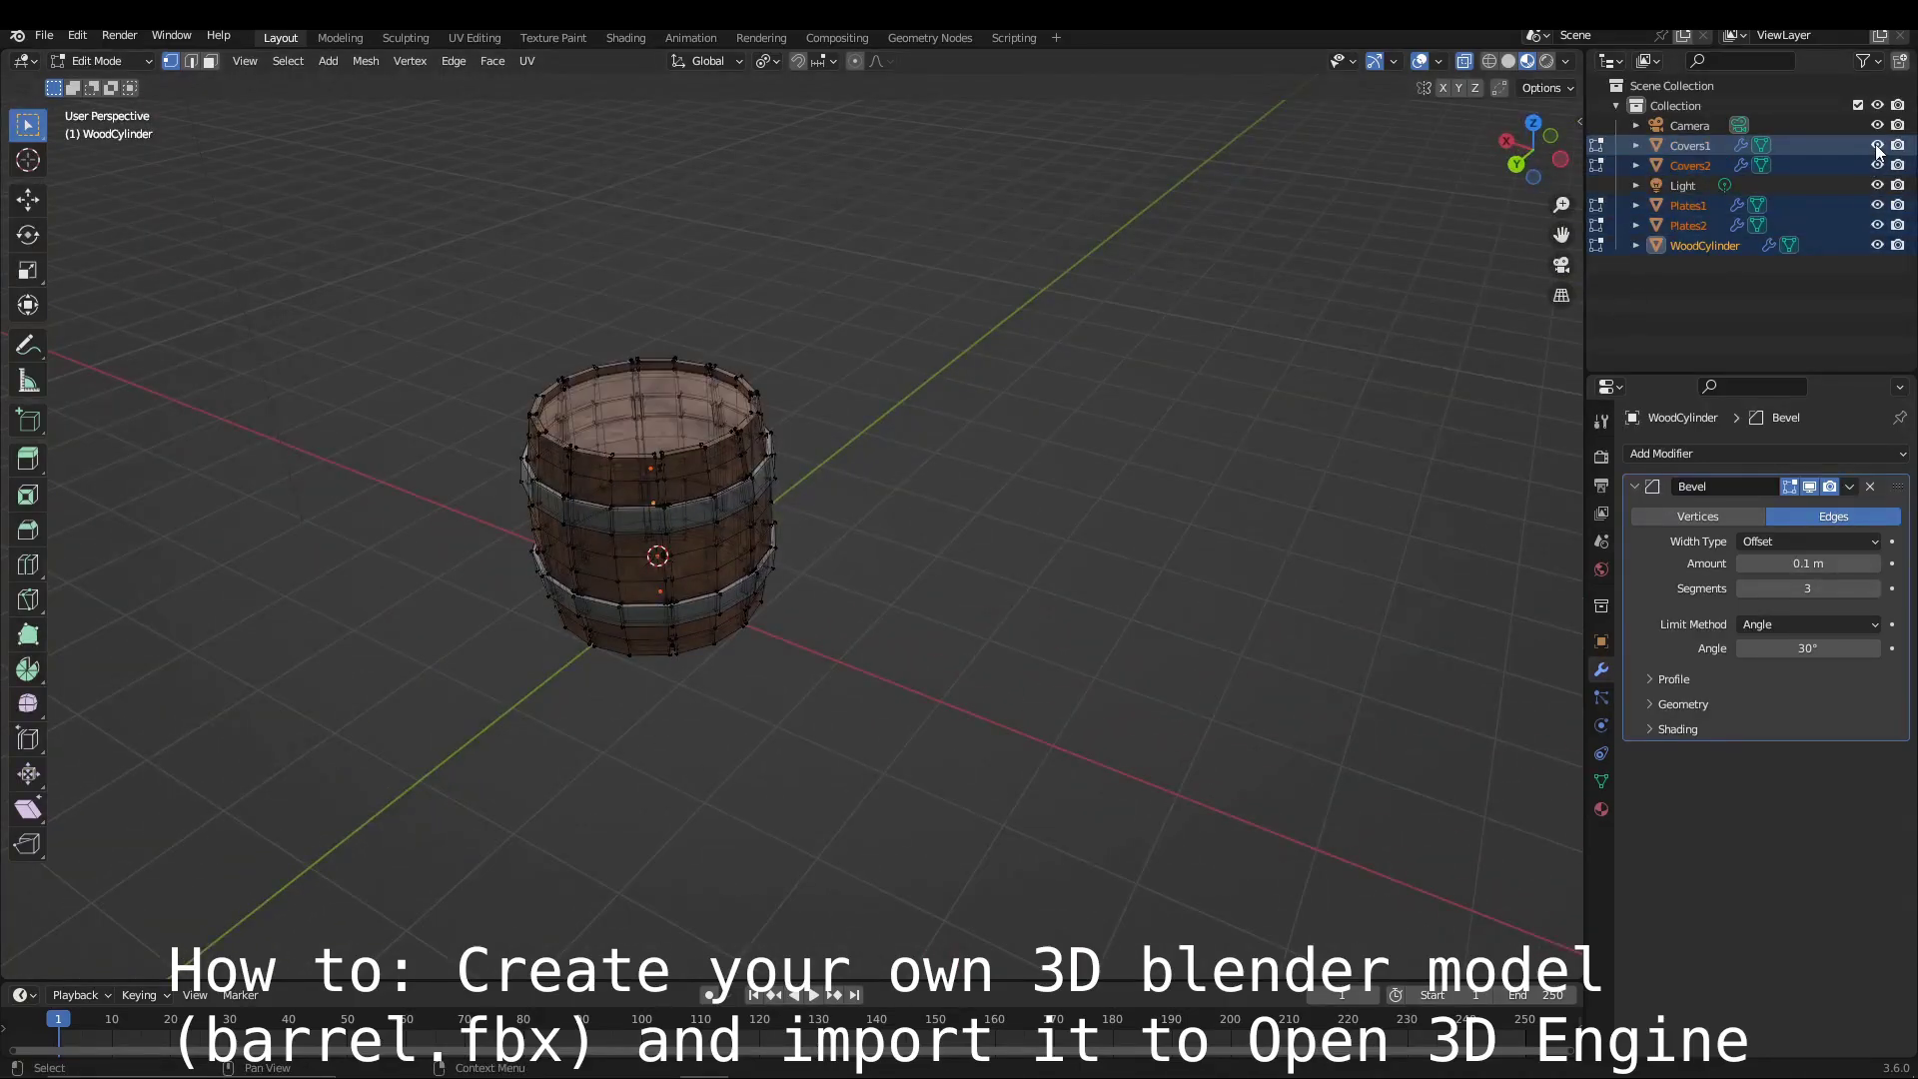
left_click(1697, 204, "ctrl")
left_click(44, 35)
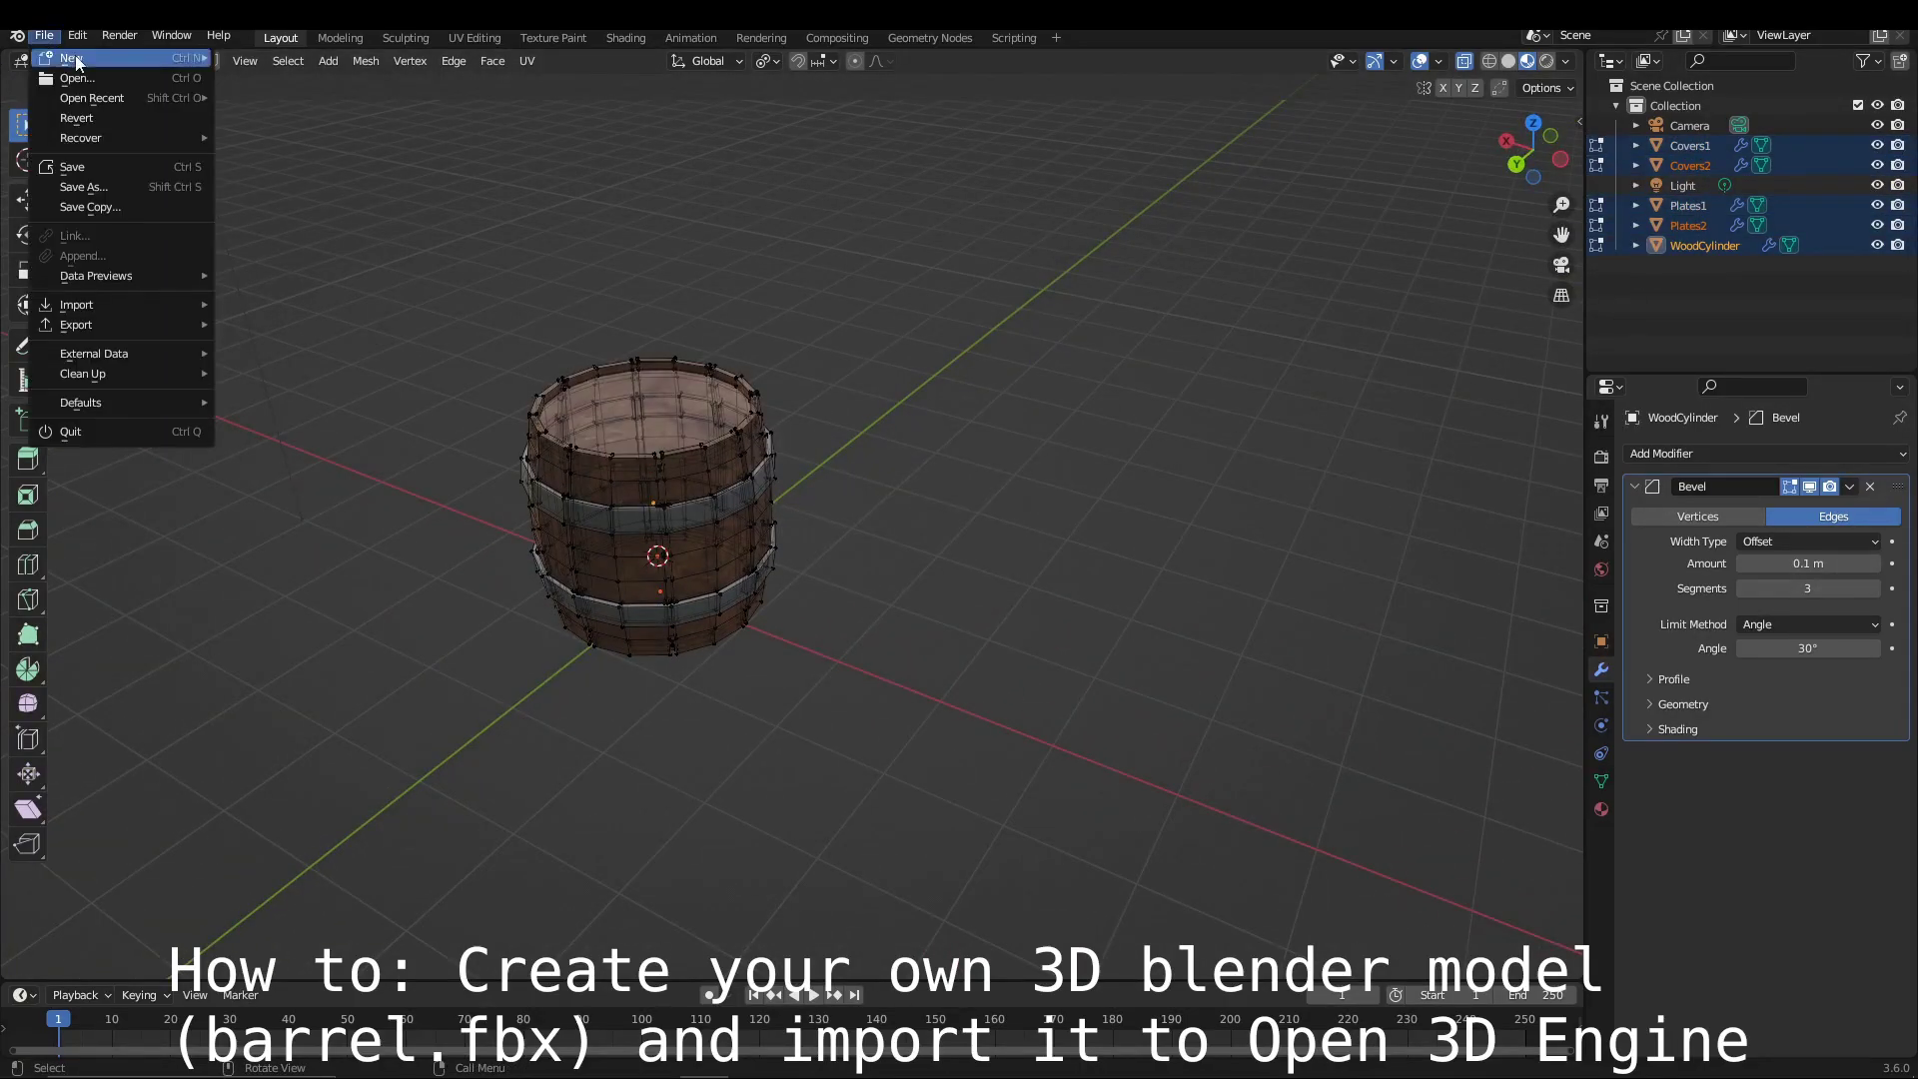
left_click(250, 58)
key("Delete")
Add a 16-vertex cylinder and set its Z location to 1 m.
left_click(262, 61)
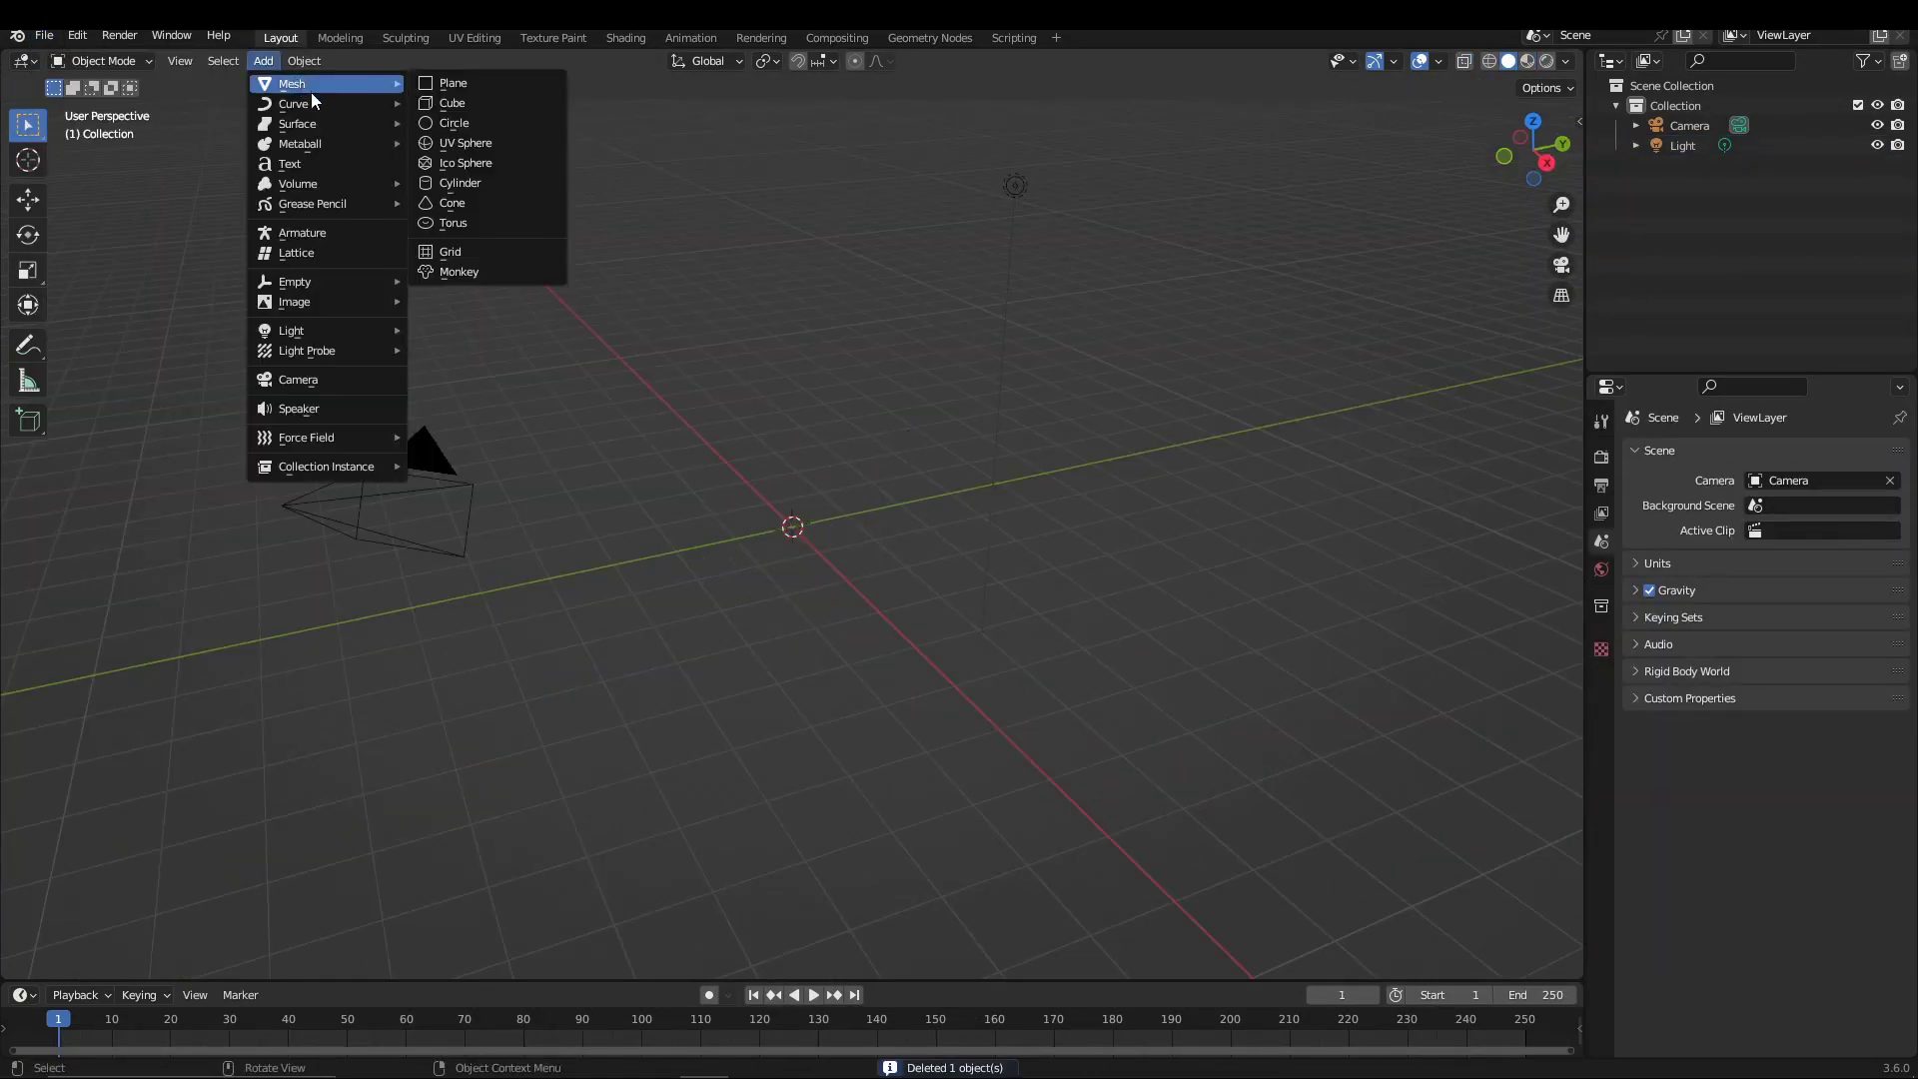
left_click(459, 183)
left_click(150, 960)
left_click(278, 723)
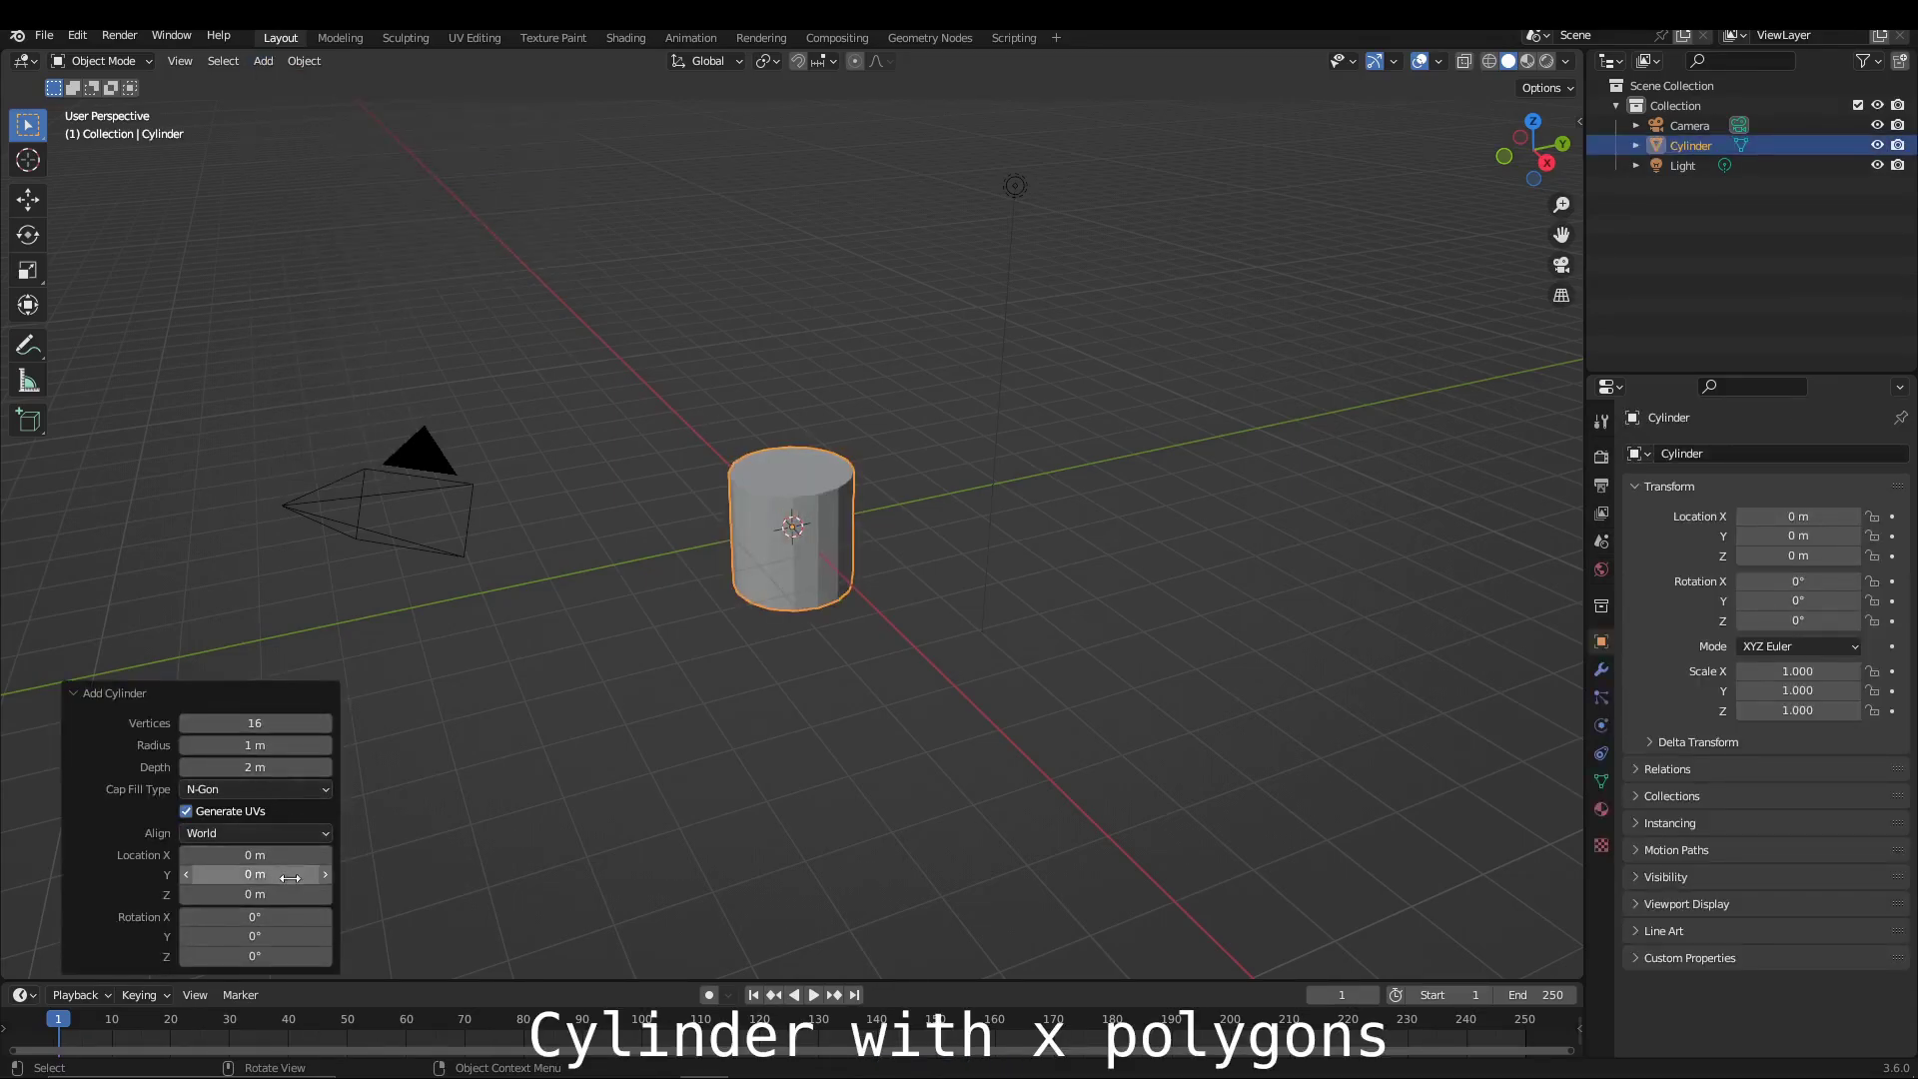
left_click(287, 894)
type("1")
key("Return")
Select the cylinder's bottom face in face-select Edit Mode, then return to Object Mode.
left_click(268, 584)
mouse_move(268, 584)
middle_mouse_down()
mouse_move(706, 411)
mouse_move(873, 548)
mouse_move(342, 213)
middle_mouse_up()
key("Tab")
key("3")
left_click(813, 517)
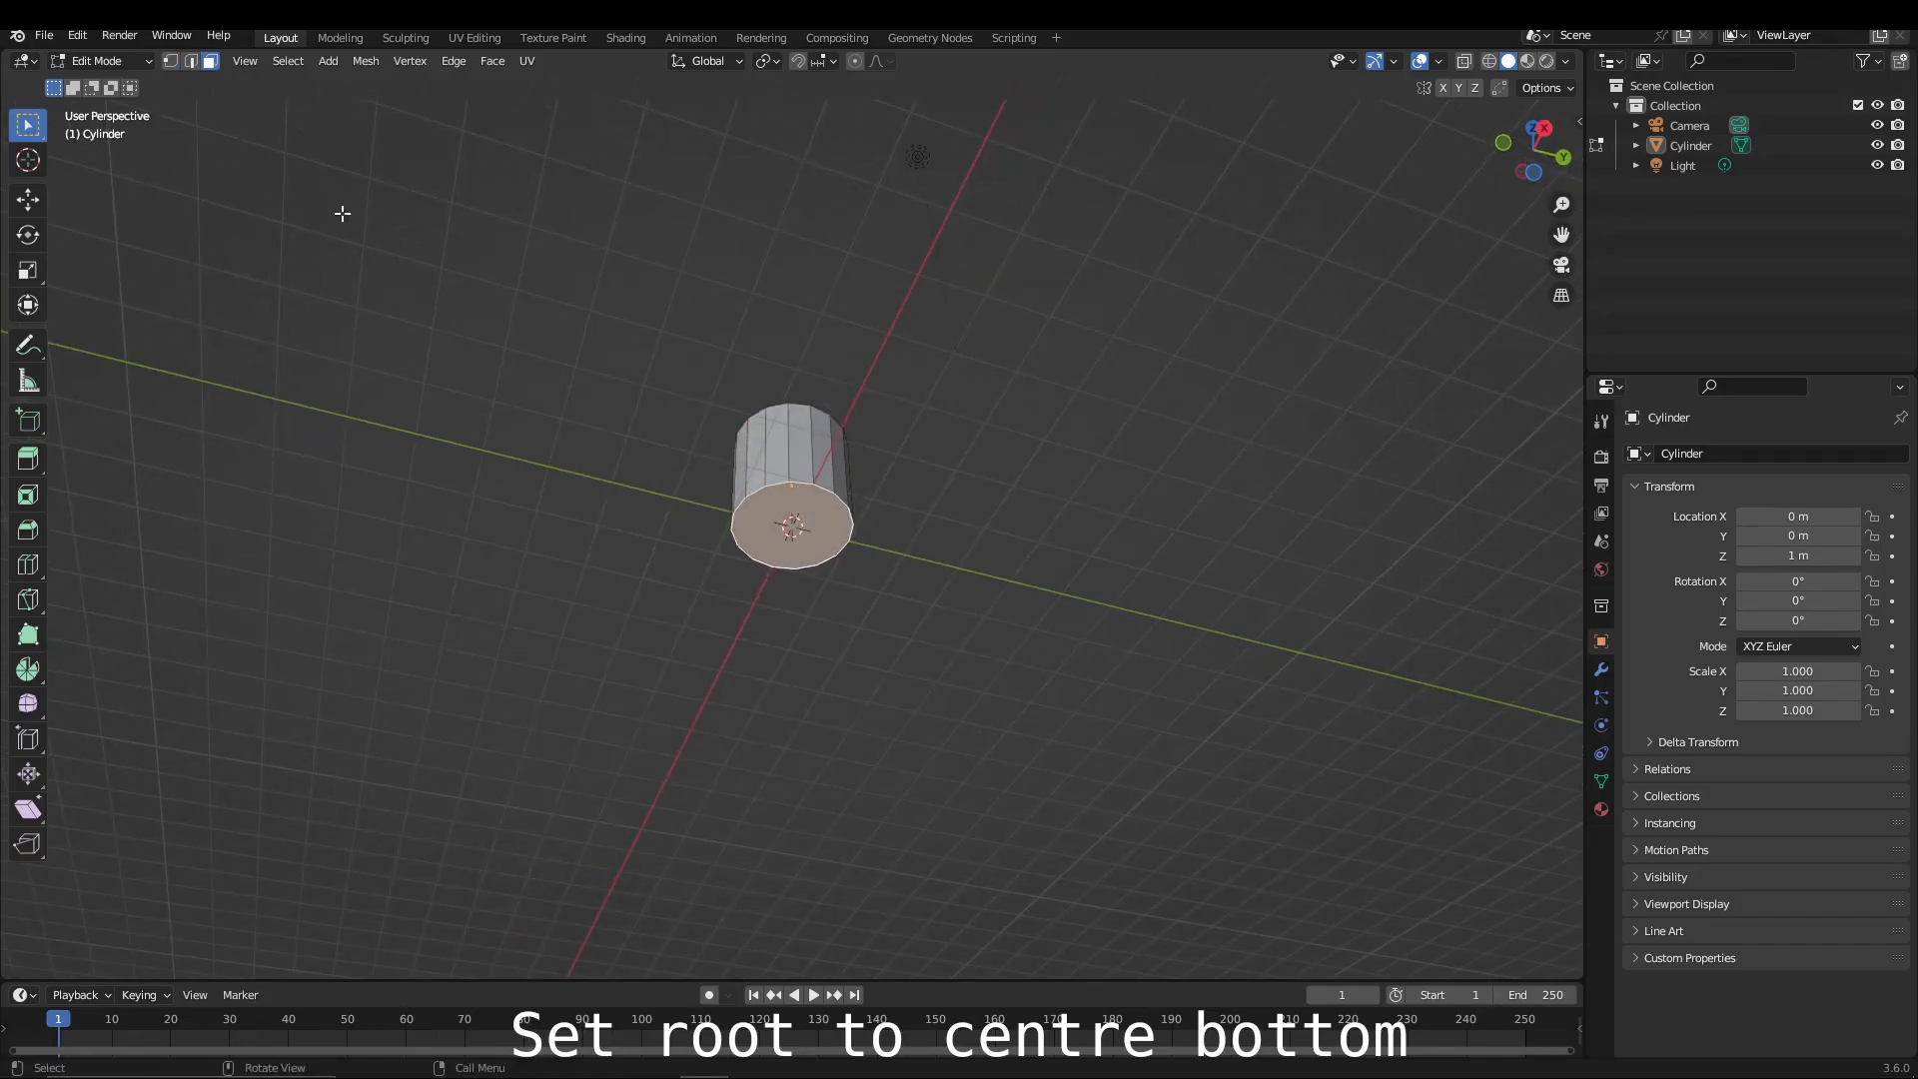
key("Tab")
Set the cylinder's origin to its bottom centre with Origin to 3D Cursor.
left_click(304, 61)
mouse_move(339, 104)
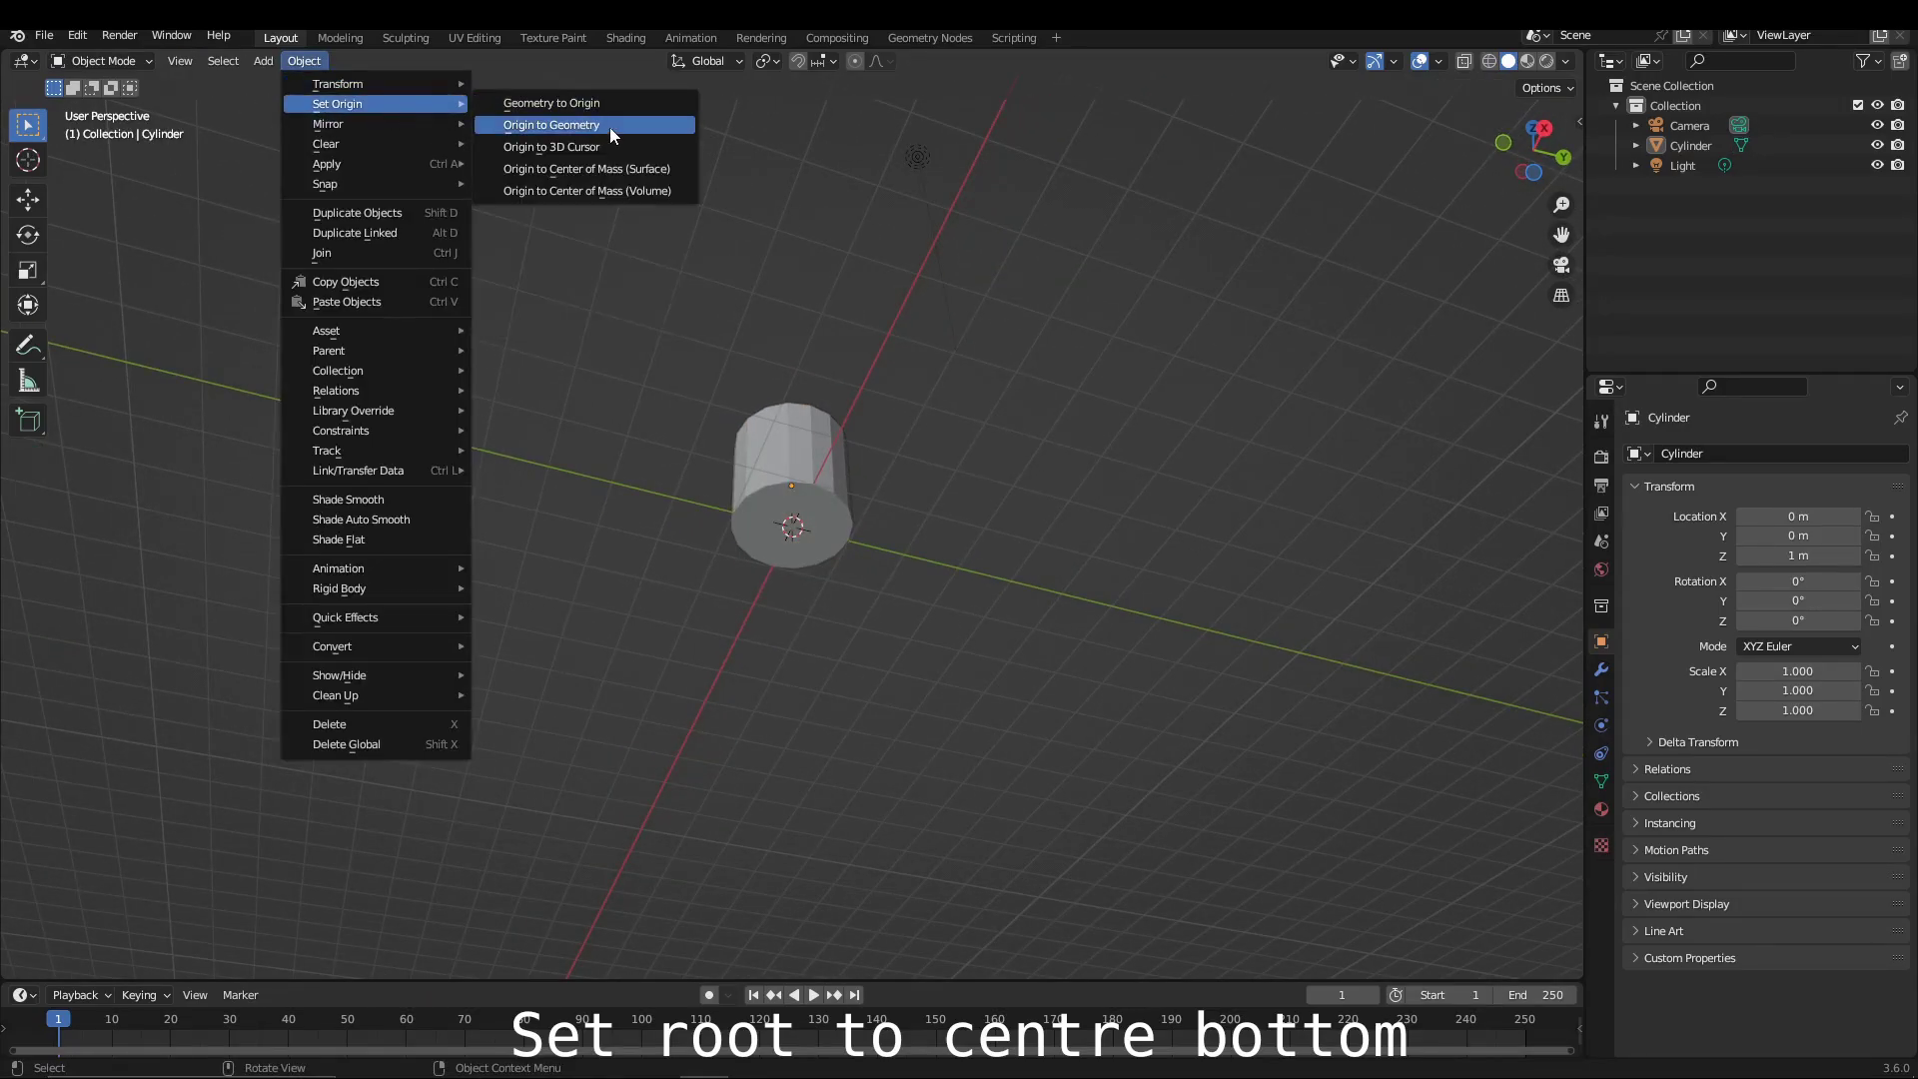
left_click(839, 429)
left_click(304, 61)
left_click(551, 147)
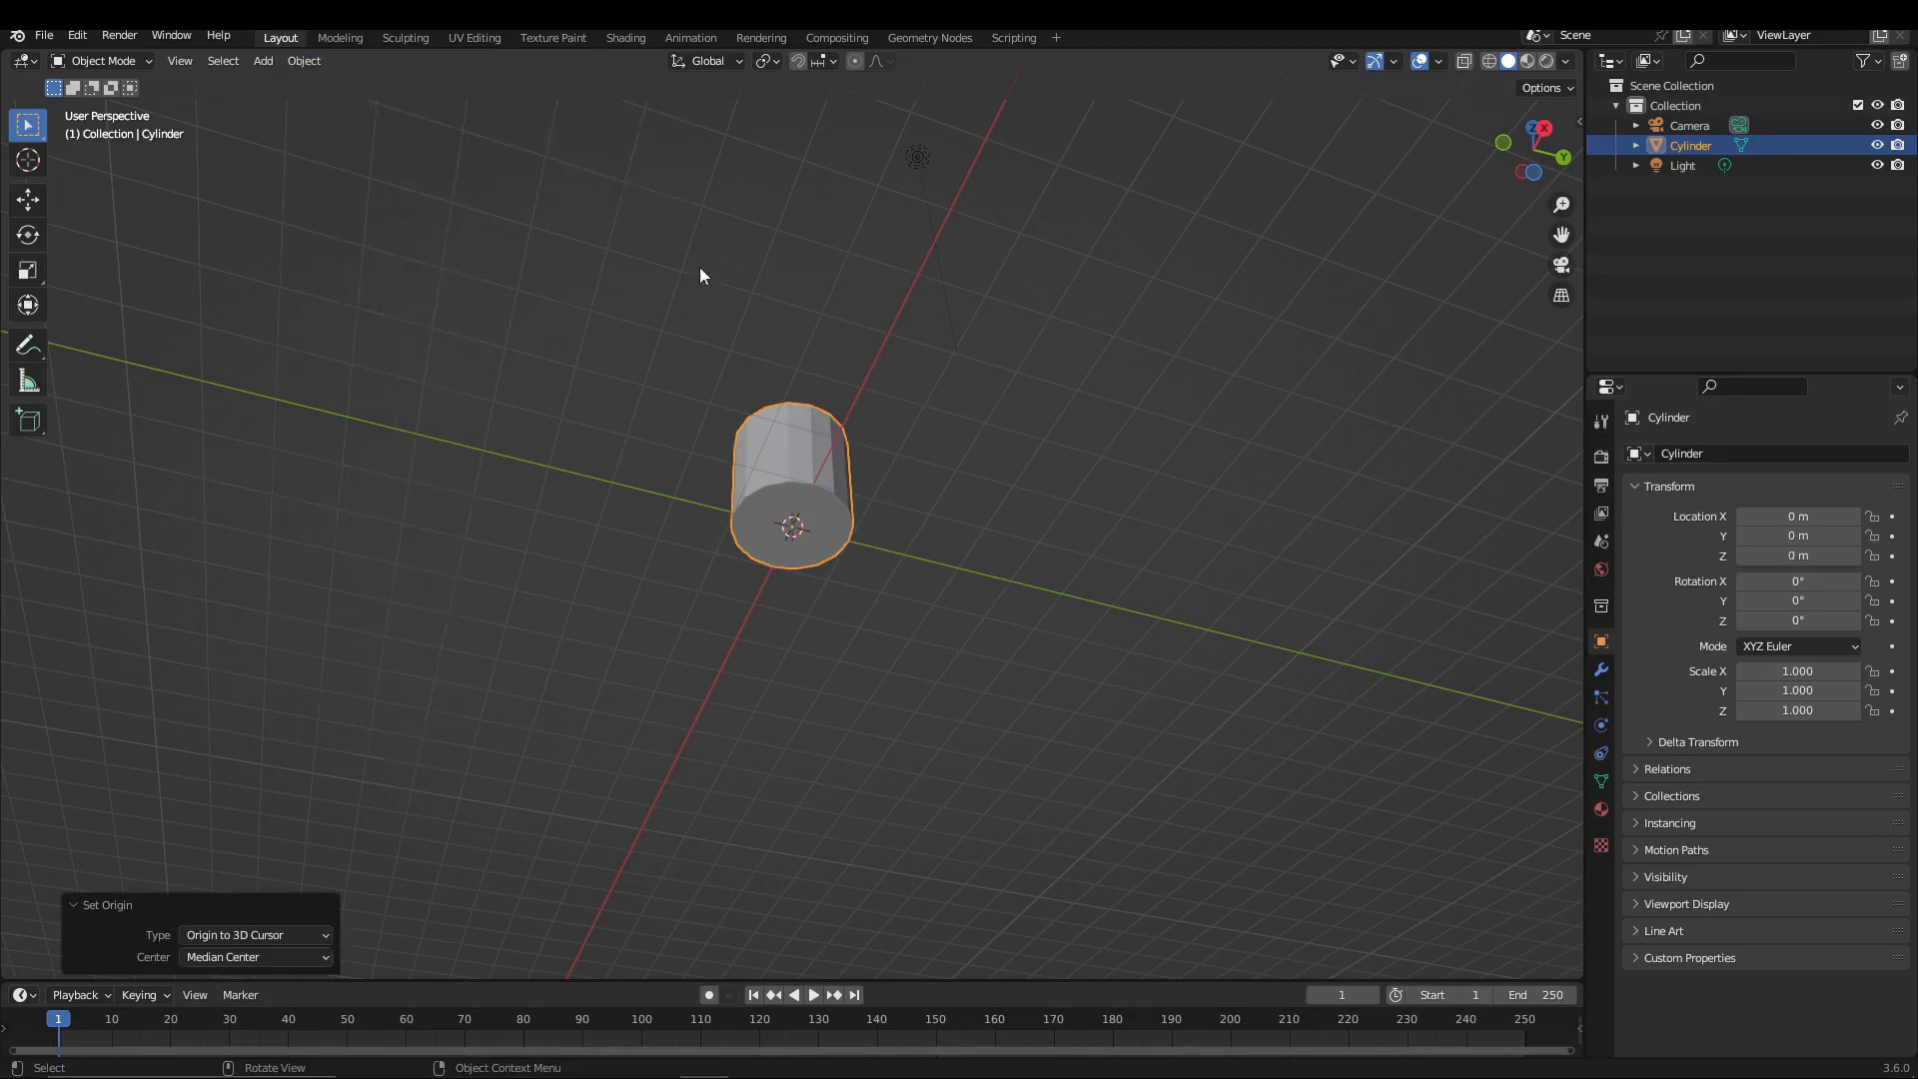
Select the cylinder's top face in Edit Mode.
mouse_move(699, 277)
middle_mouse_down()
mouse_move(962, 591)
mouse_move(702, 325)
mouse_move(802, 564)
mouse_move(799, 410)
mouse_move(838, 425)
middle_mouse_up()
key("Tab")
left_click(799, 409)
Inset the cylinder's top face to form an inner ring.
key("i")
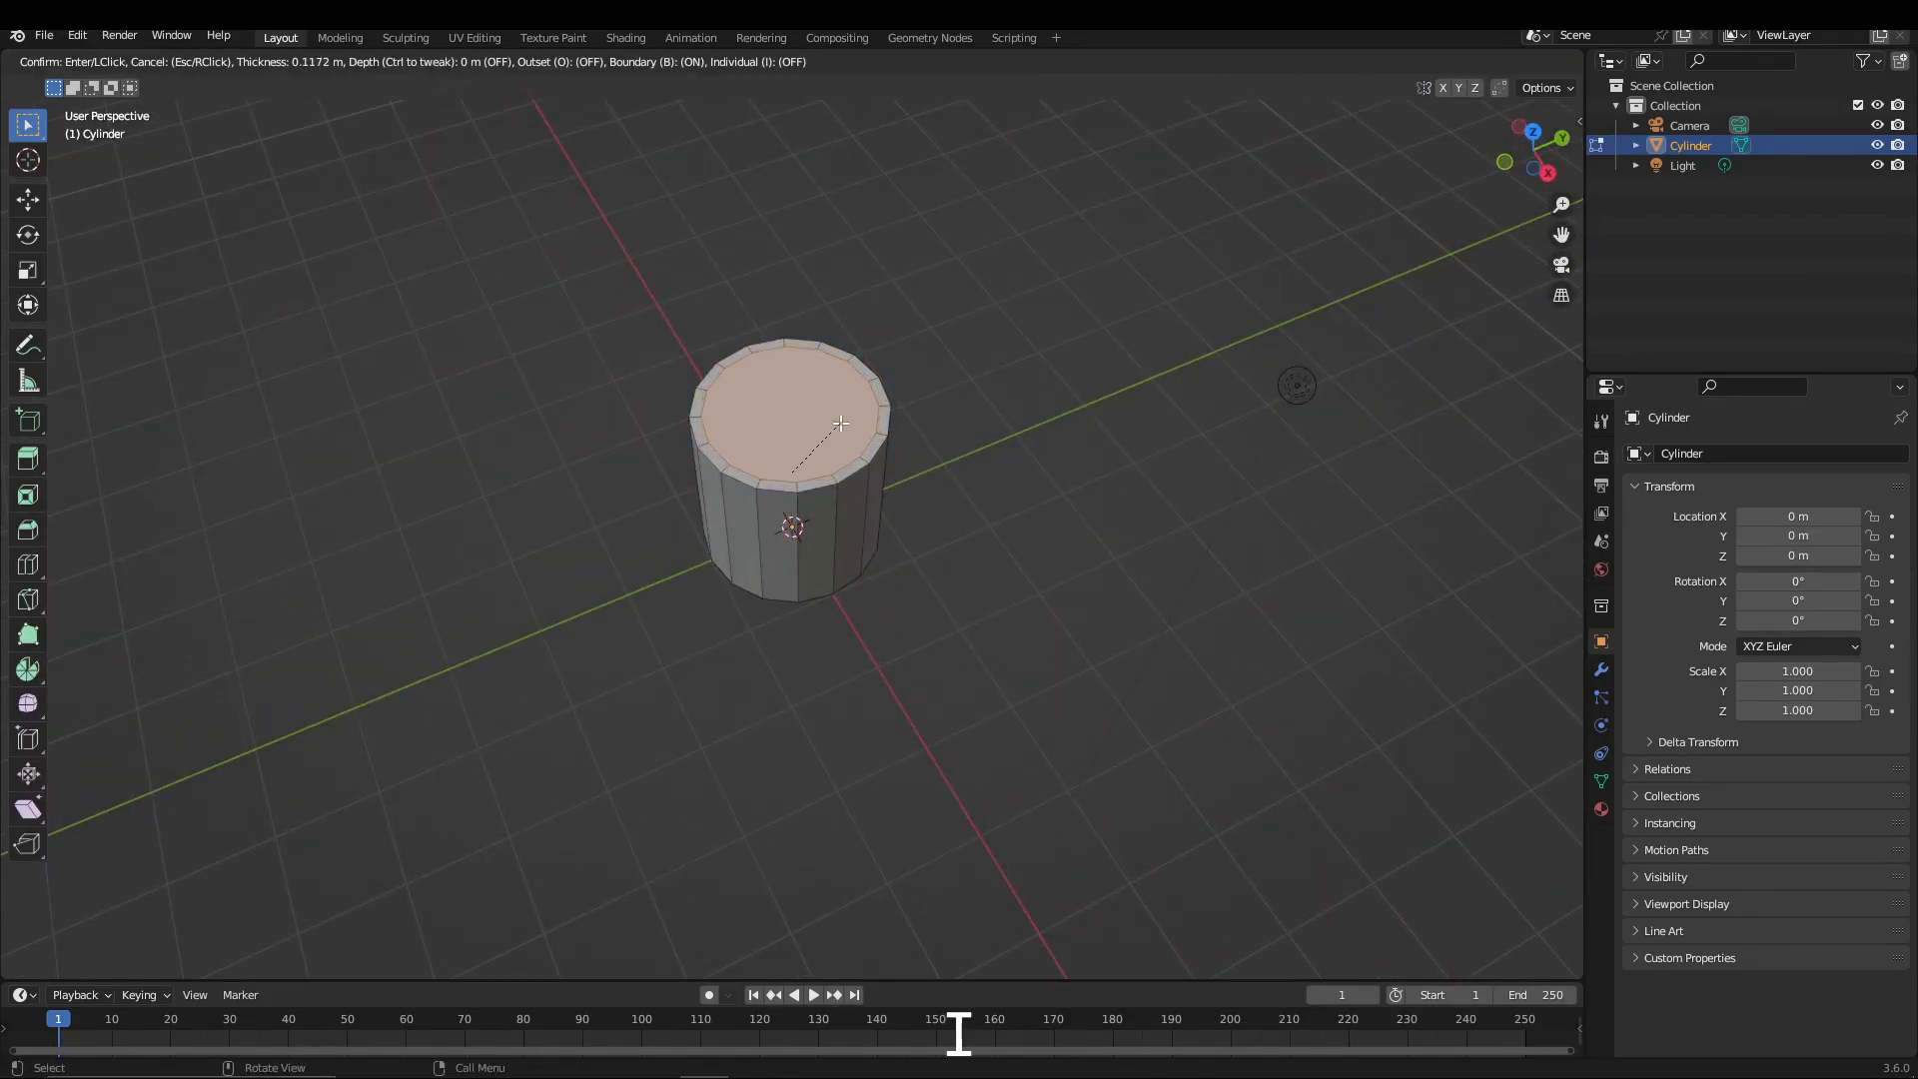
left_click(841, 423)
left_click(1547, 171)
middle_click_drag(967, 325, 928, 333)
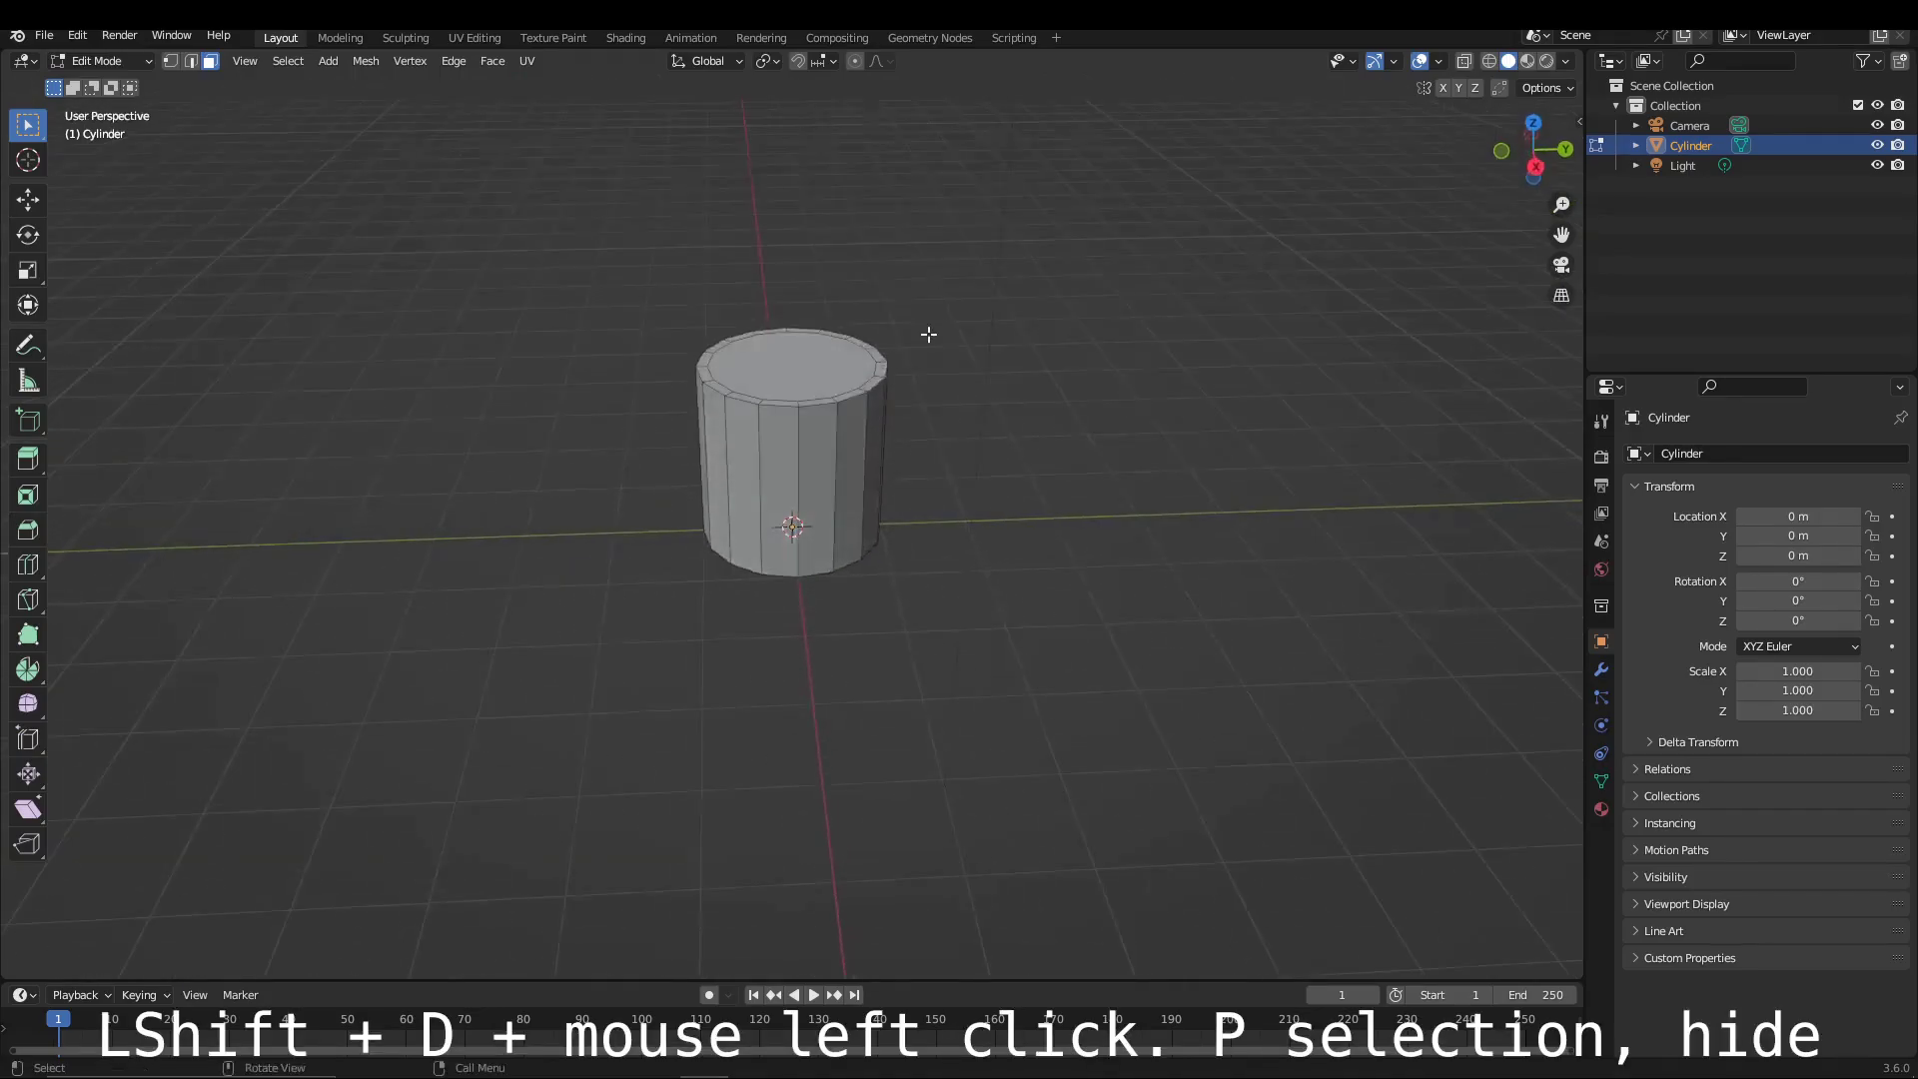
left_click(1539, 171)
mouse_move(1133, 343)
middle_mouse_down()
mouse_move(1055, 383)
mouse_move(988, 496)
middle_mouse_up()
Duplicate a face, separate it into Cylinder.001, and hide that object.
key("shift+d")
left_click(1045, 463)
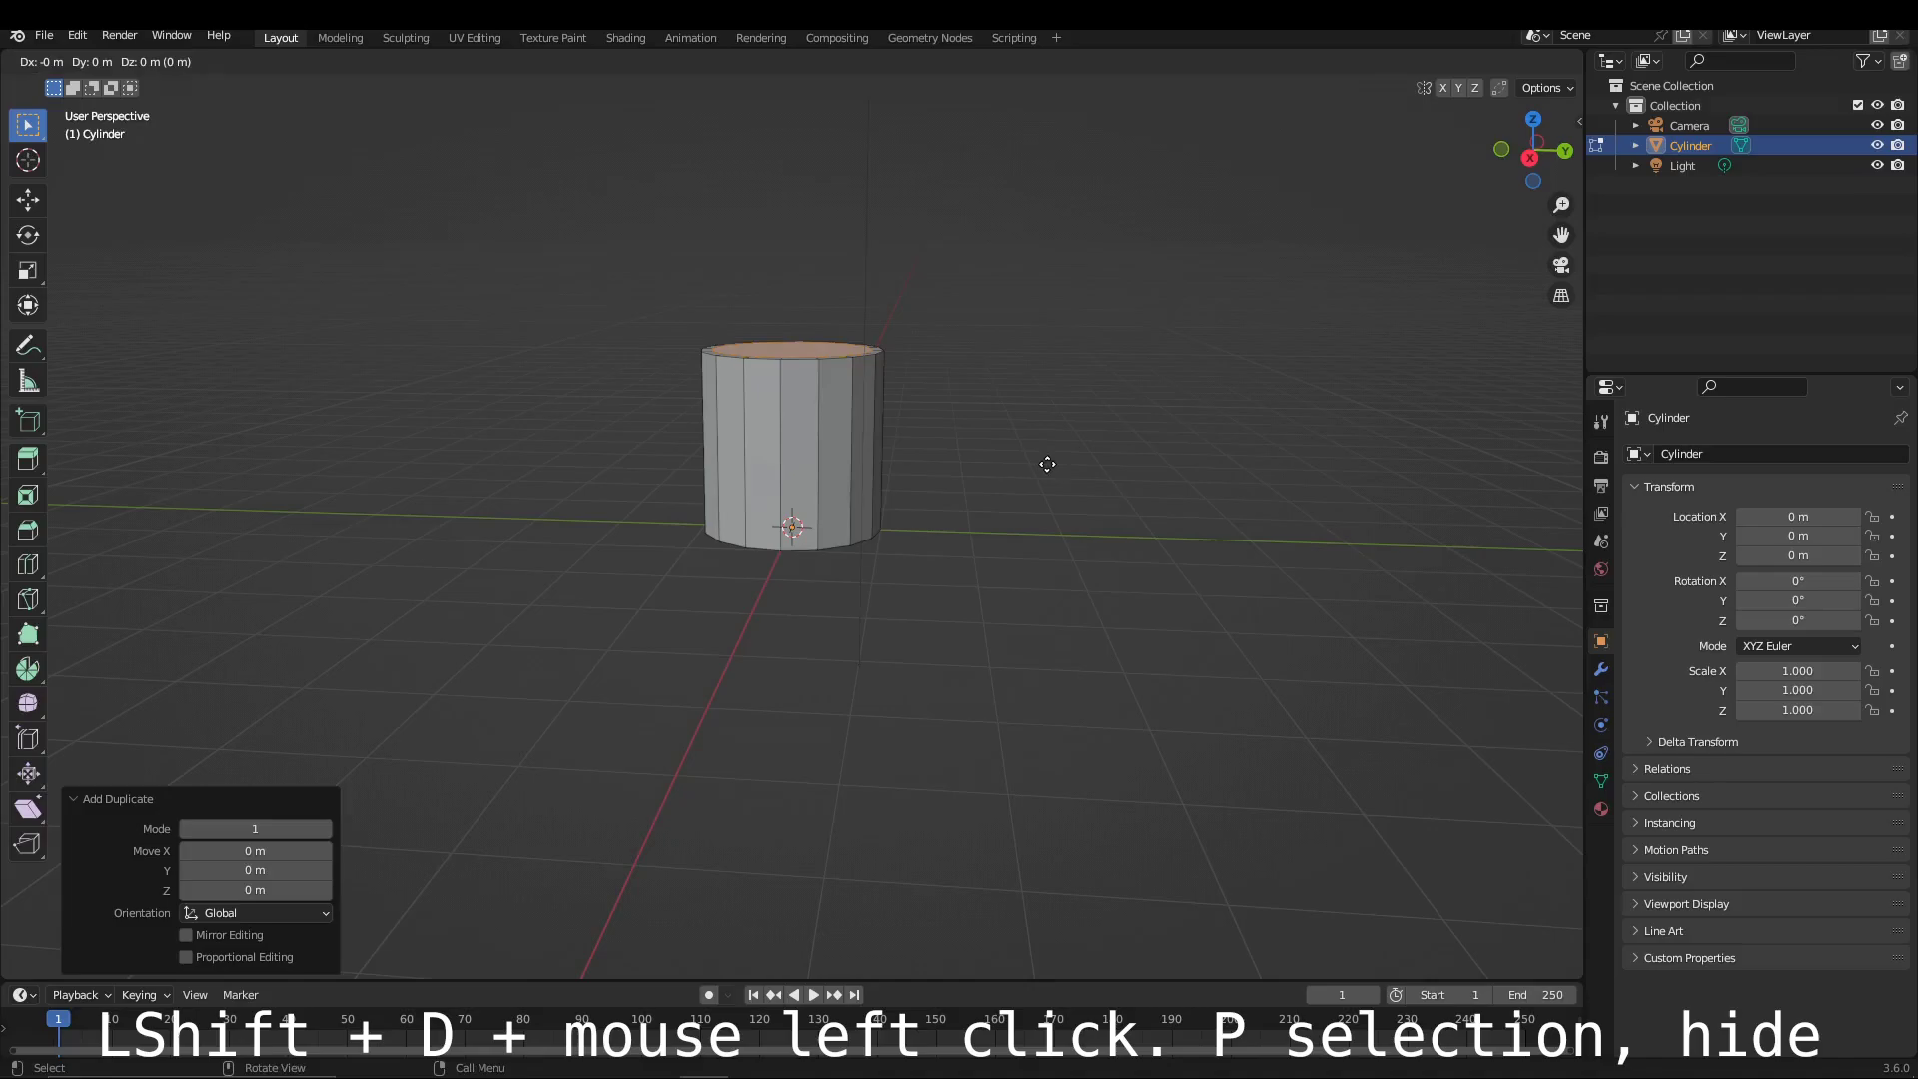
key("p")
left_click(1048, 463)
left_click(1877, 165)
mouse_move(929, 479)
middle_mouse_down()
mouse_move(875, 429)
mouse_move(1052, 518)
middle_mouse_up()
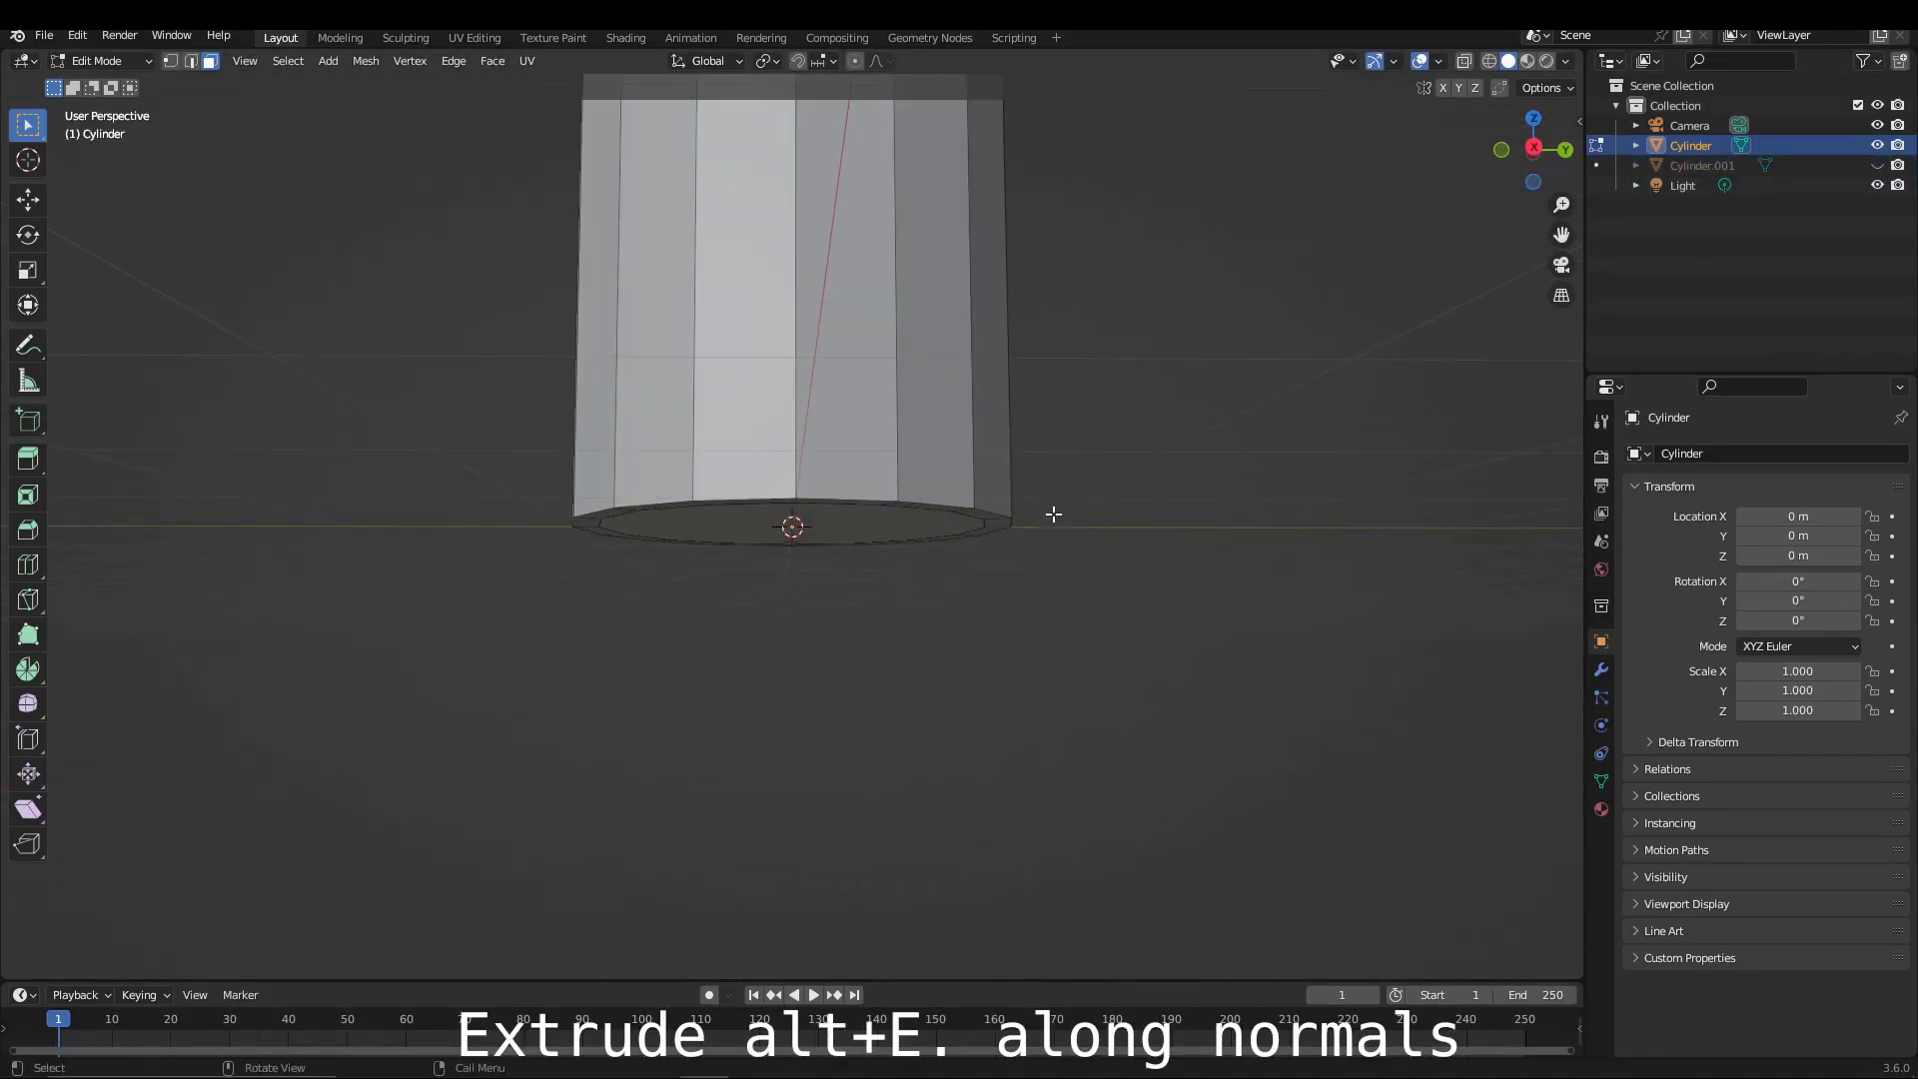
Extrude the inner end face along its normals with a -2 m offset.
key("alt+e")
left_click(1010, 506)
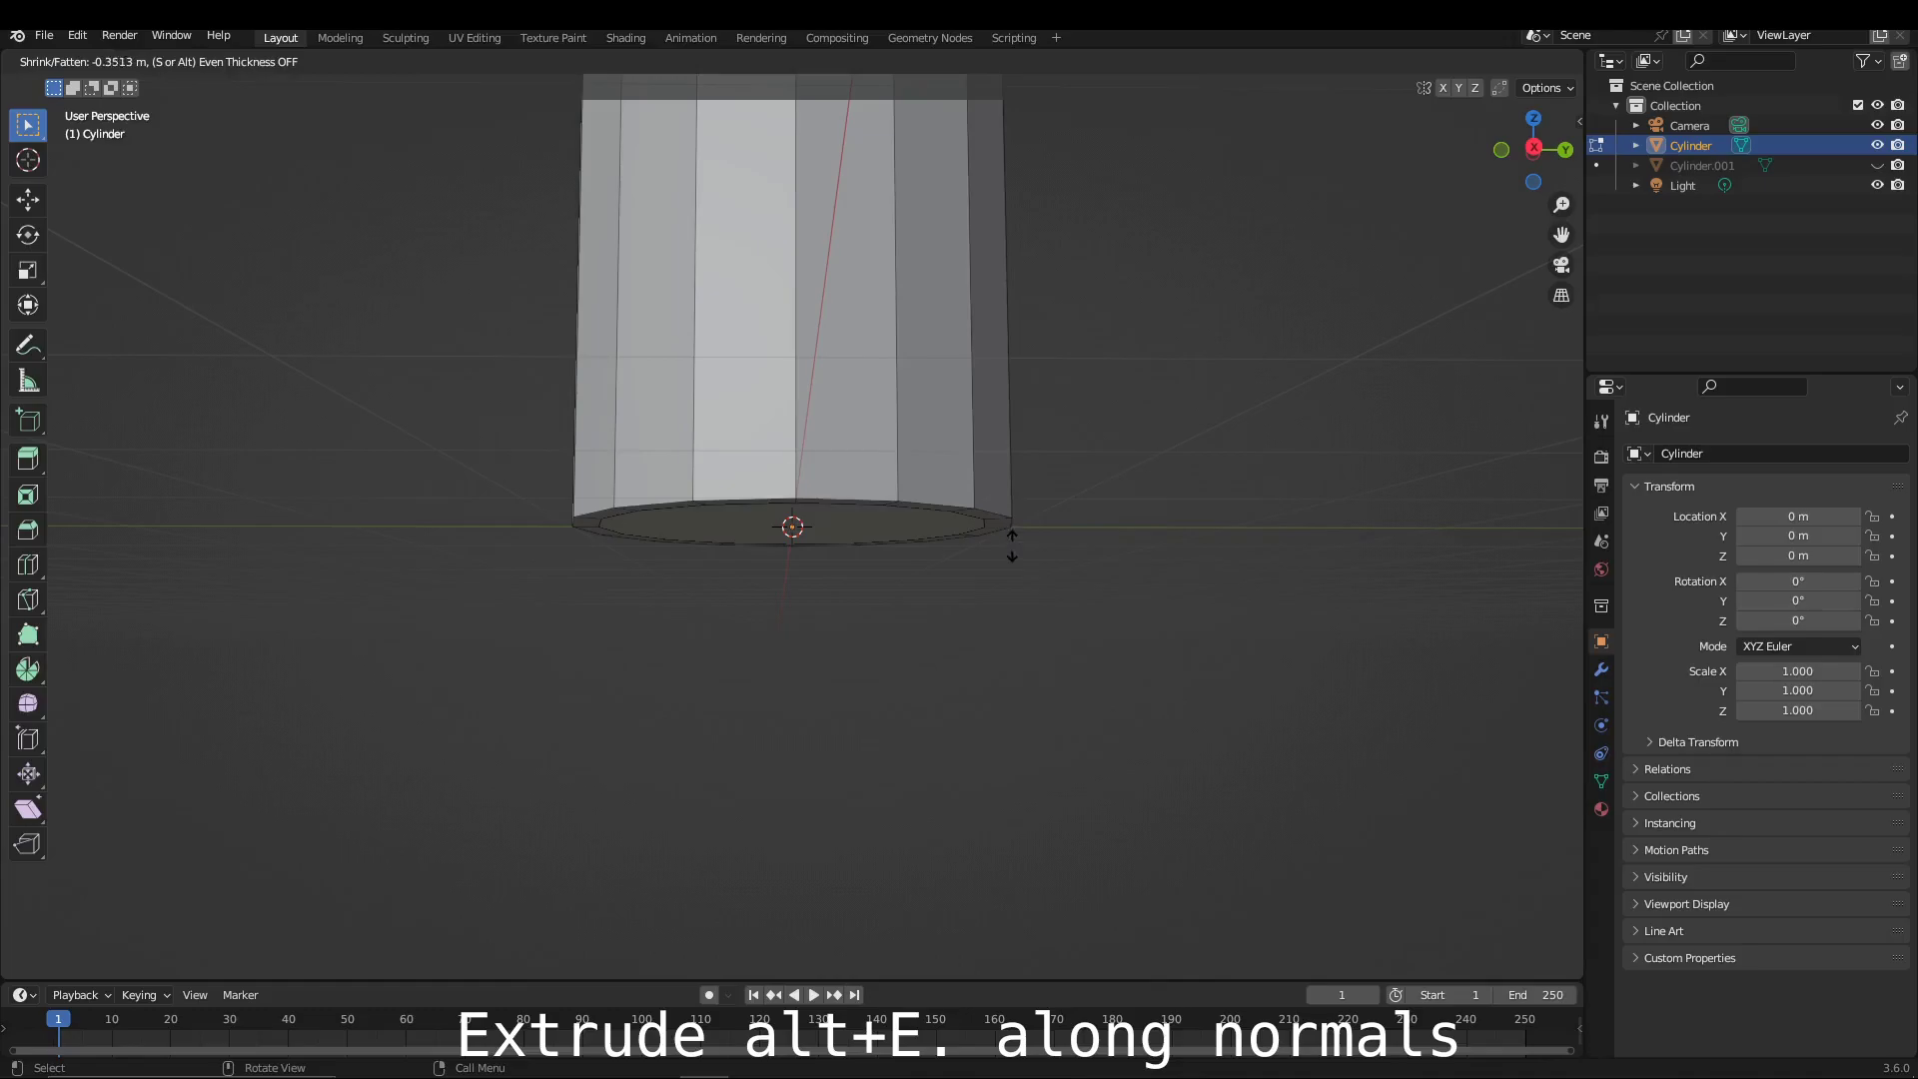
left_click(995, 716)
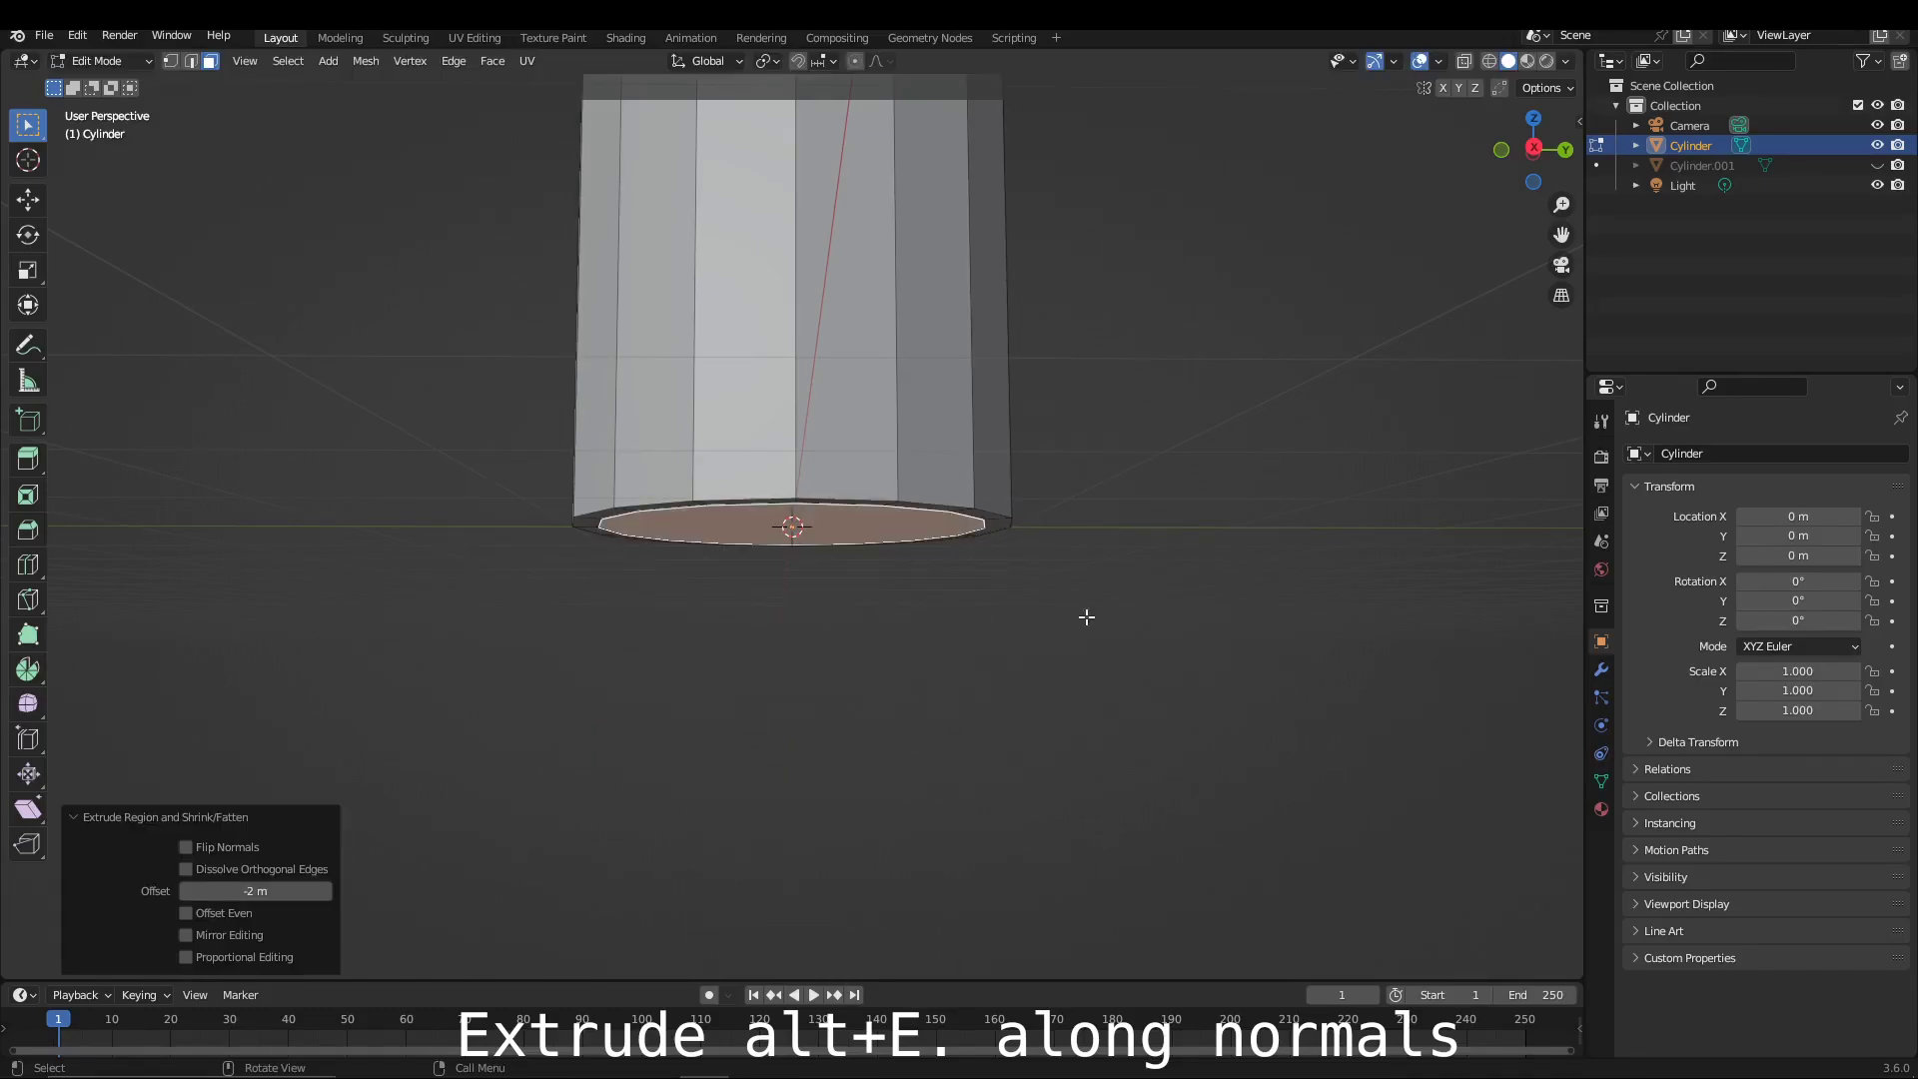
middle_click_drag(1083, 617, 1074, 385)
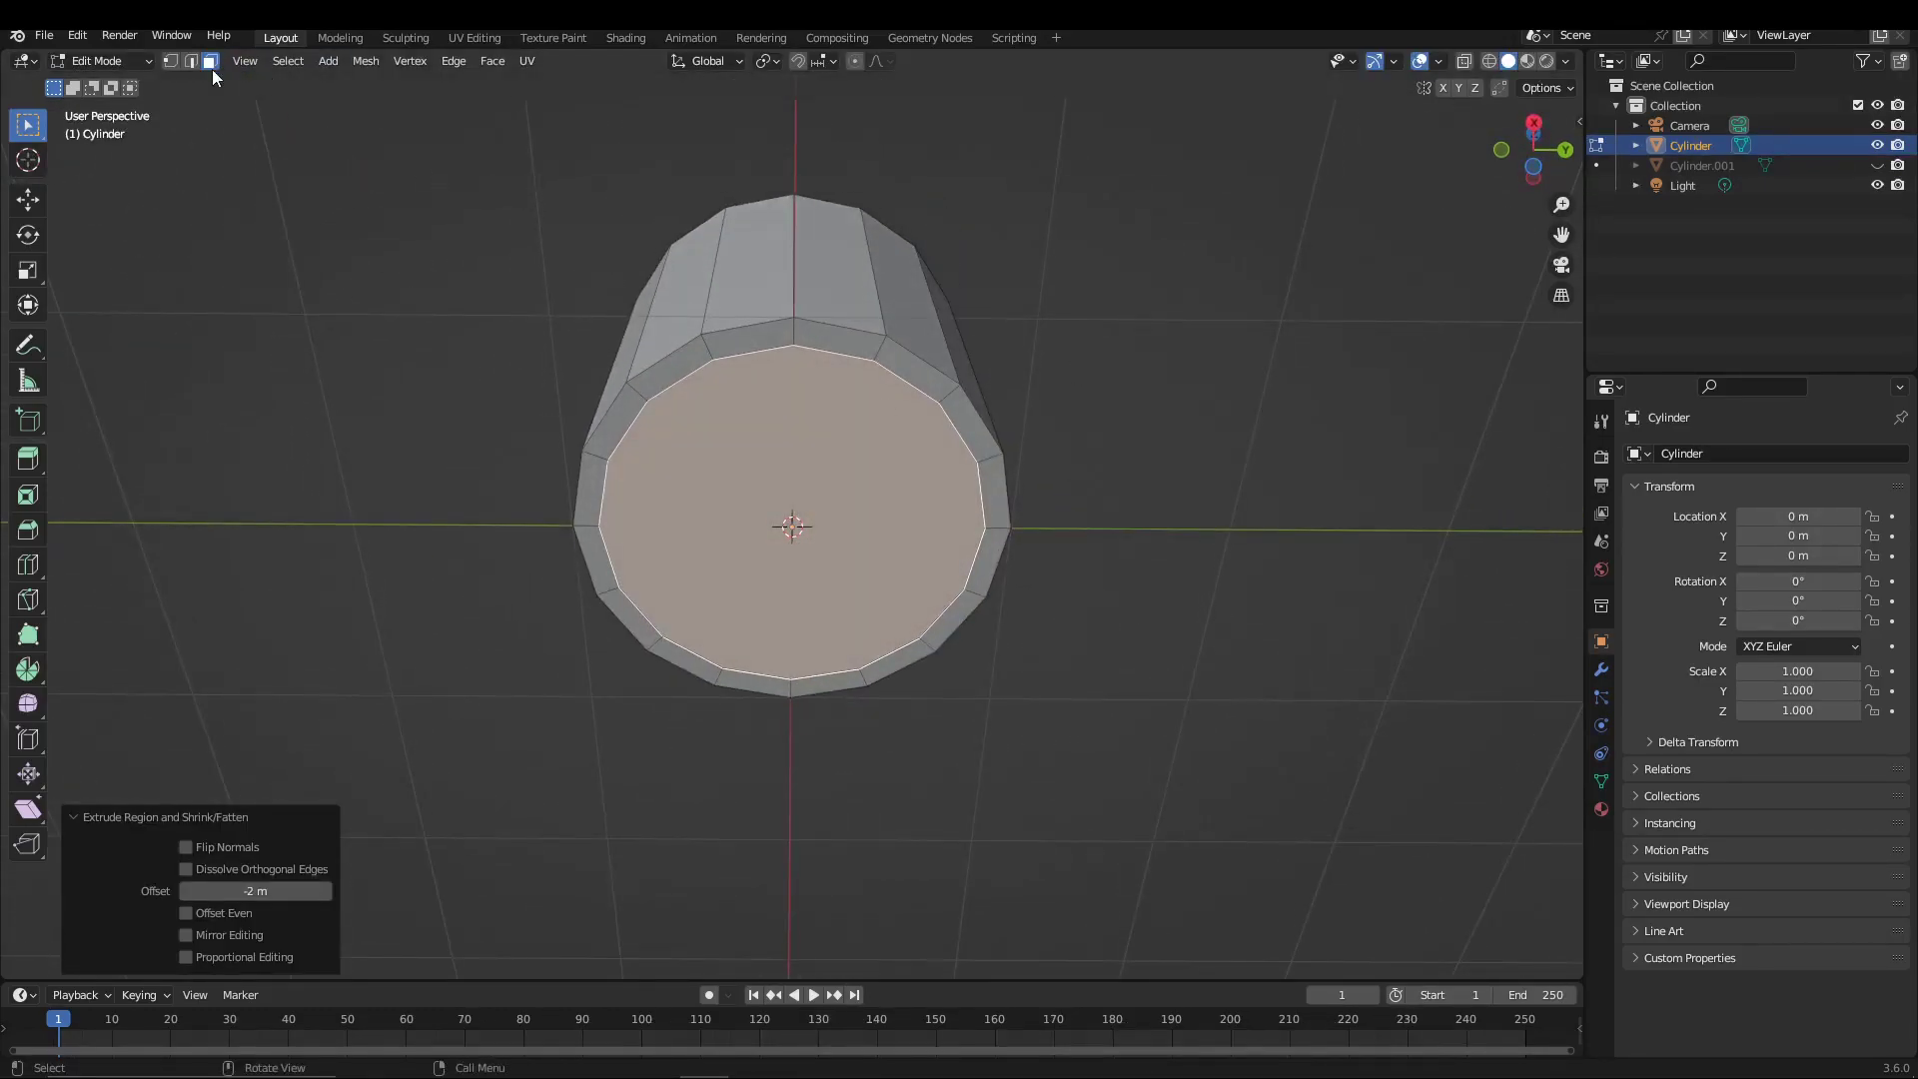
Delete the cylinder's inner end faces to leave an open tube.
key("x")
left_click(773, 478)
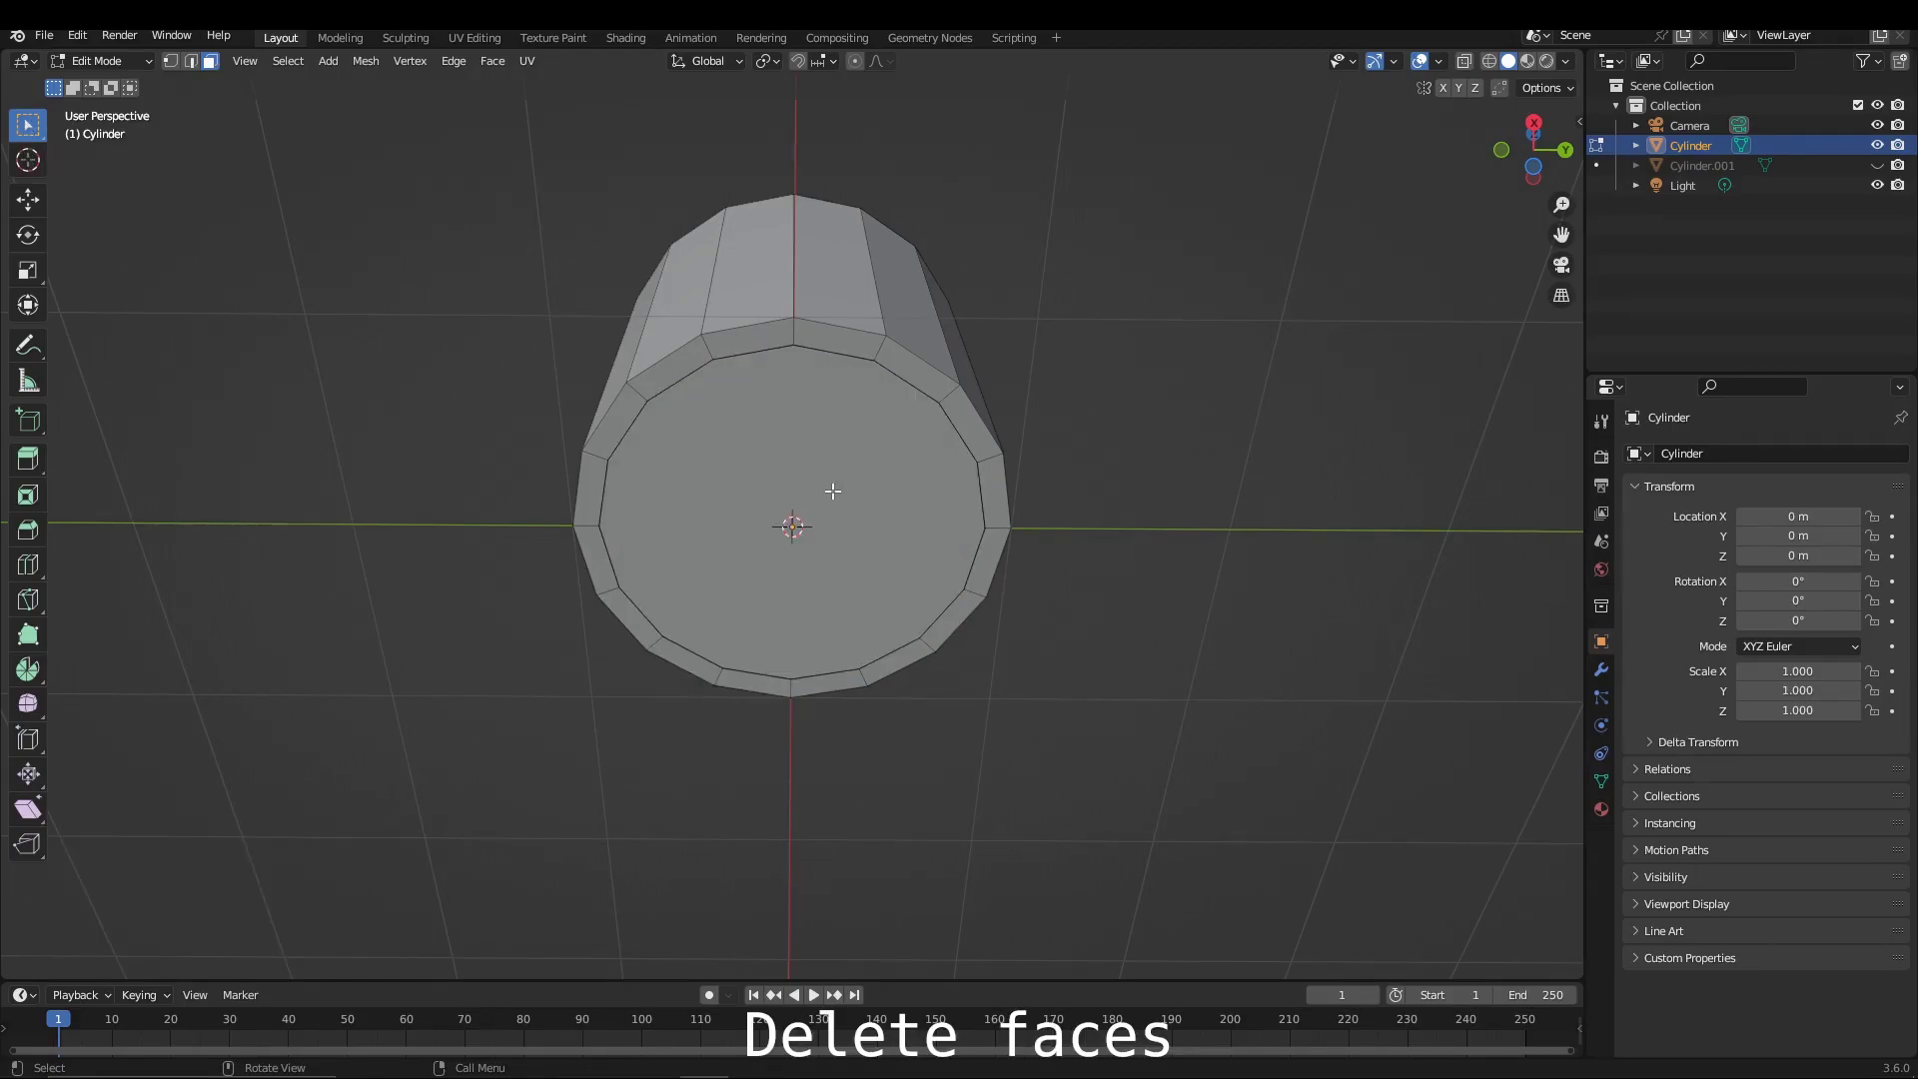
key("x")
key("x")
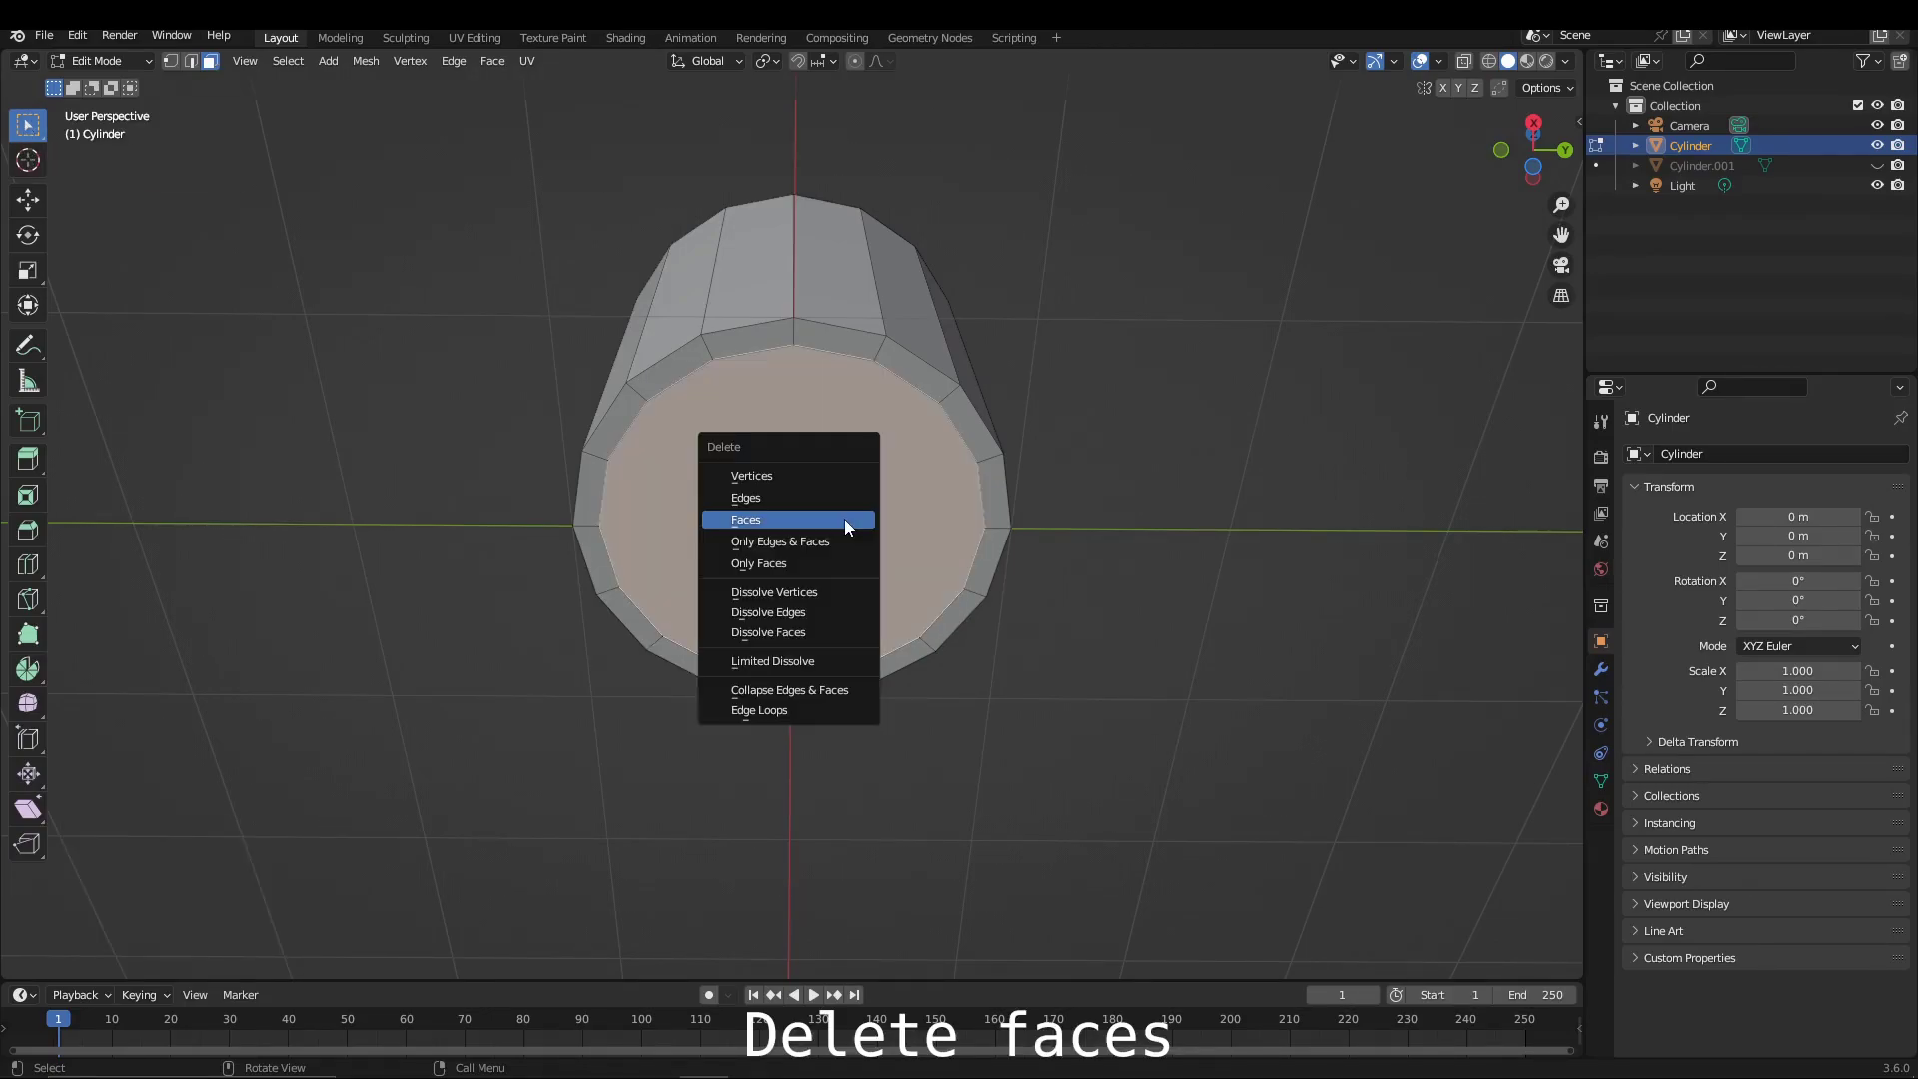
left_click(843, 518)
mouse_move(843, 518)
middle_mouse_down()
mouse_move(871, 515)
mouse_move(841, 493)
mouse_move(843, 581)
mouse_move(890, 719)
middle_mouse_up()
key("x")
key("Escape")
key("x")
left_click(843, 497)
Select all of the tube's geometry in vertex select mode.
key("a")
key("1")
mouse_move(856, 642)
middle_mouse_down()
mouse_move(587, 419)
mouse_move(696, 470)
middle_mouse_up()
Merge vertices by distance at 0.1 m, removing 48 duplicates, and inspect the rim.
key("m")
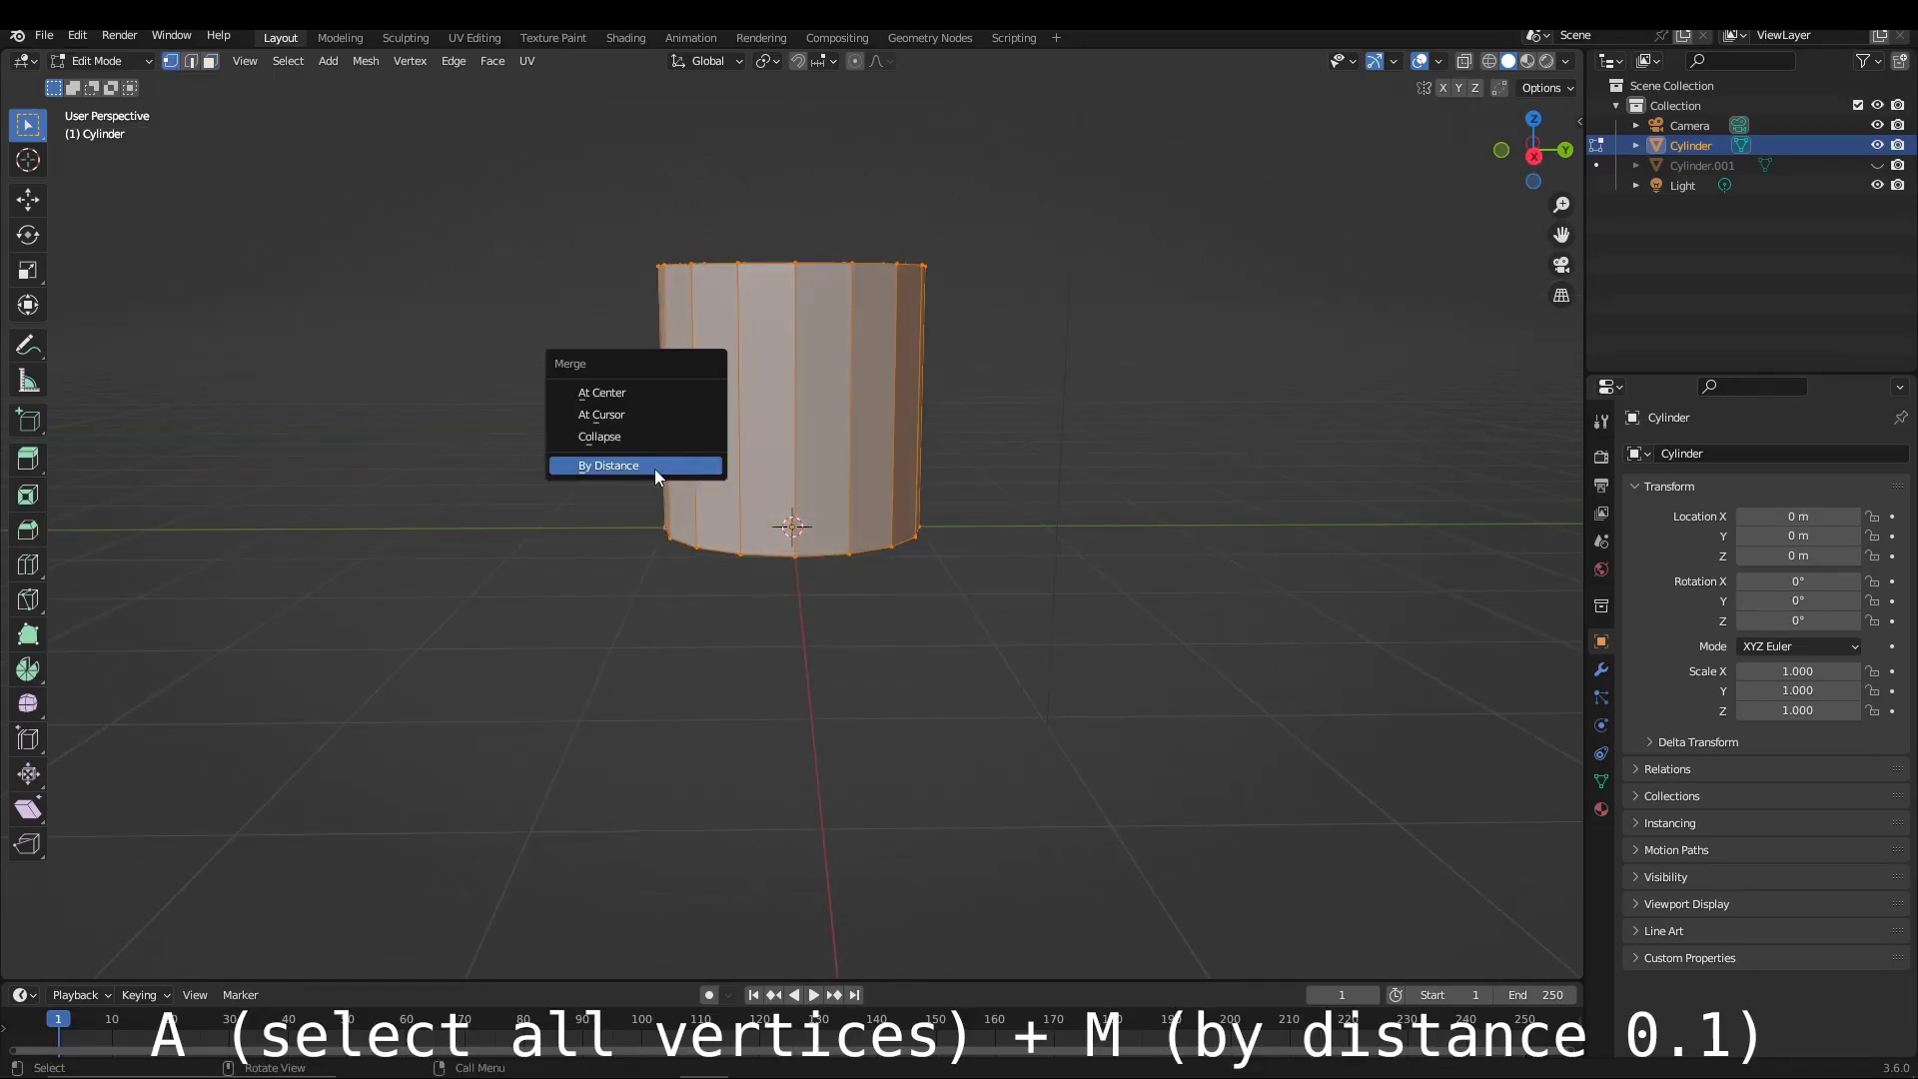
left_click(656, 469)
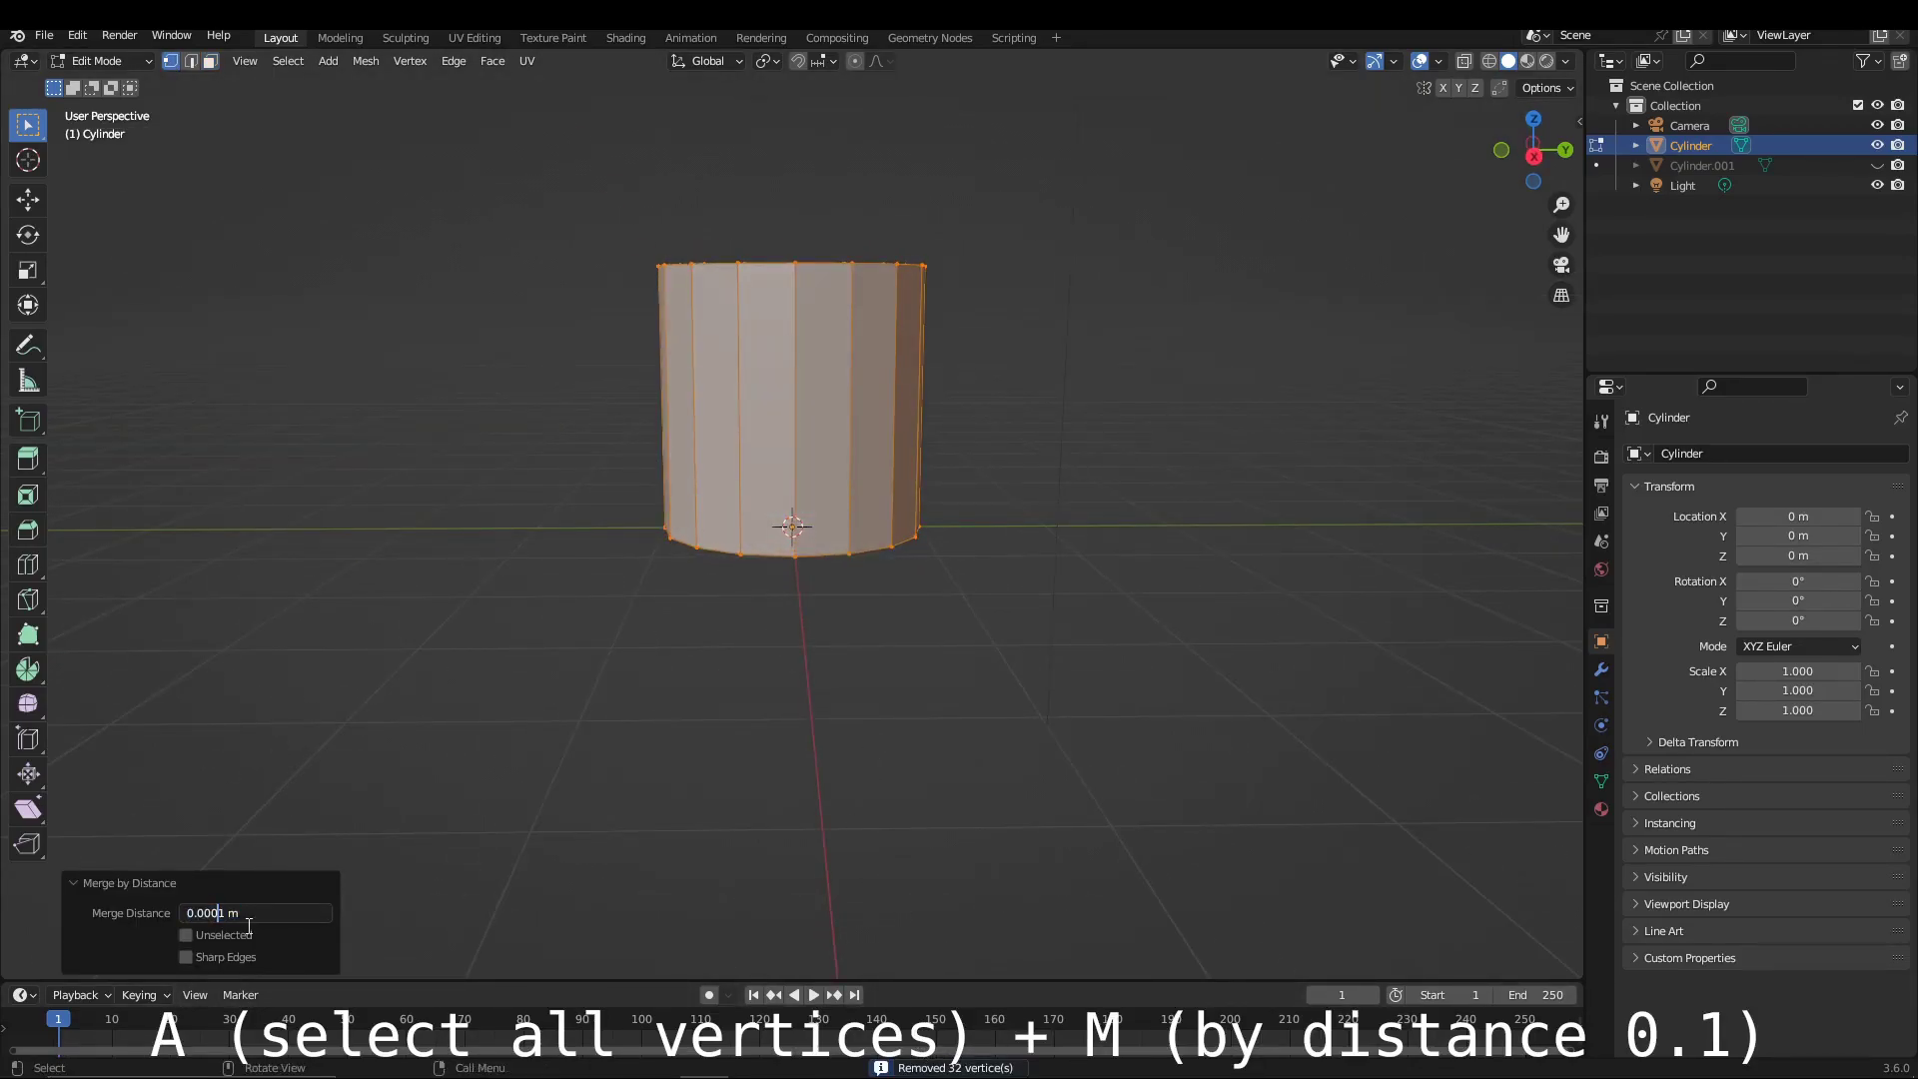
middle_click_drag(783, 716, 899, 590)
scroll(899, 591, "up", 5)
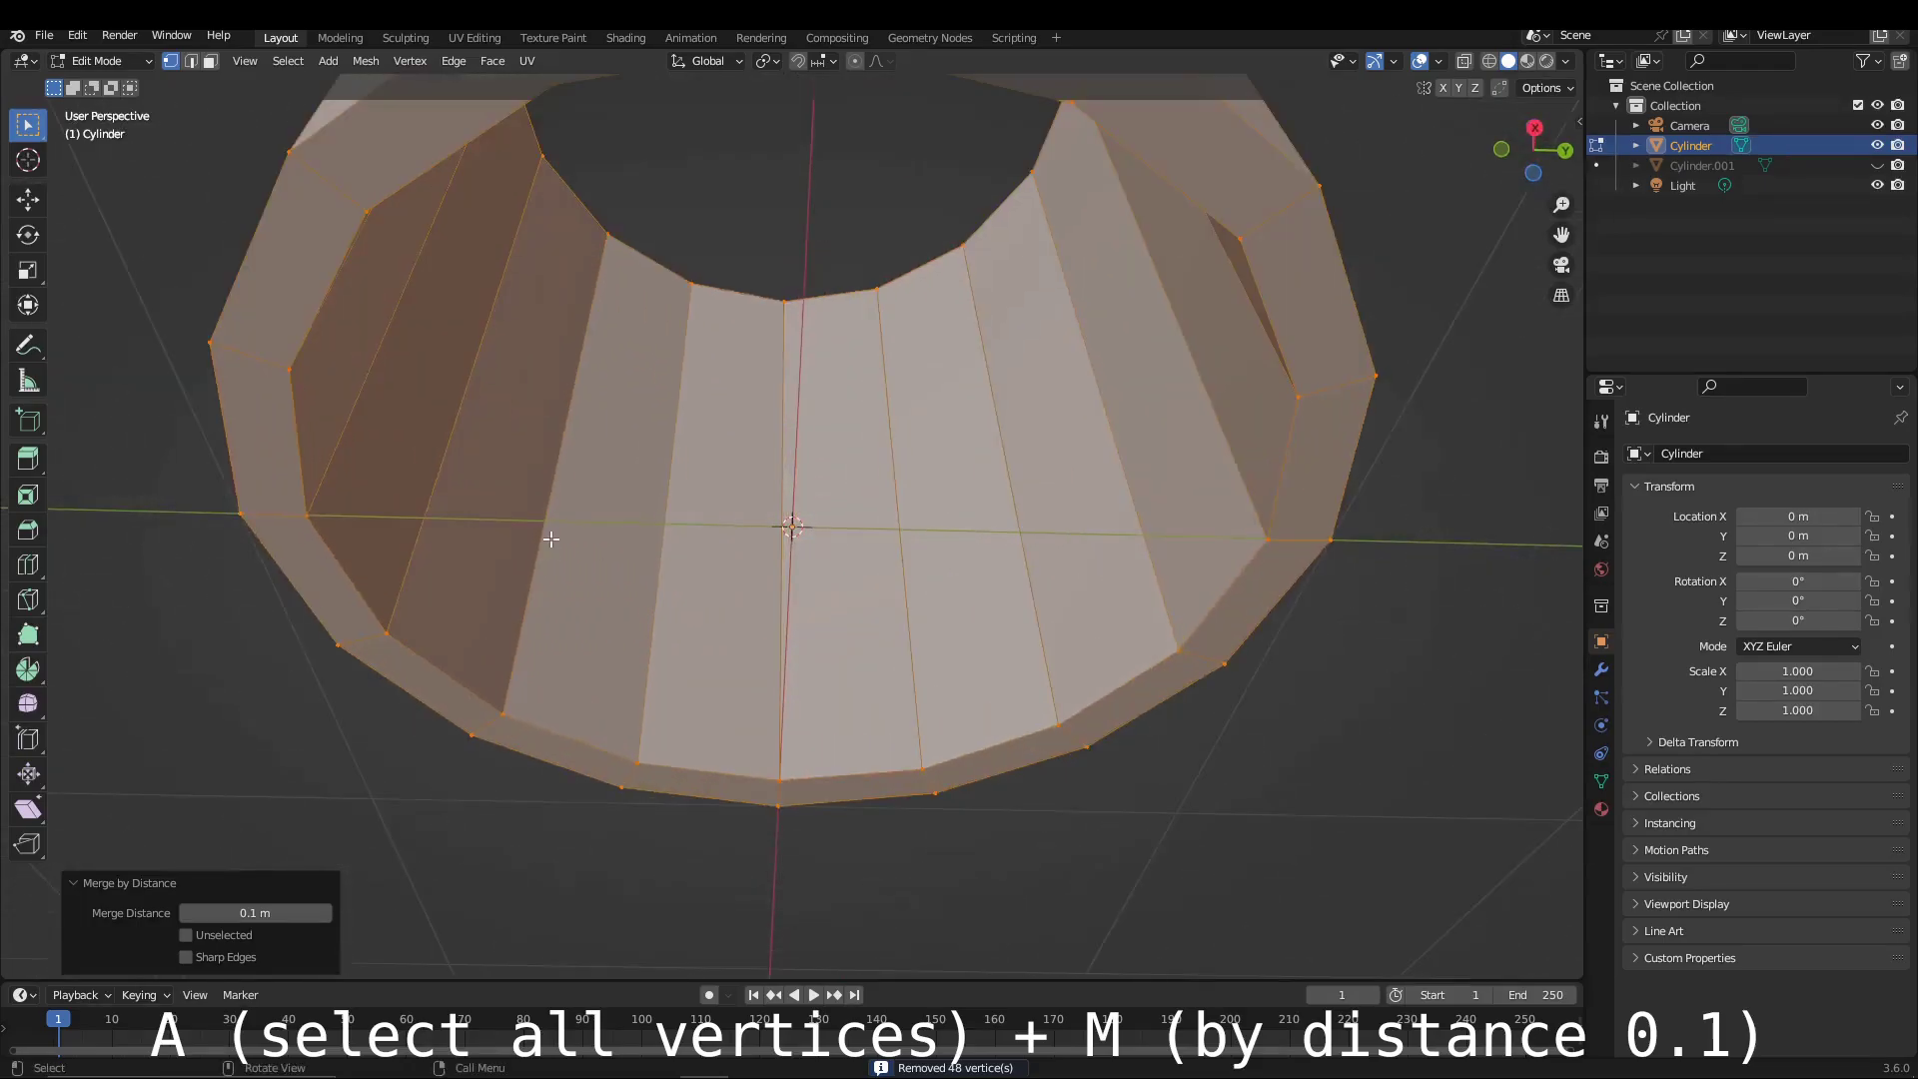
mouse_move(549, 535)
middle_mouse_down()
mouse_move(526, 416)
mouse_move(601, 416)
mouse_move(603, 470)
middle_mouse_up()
scroll(1078, 398, "down", 5)
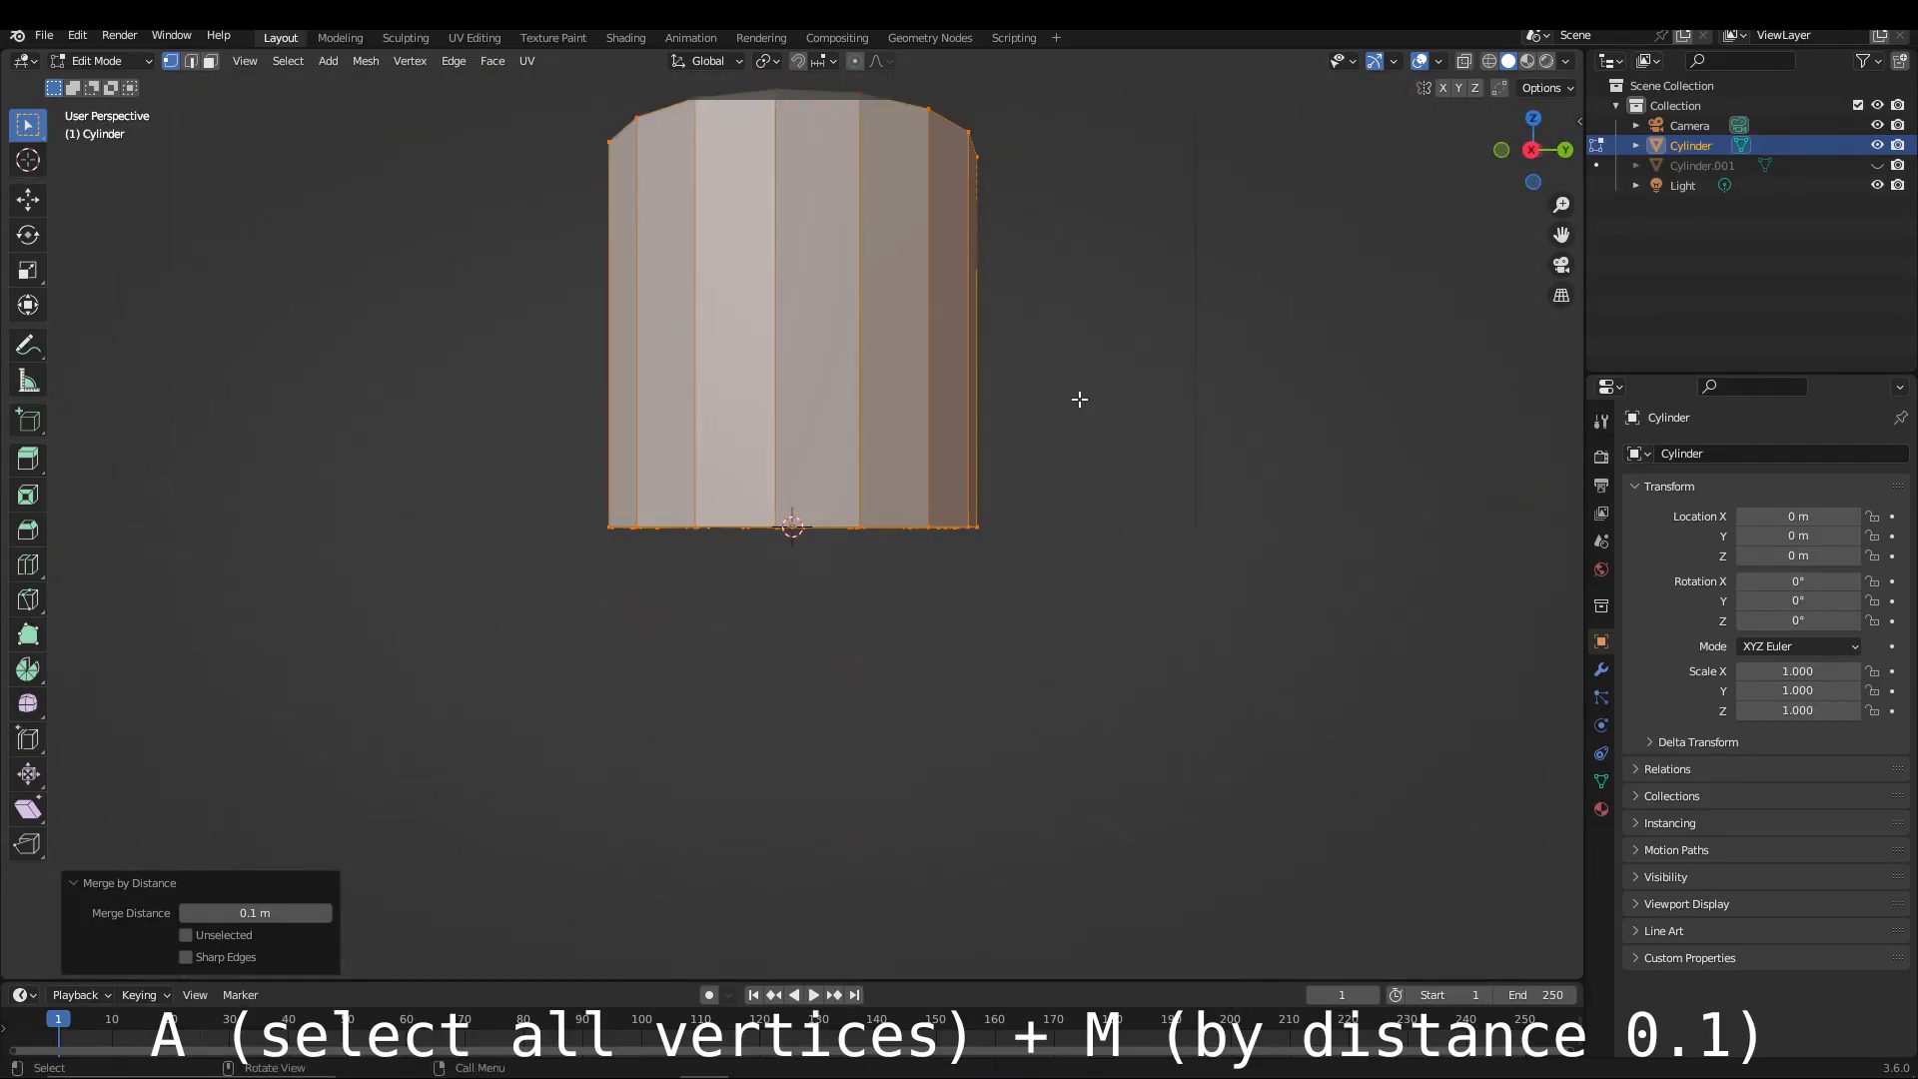
mouse_move(1078, 398)
middle_mouse_down()
mouse_move(1081, 560)
mouse_move(14, 589)
middle_mouse_up()
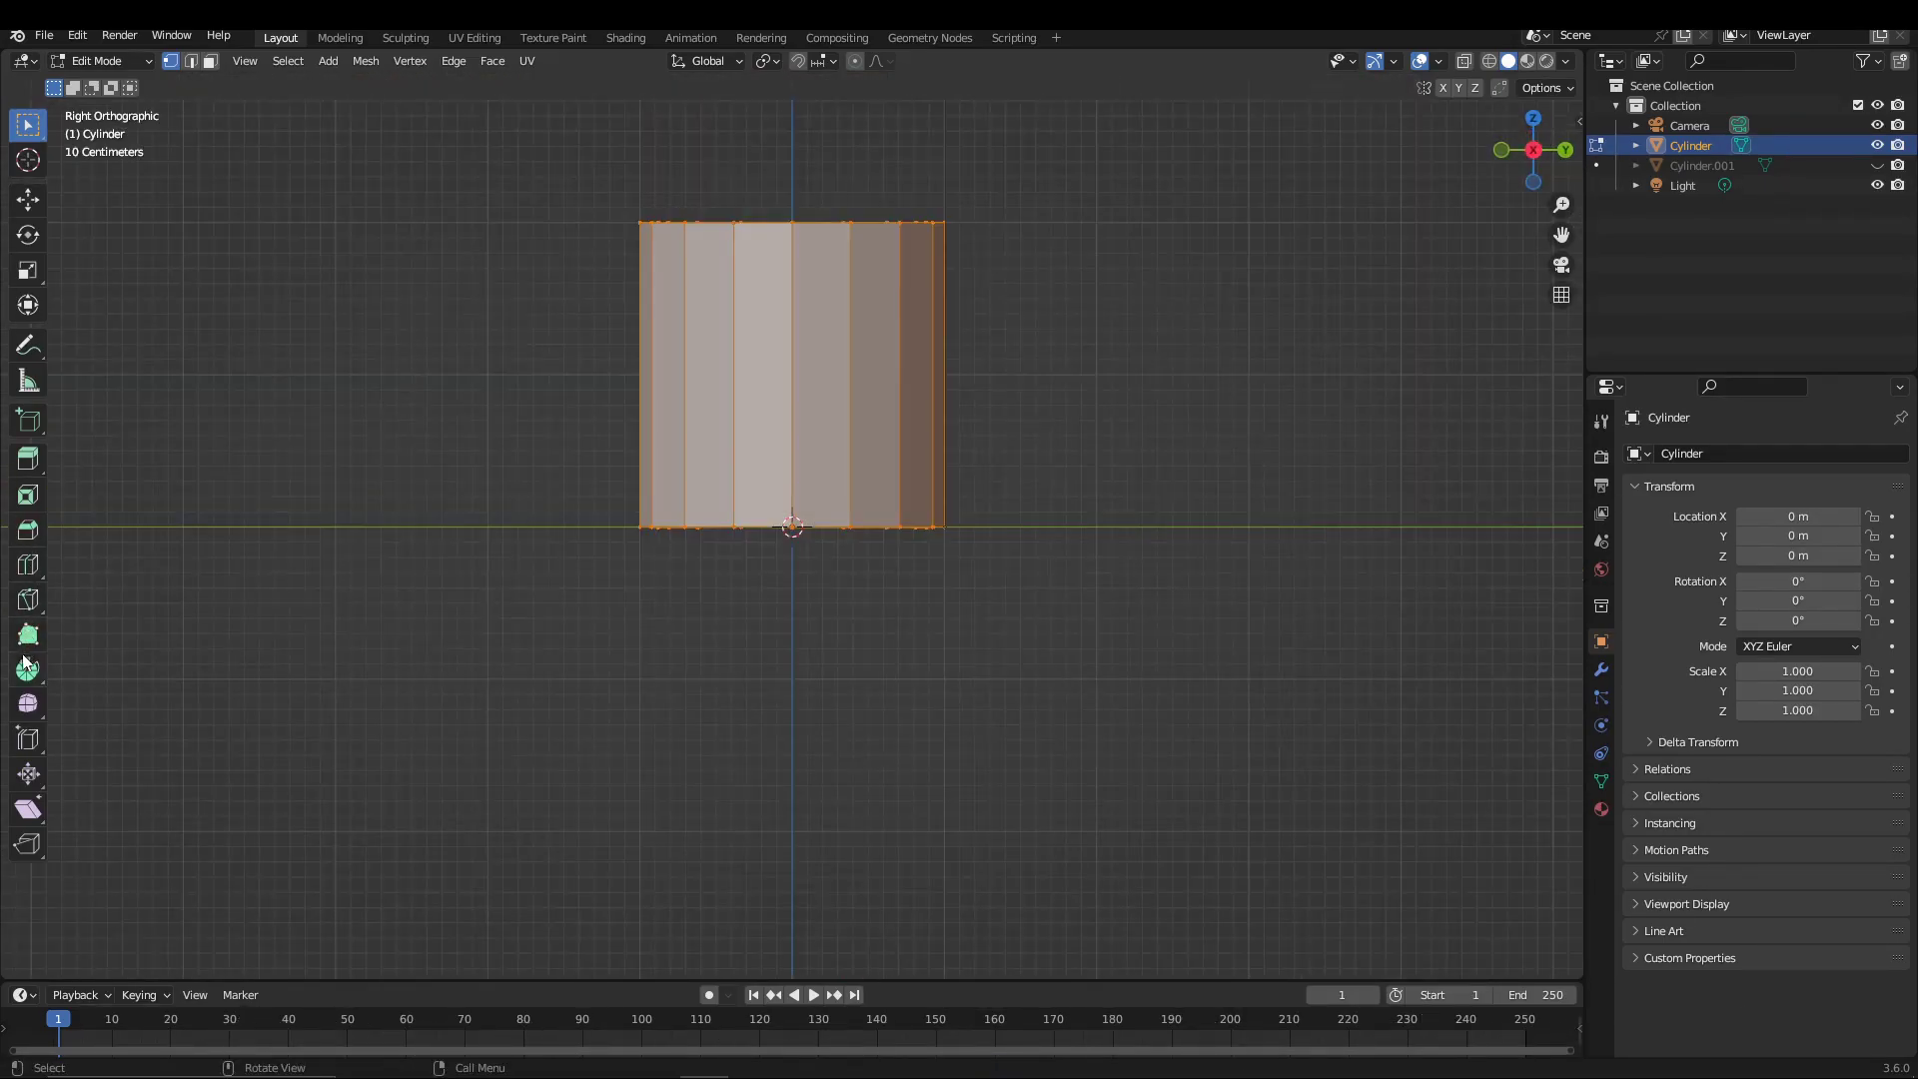
Add eight loop cuts around the tube, switch to wireframe, and box-select the middle face rows.
left_click(28, 564)
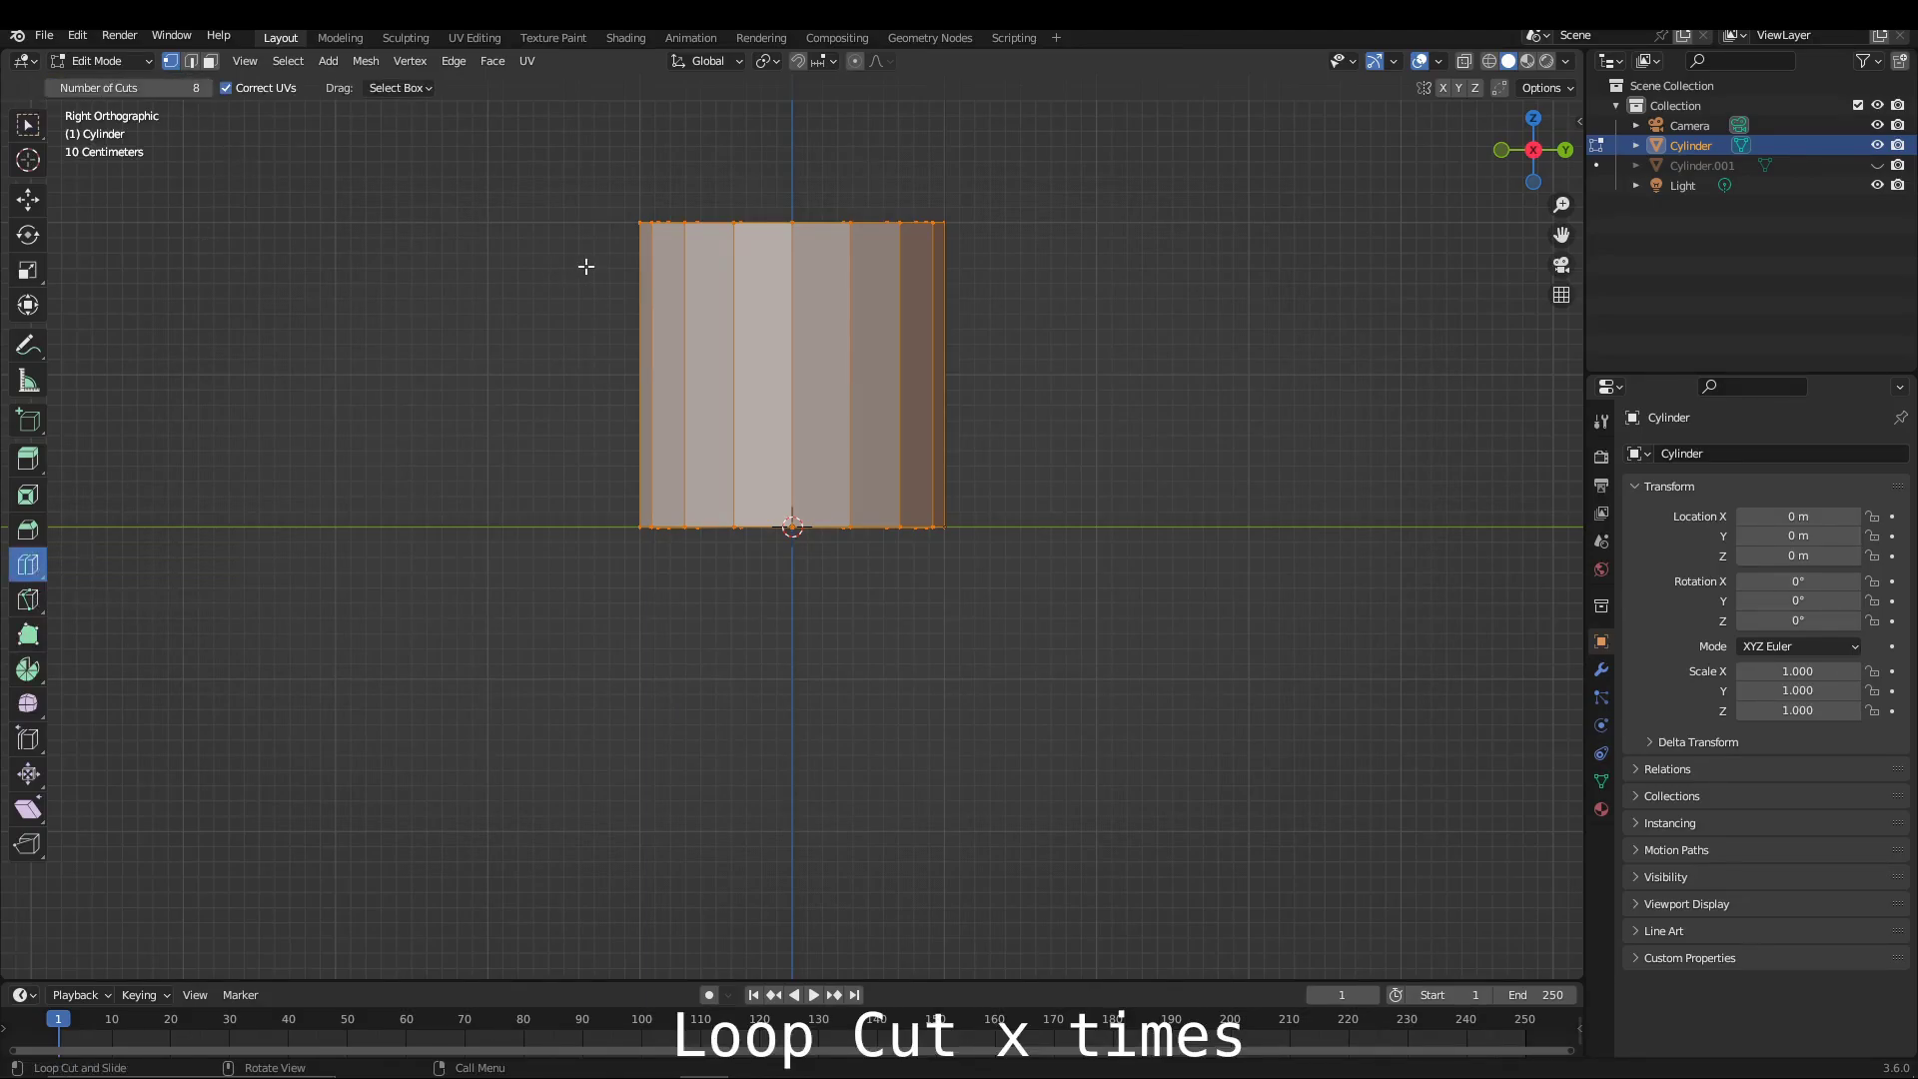
left_click(768, 368)
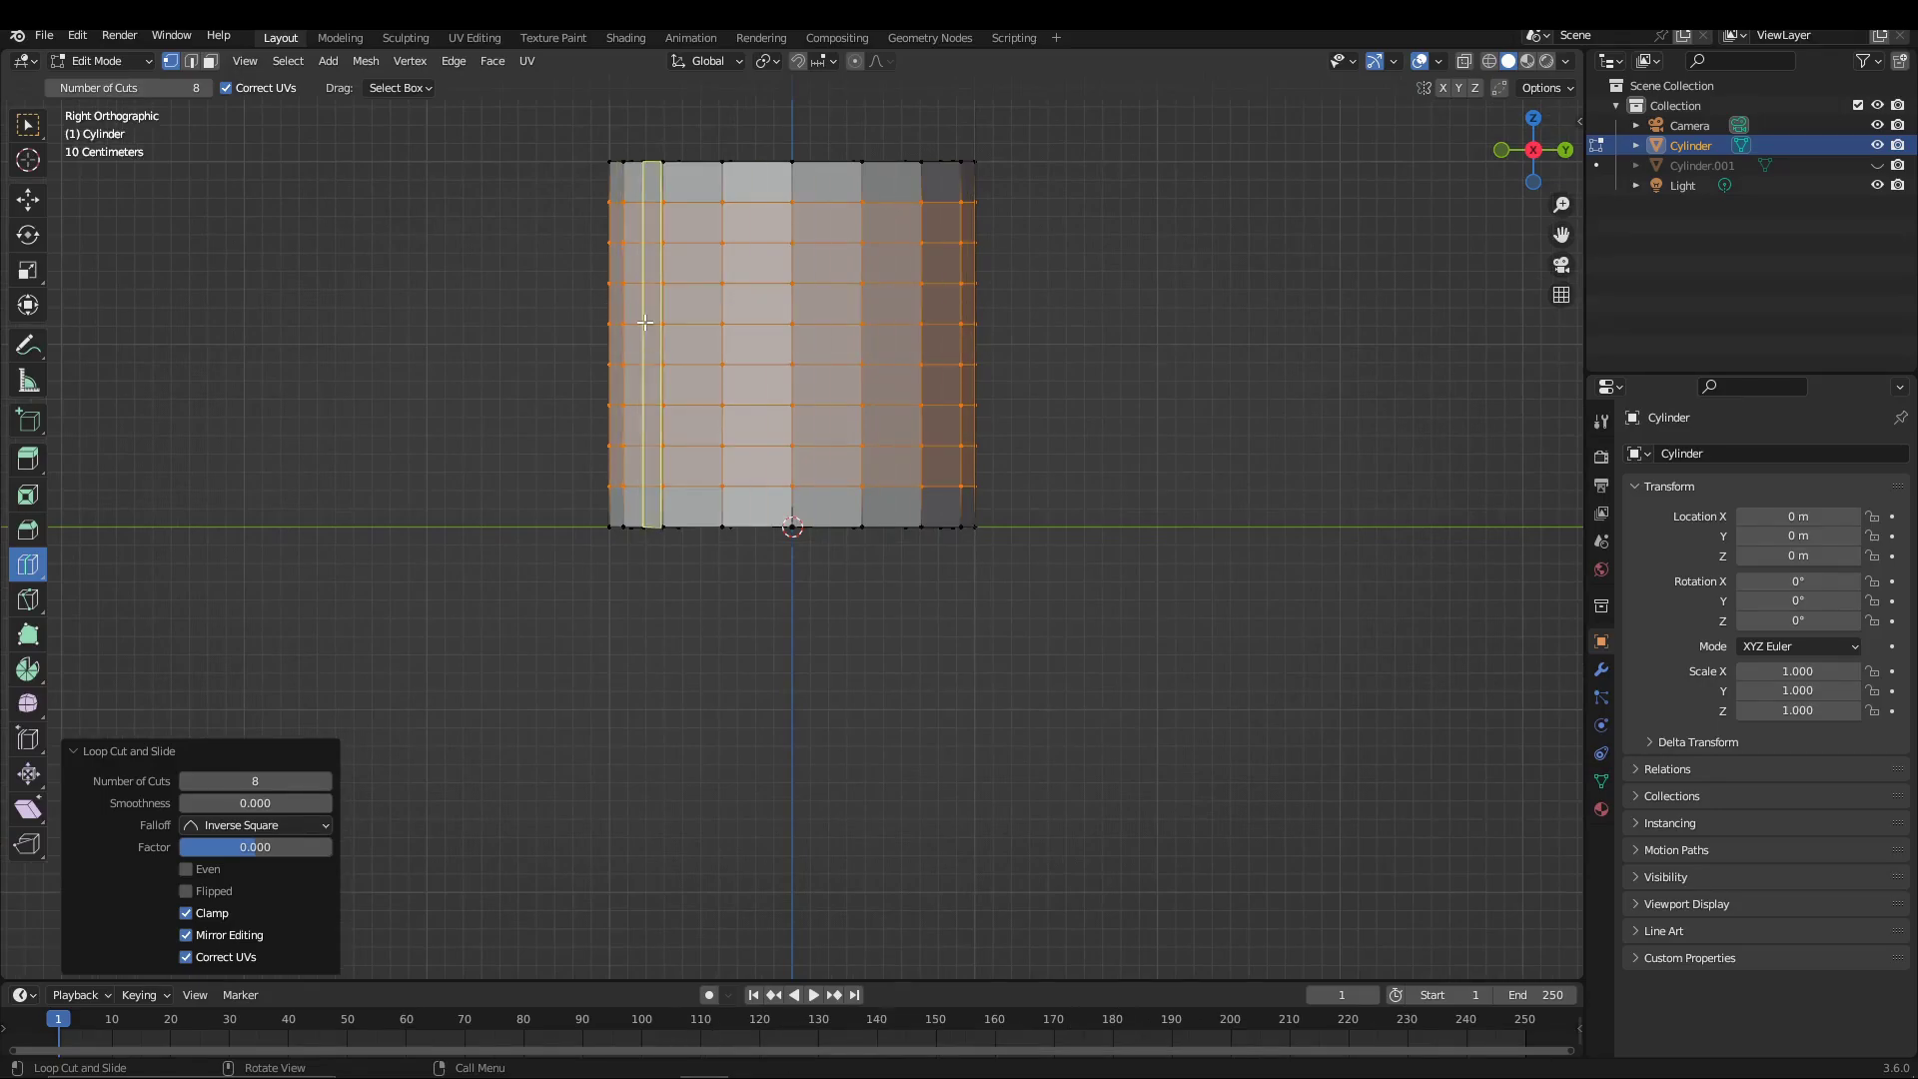
key("shift+z")
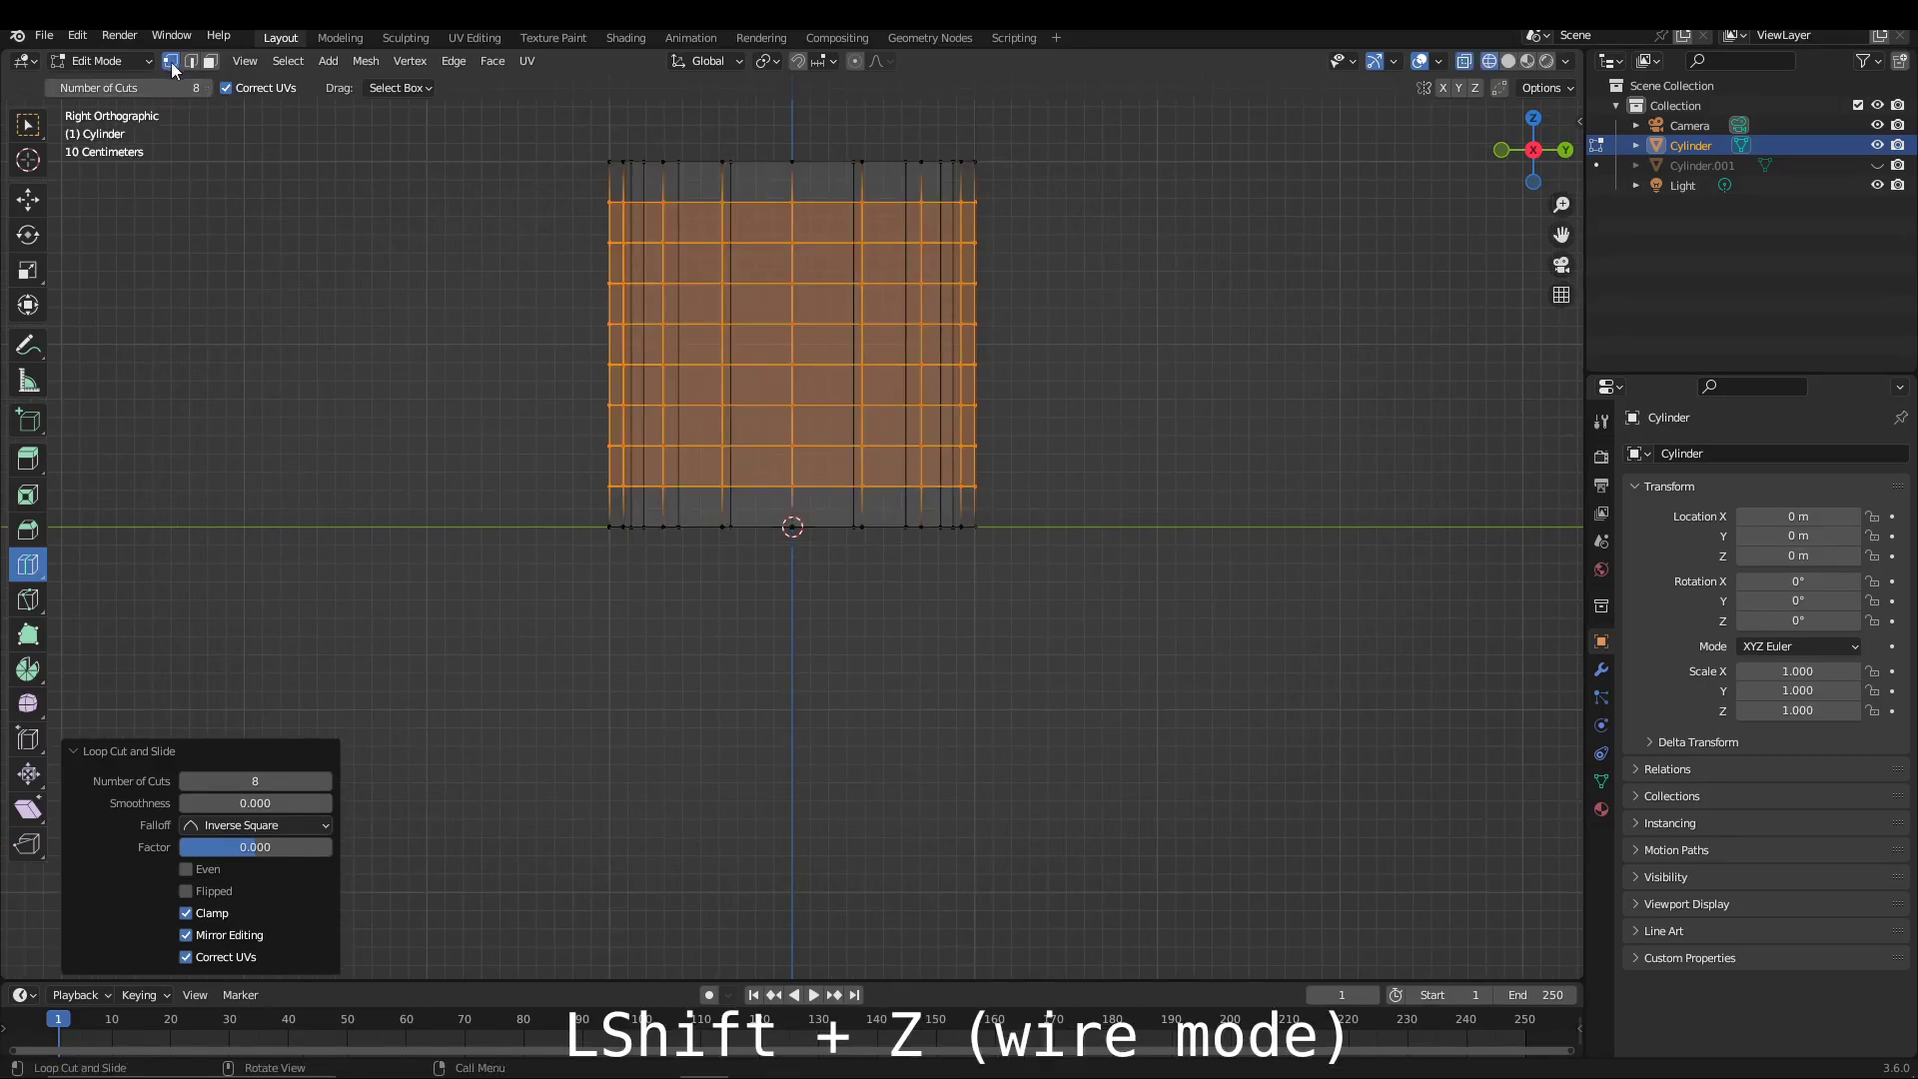
left_click(33, 133)
left_click(570, 187)
left_click_drag(569, 188, 1024, 498)
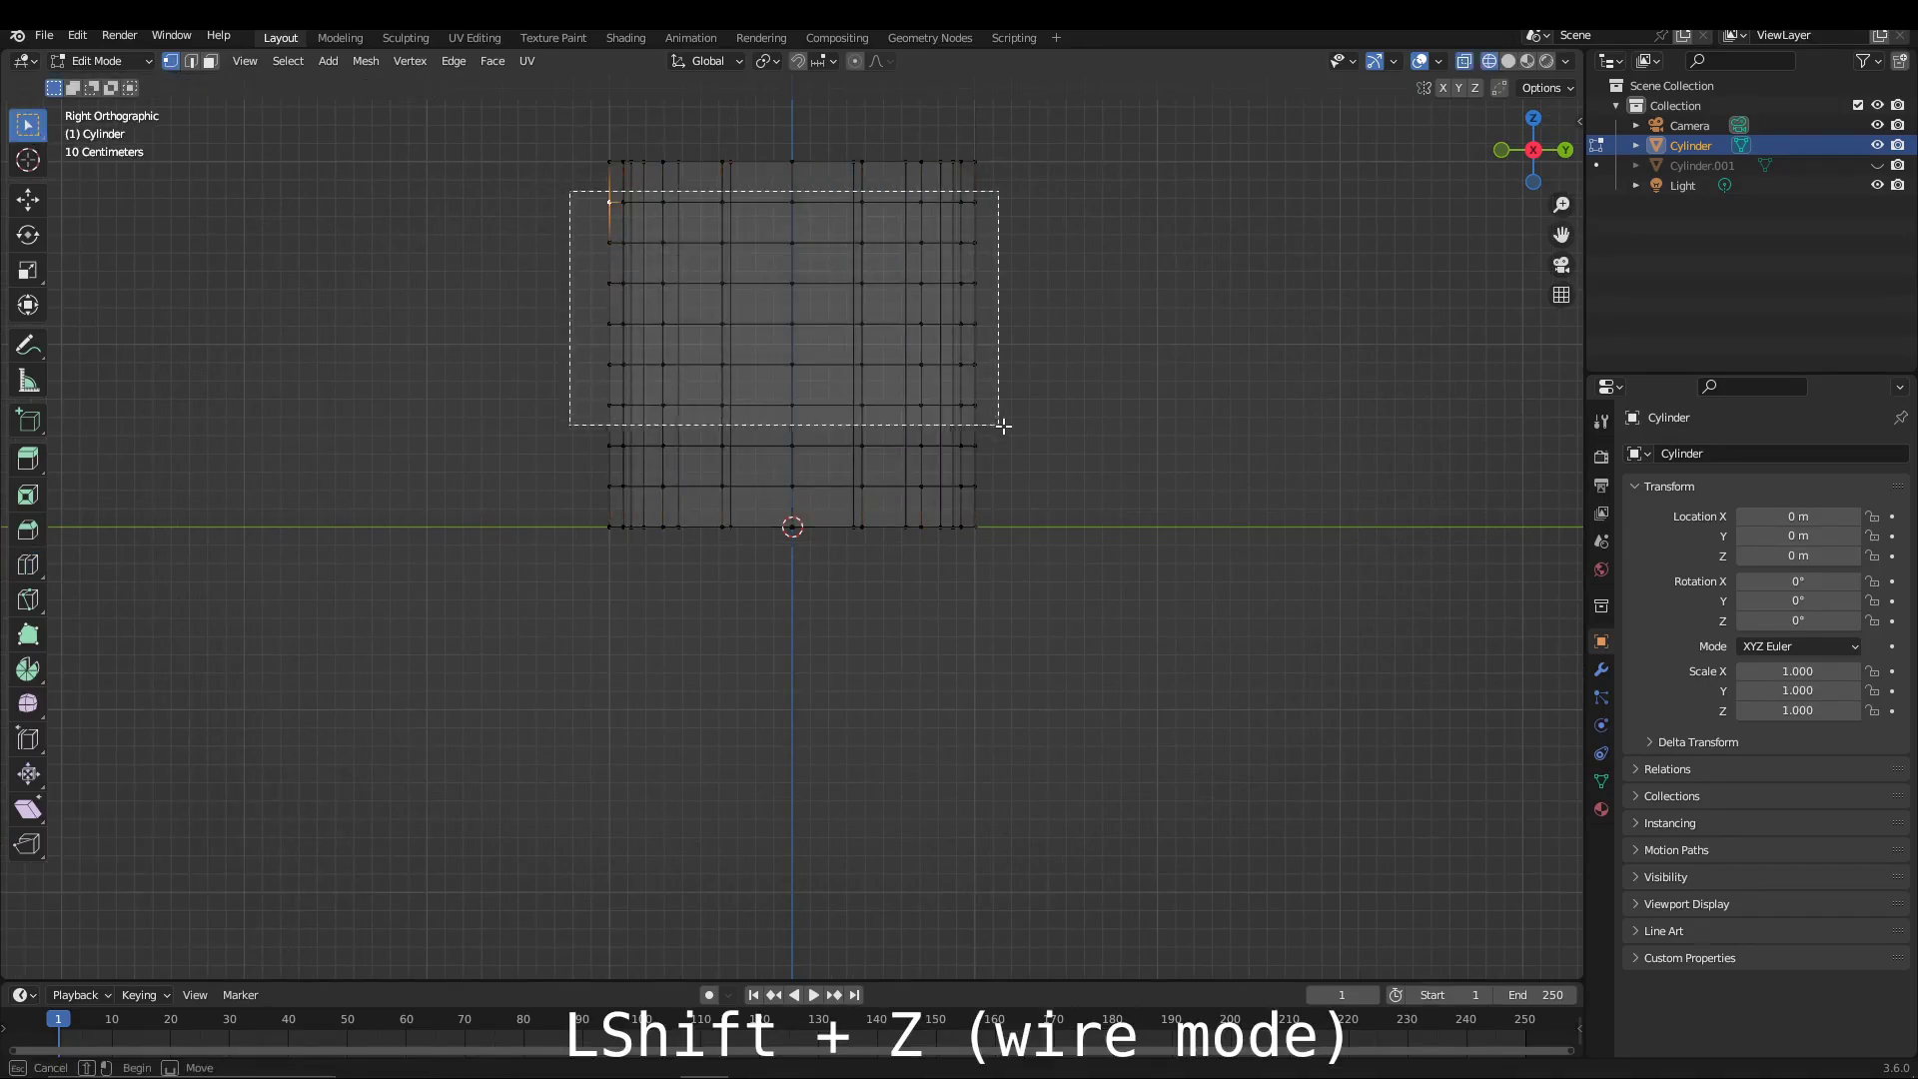
Scale up the middle face rows, then a slightly narrower middle band.
key("s")
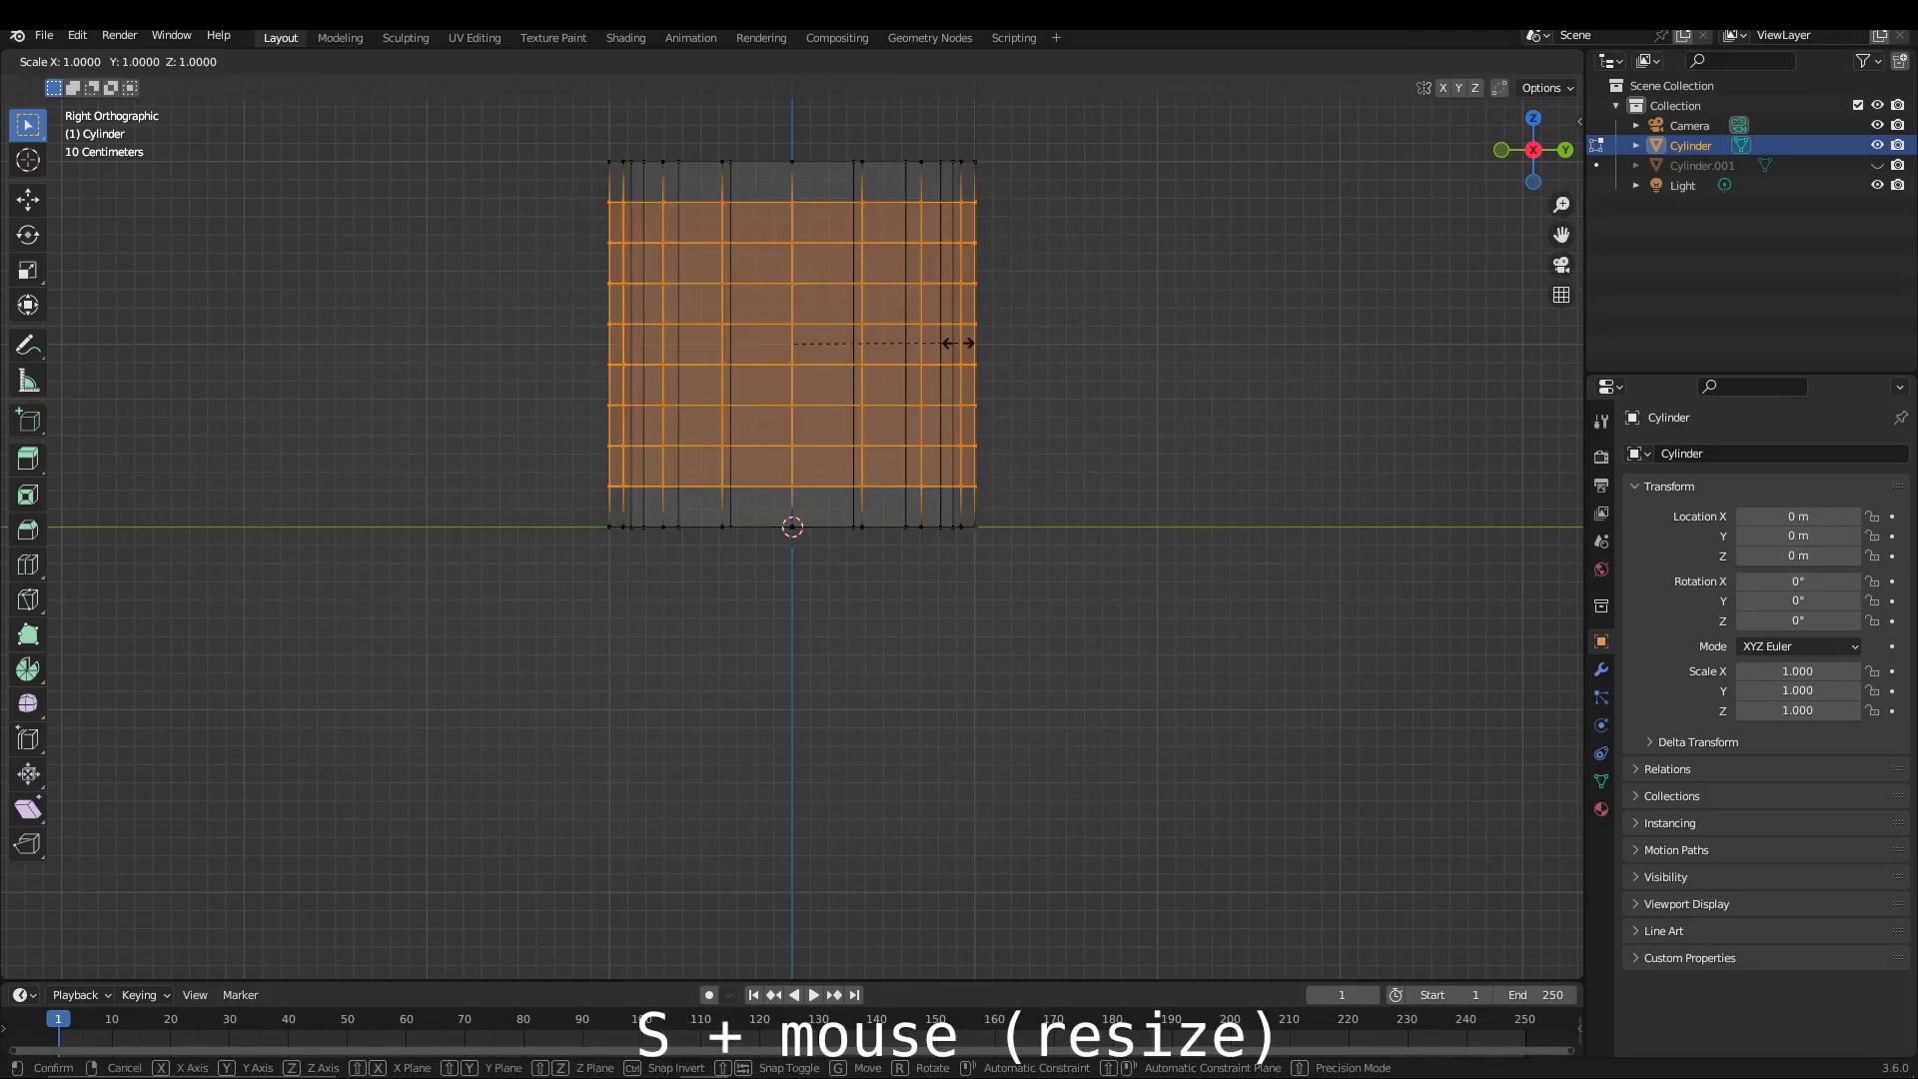
left_click(966, 343)
left_click(587, 285)
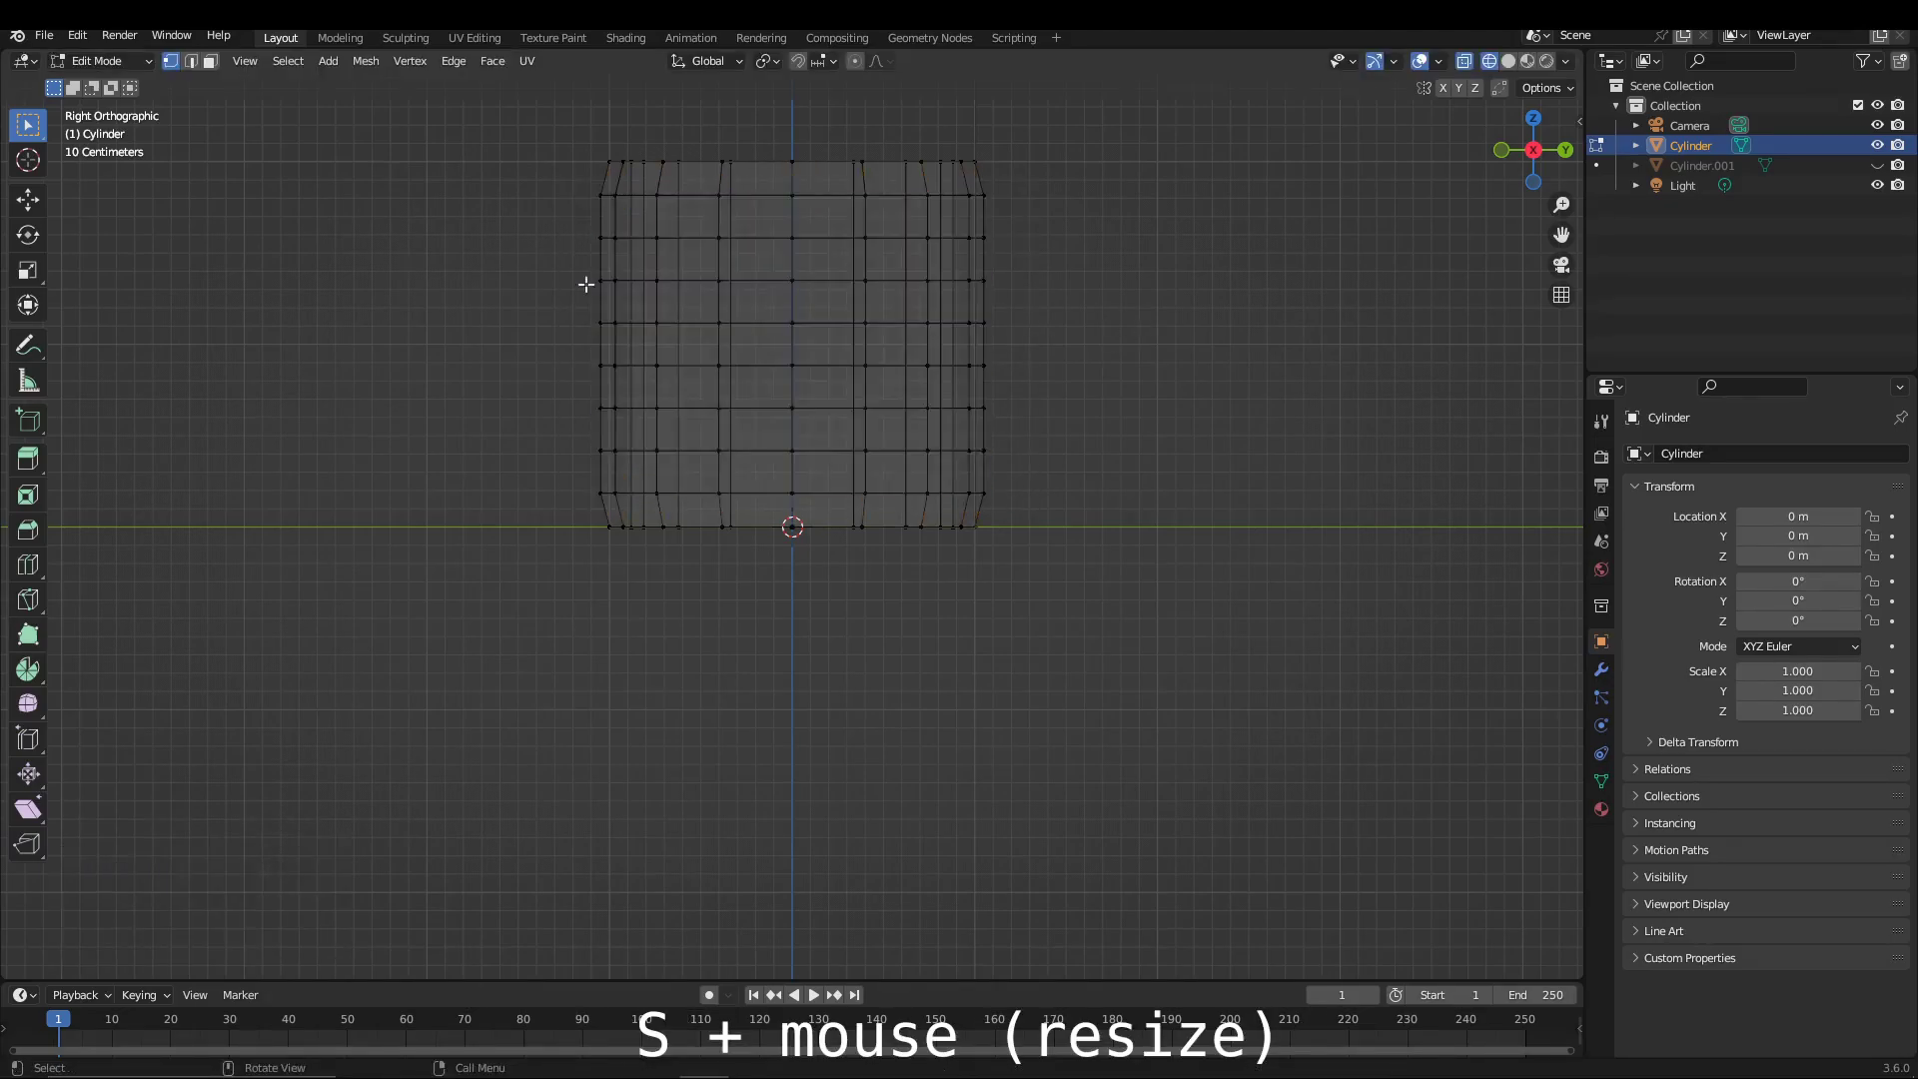
left_click_drag(549, 223, 1038, 487)
key("s")
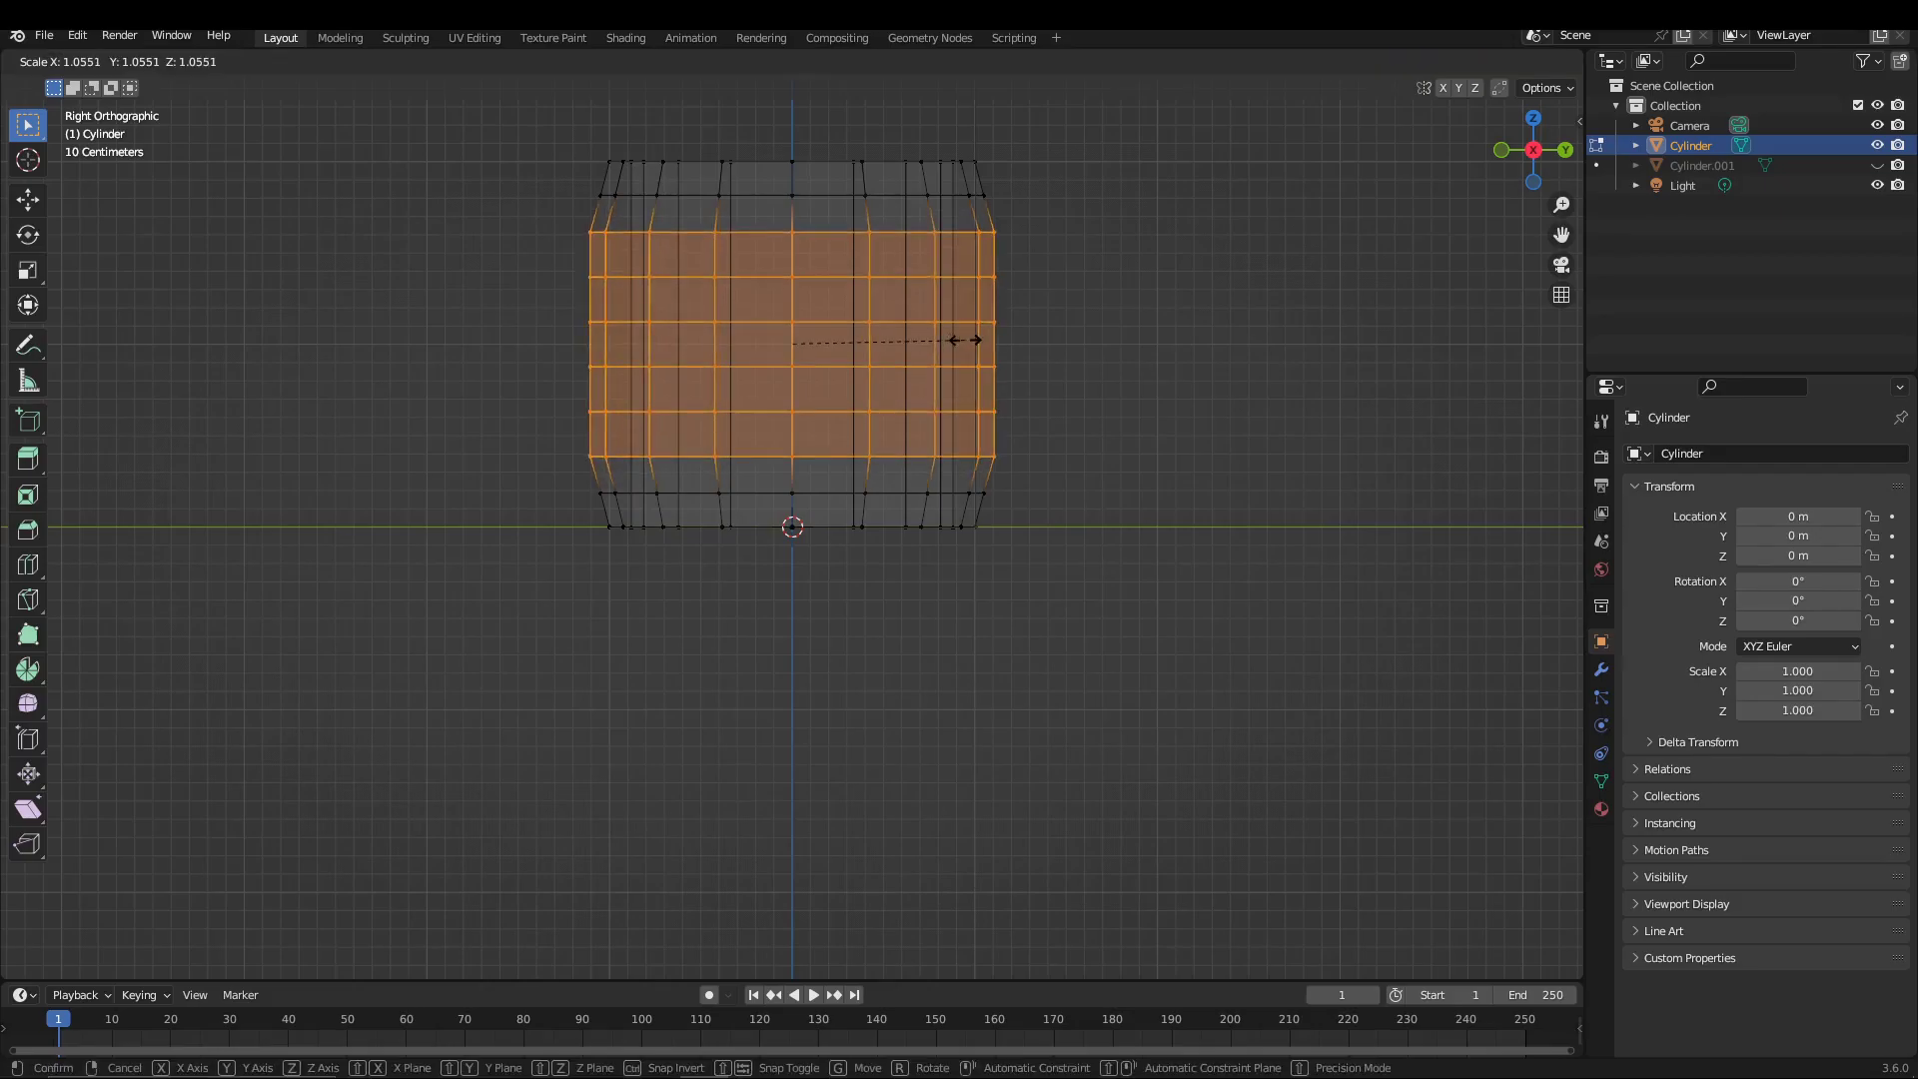
left_click(962, 347)
Widen two progressively narrower middle bands to round out the barrel bulge.
left_click(629, 312)
left_click_drag(563, 270, 1034, 437)
key("s")
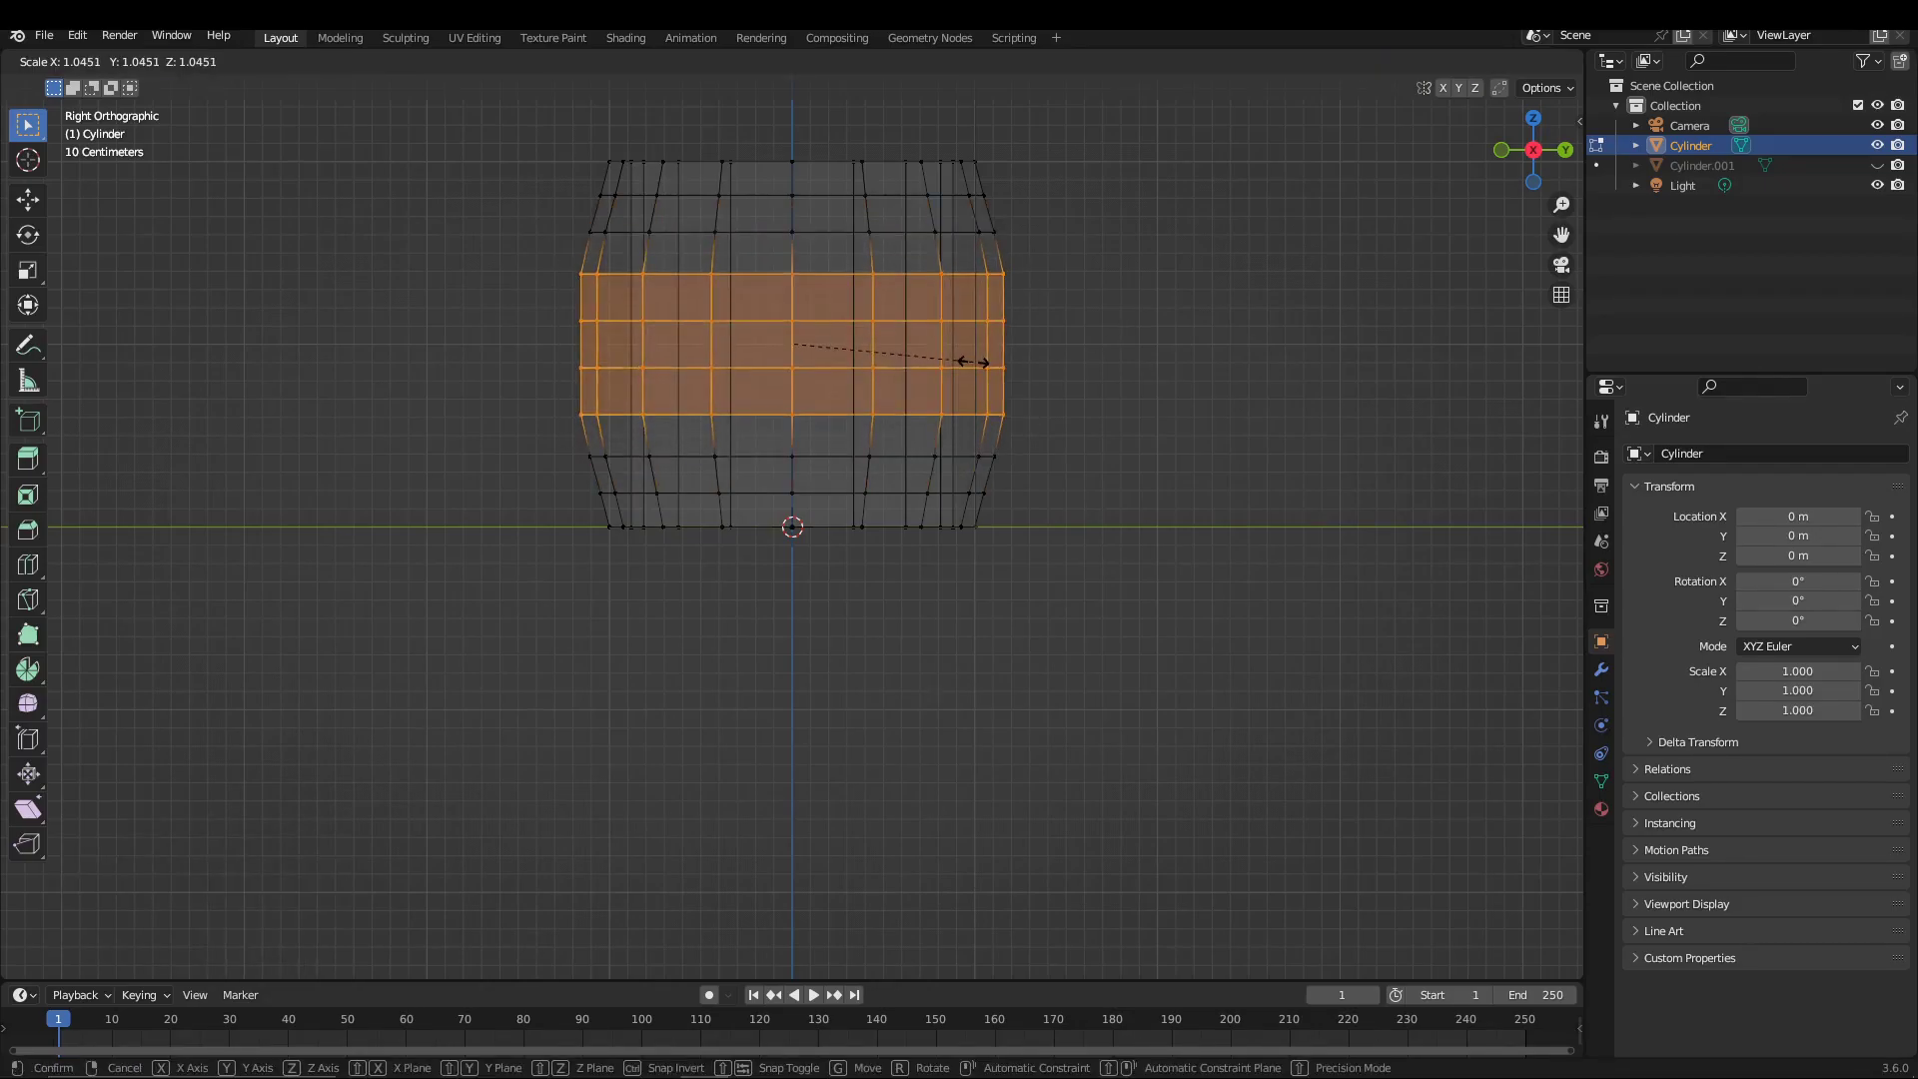
left_click(971, 359)
left_click(585, 320)
left_click_drag(560, 304, 1009, 385)
key("s")
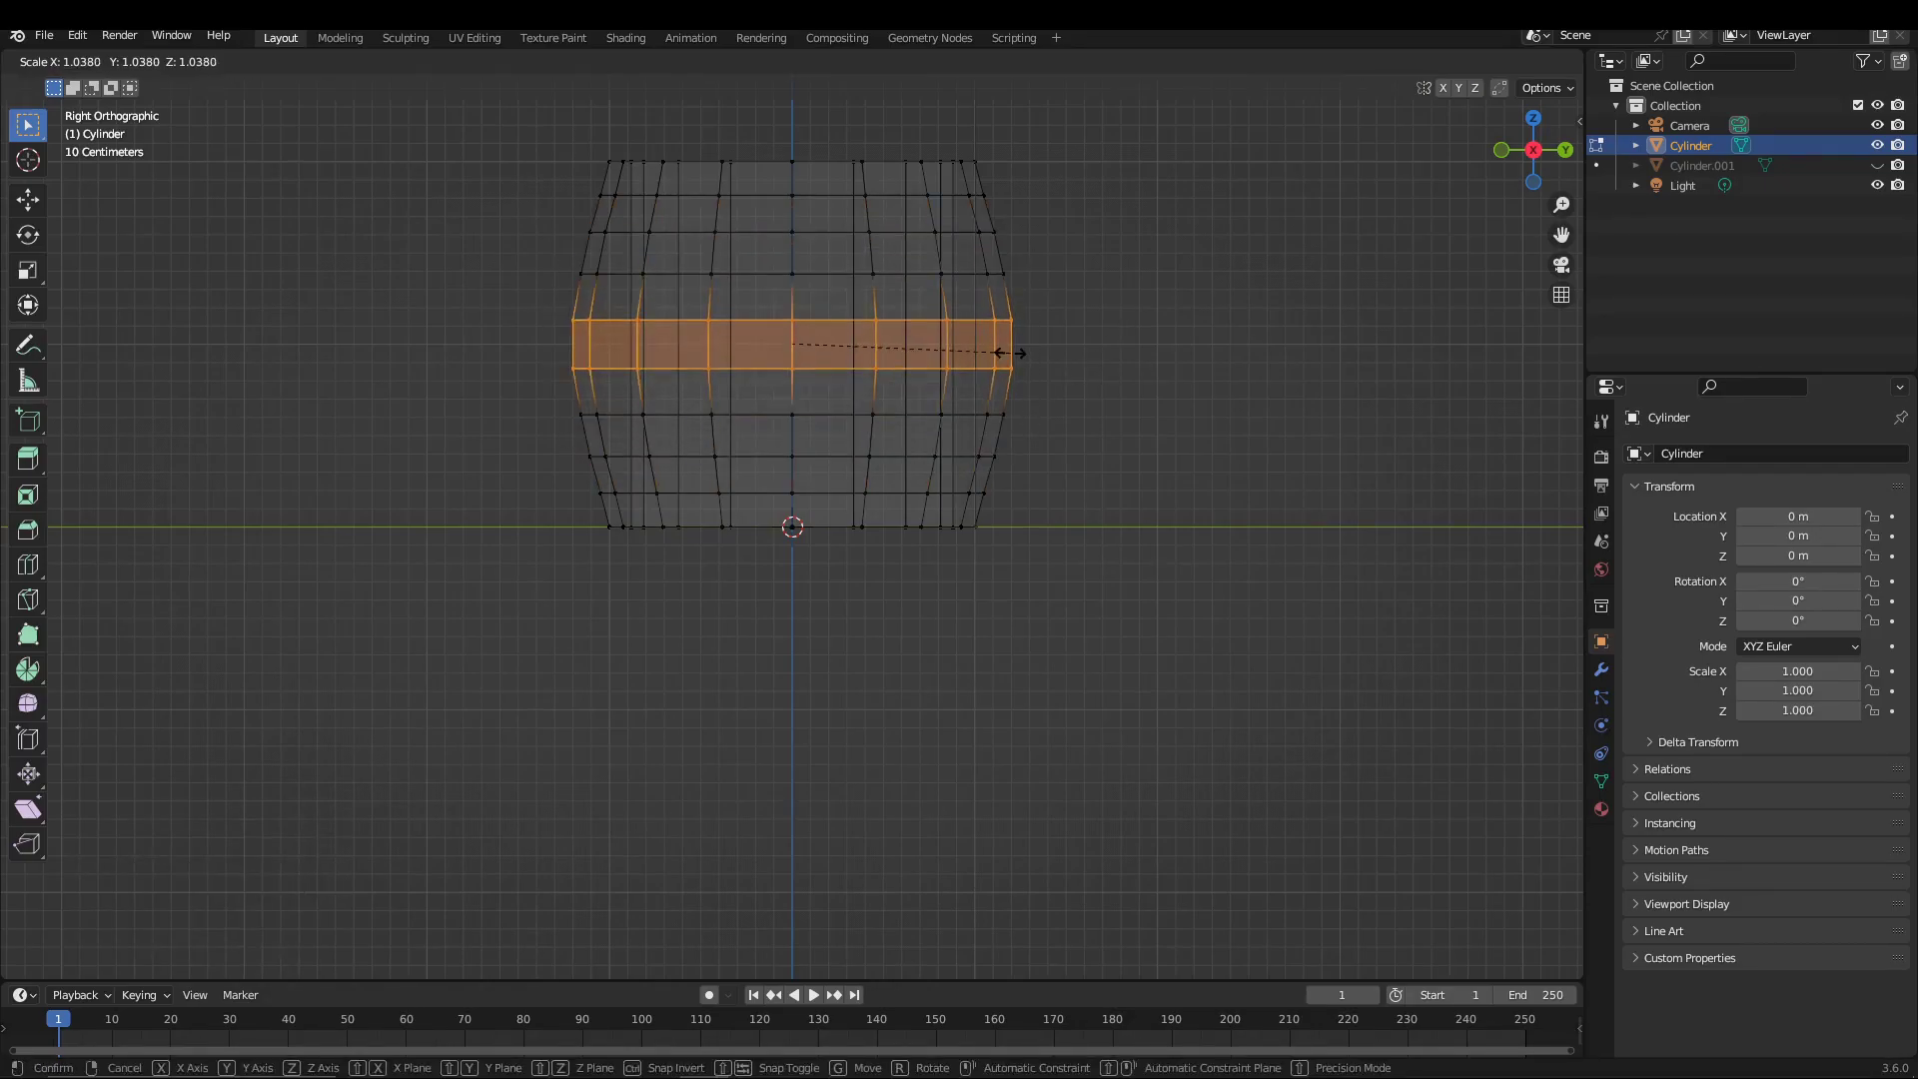
left_click(1014, 350)
Check the barrel shape in solid view, then select the lower face ring in side wireframe.
mouse_move(1014, 349)
middle_mouse_down()
mouse_move(482, 383)
mouse_move(450, 544)
mouse_move(1279, 334)
mouse_move(959, 470)
mouse_move(663, 397)
mouse_move(1069, 492)
mouse_move(1279, 306)
middle_mouse_up()
key("shift+z")
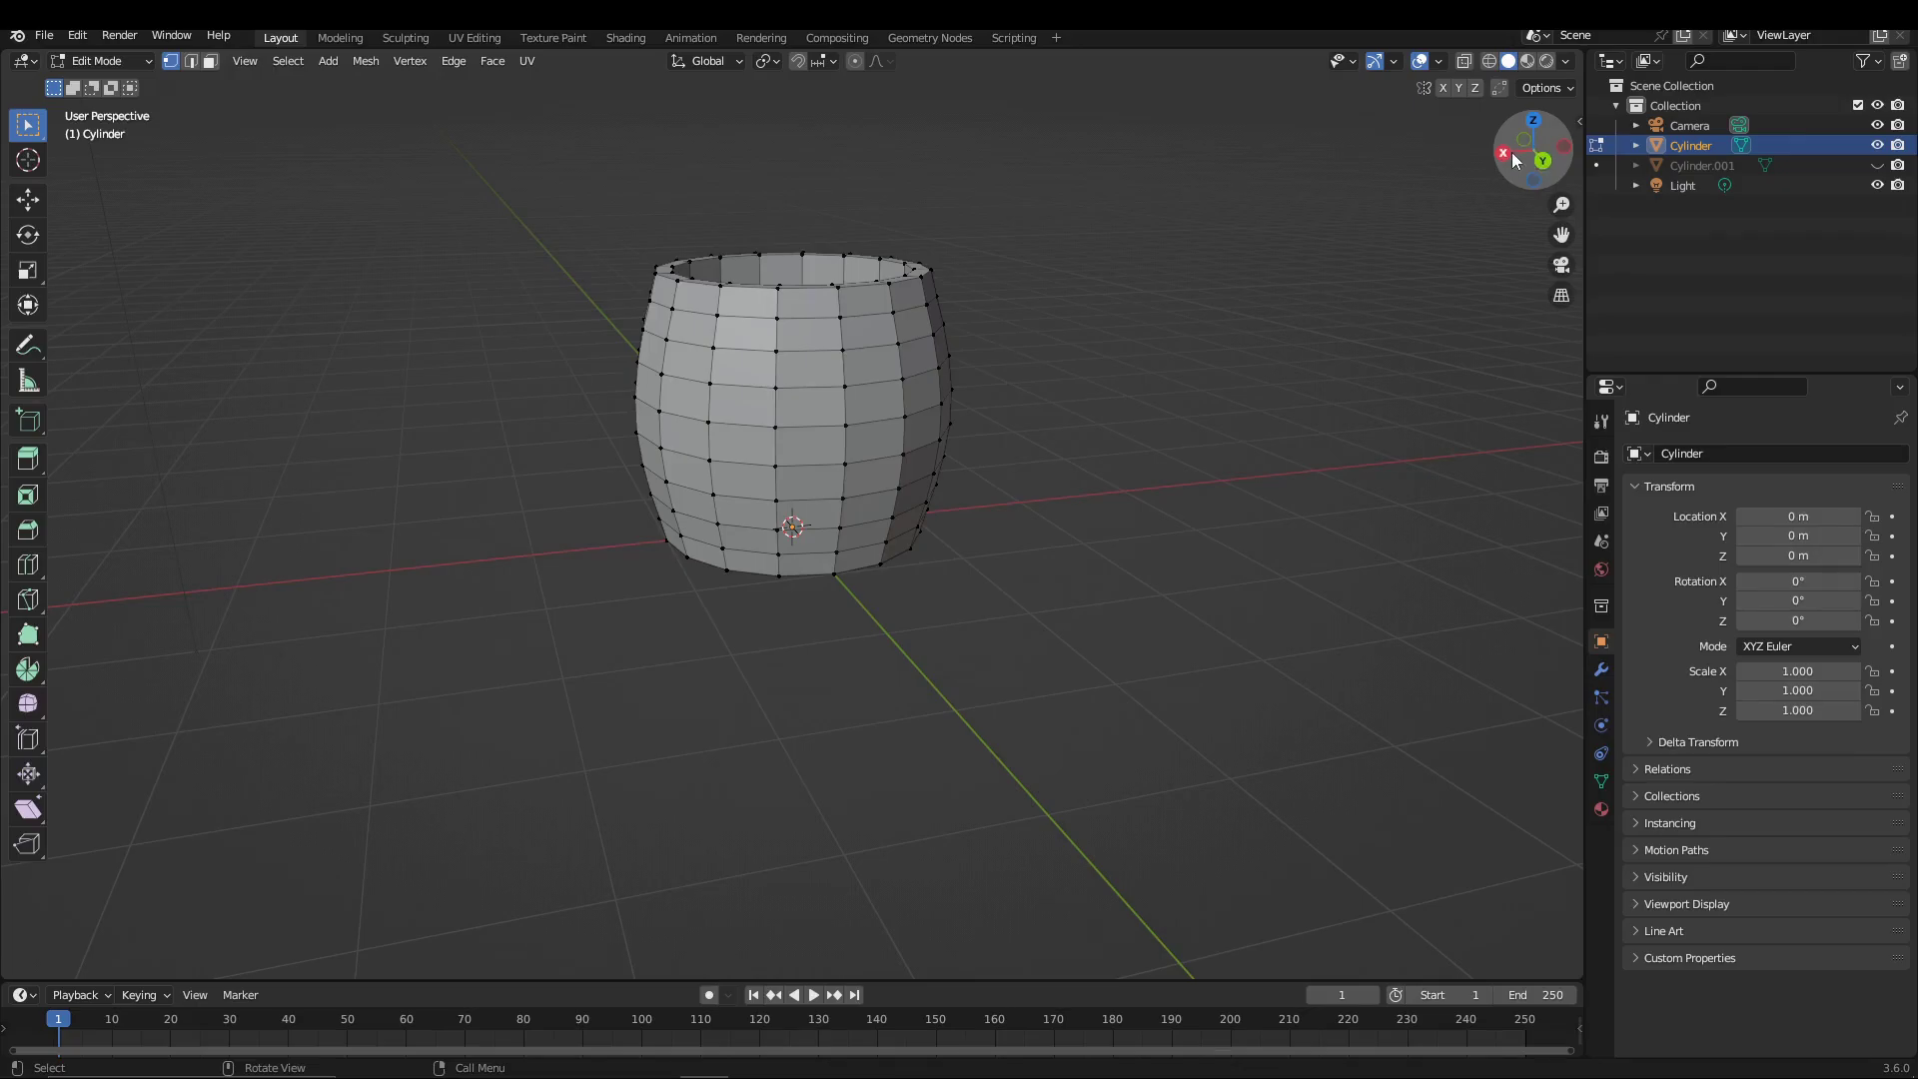
left_click(1513, 156)
key("shift+z")
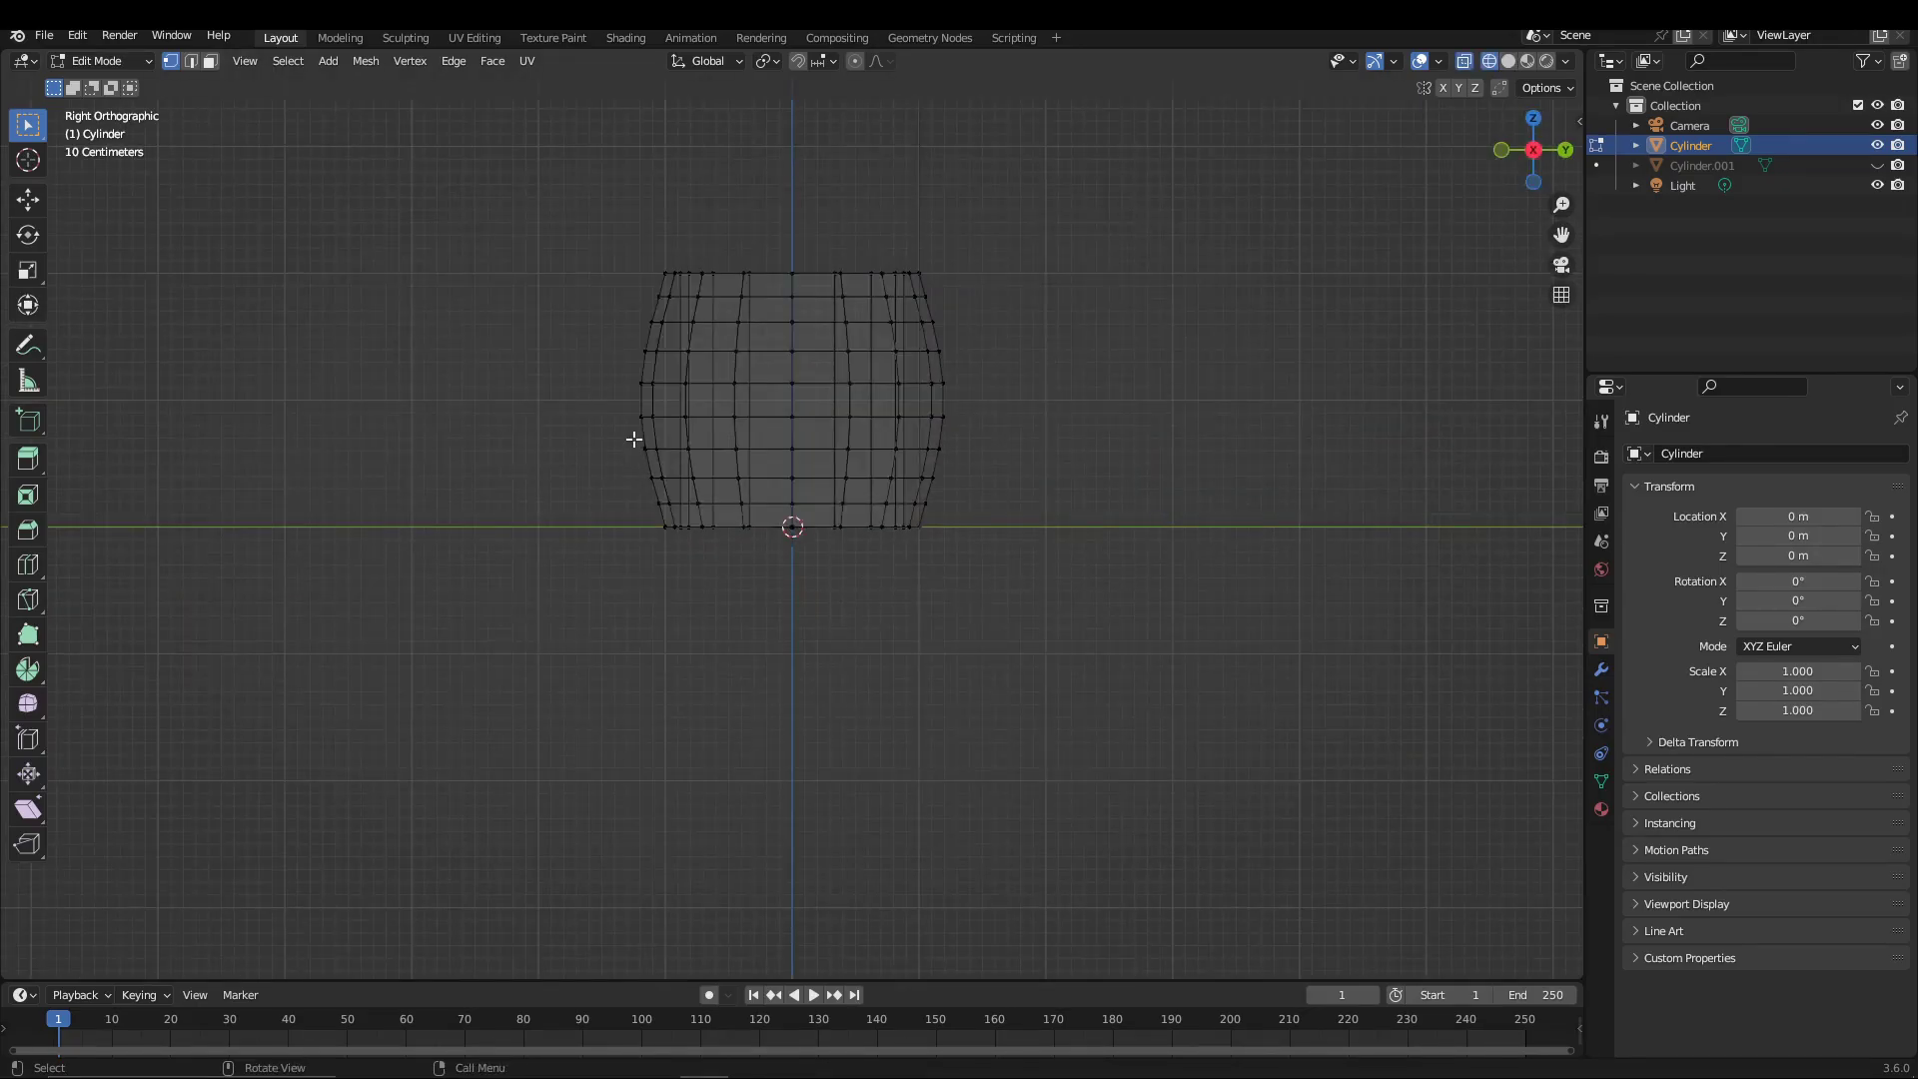
left_click_drag(633, 440, 971, 488)
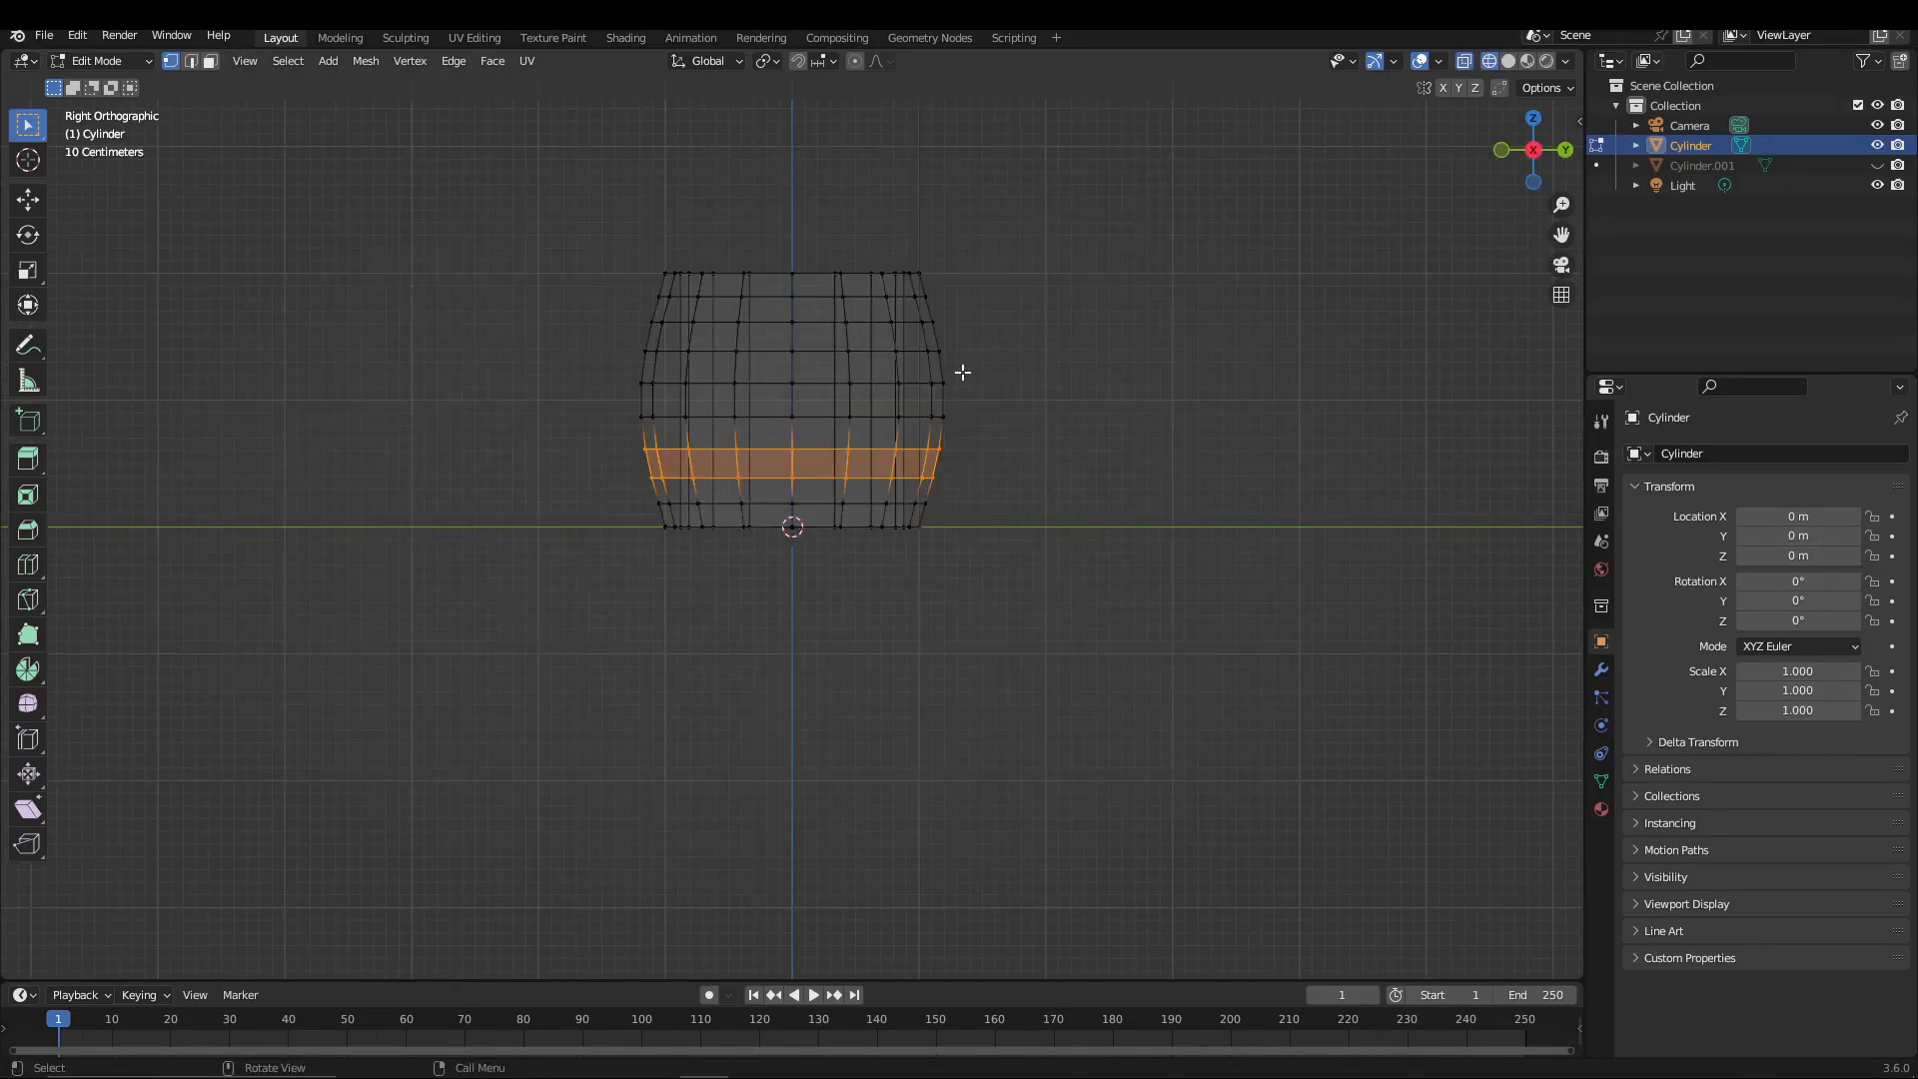
Duplicate the upper and lower face rings and separate them into an object named Iron.
left_click_drag(640, 315, 974, 382)
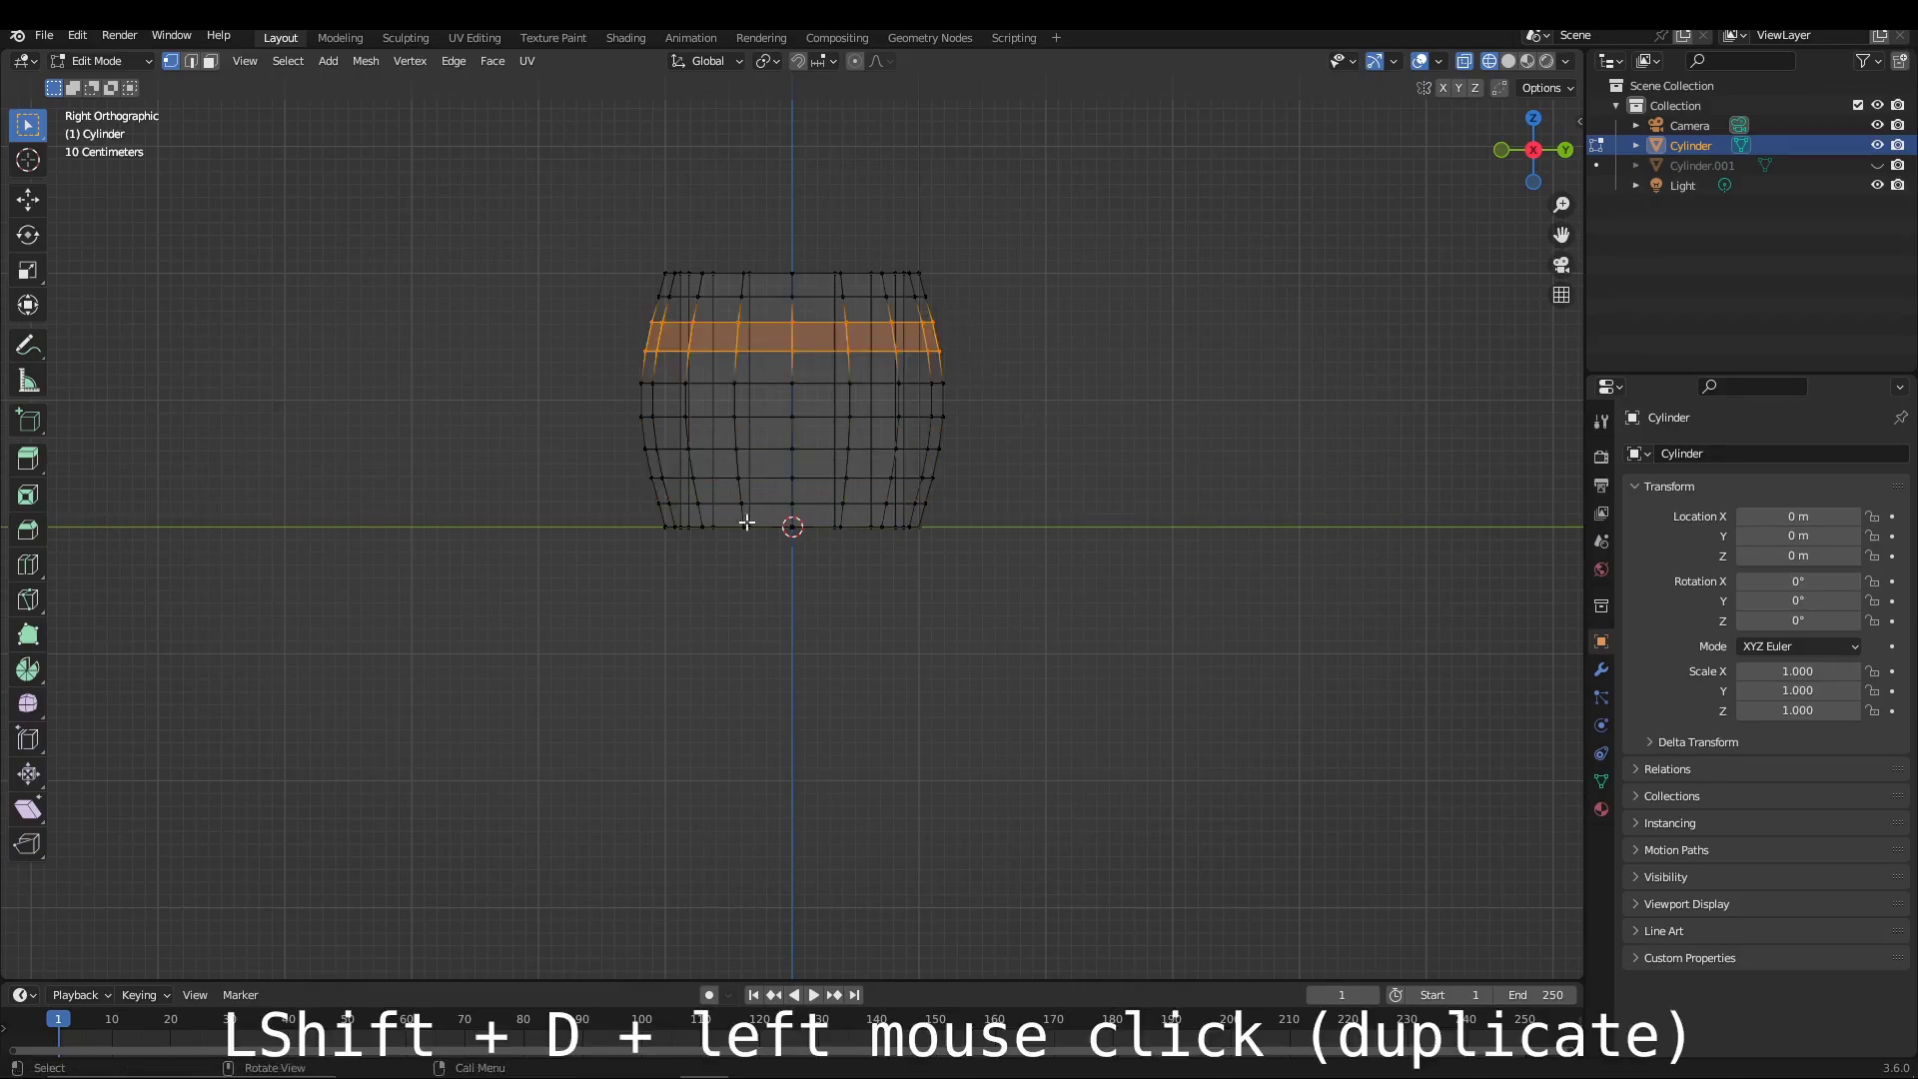
left_click_drag(626, 439, 963, 493, "shift")
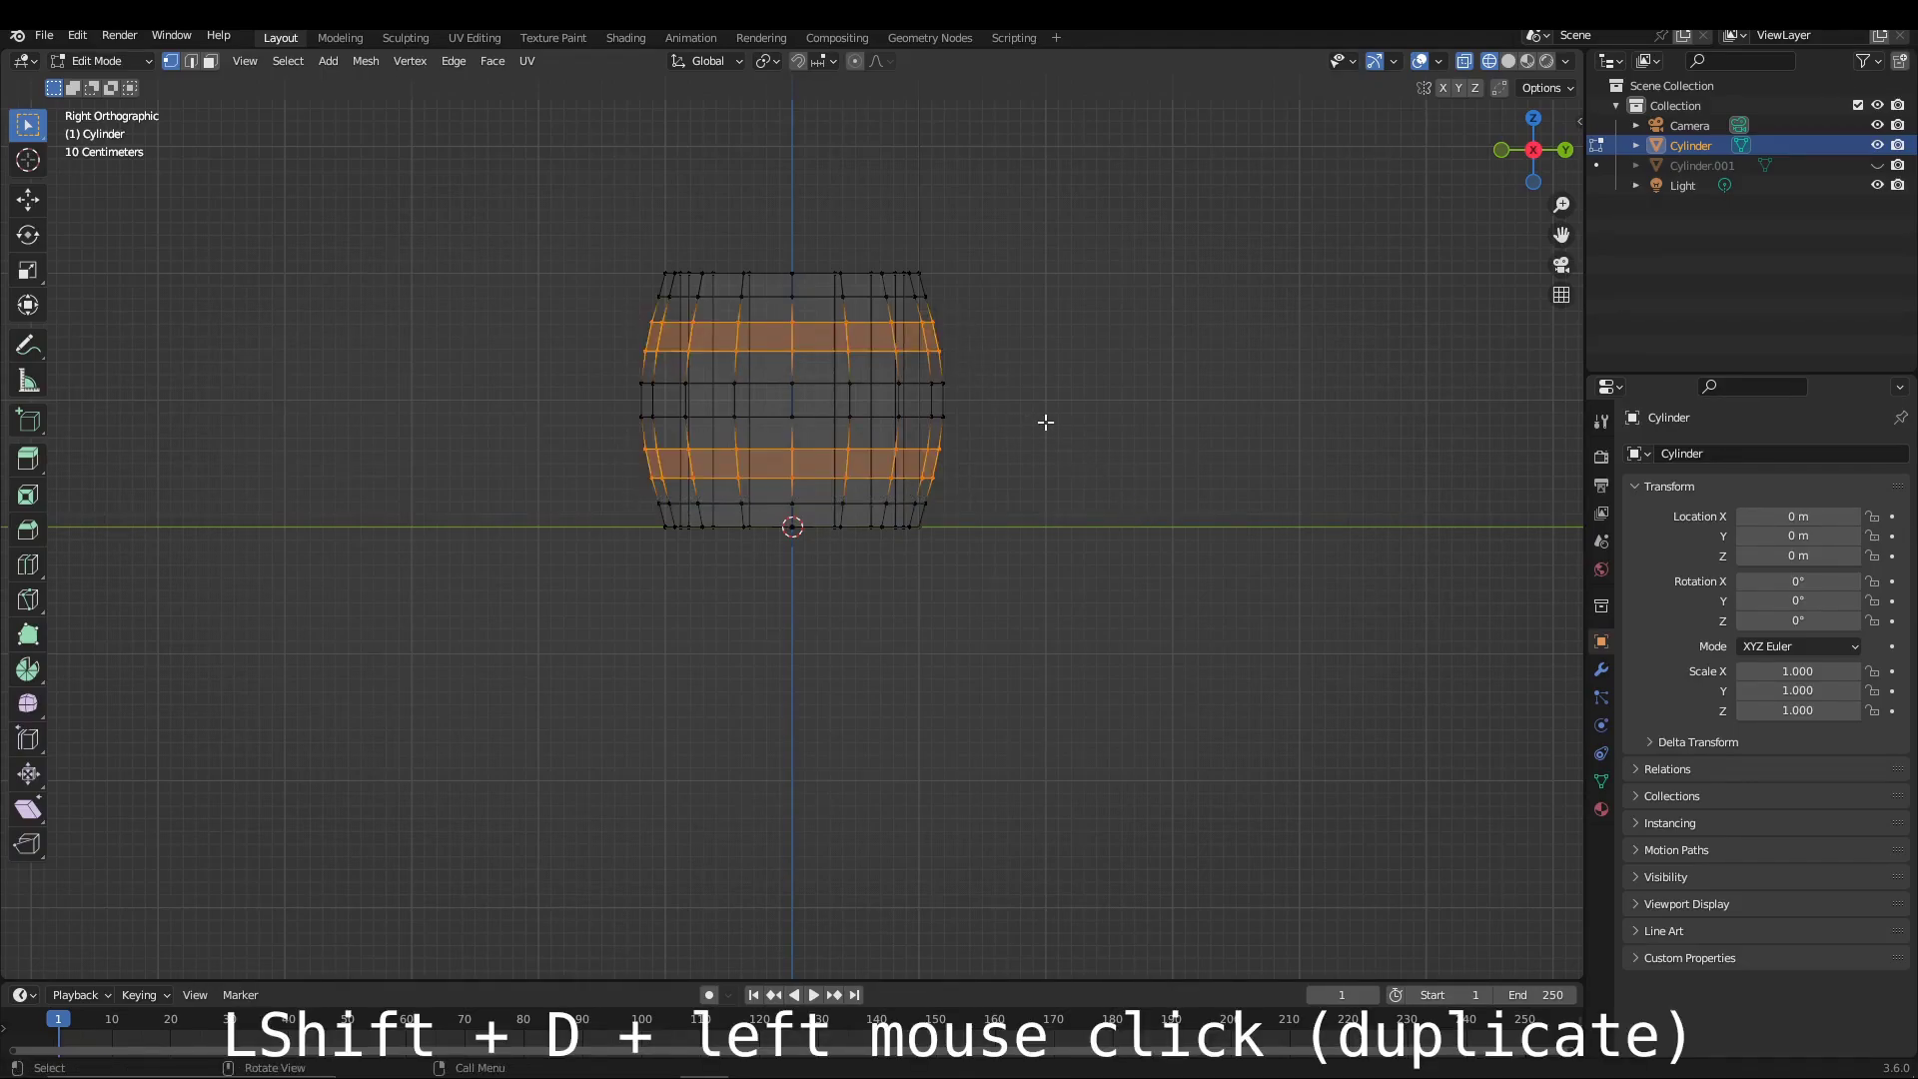
key("shift+d")
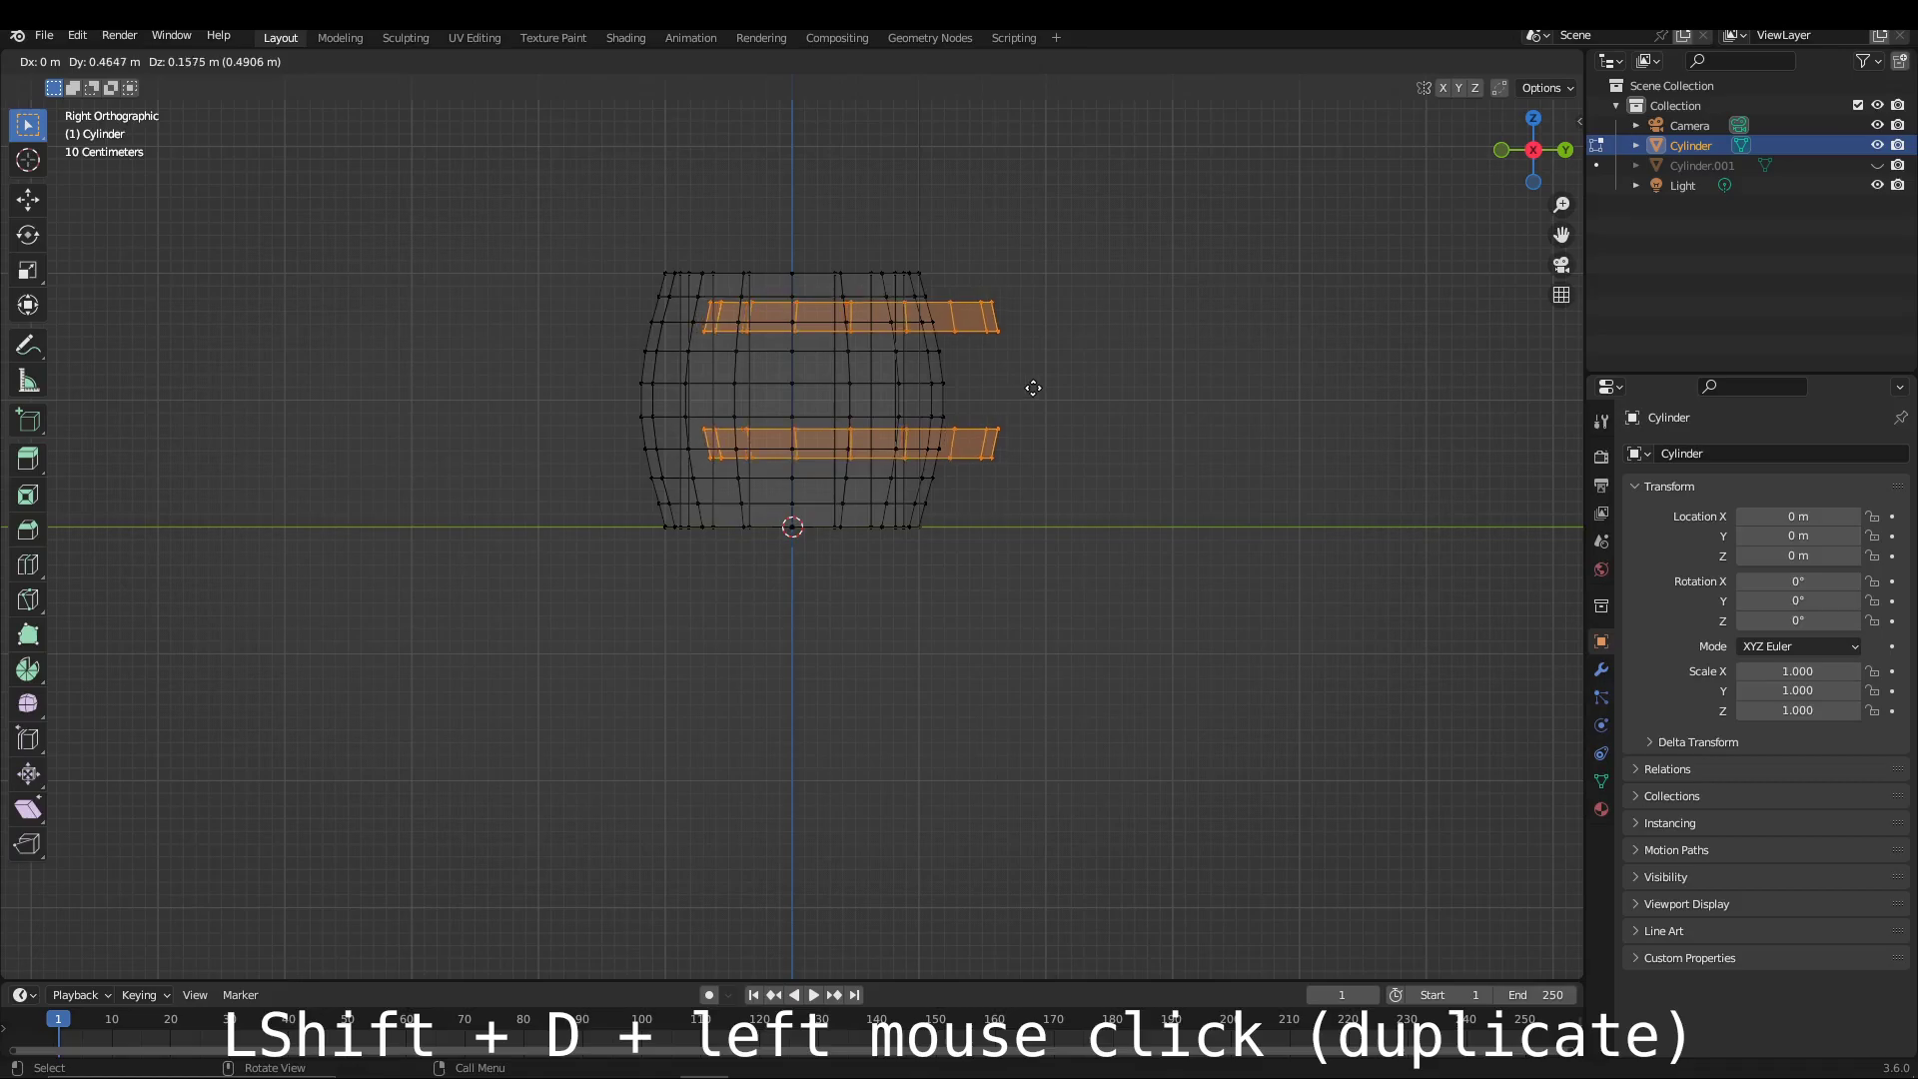
right_click(1029, 389)
key("p")
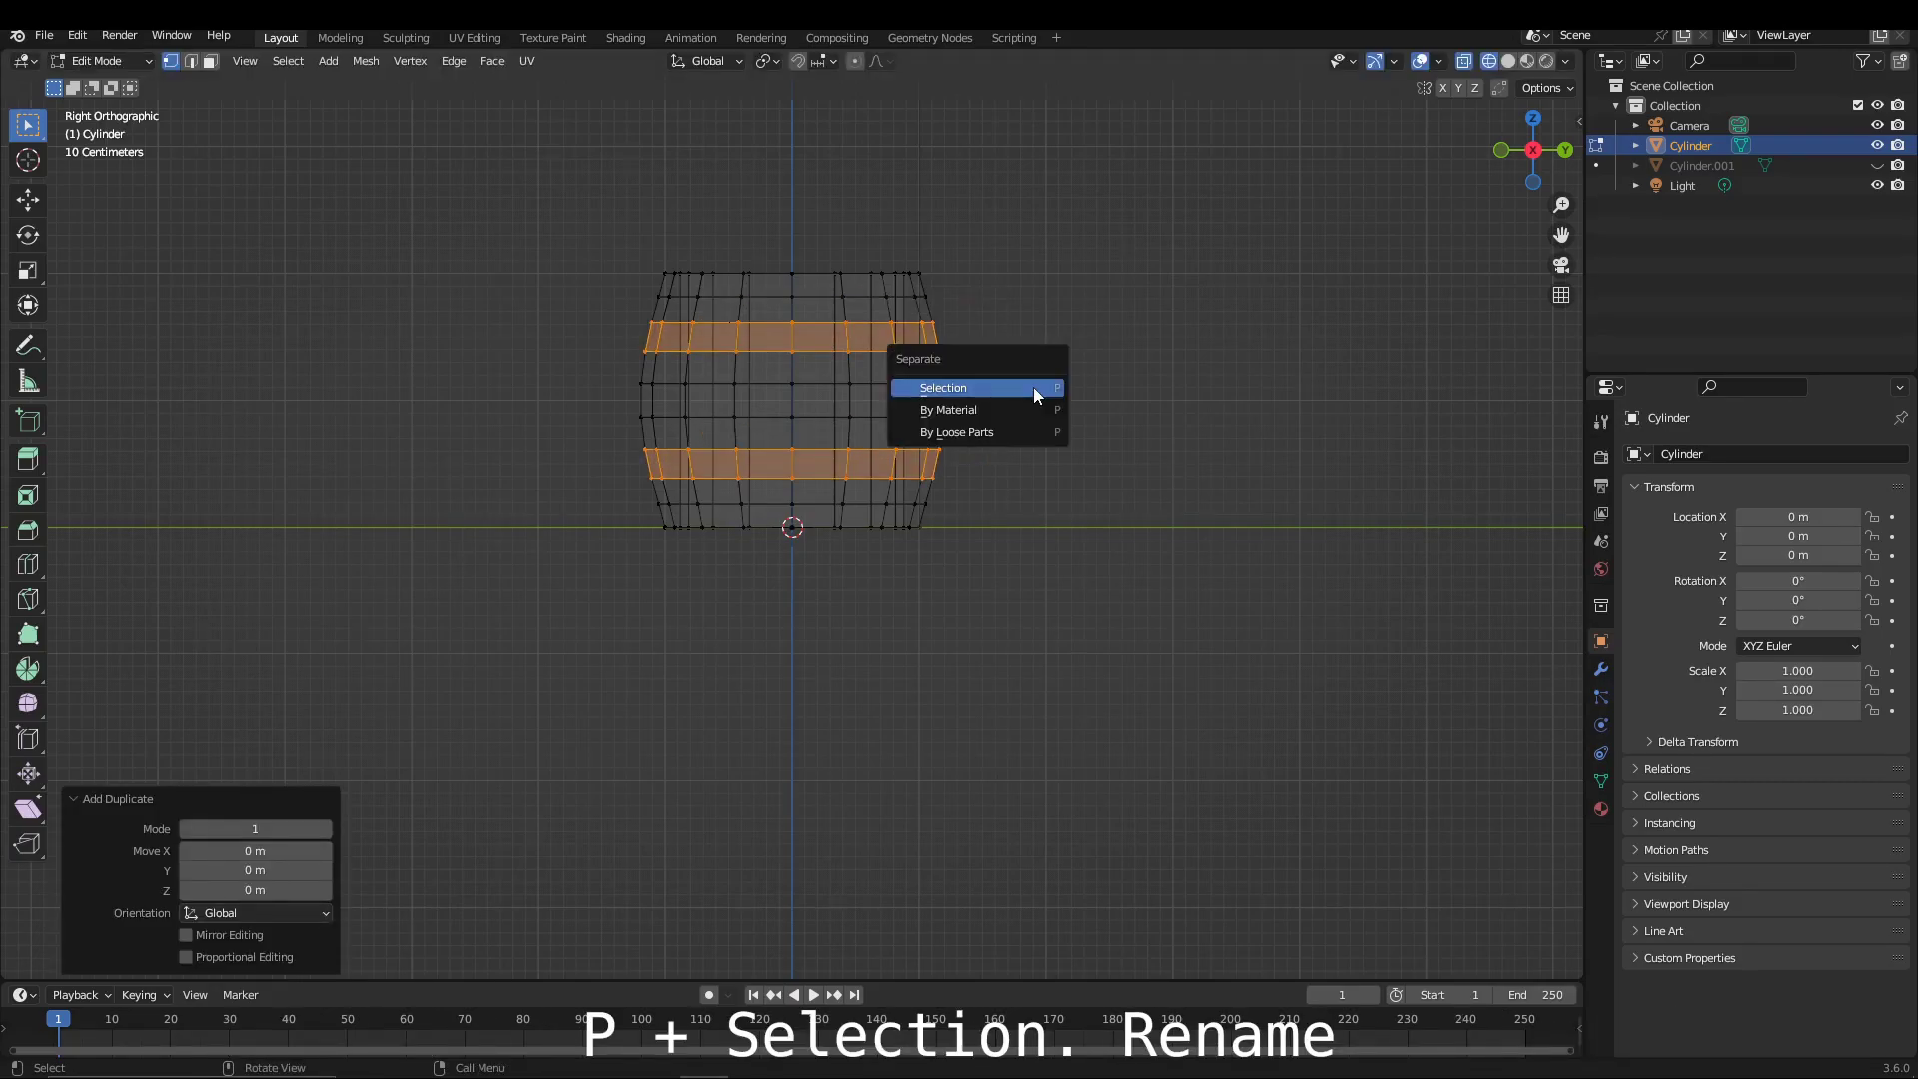
left_click(1032, 387)
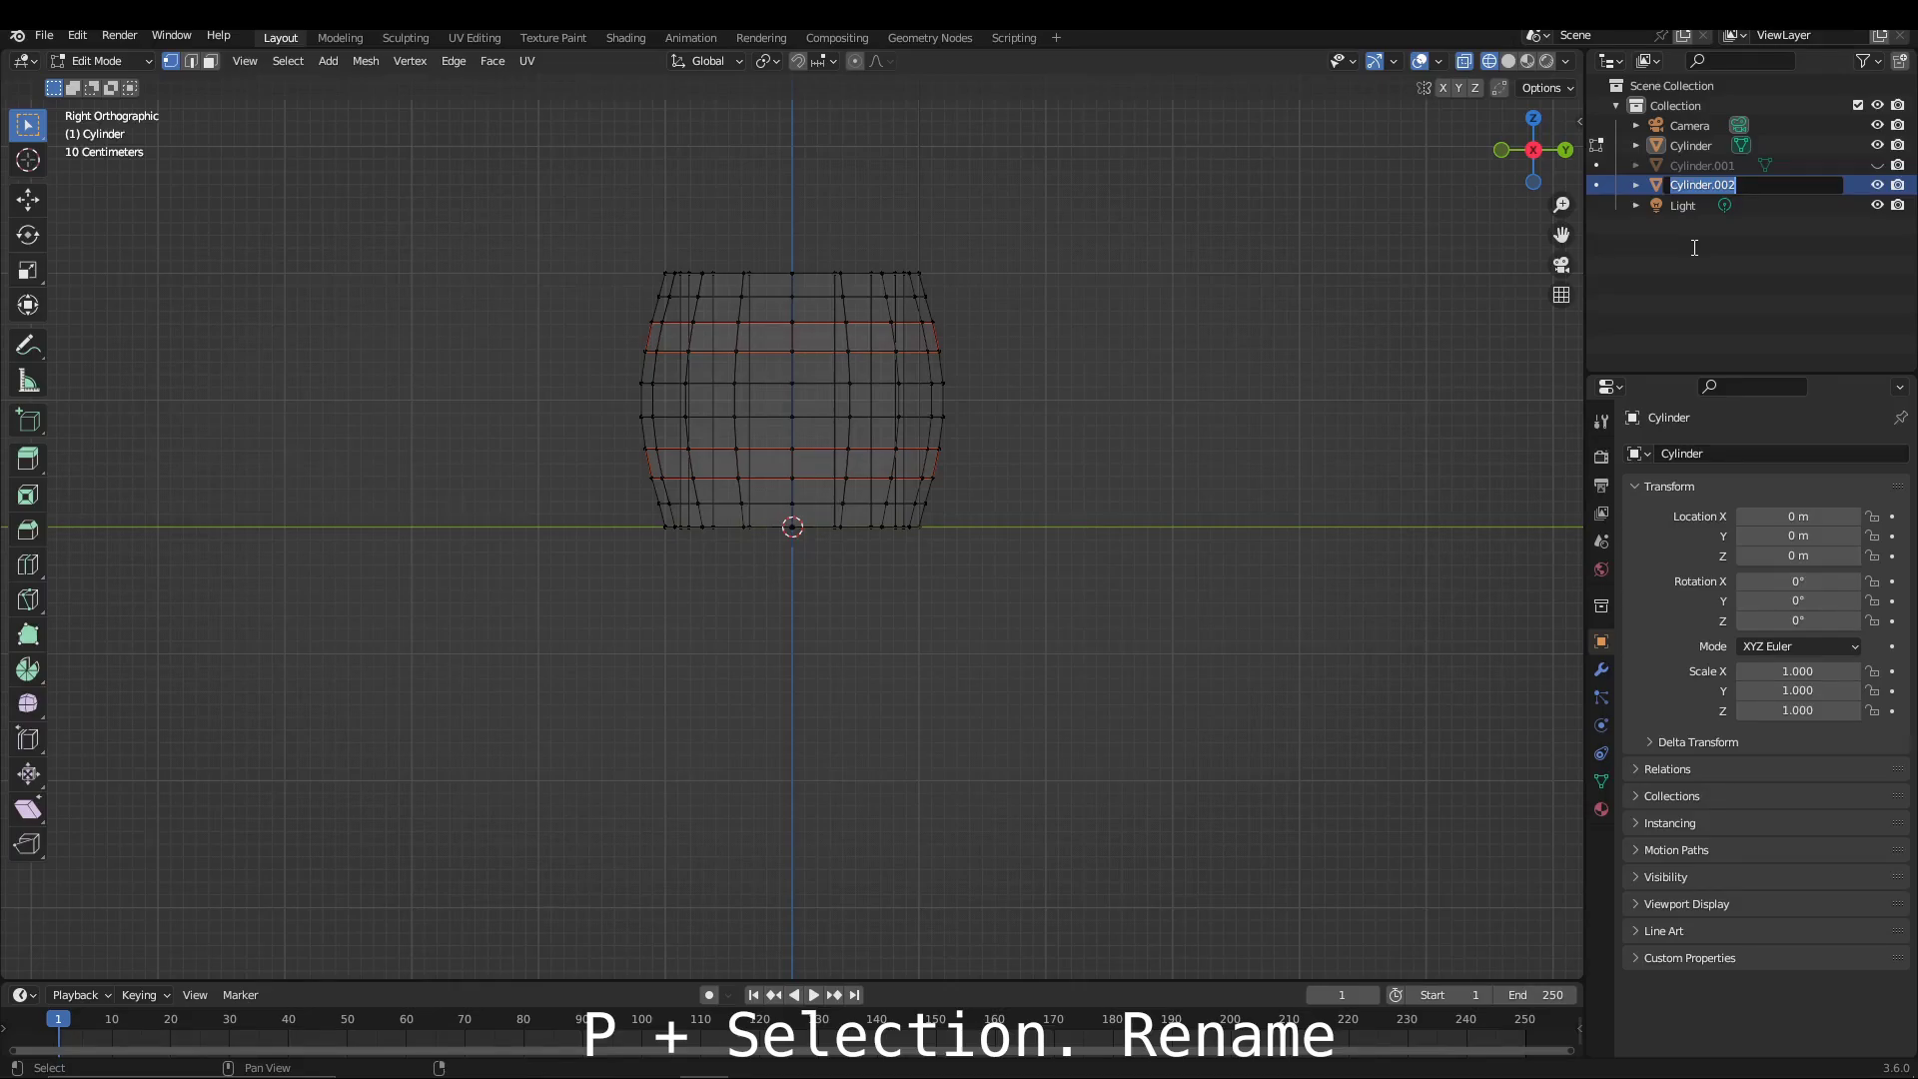
type("Iron")
key("Return")
Rename Cylinder.001 to Covers.
double_click(1693, 165)
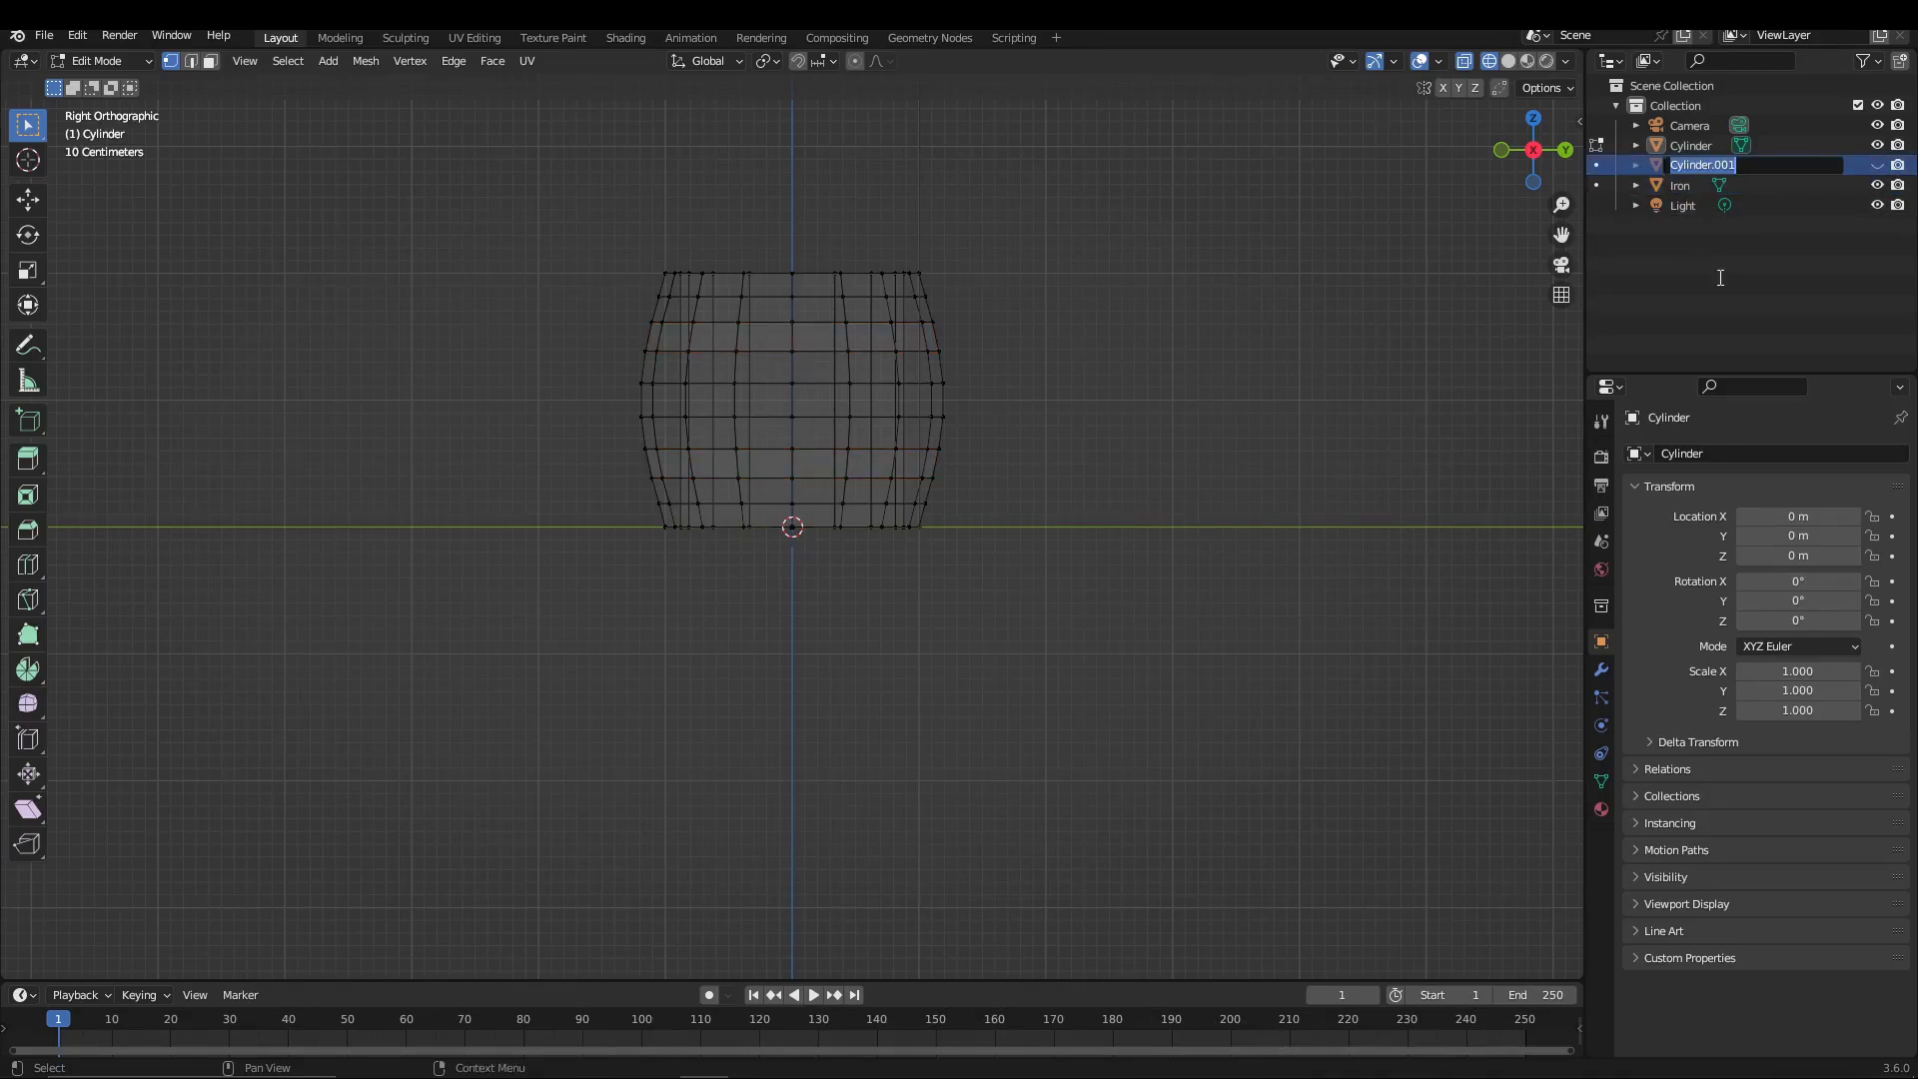
type("Covers")
key("Return")
Hide Covers, enlarge the Iron bands slightly to 1.006, and hide Iron.
key("h")
left_click(1698, 190)
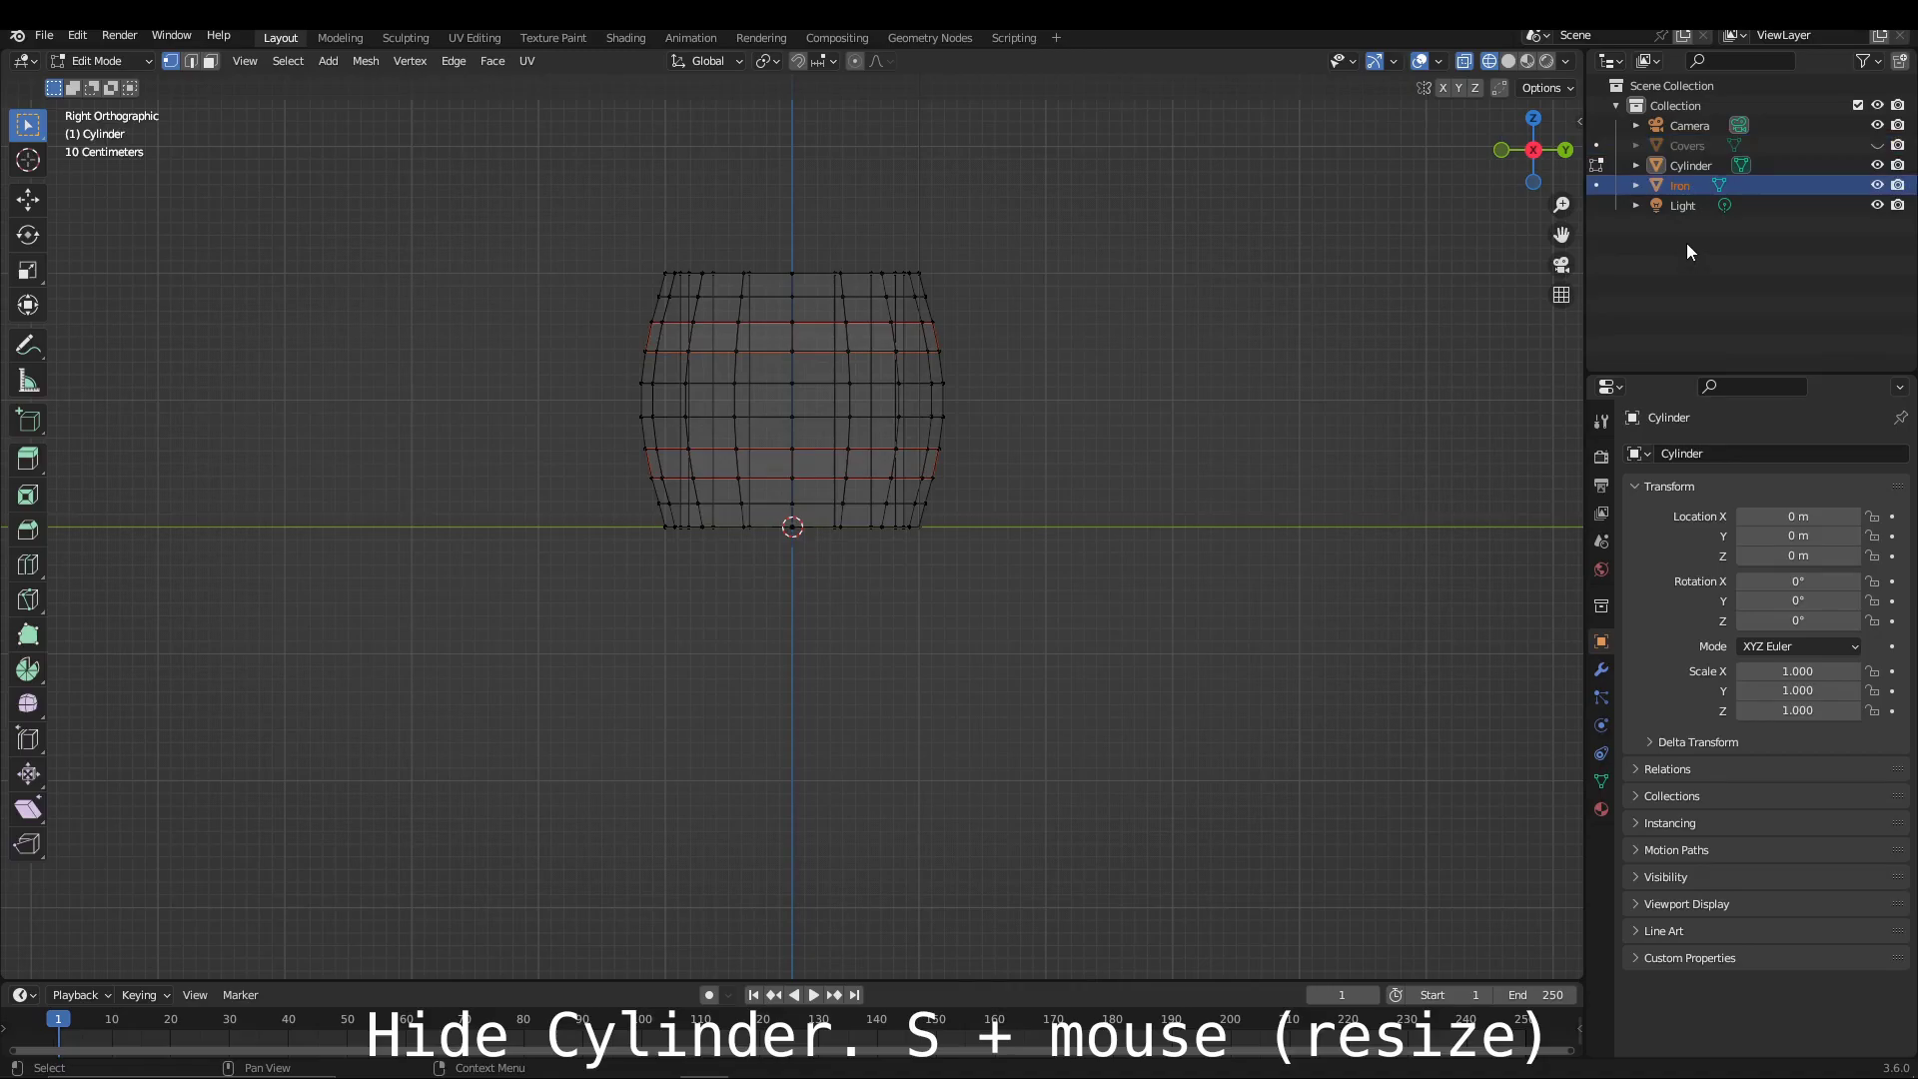
left_click(1594, 185)
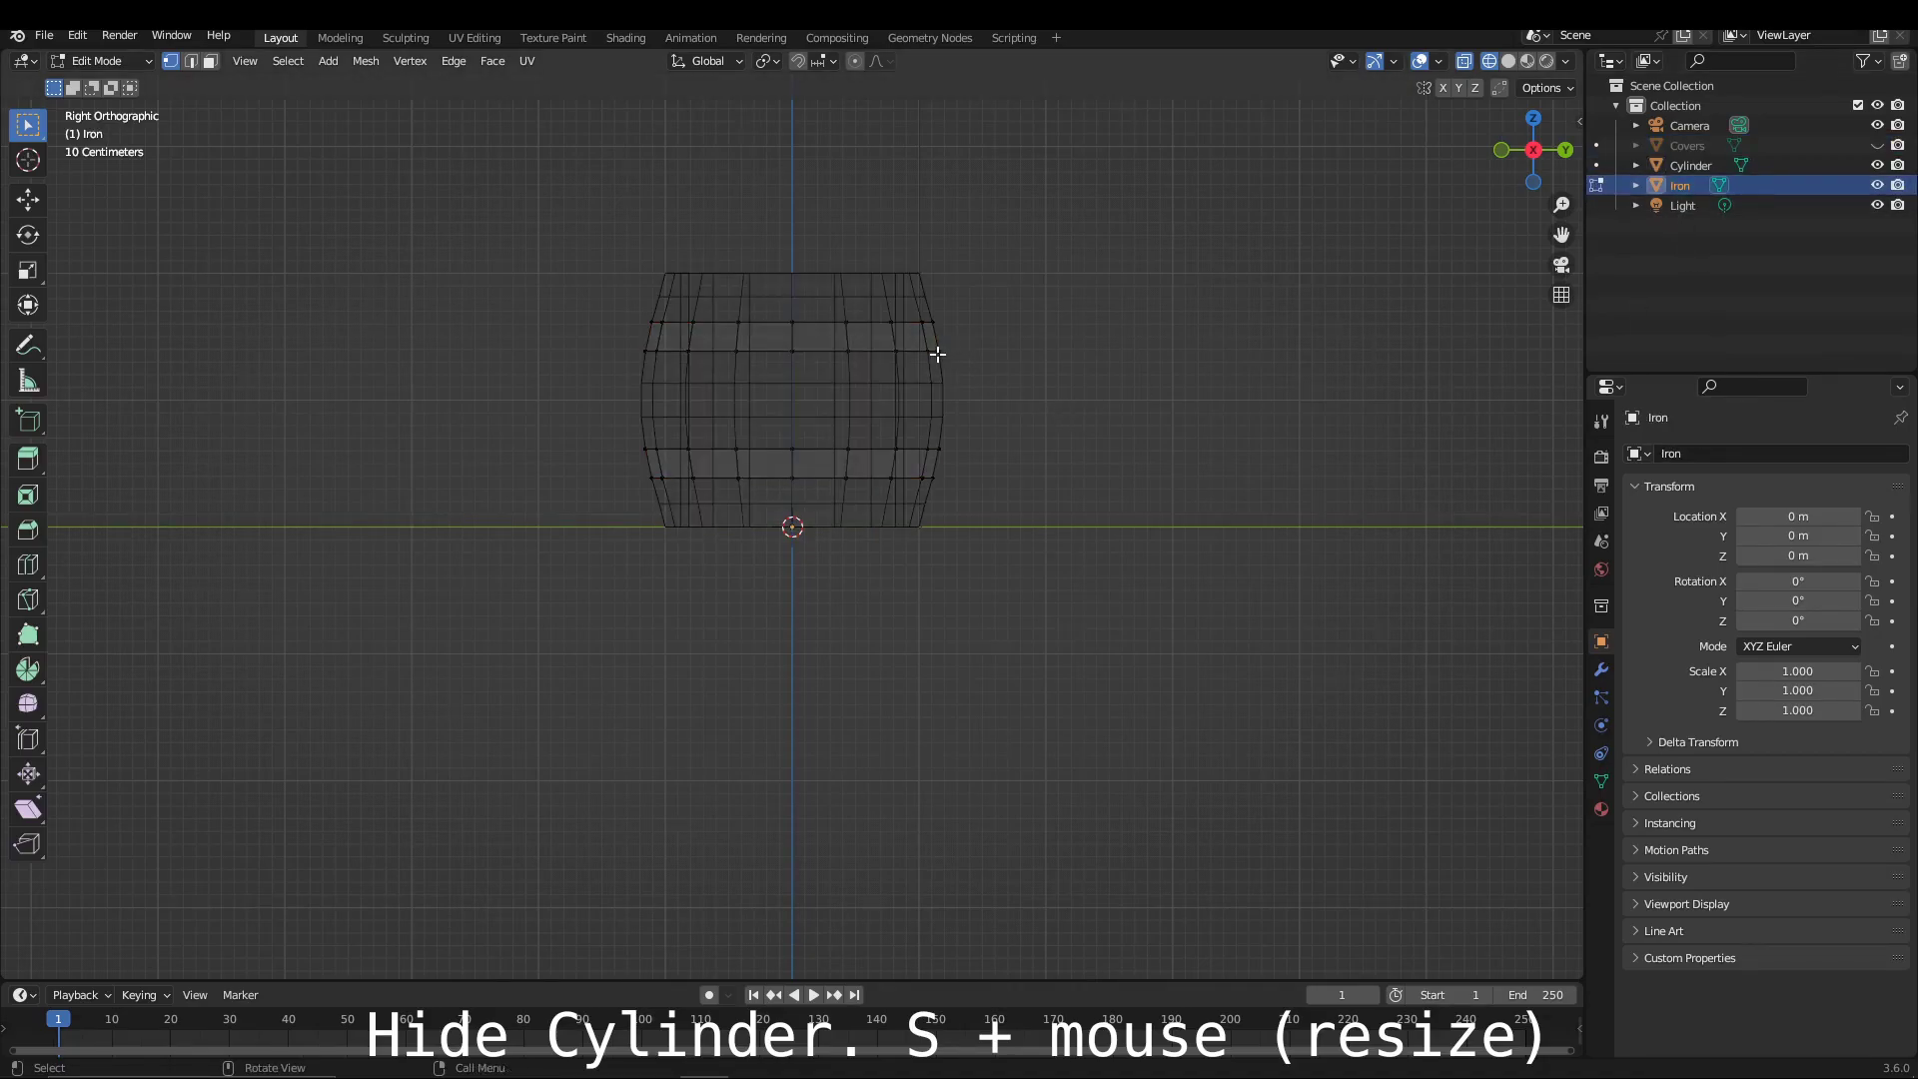
key("a")
key("s")
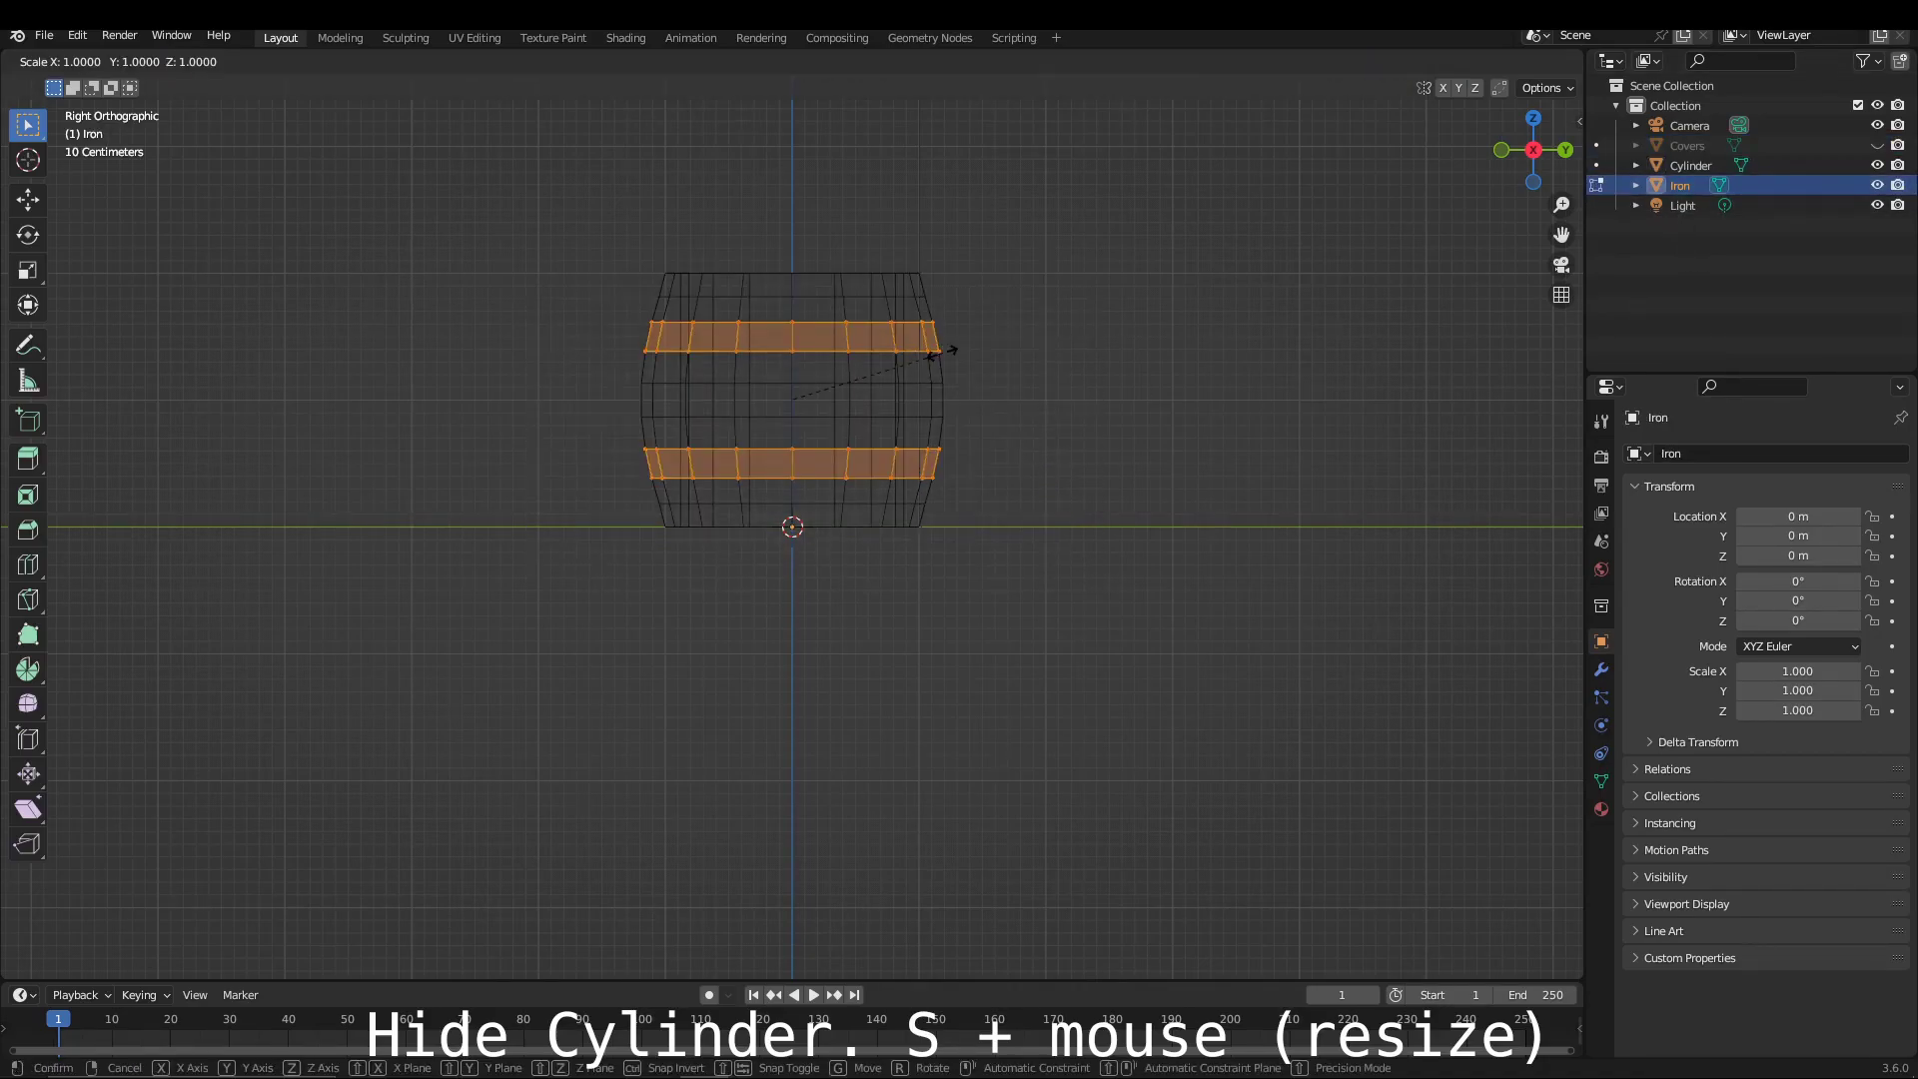
left_click(944, 353)
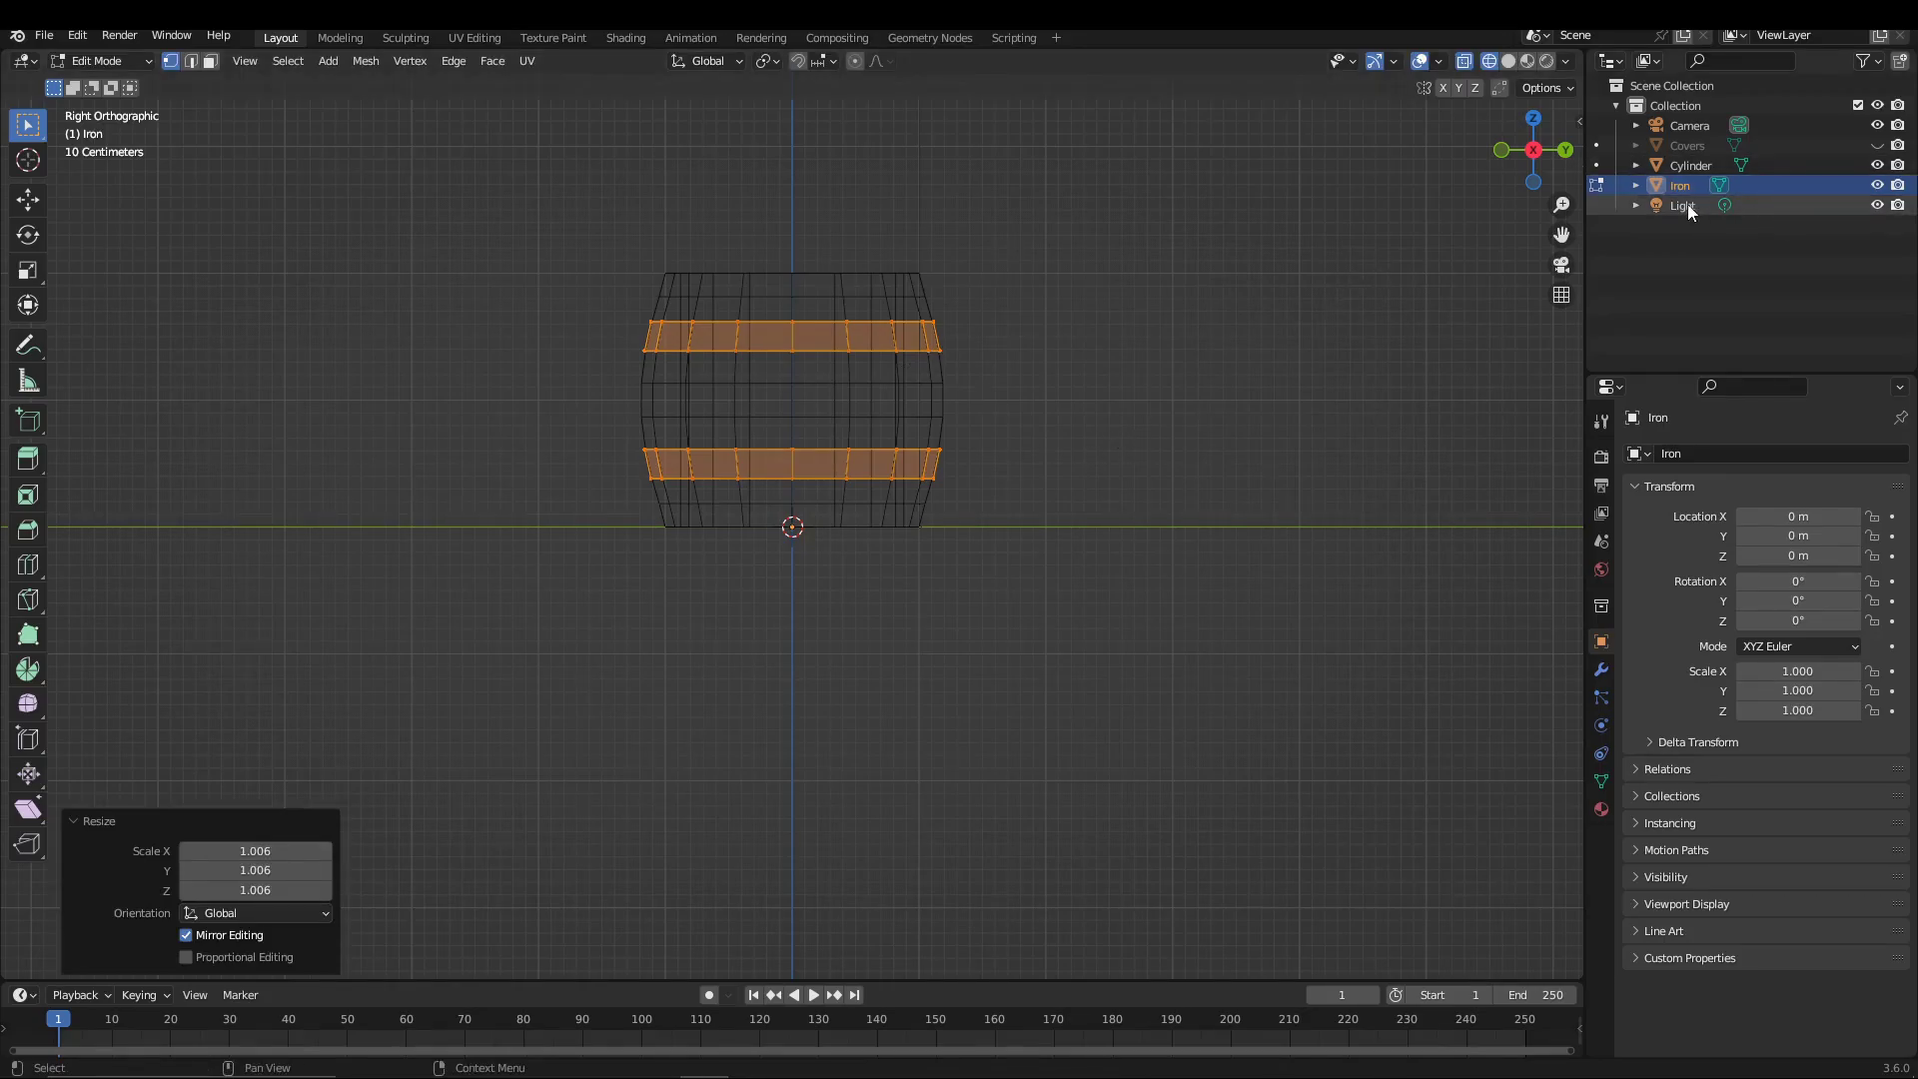
left_click(1877, 185)
Merge the barrel body's vertices by distance at 0.1 m, removing 64 vertices.
left_click(1681, 163)
left_click(1596, 165)
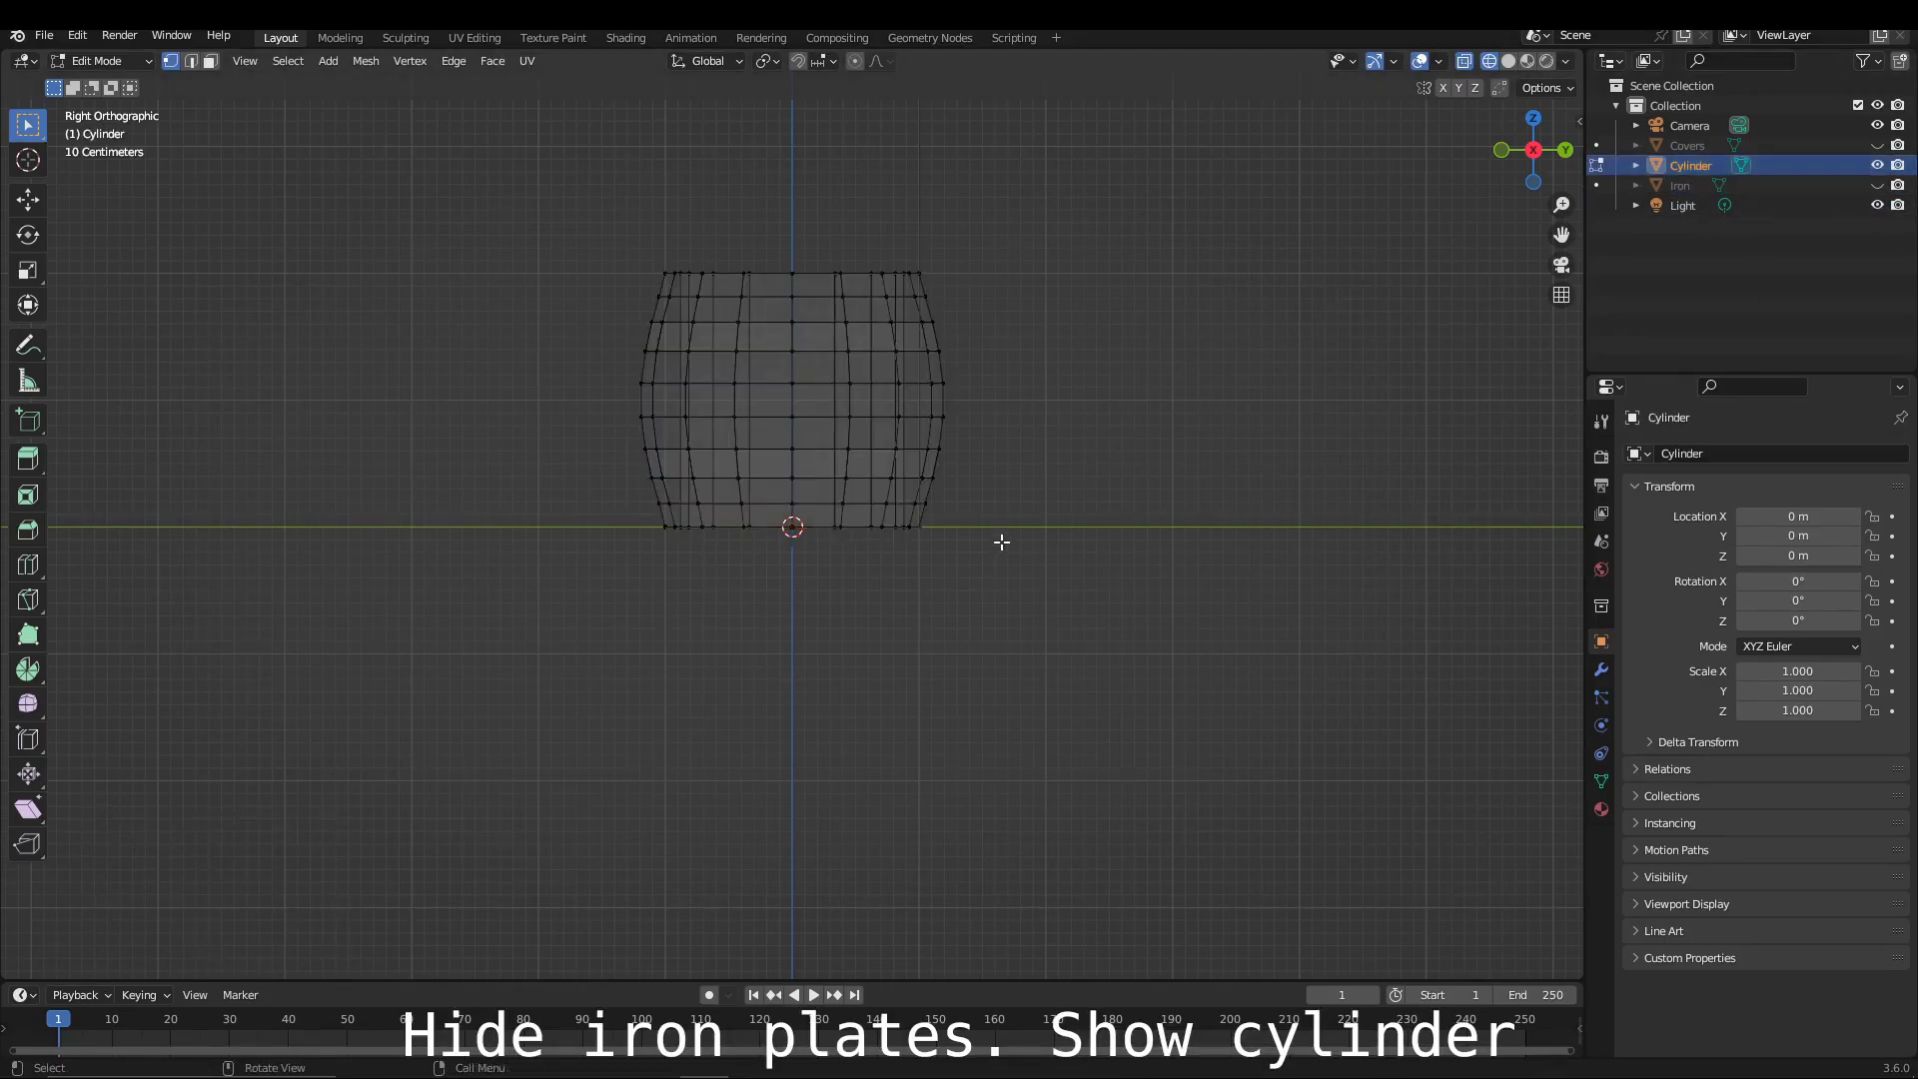
scroll(1109, 316, "up", 3, "shift")
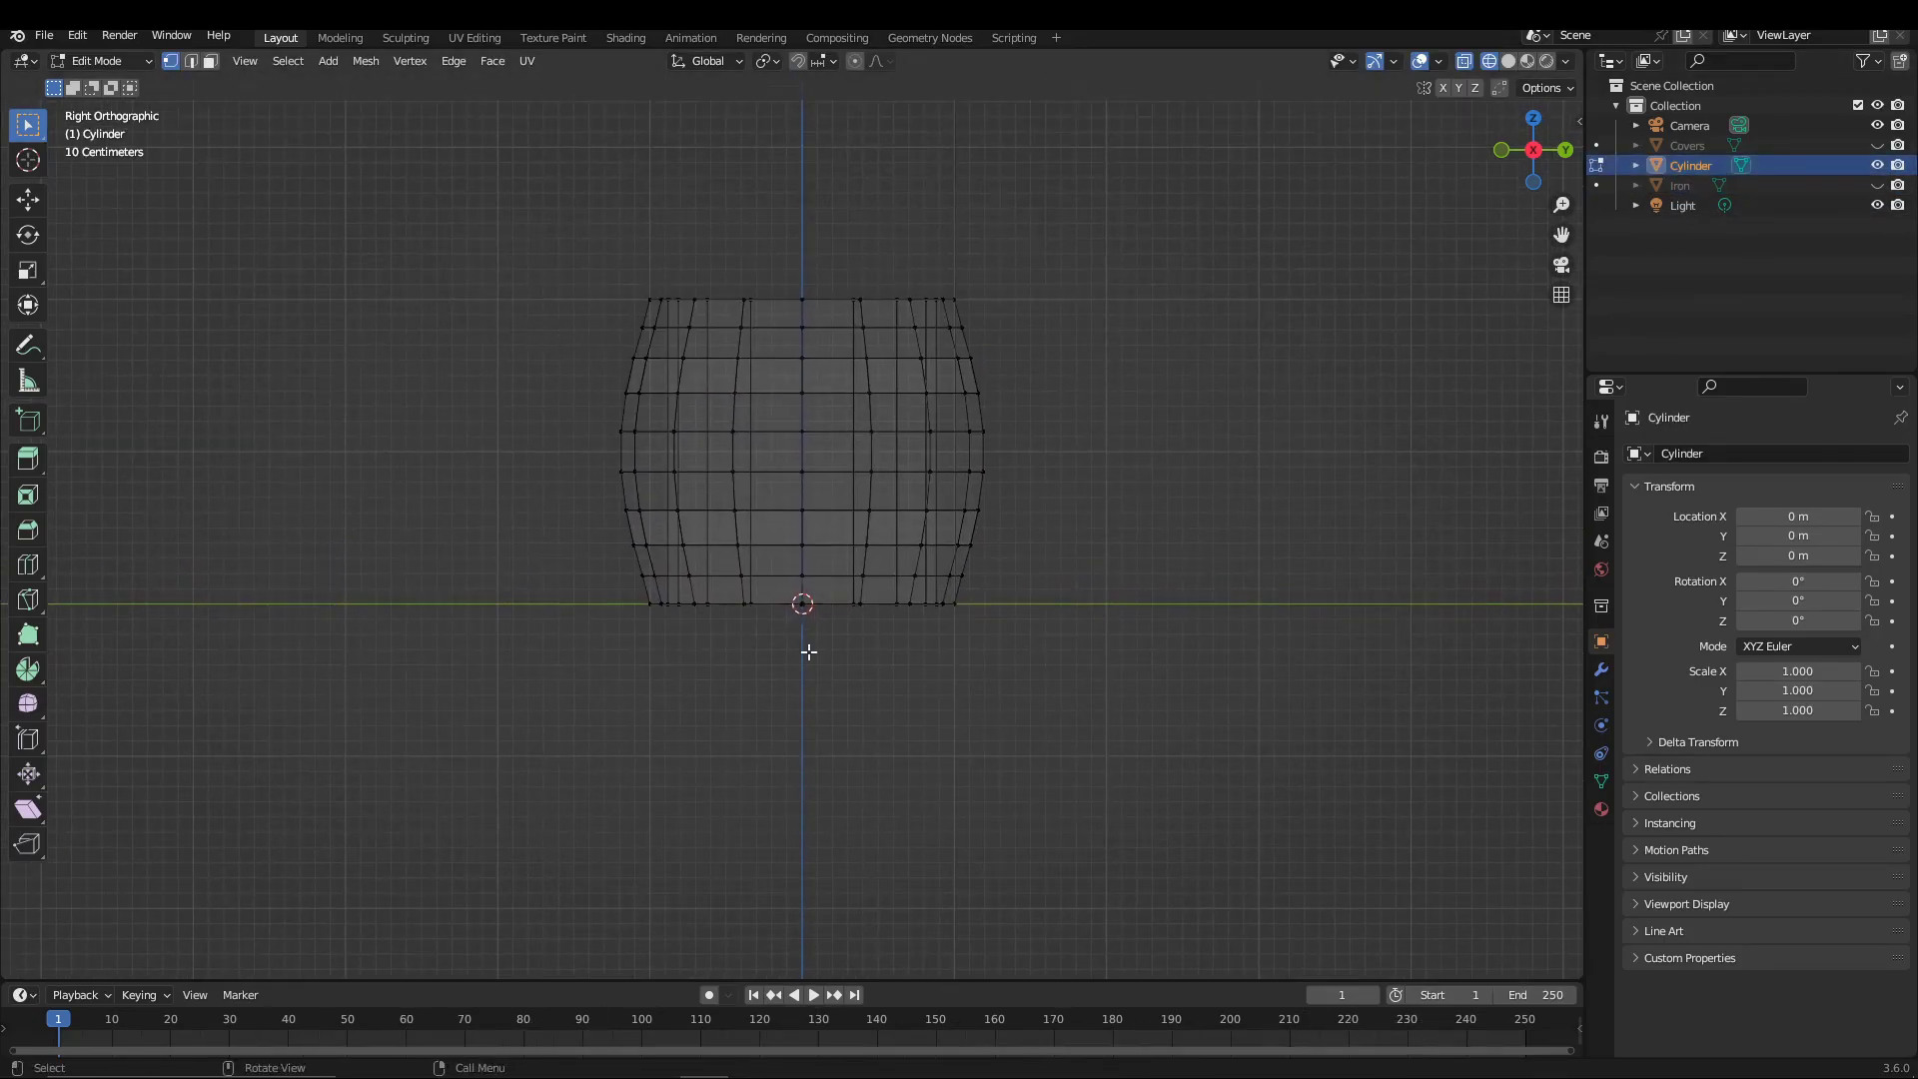
key("a")
key("m")
left_click(612, 477)
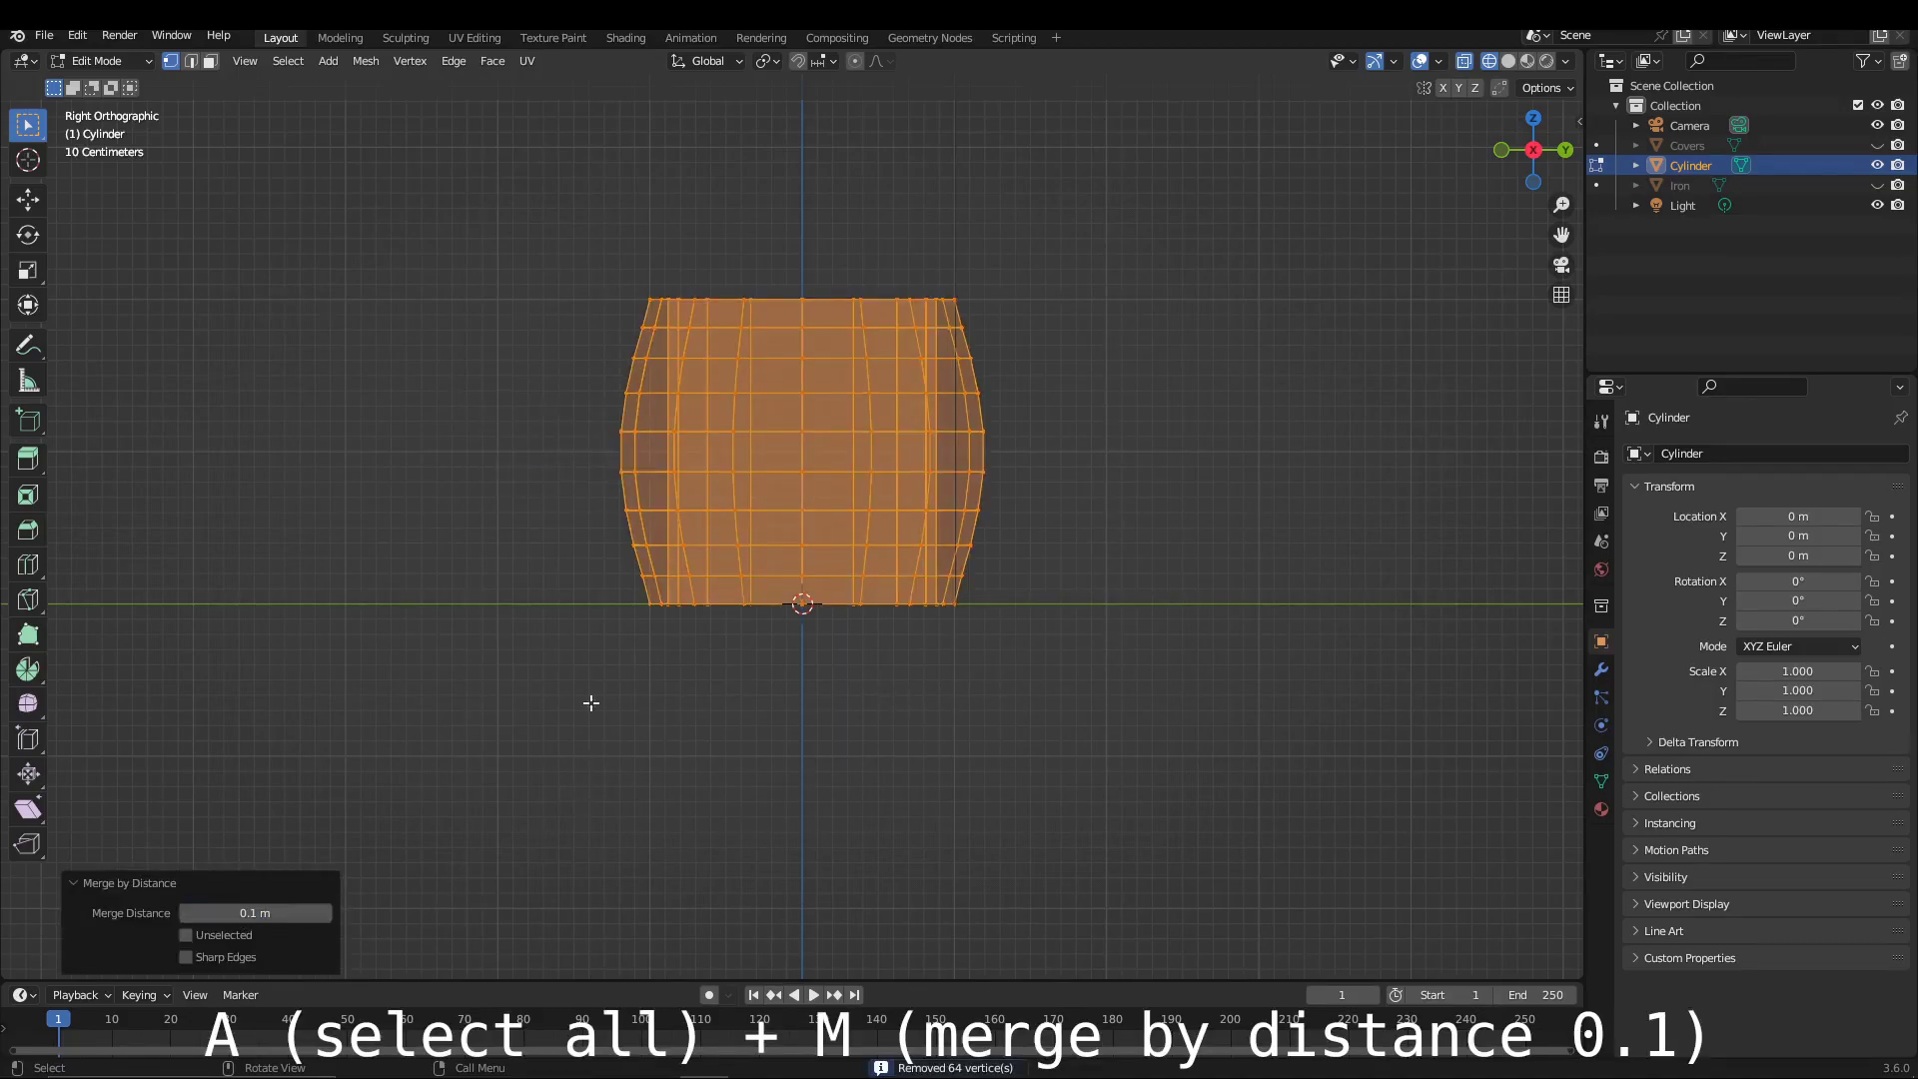
left_click(811, 745)
mouse_move(436, 404)
middle_mouse_down()
mouse_move(489, 432)
mouse_move(620, 441)
middle_mouse_up()
left_click(1533, 150)
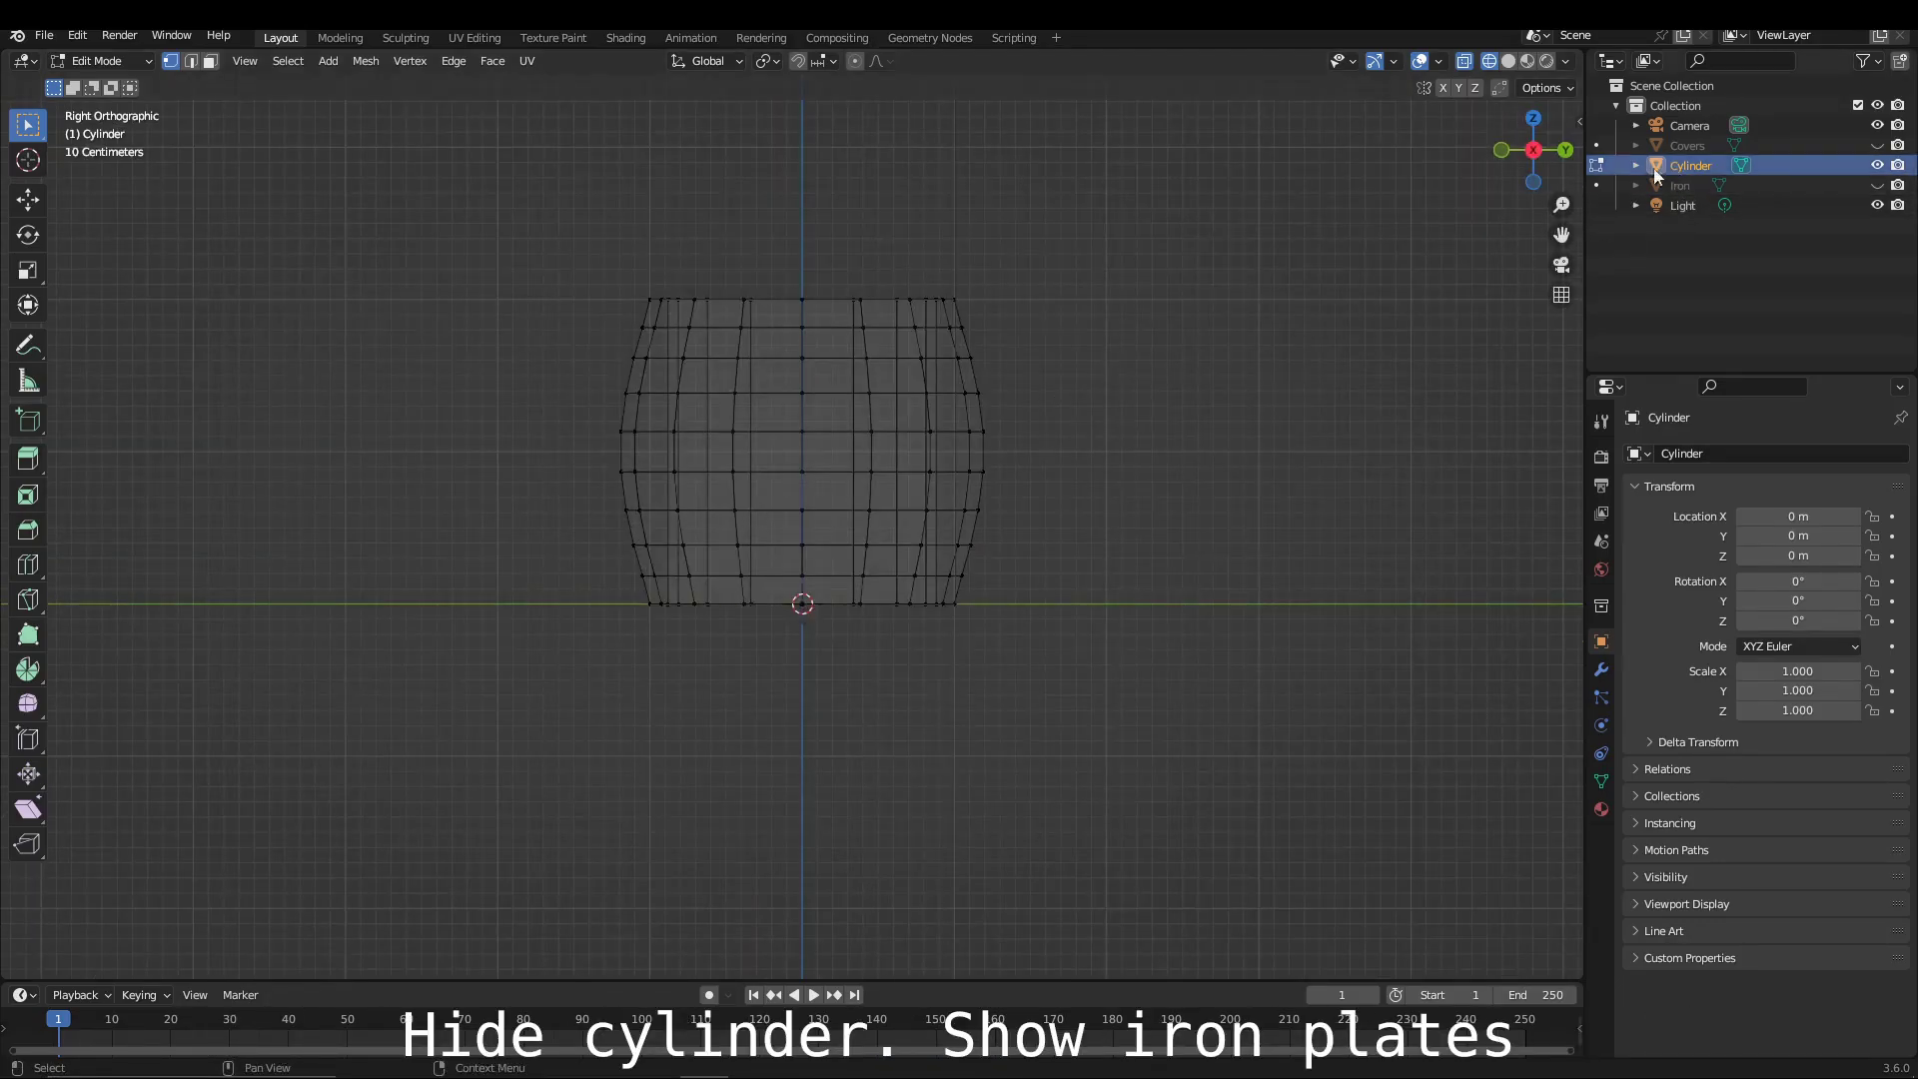
Hide the Cylinder and edit the Iron bands in face-select mode.
left_click(1878, 165)
left_click(1681, 187)
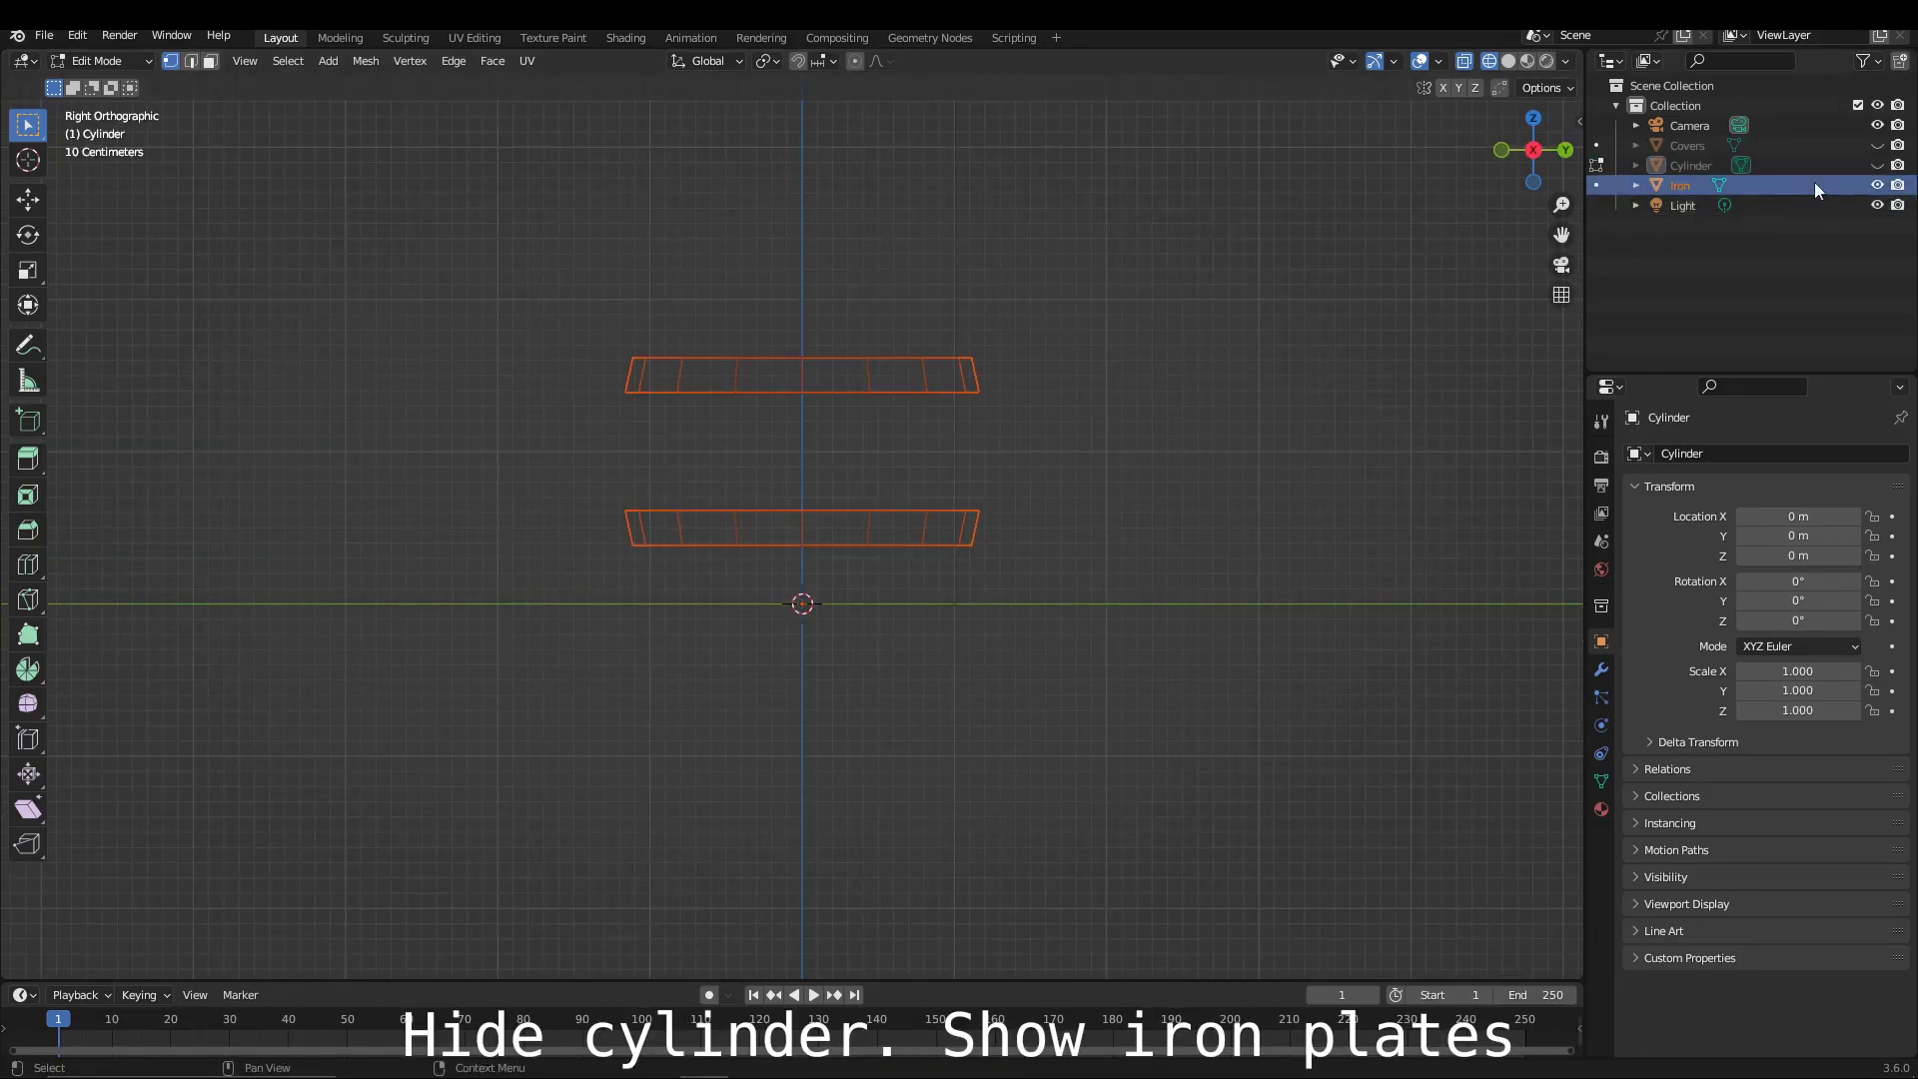
left_click(1596, 185)
middle_click_drag(1095, 356, 1095, 385)
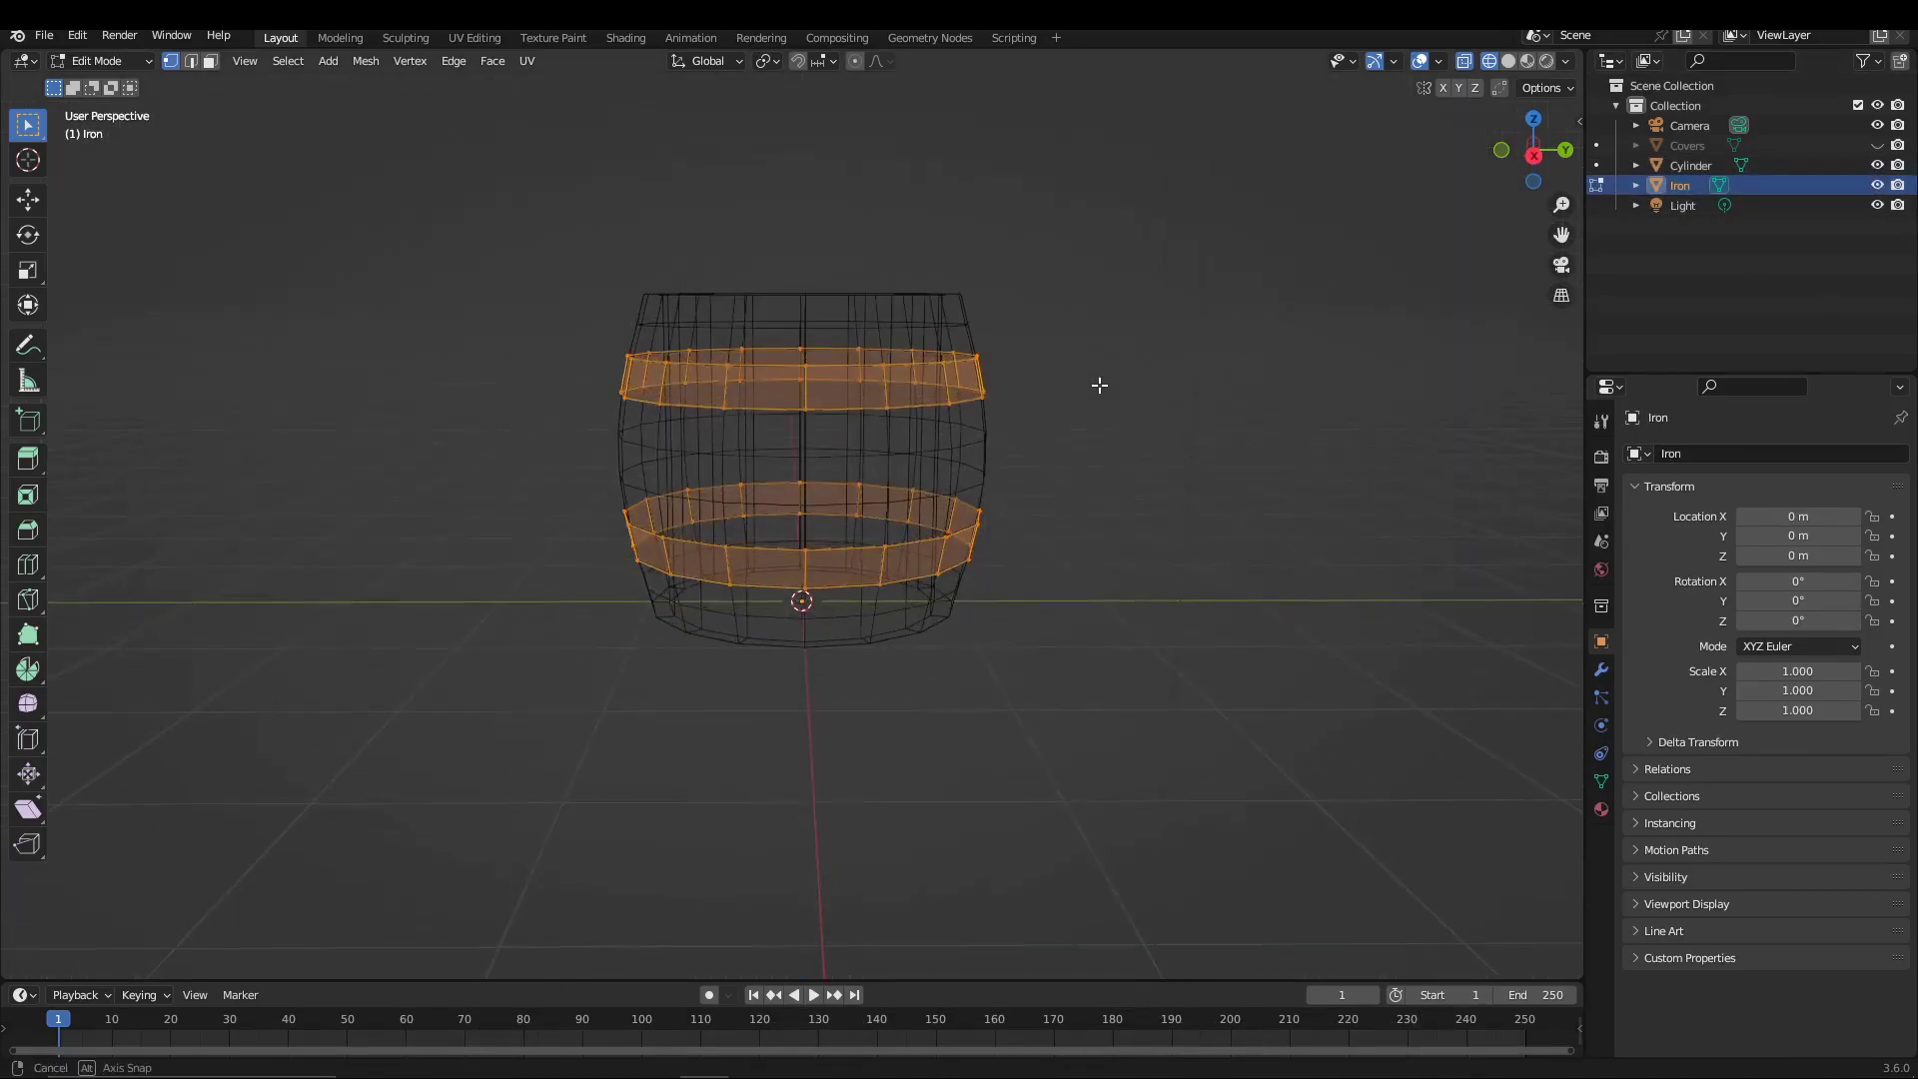
left_click(210, 61)
Extrude the band faces 0.0516 m along their normals, then inspect them in solid shading.
key("alt+e")
left_click(1237, 477)
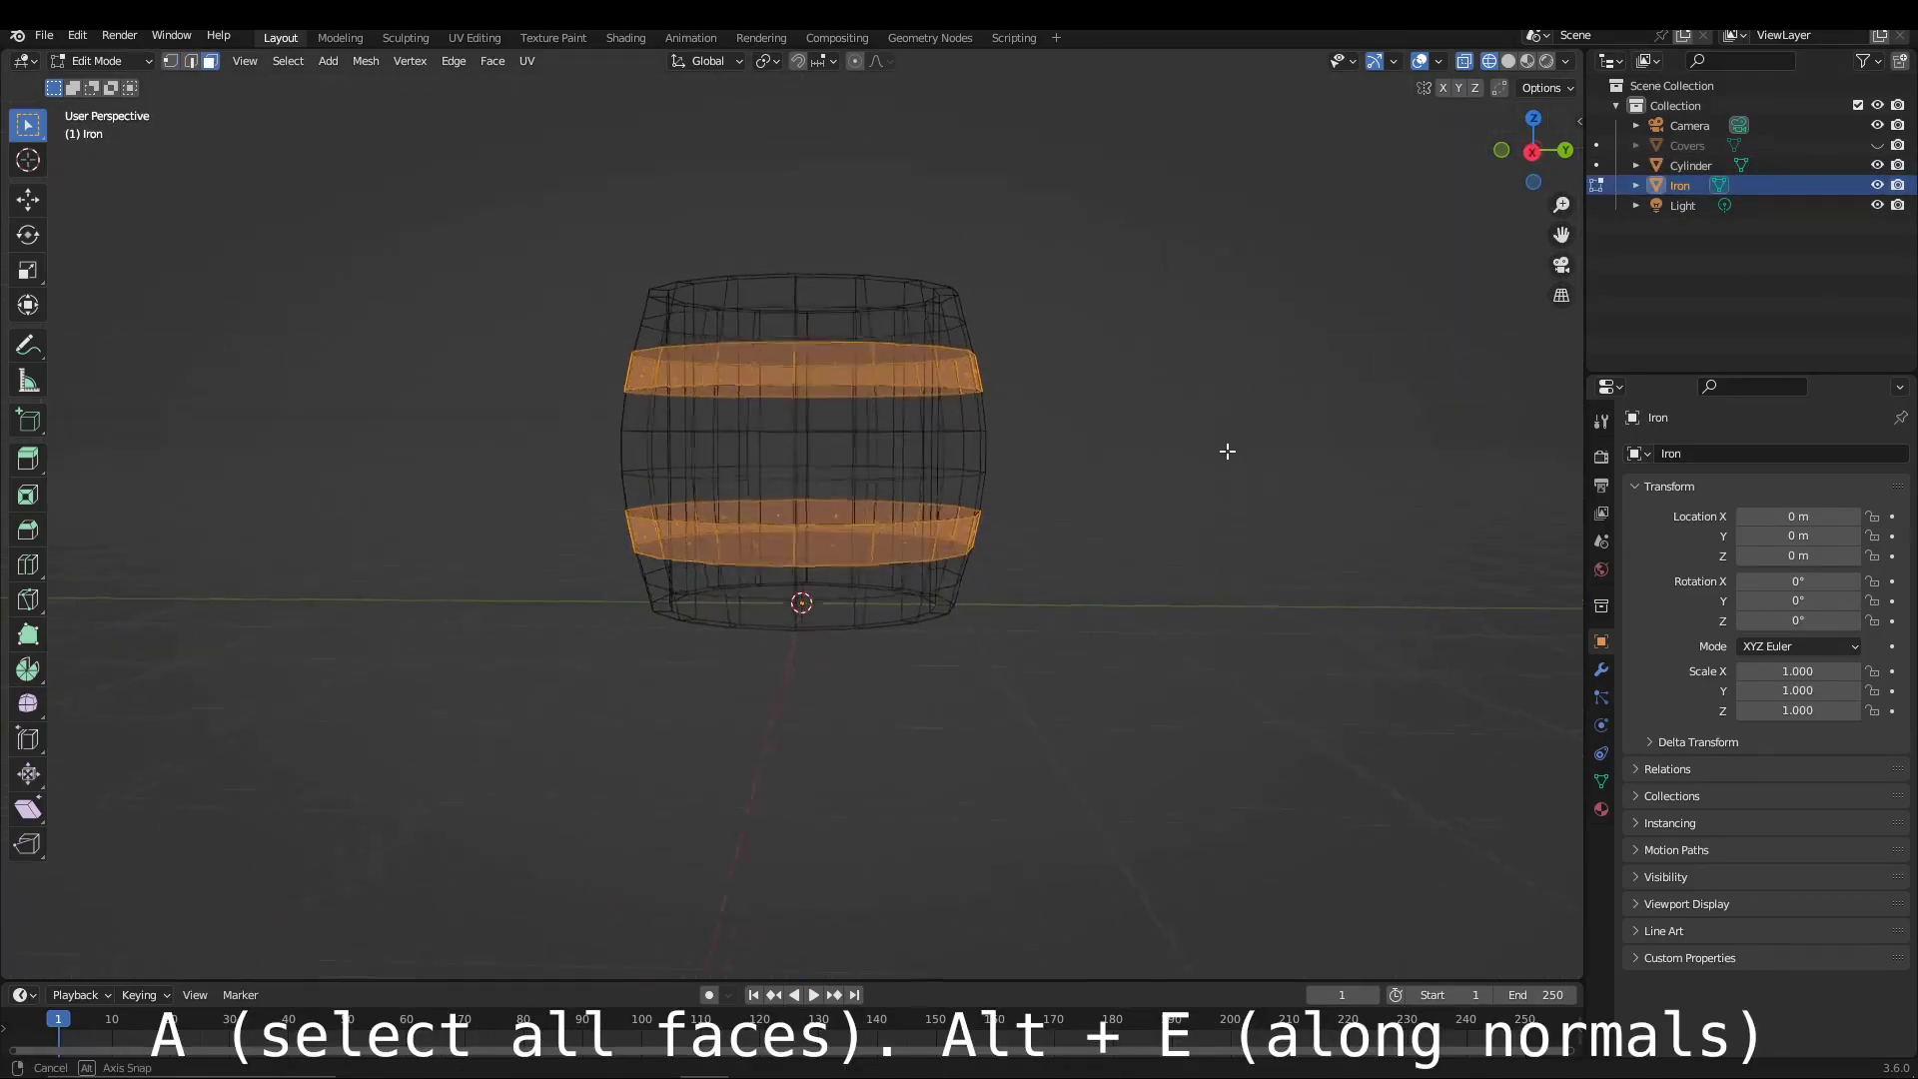
left_click(1237, 476)
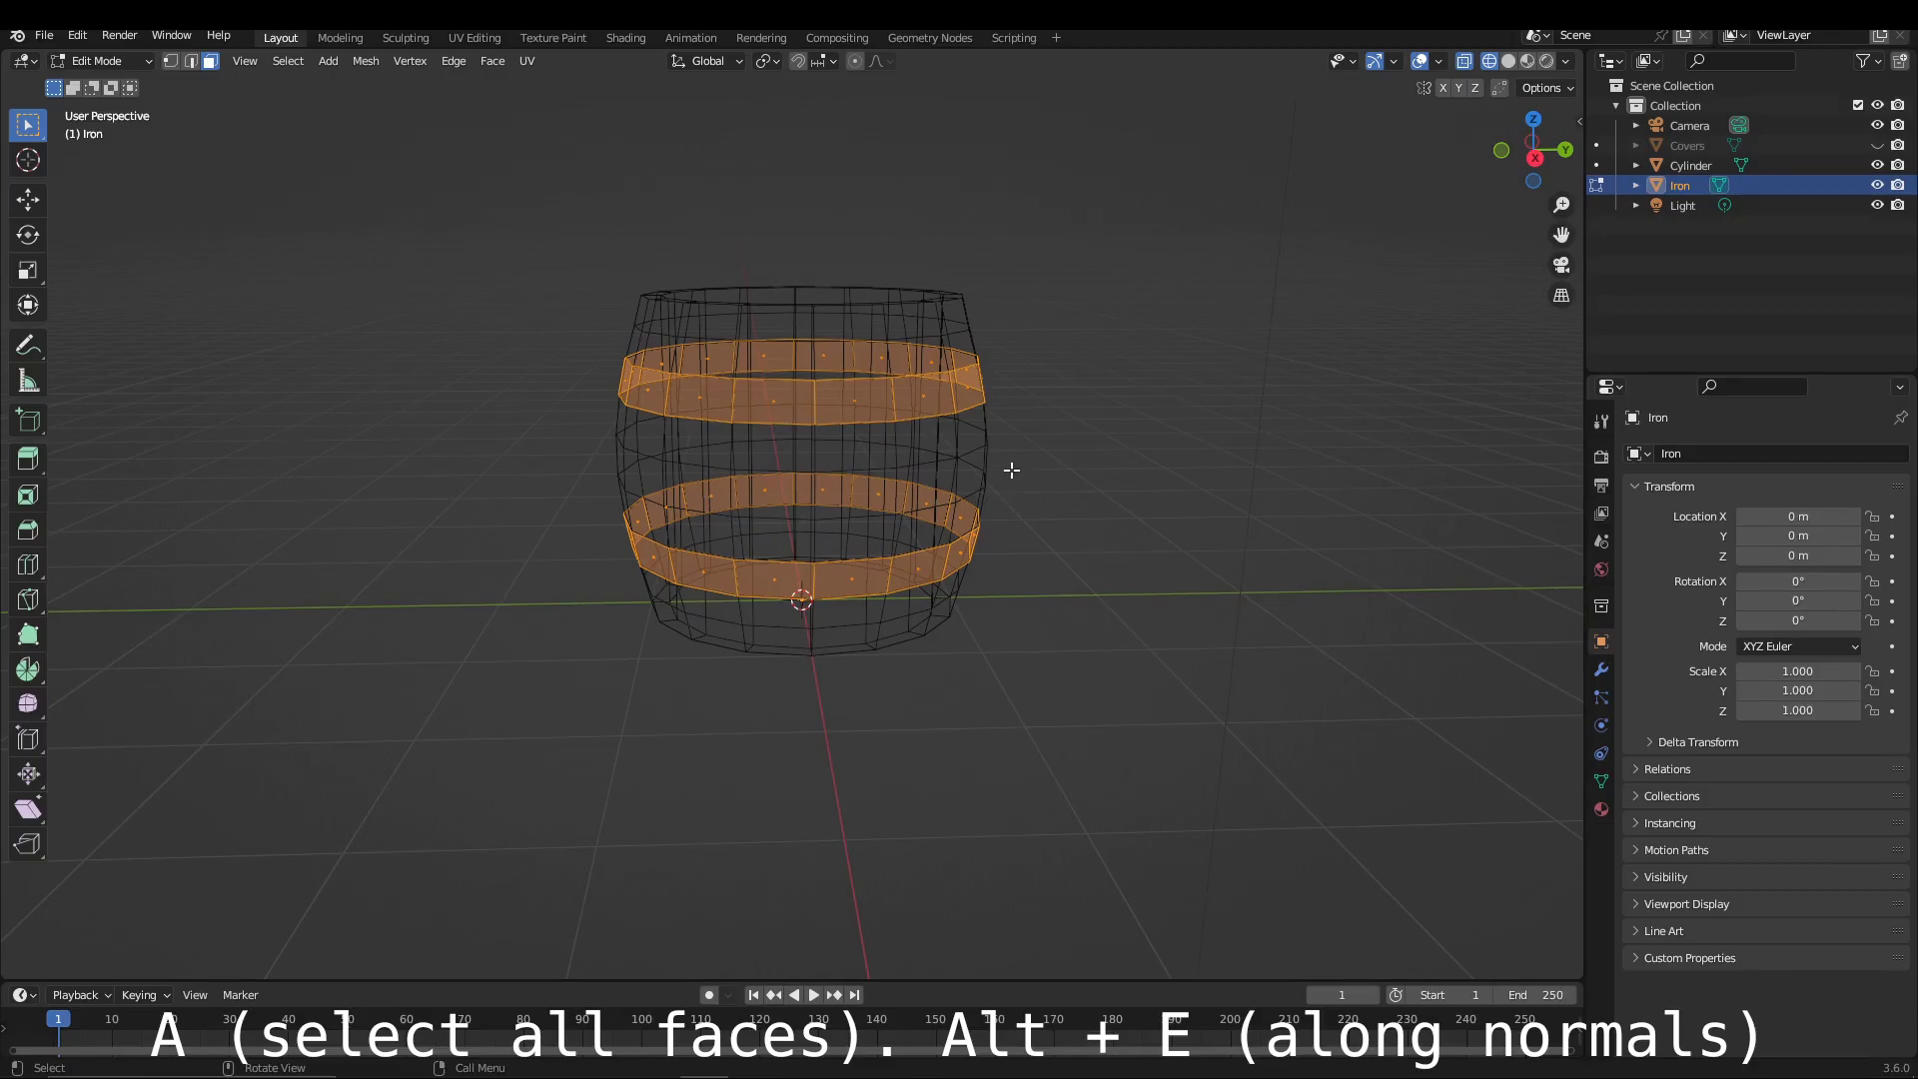
key("alt+e")
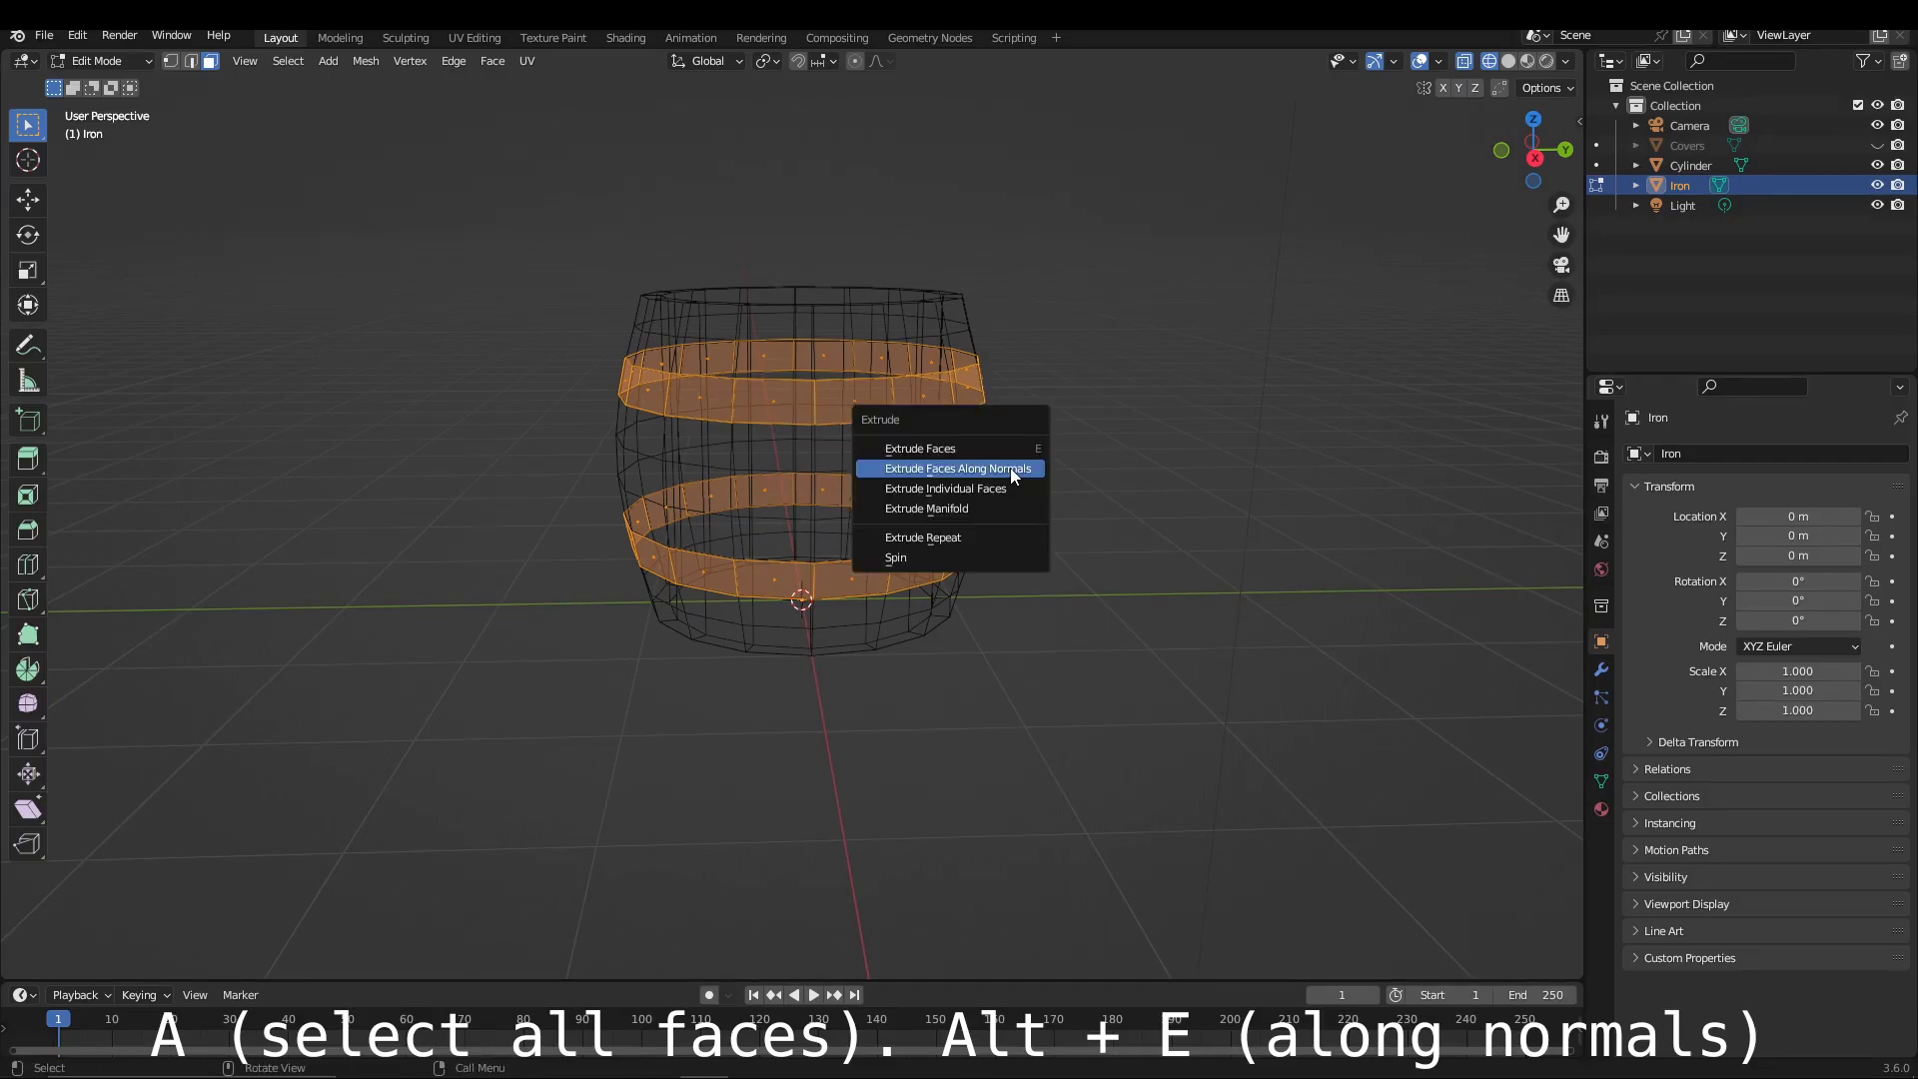
left_click(1010, 475)
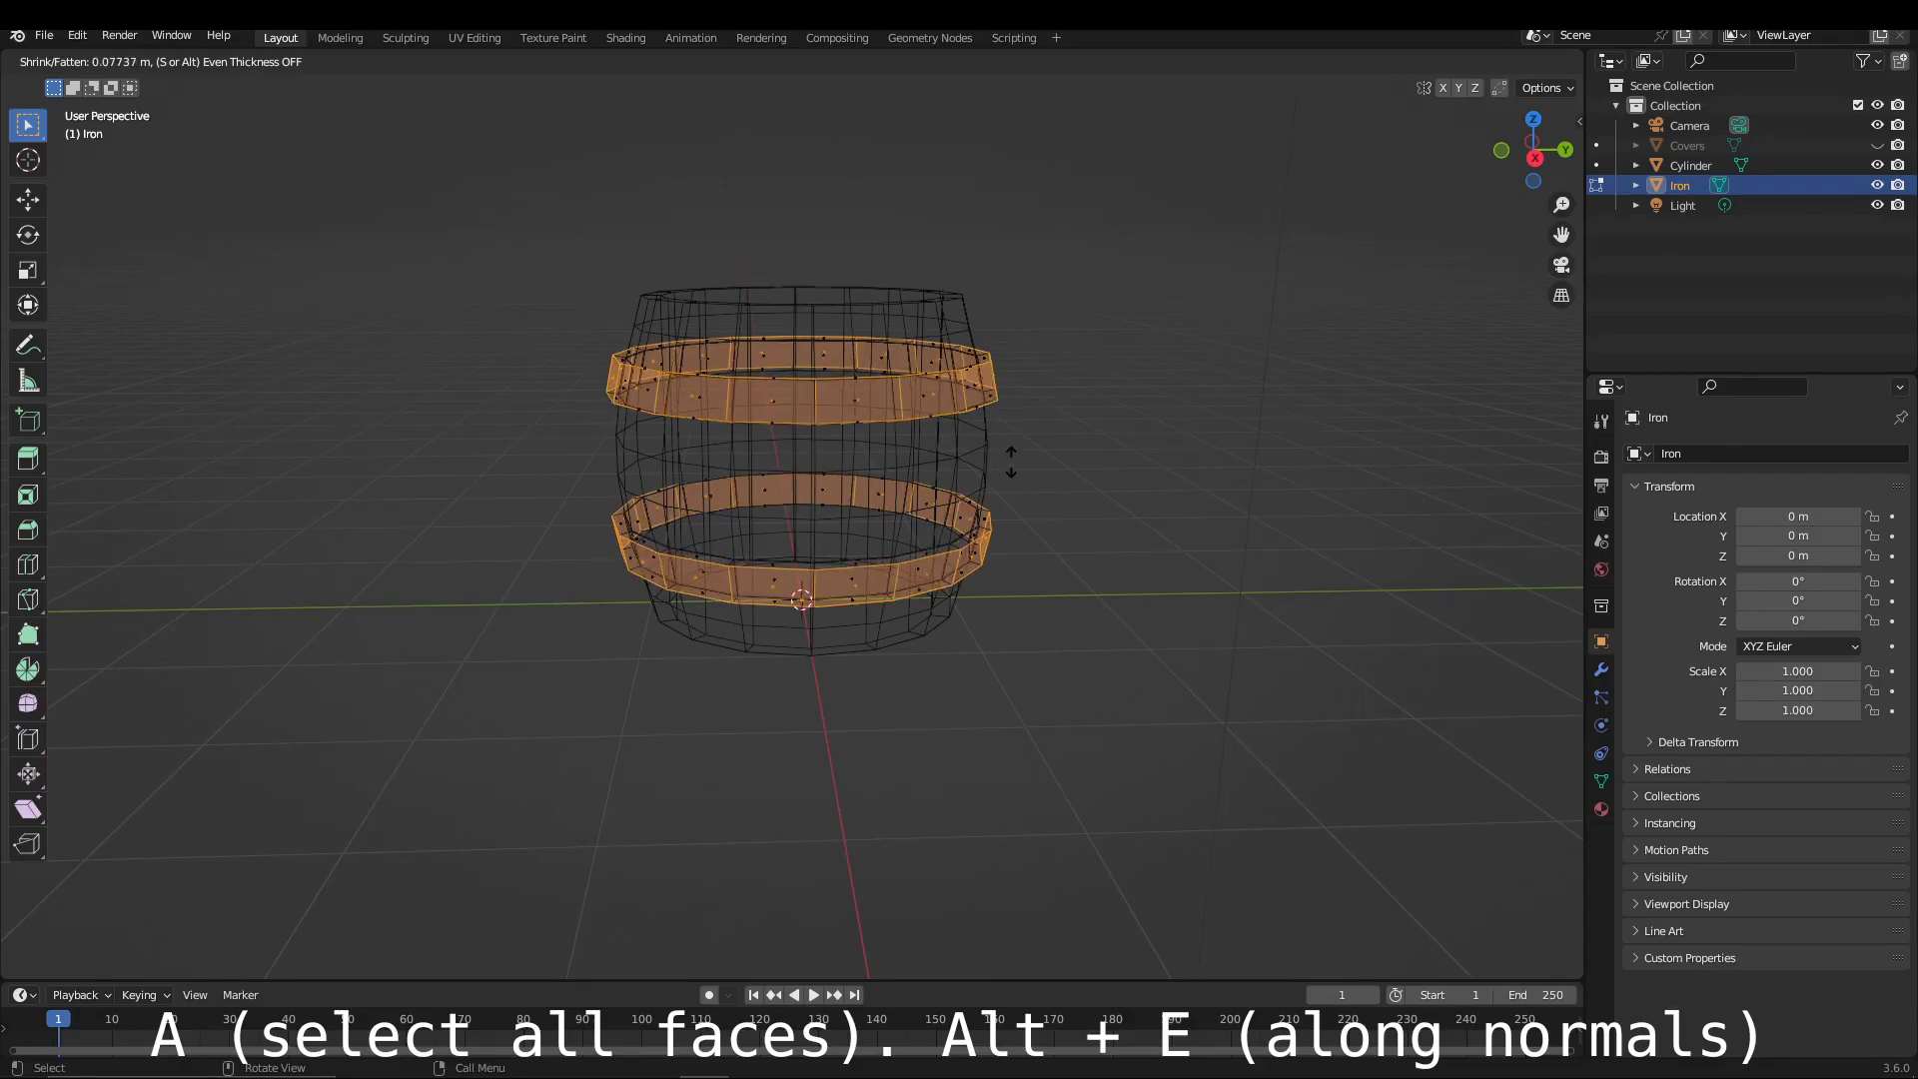
left_click(1011, 463)
key("shift+z")
mouse_move(1086, 525)
middle_mouse_down()
mouse_move(622, 462)
mouse_move(1018, 427)
middle_mouse_up()
Rename the Iron object to Iron1.
key("shift+z")
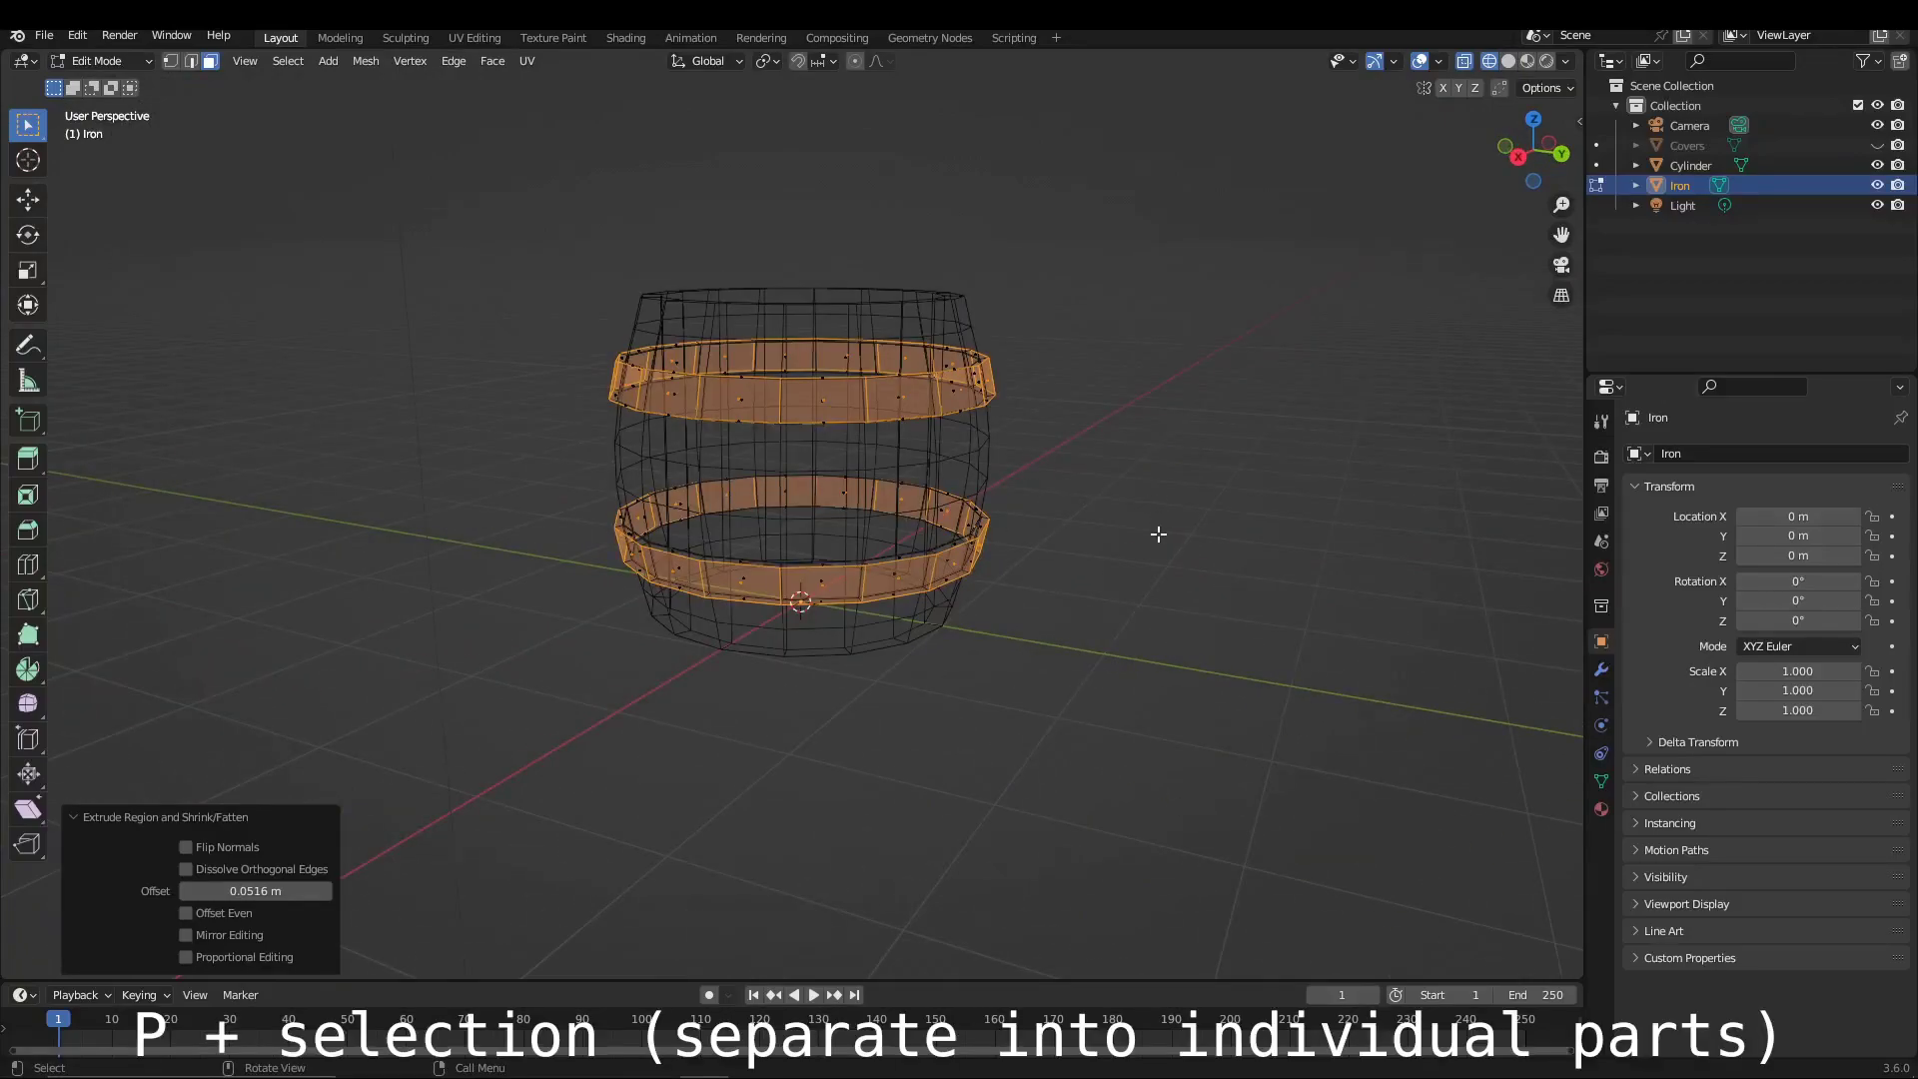
middle_click_drag(1155, 535, 1249, 479)
double_click(1681, 190)
type("1")
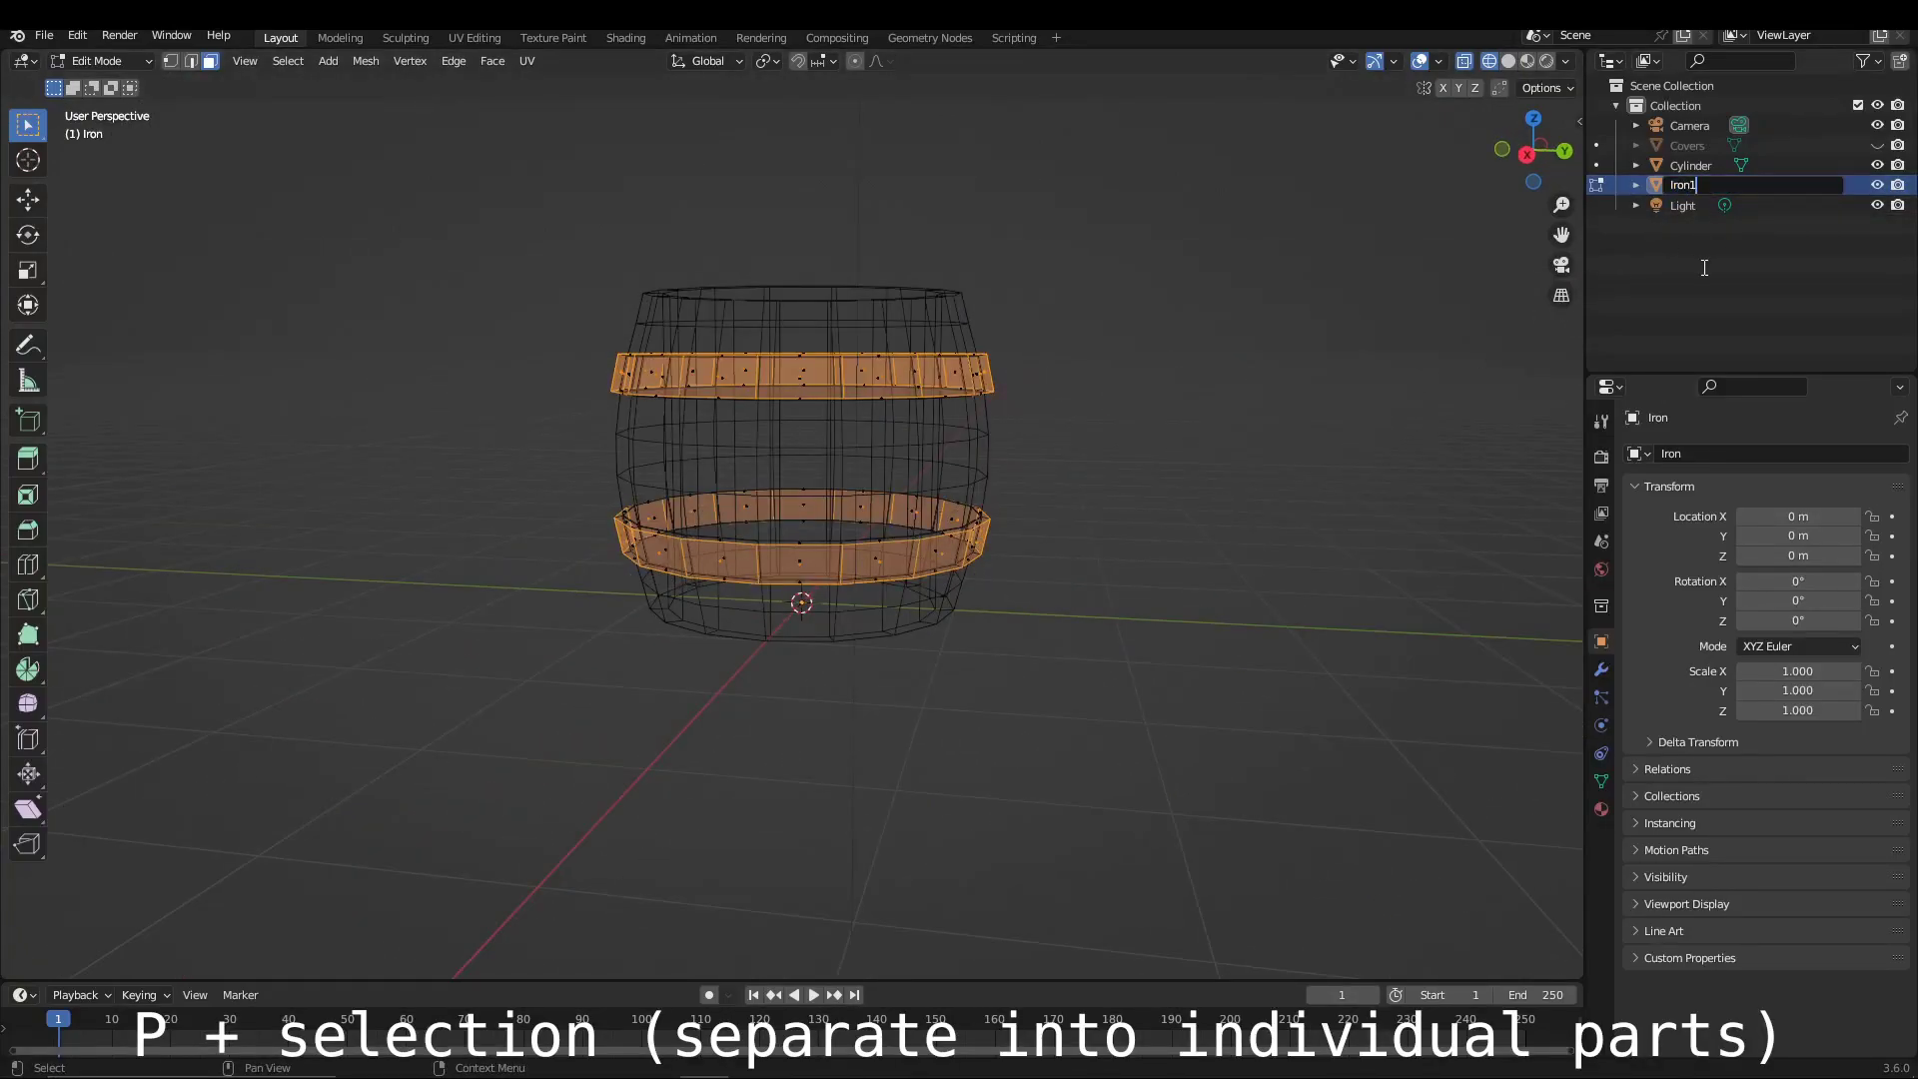
Separate the bottom ring into its own object, Iron2.
left_click(565, 342)
key("l")
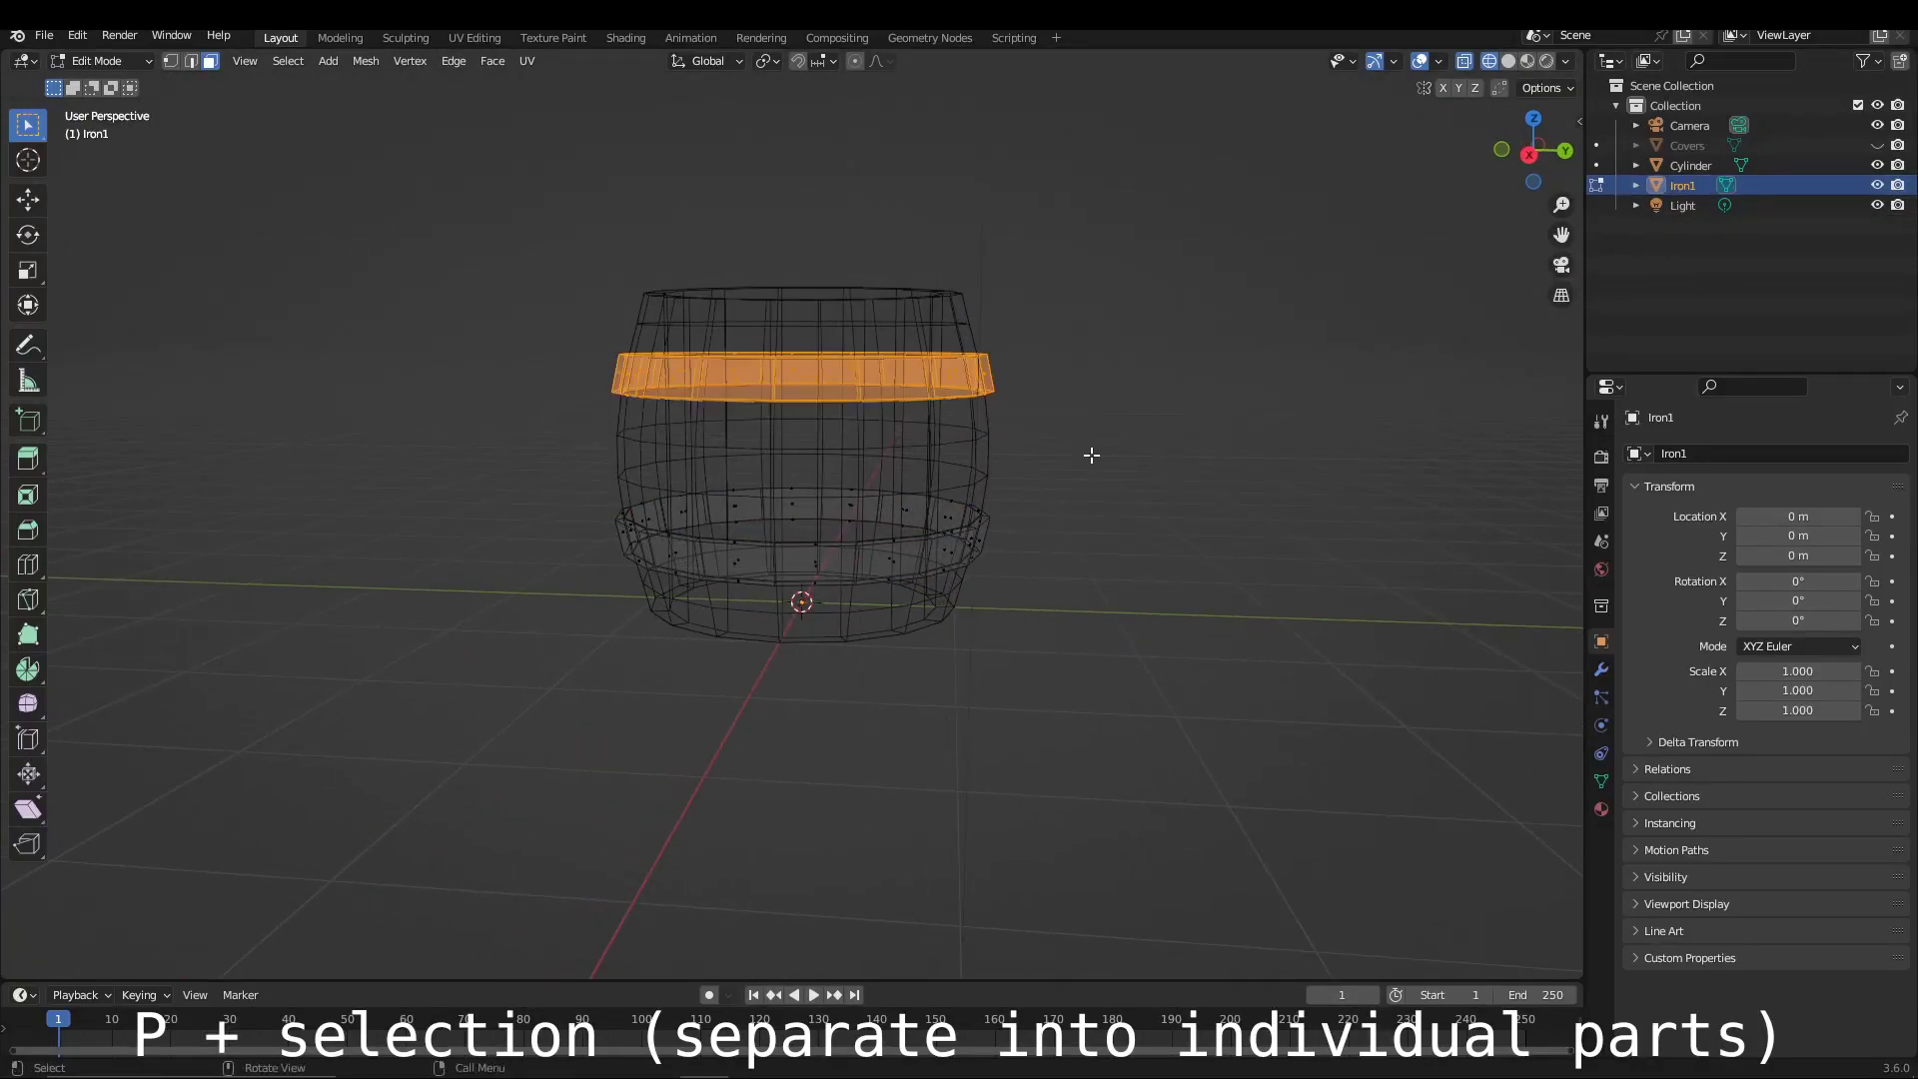
left_click(556, 470)
key("l")
key("p")
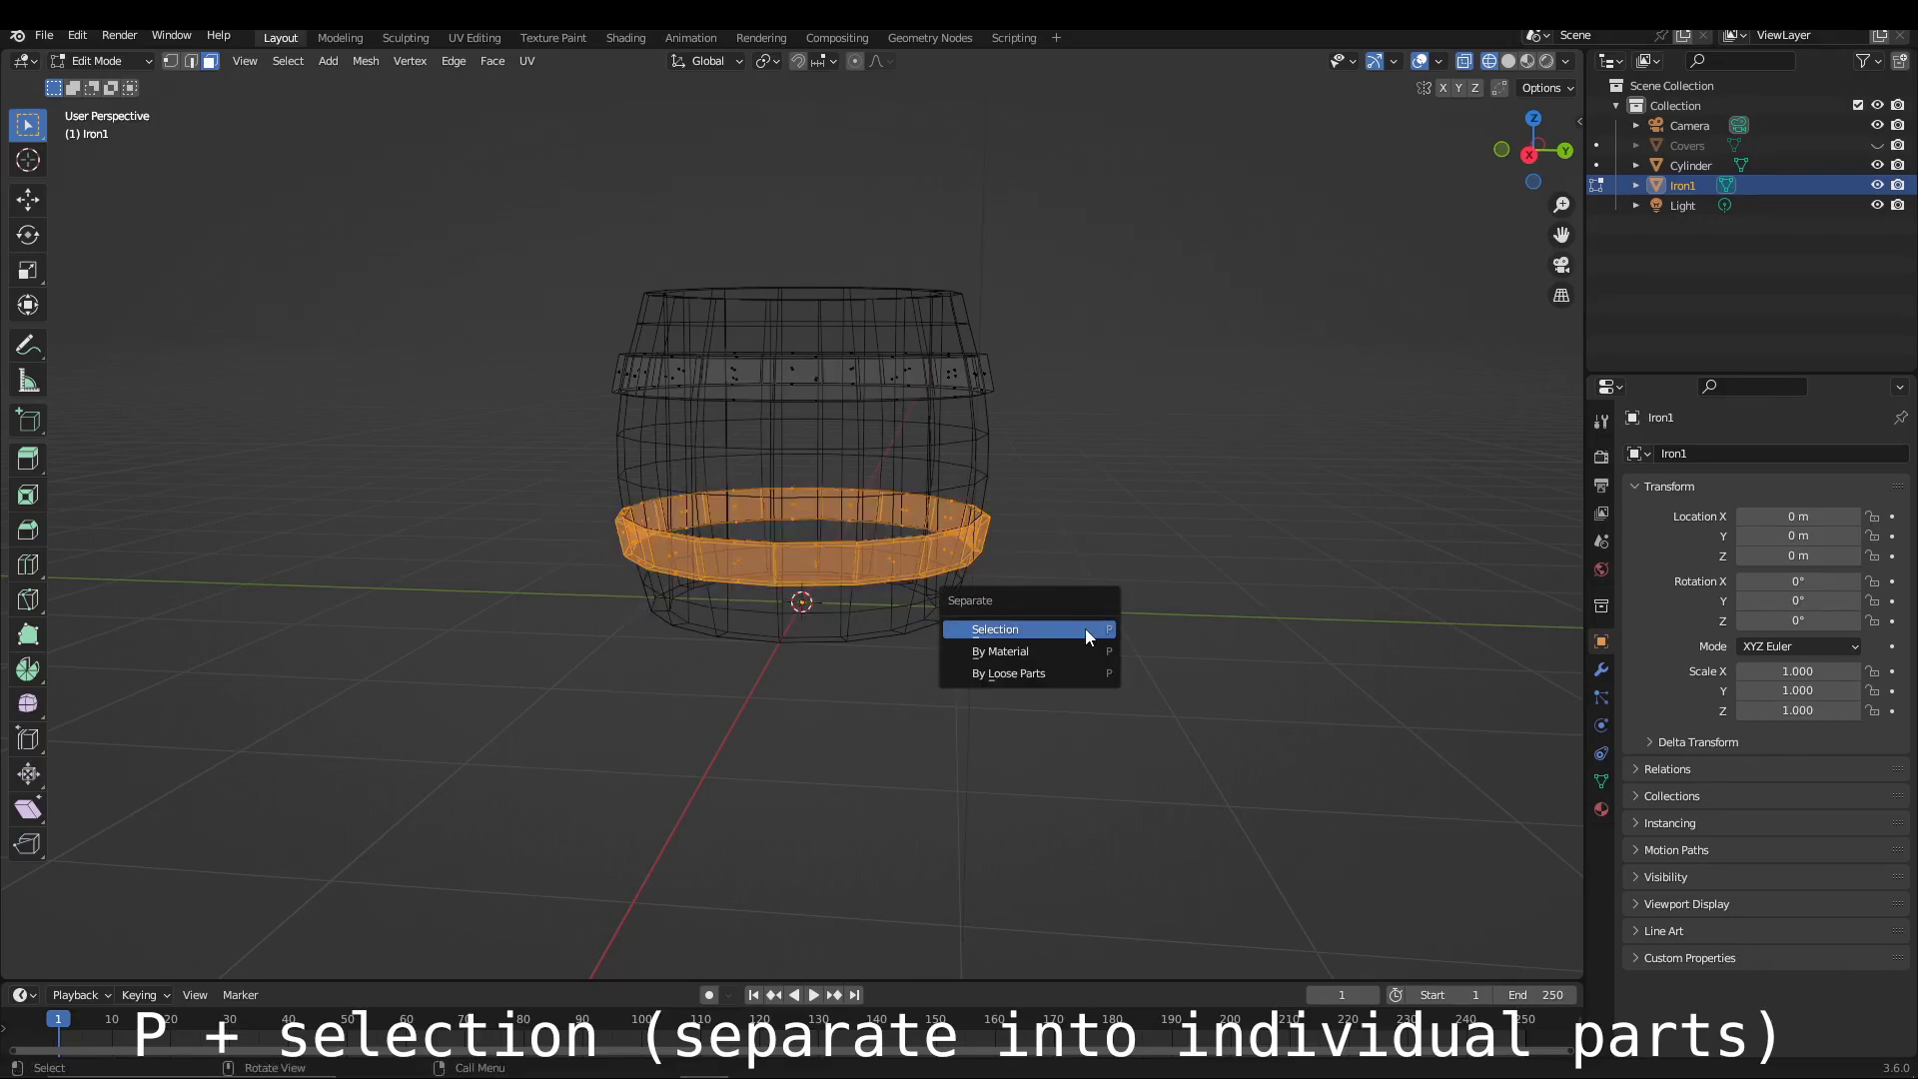
left_click(1084, 627)
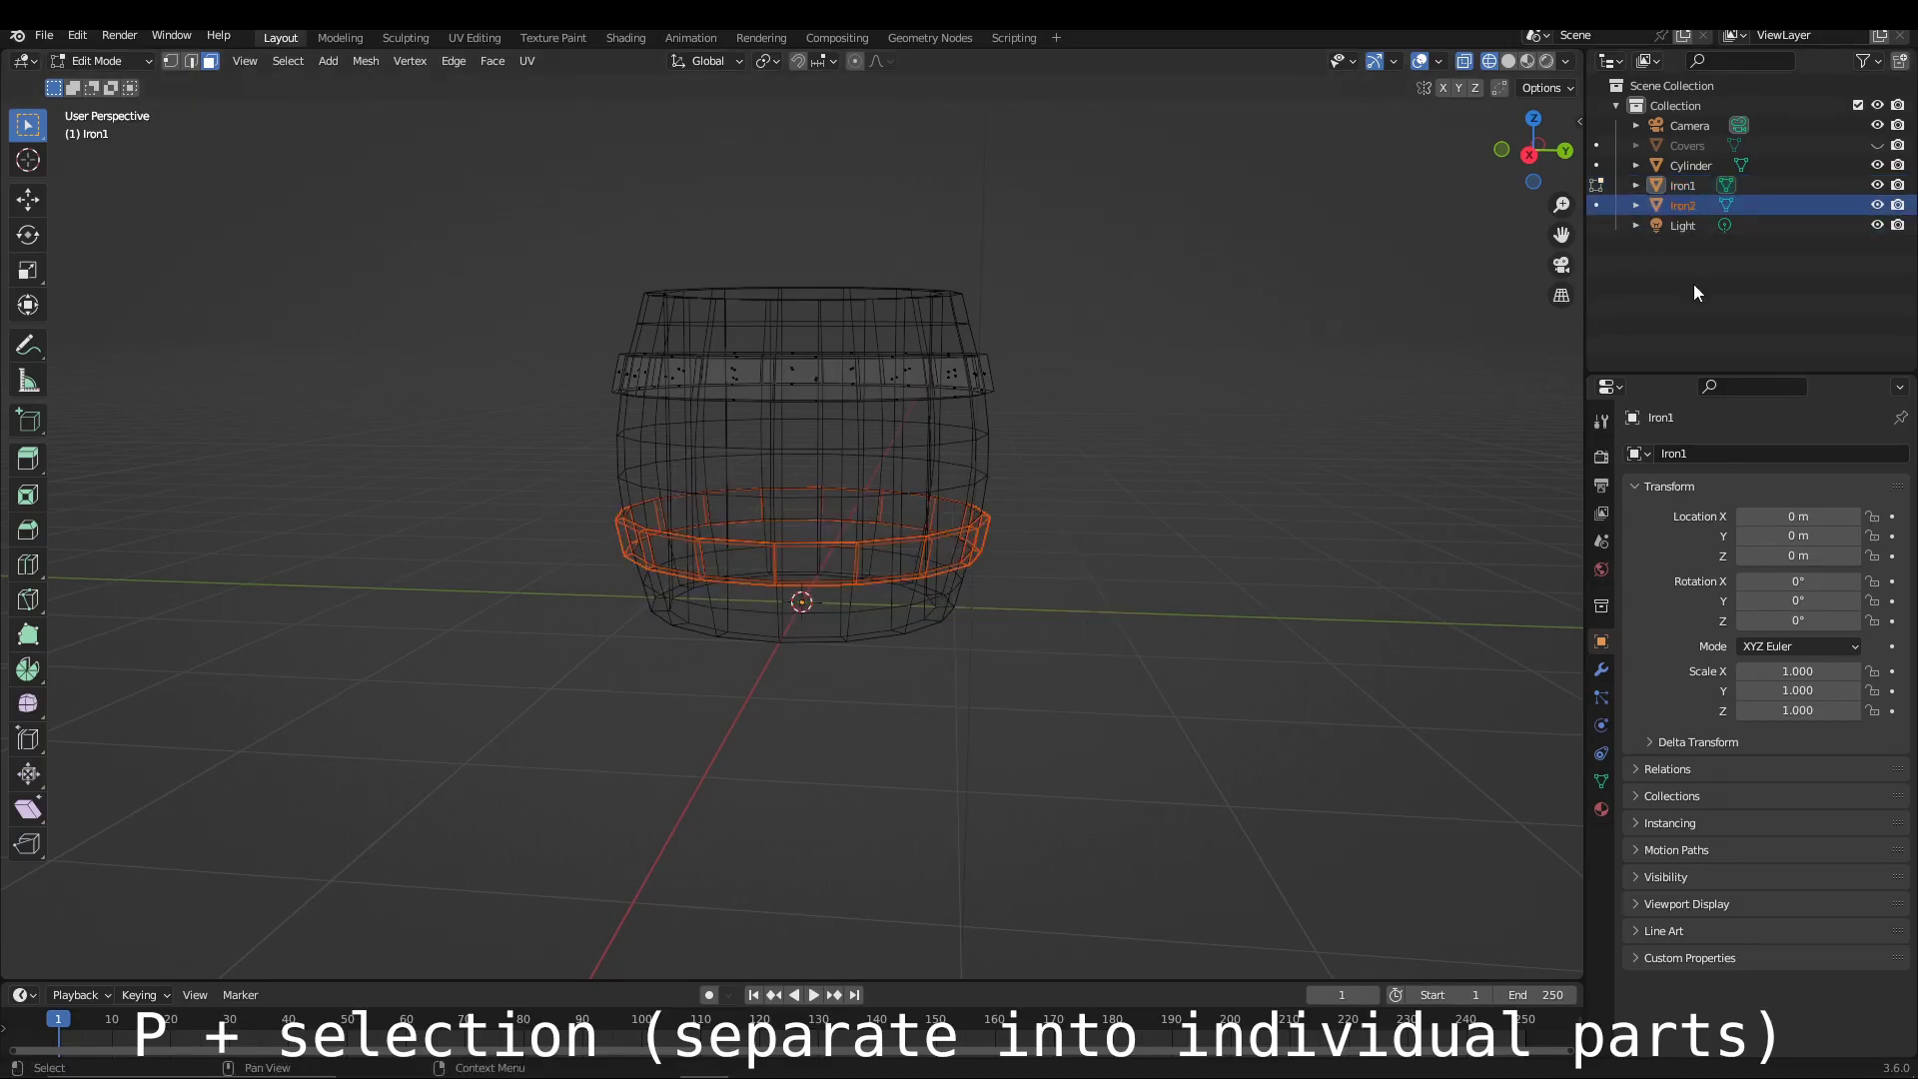
Make the Covers object visible again.
left_click(1690, 164)
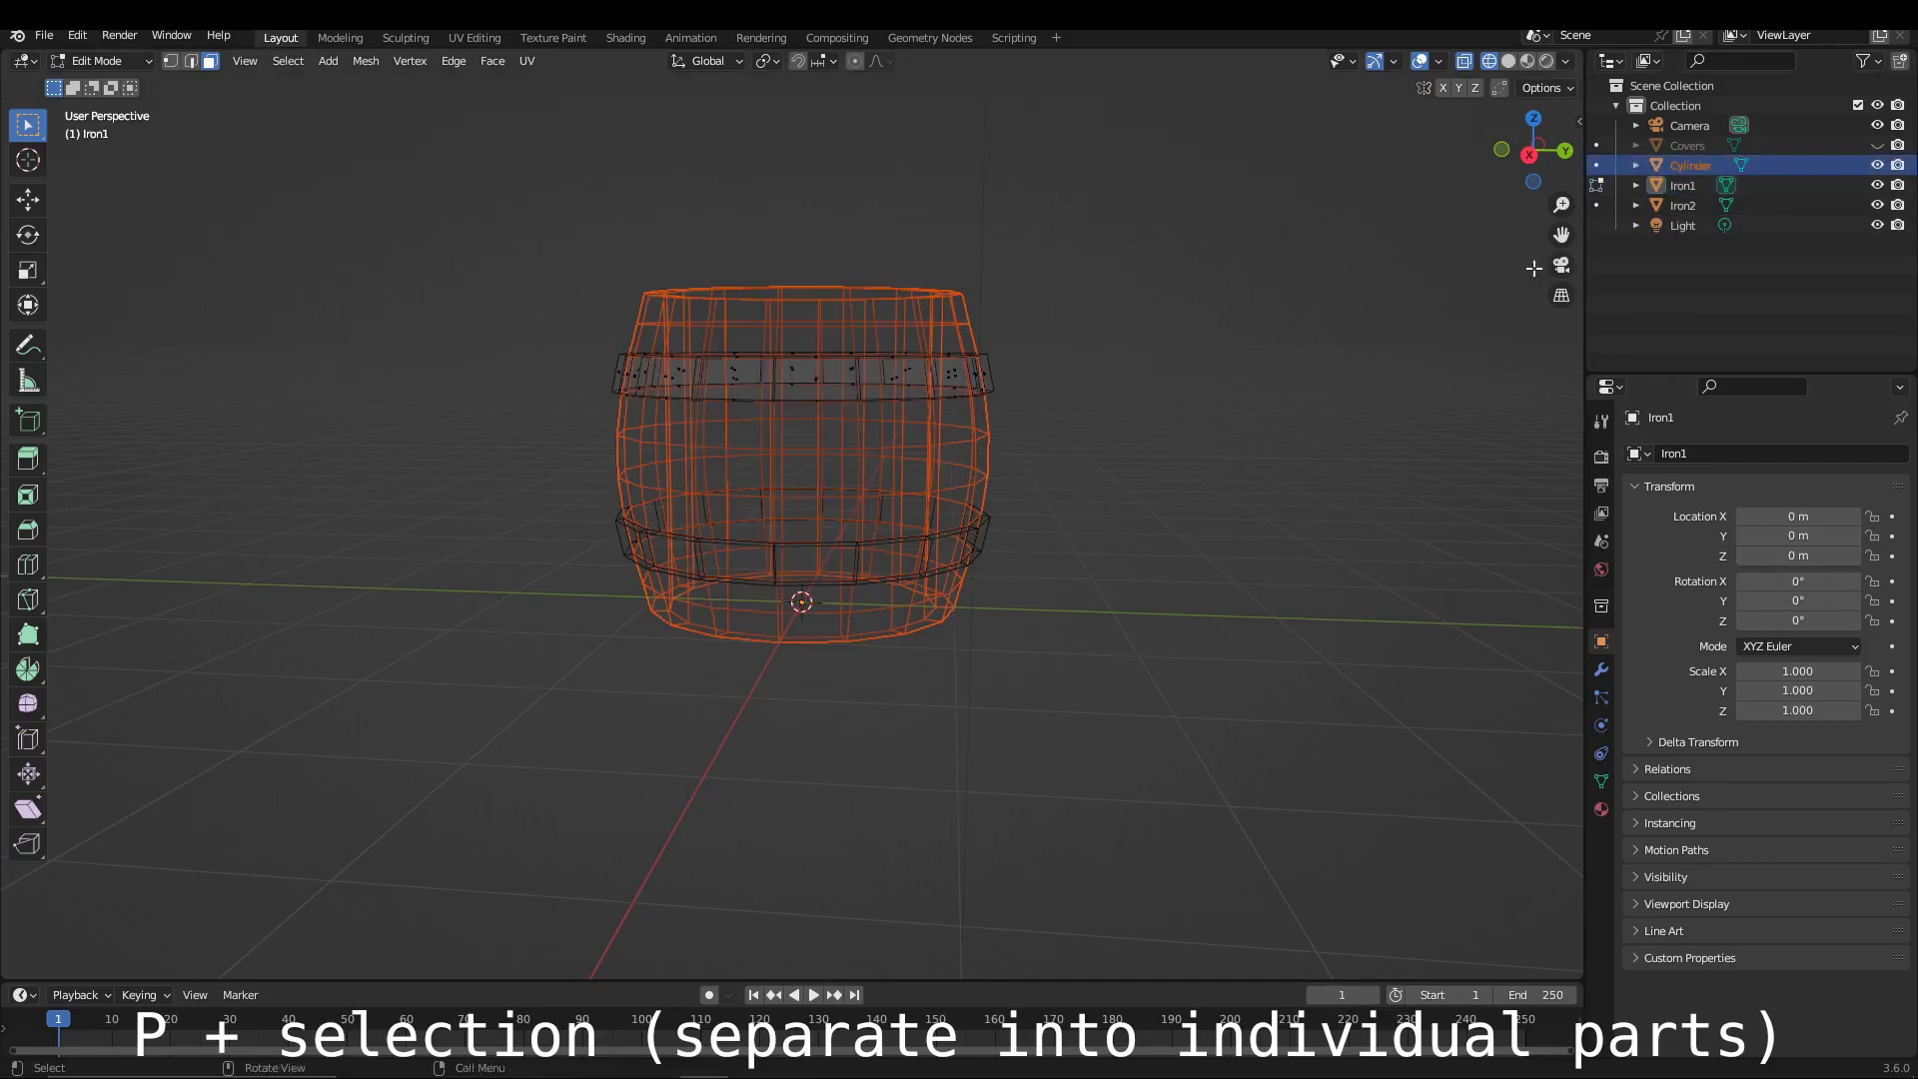
middle_click_drag(1281, 267, 1298, 278)
left_click(1688, 145)
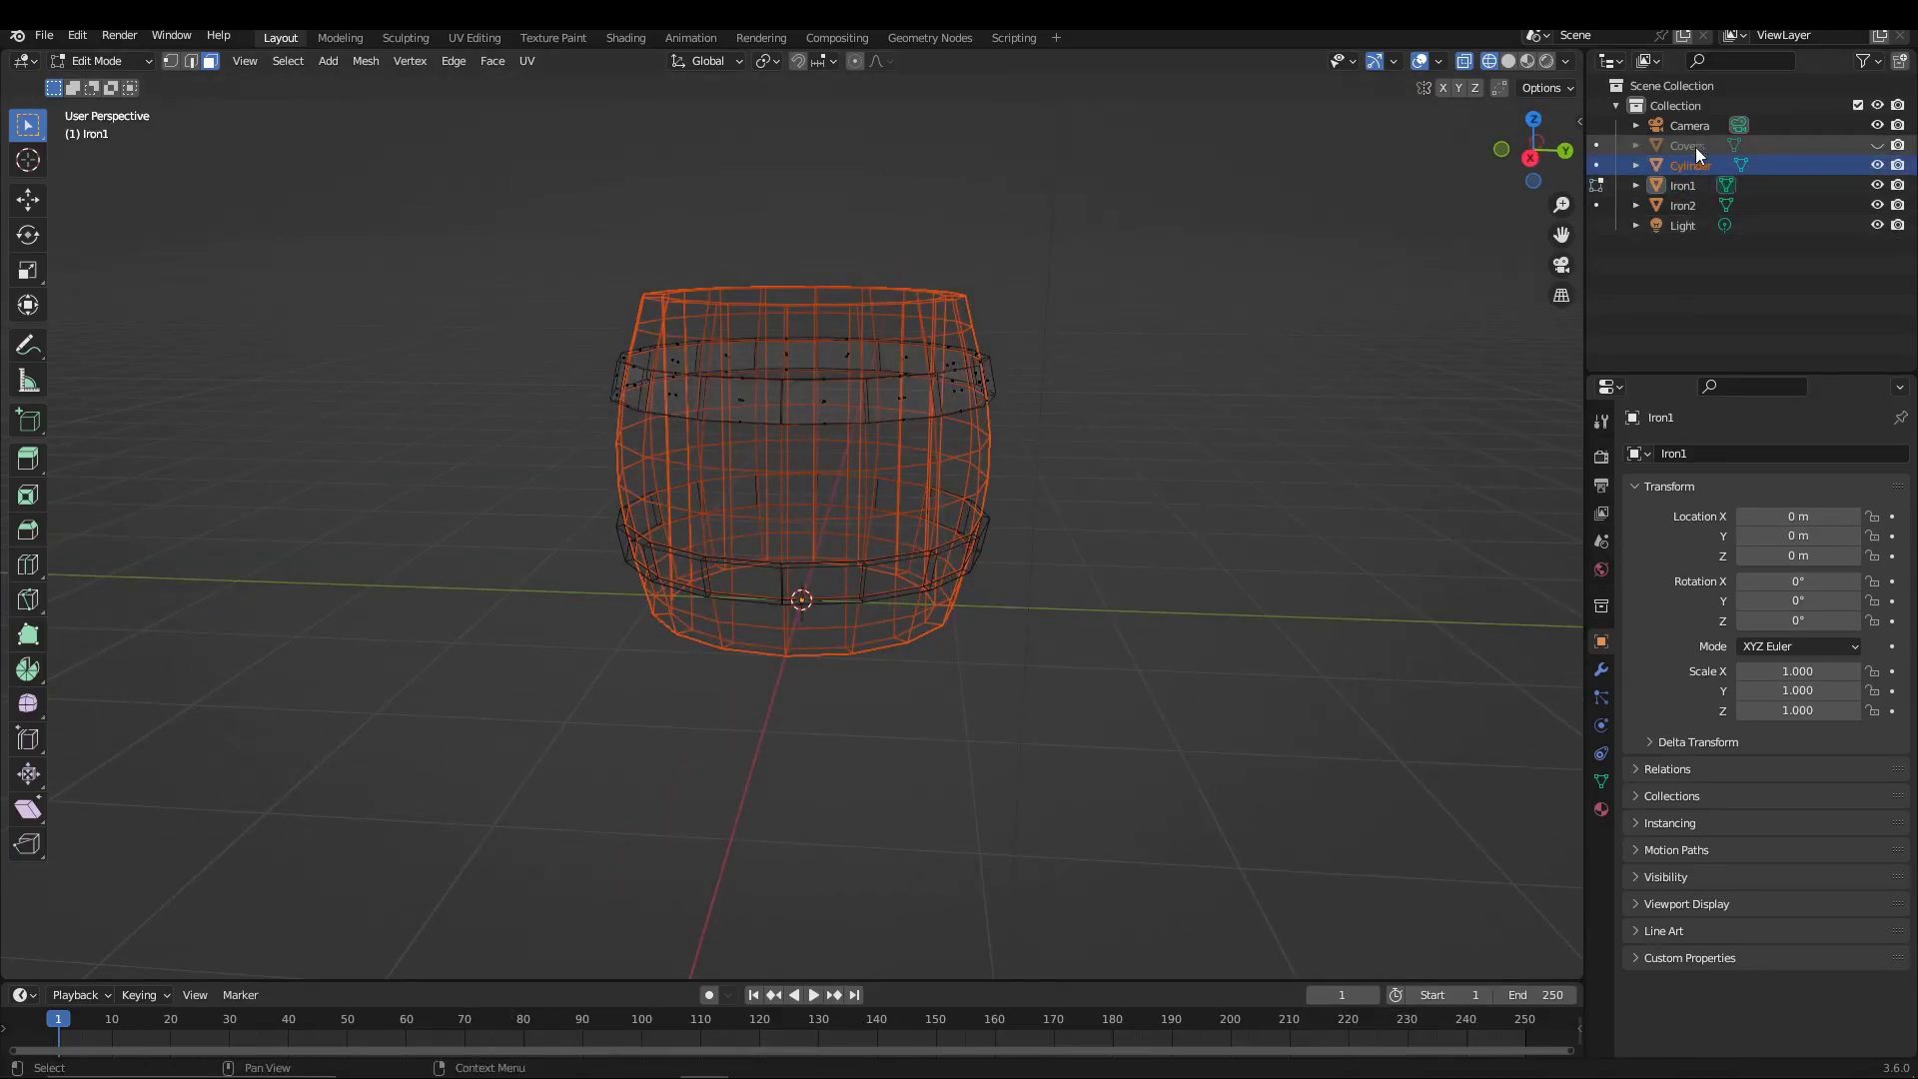
left_click(1876, 145)
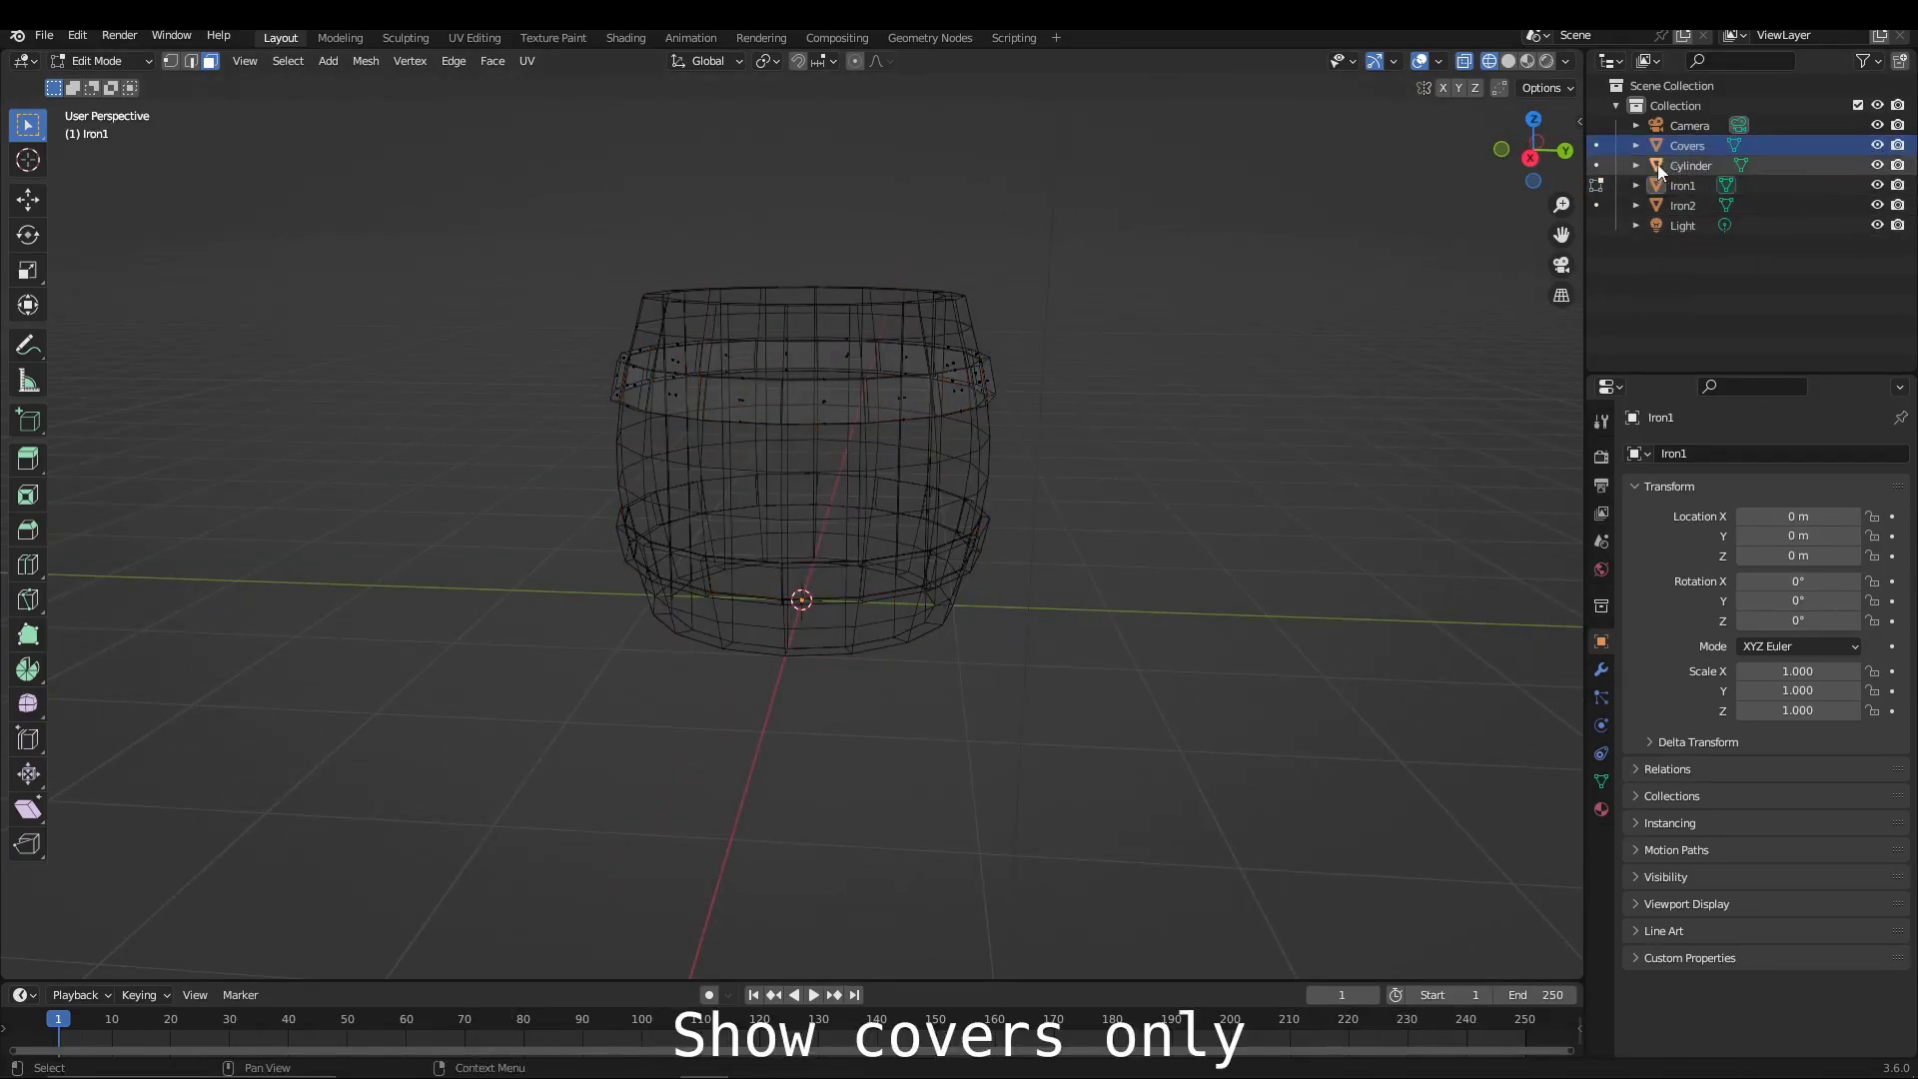
Hide everything except Covers and select both cover discs in Edit Mode.
left_click_drag(1878, 165, 1877, 227)
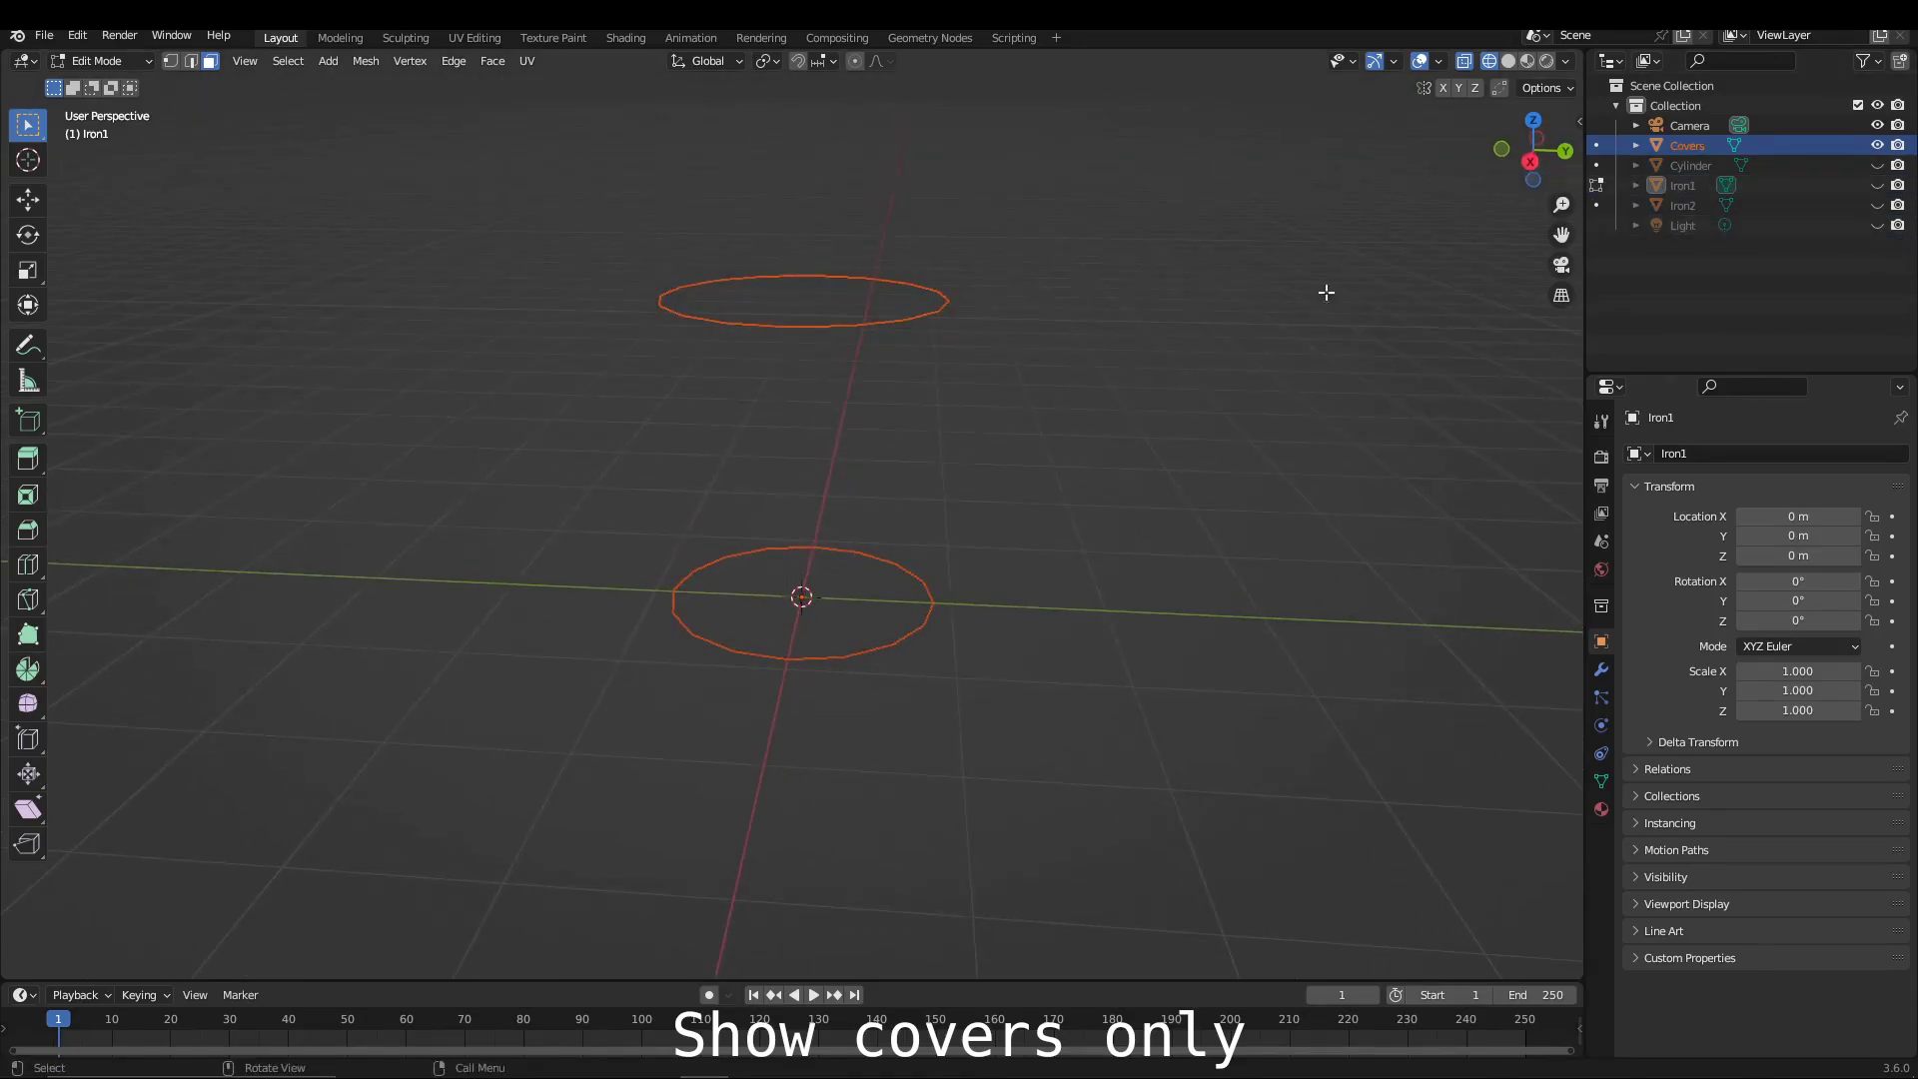
left_click(1596, 145)
middle_click_drag(1061, 369, 1108, 386)
left_click_drag(513, 237, 1003, 726)
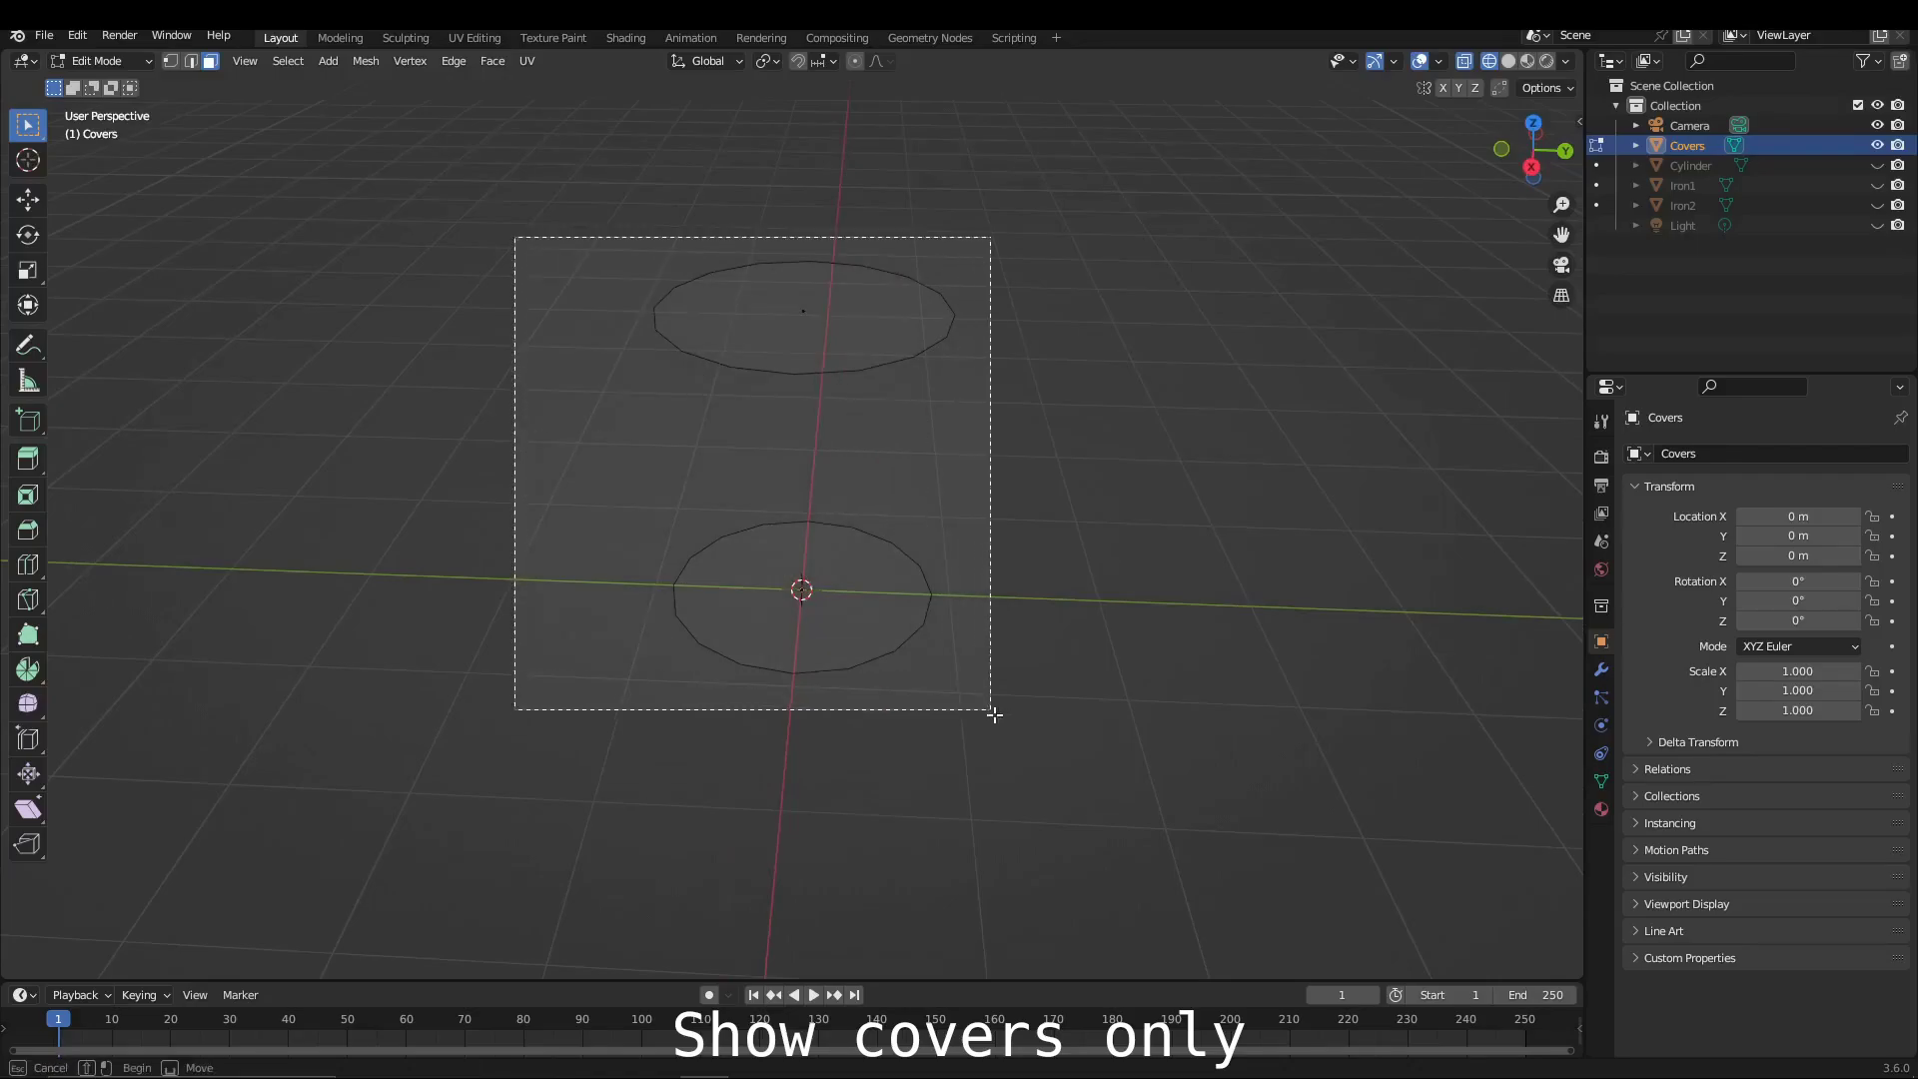
Extrude both cover discs −0.0506 m along their normals.
key("alt+e")
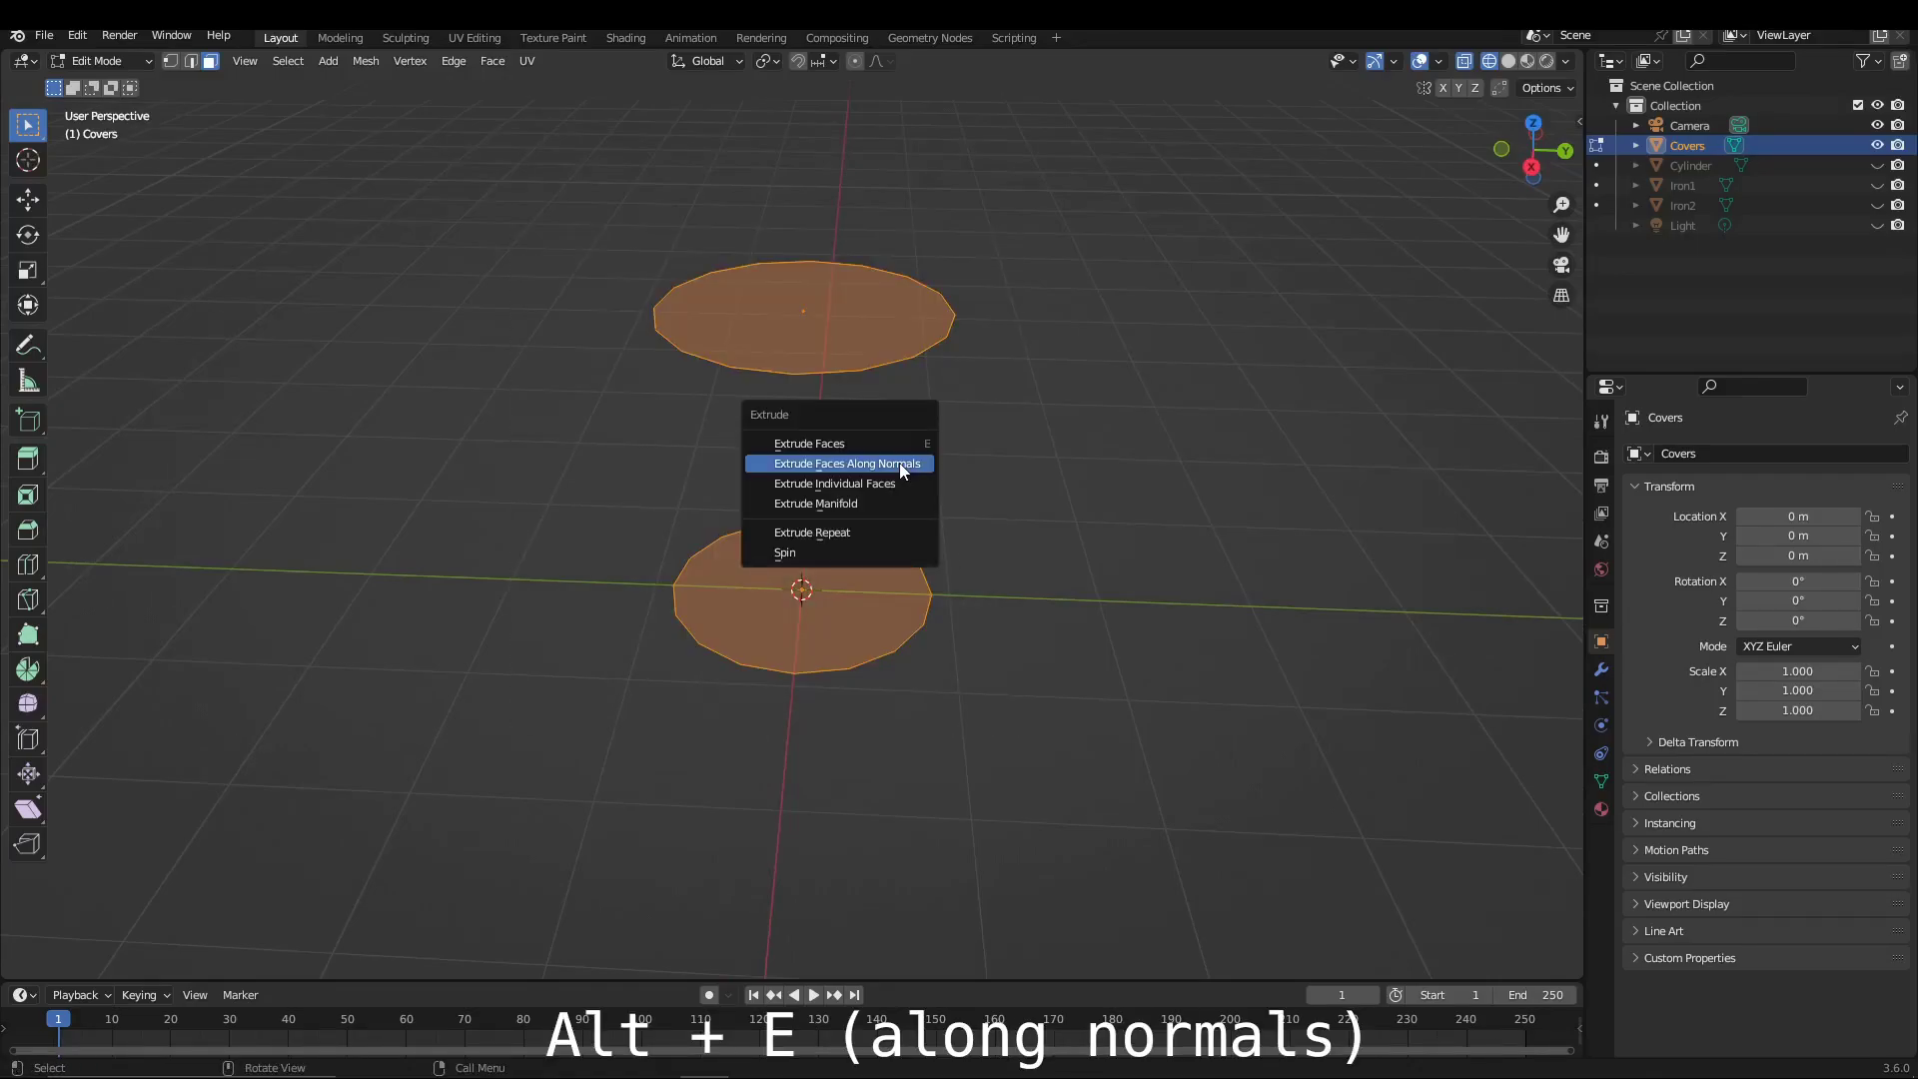
left_click(899, 464)
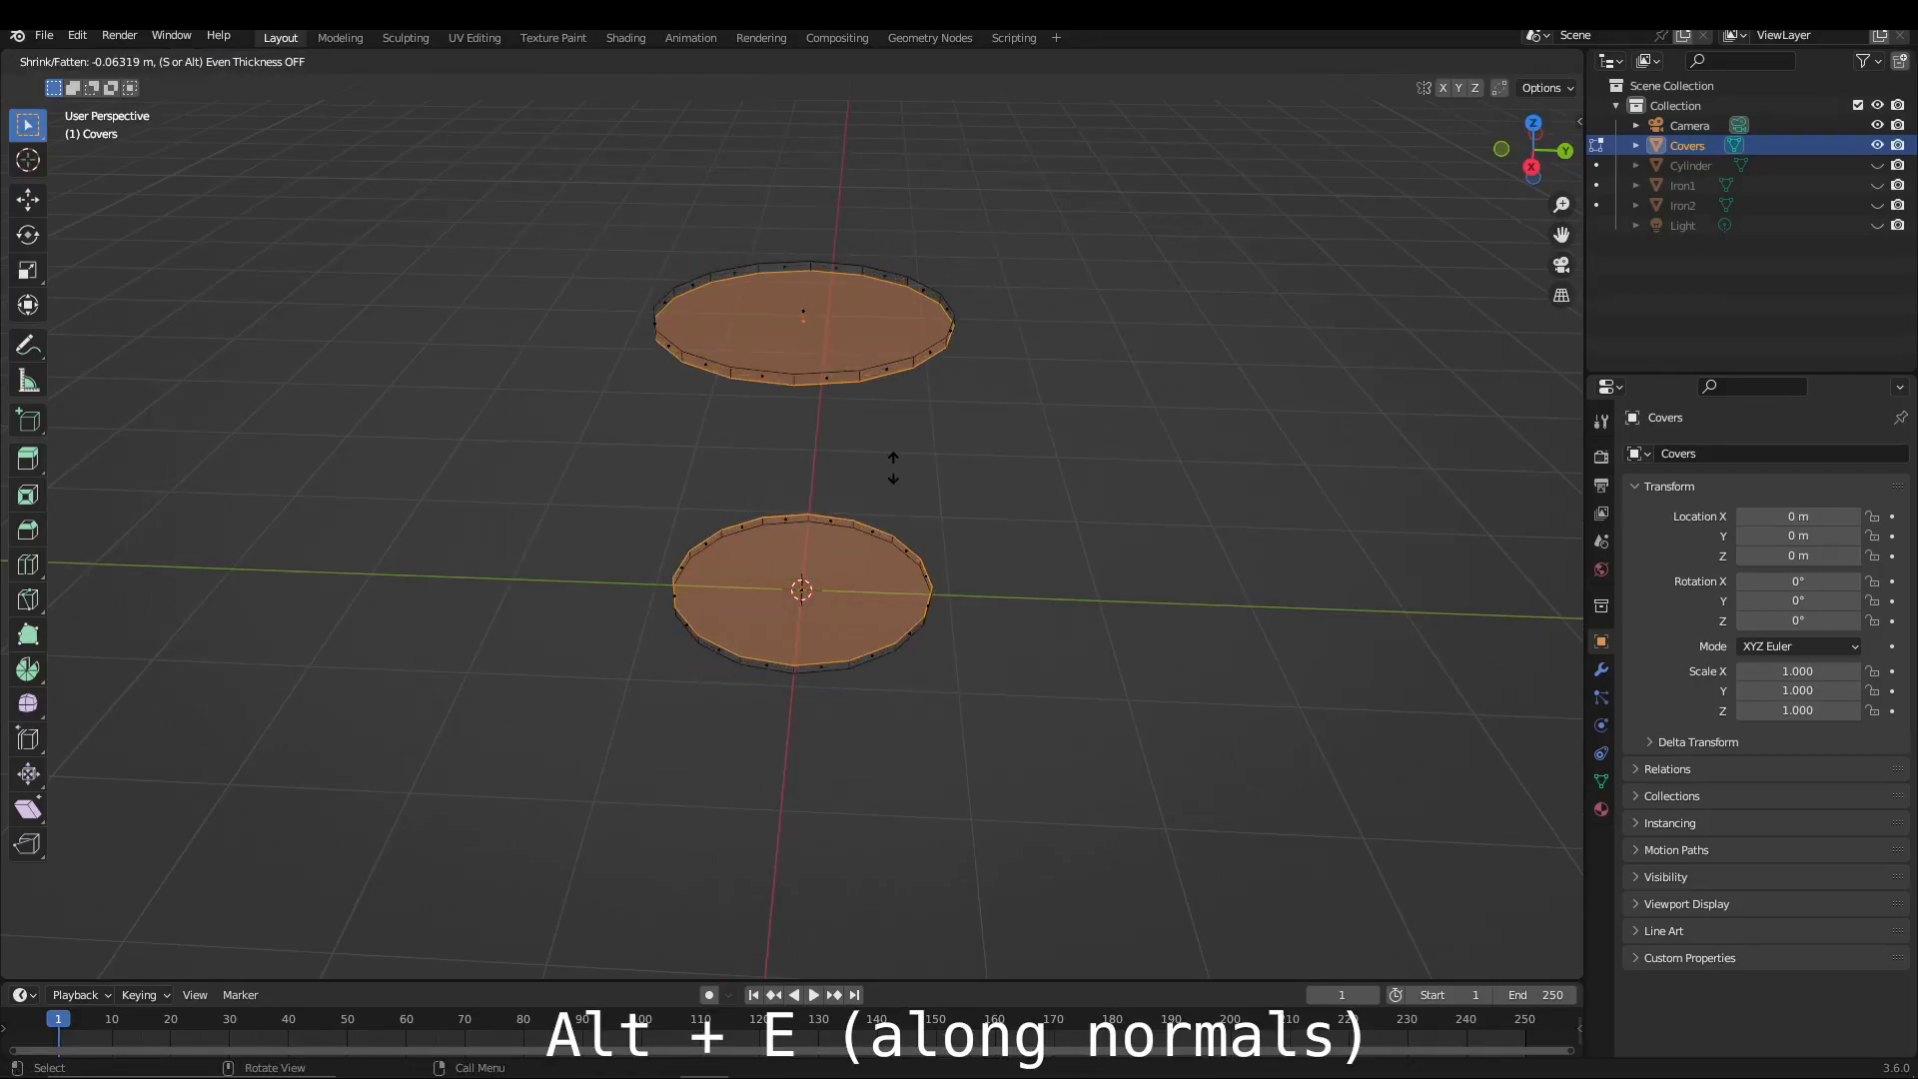
key("Escape")
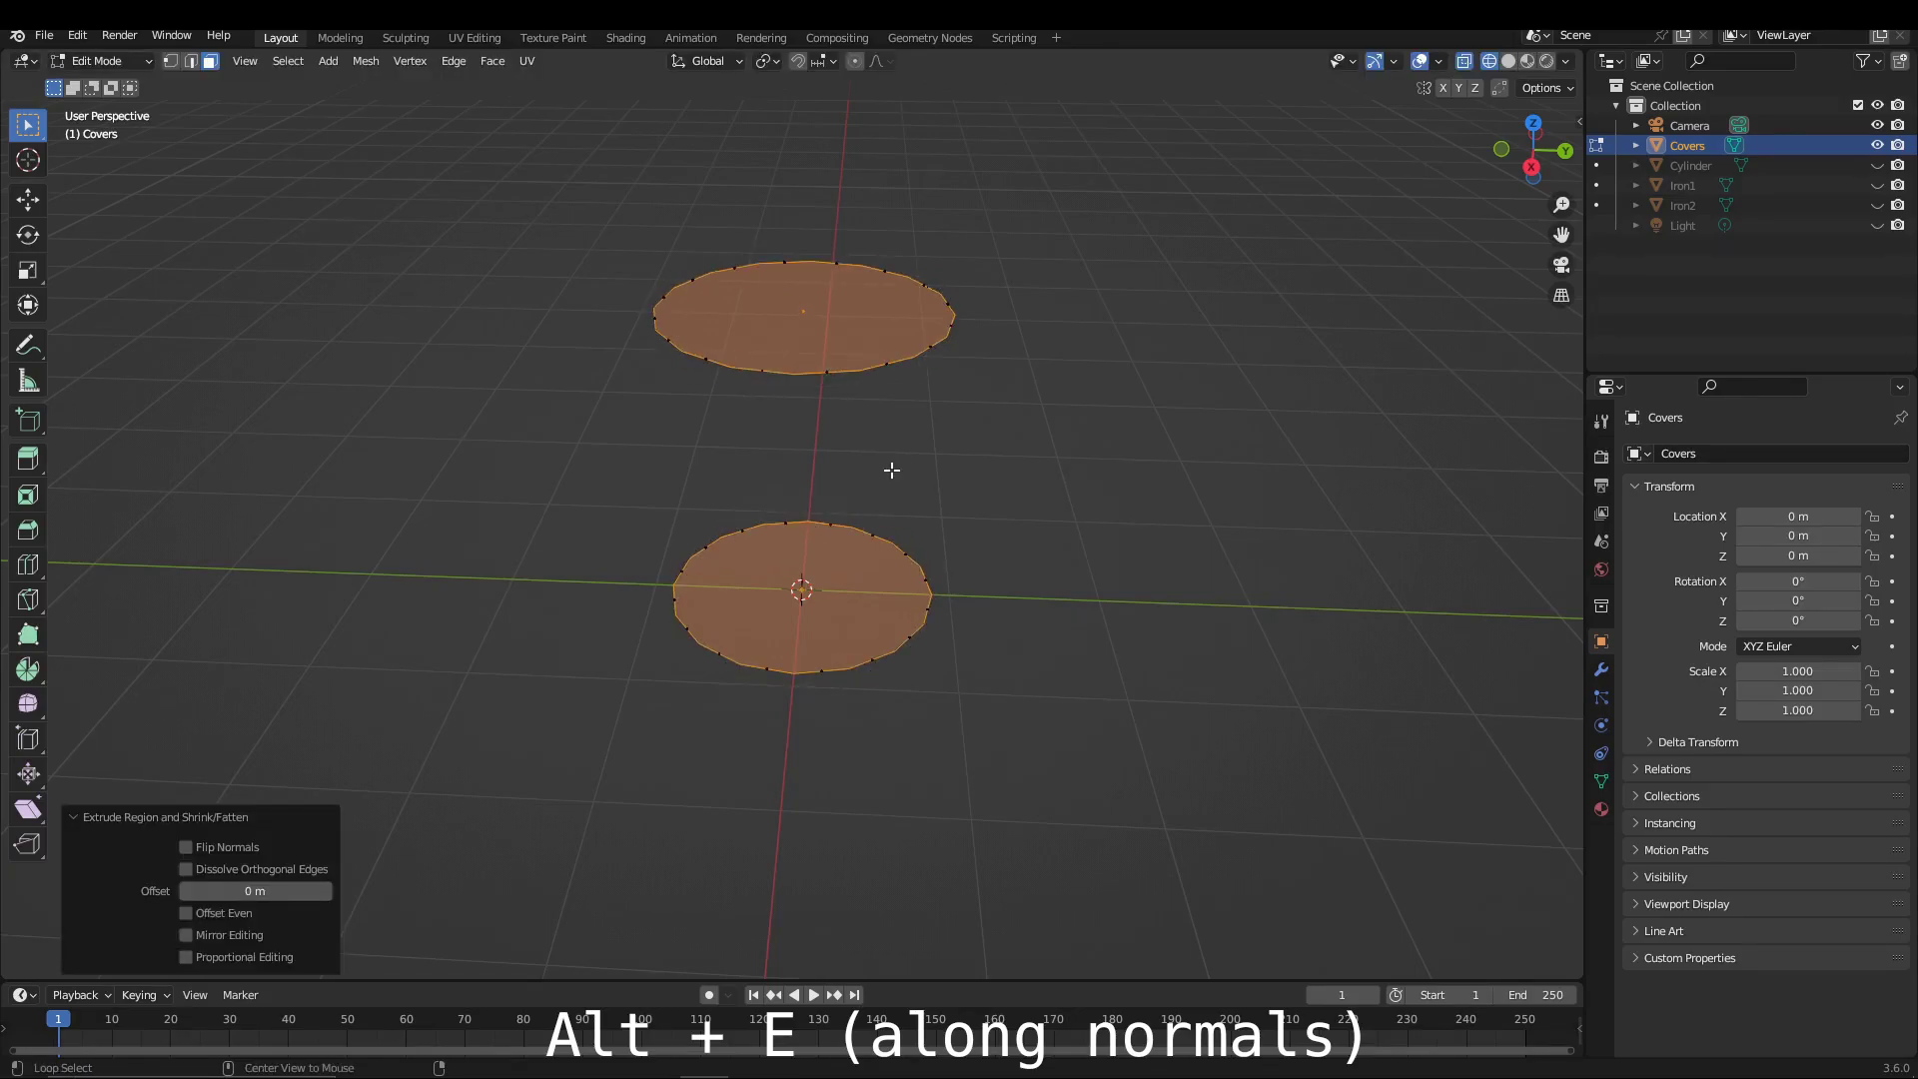
key("alt+e")
left_click(891, 470)
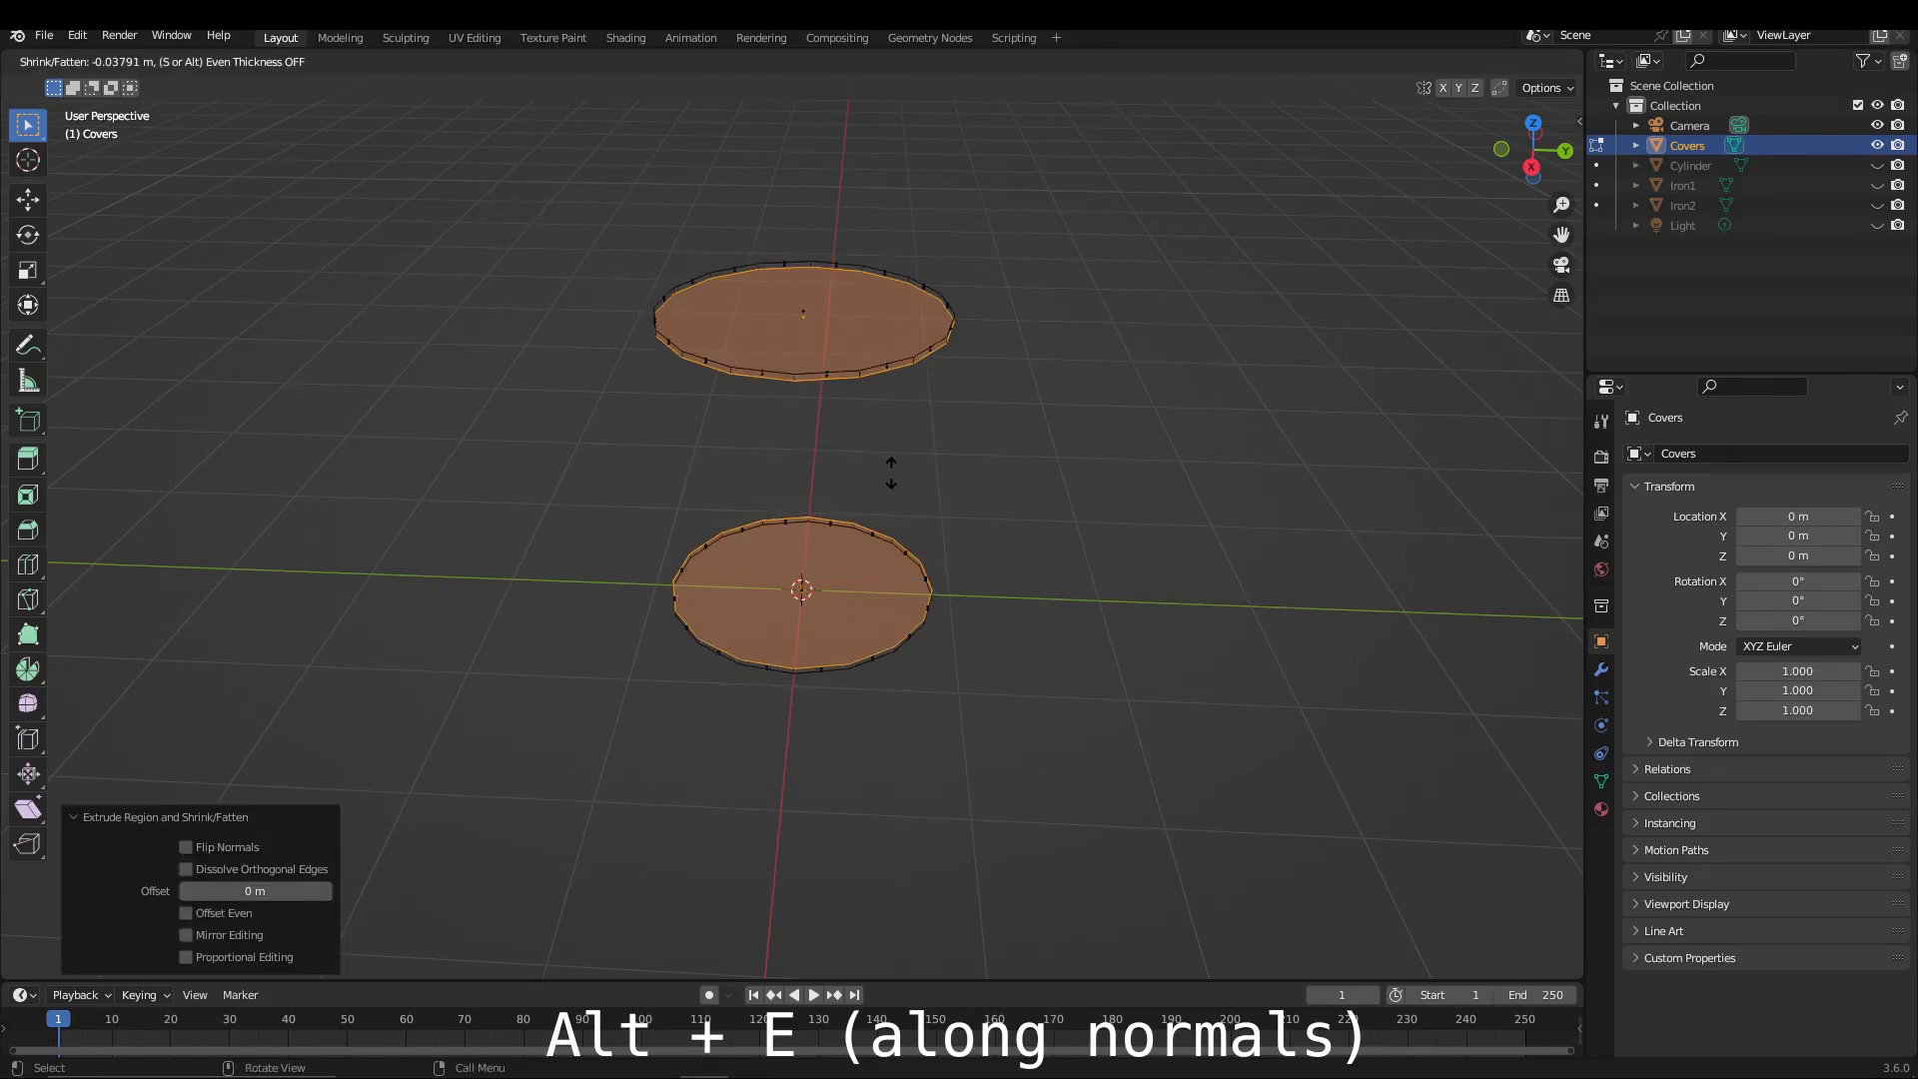
left_click(891, 475)
mouse_move(981, 476)
middle_mouse_down()
mouse_move(962, 314)
mouse_move(1054, 284)
middle_mouse_up()
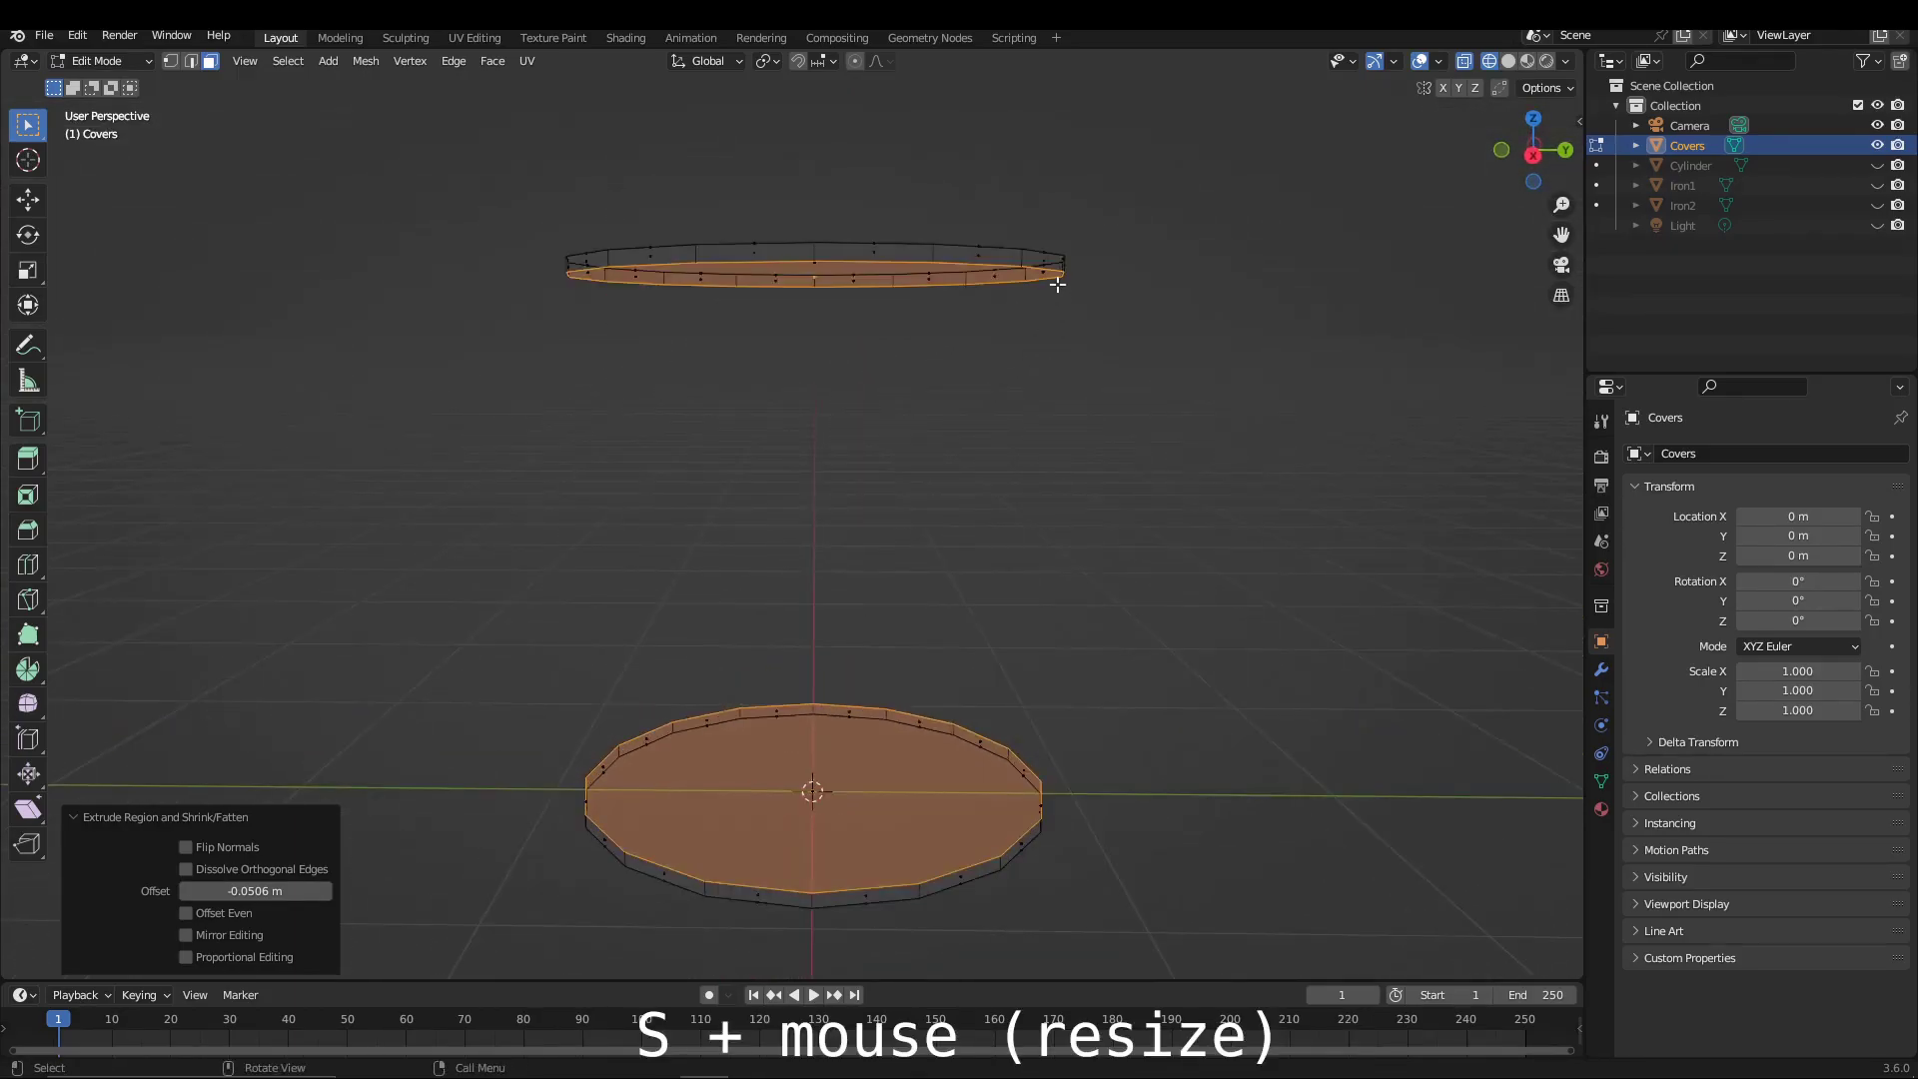
Scale the cover disc faces down to 0.975.
key("s")
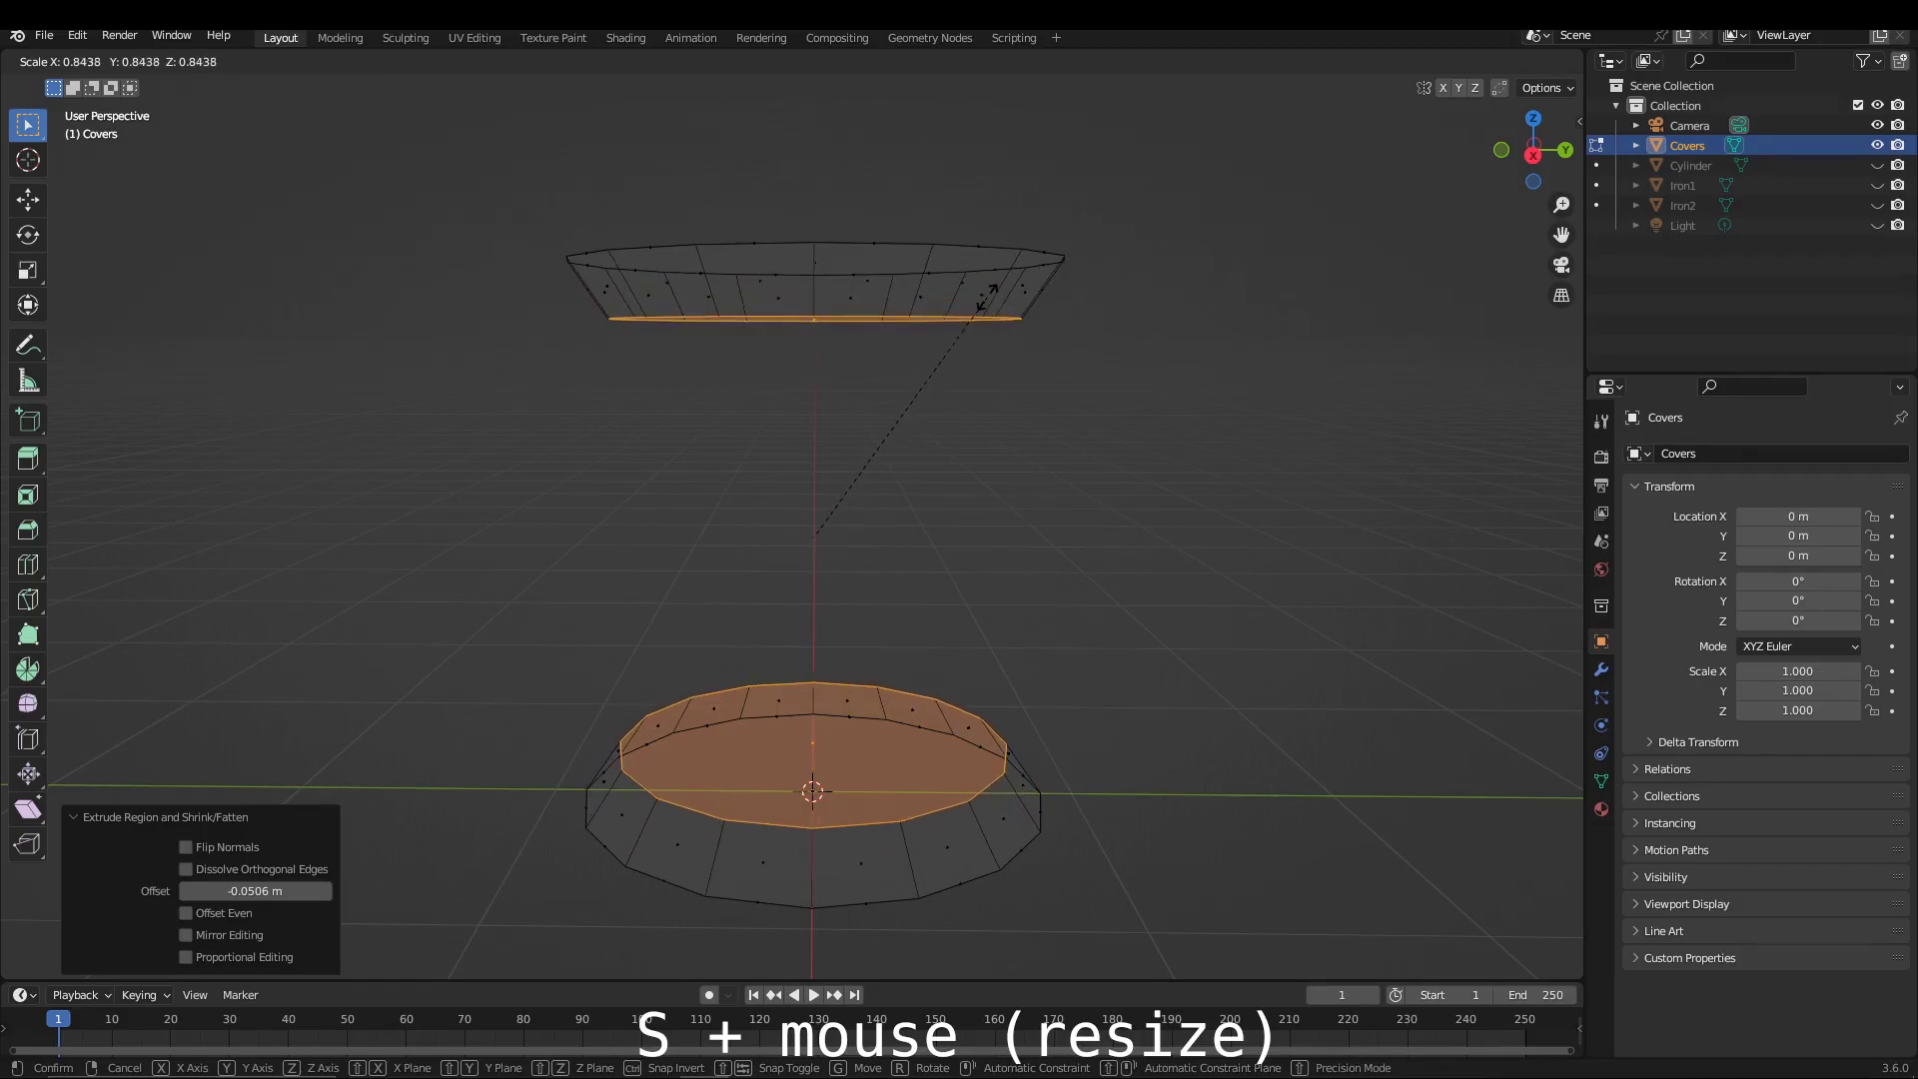
right_click(1017, 289)
key("s")
left_click(1026, 261)
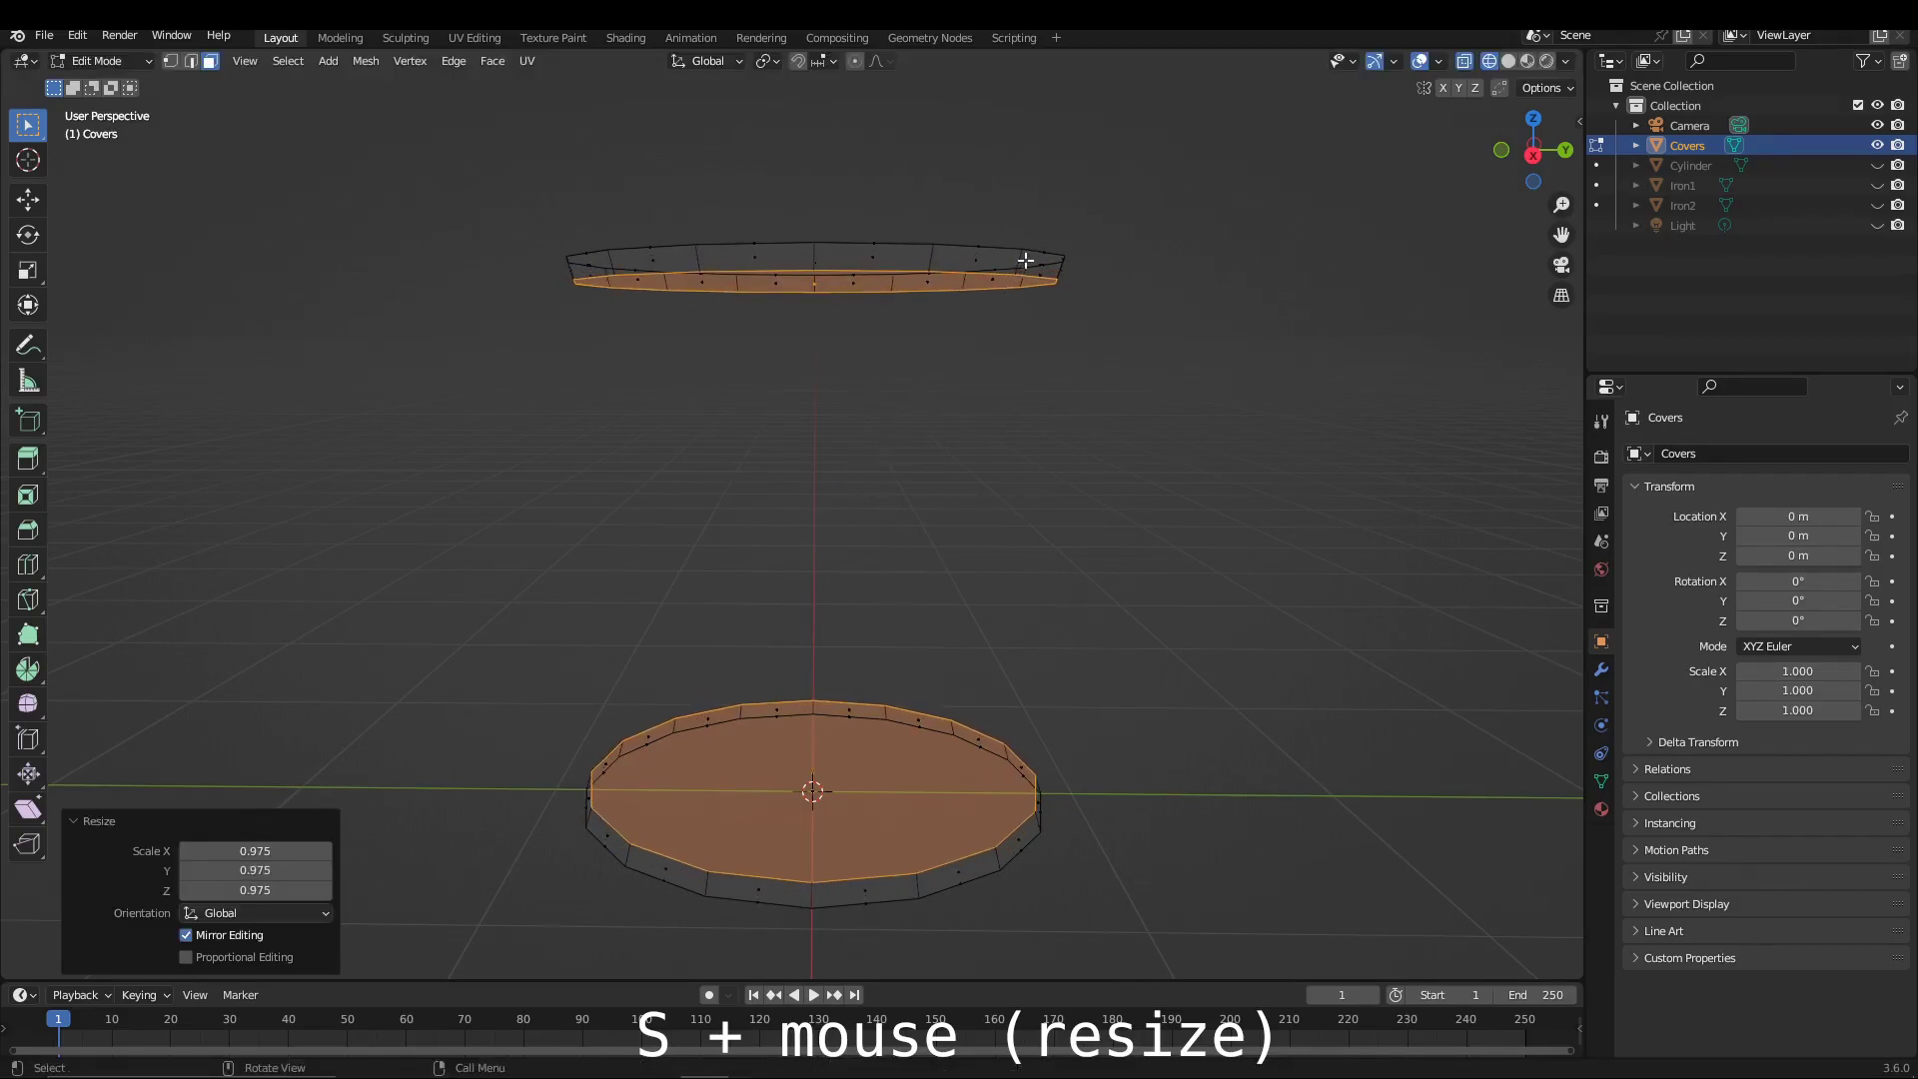
mouse_move(1308, 373)
middle_mouse_down()
mouse_move(1258, 446)
mouse_move(1156, 505)
mouse_move(1159, 567)
mouse_move(1138, 522)
middle_mouse_up()
Separate the lower cover disc into its own object.
left_click(1126, 595)
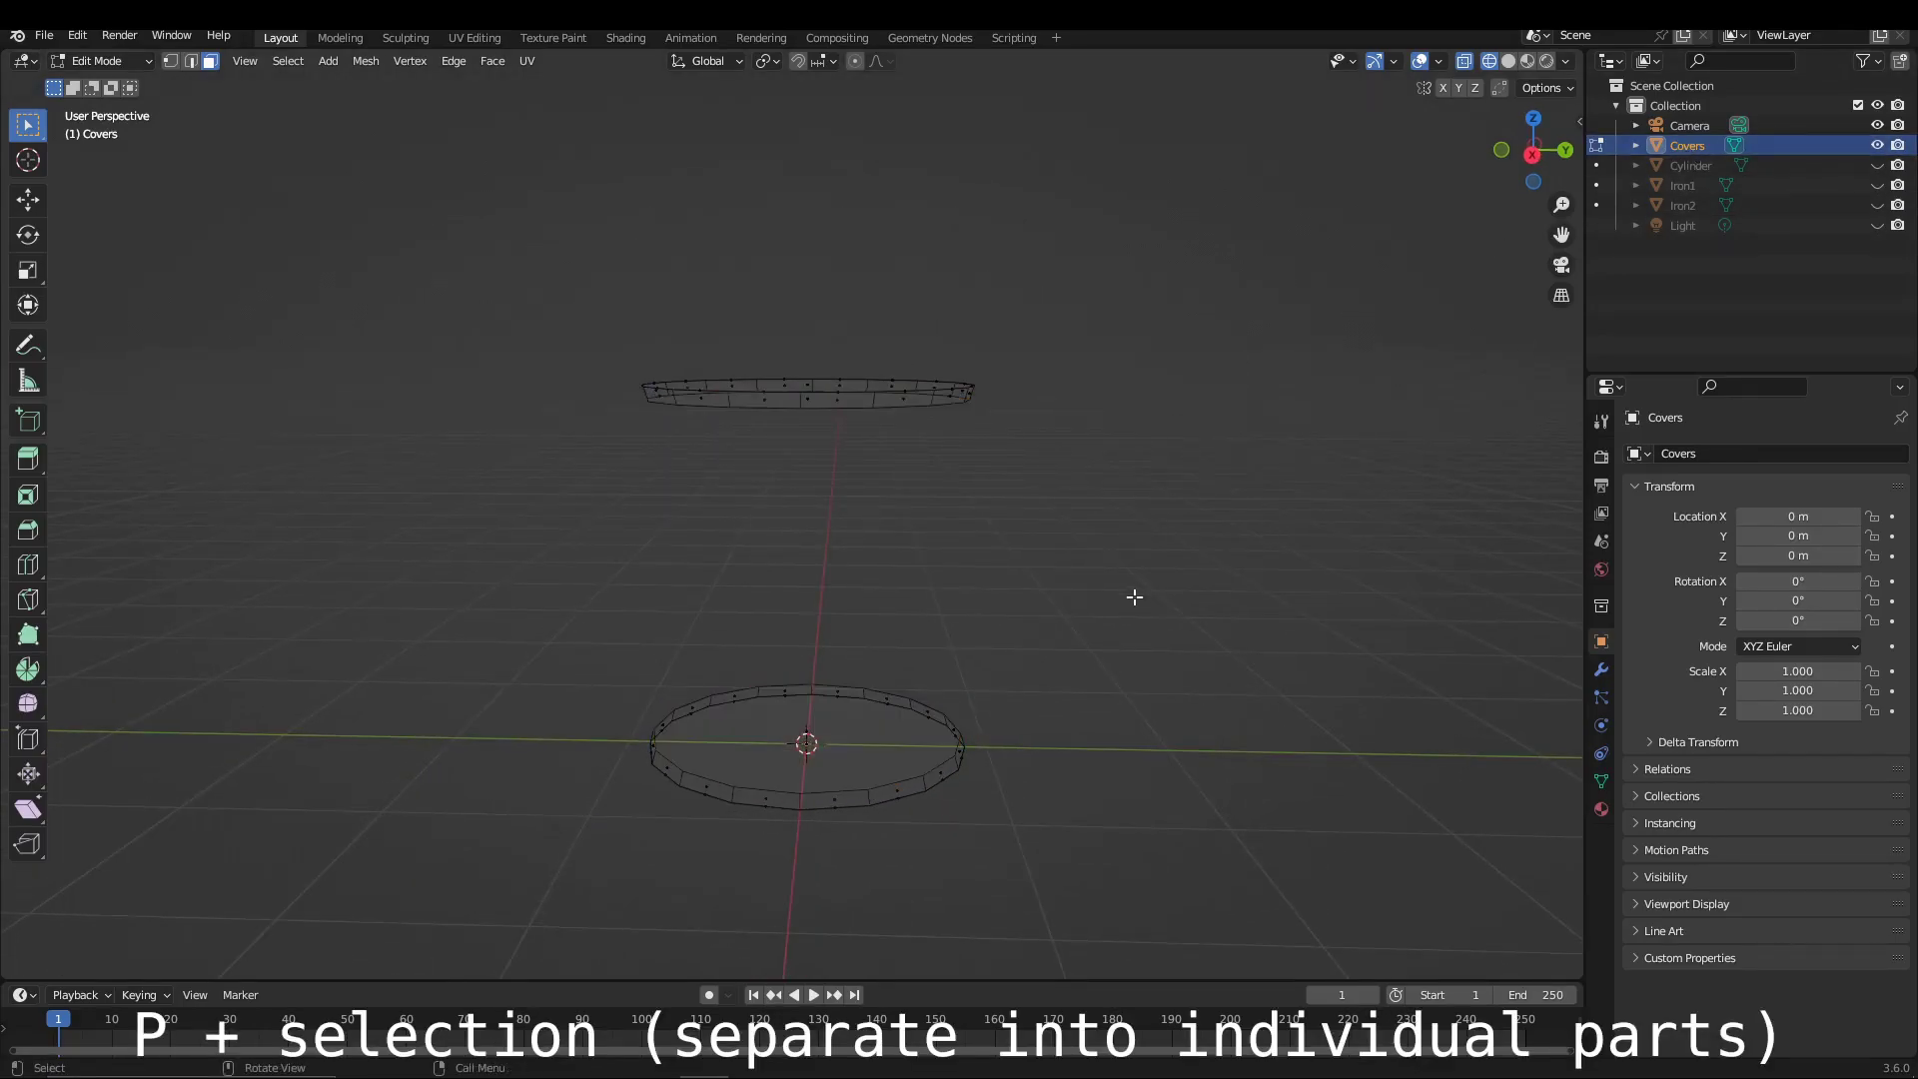
key("l")
left_click_drag(572, 603, 970, 839)
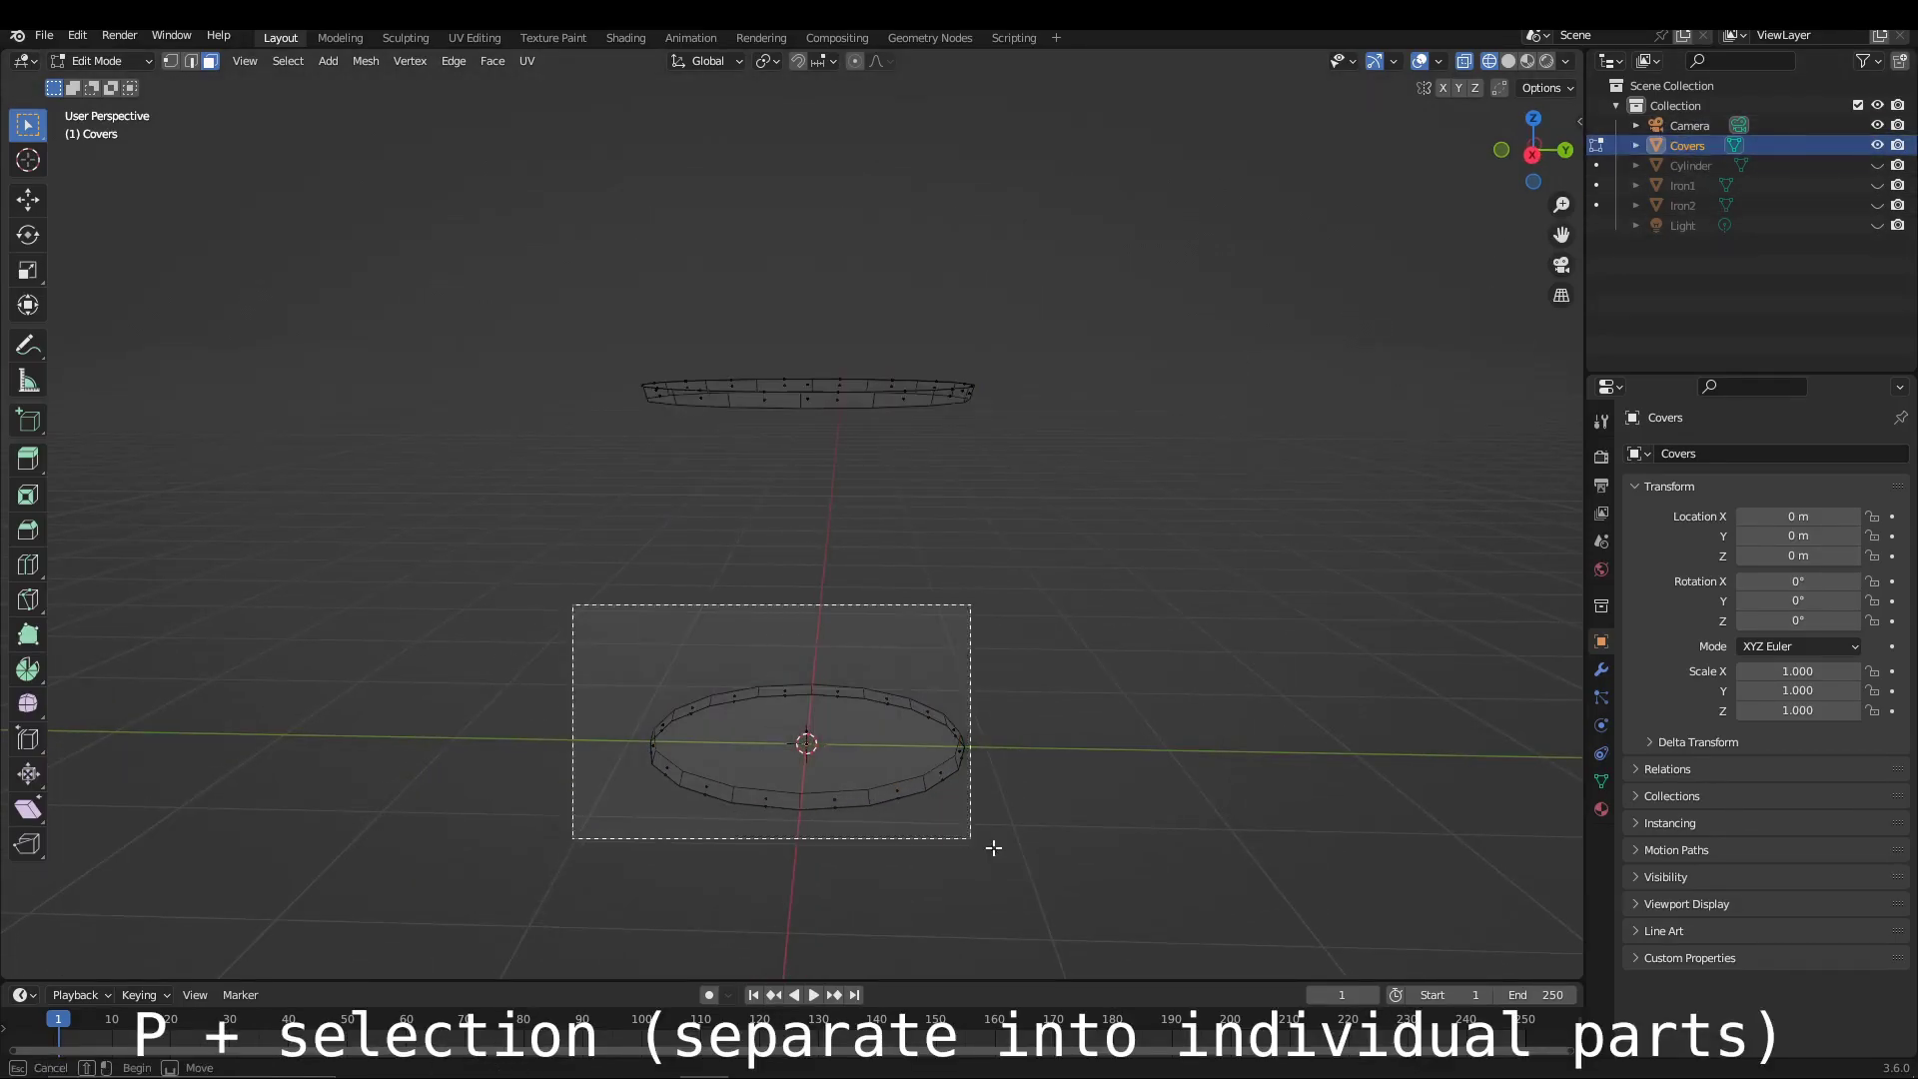
key("p")
left_click(945, 741)
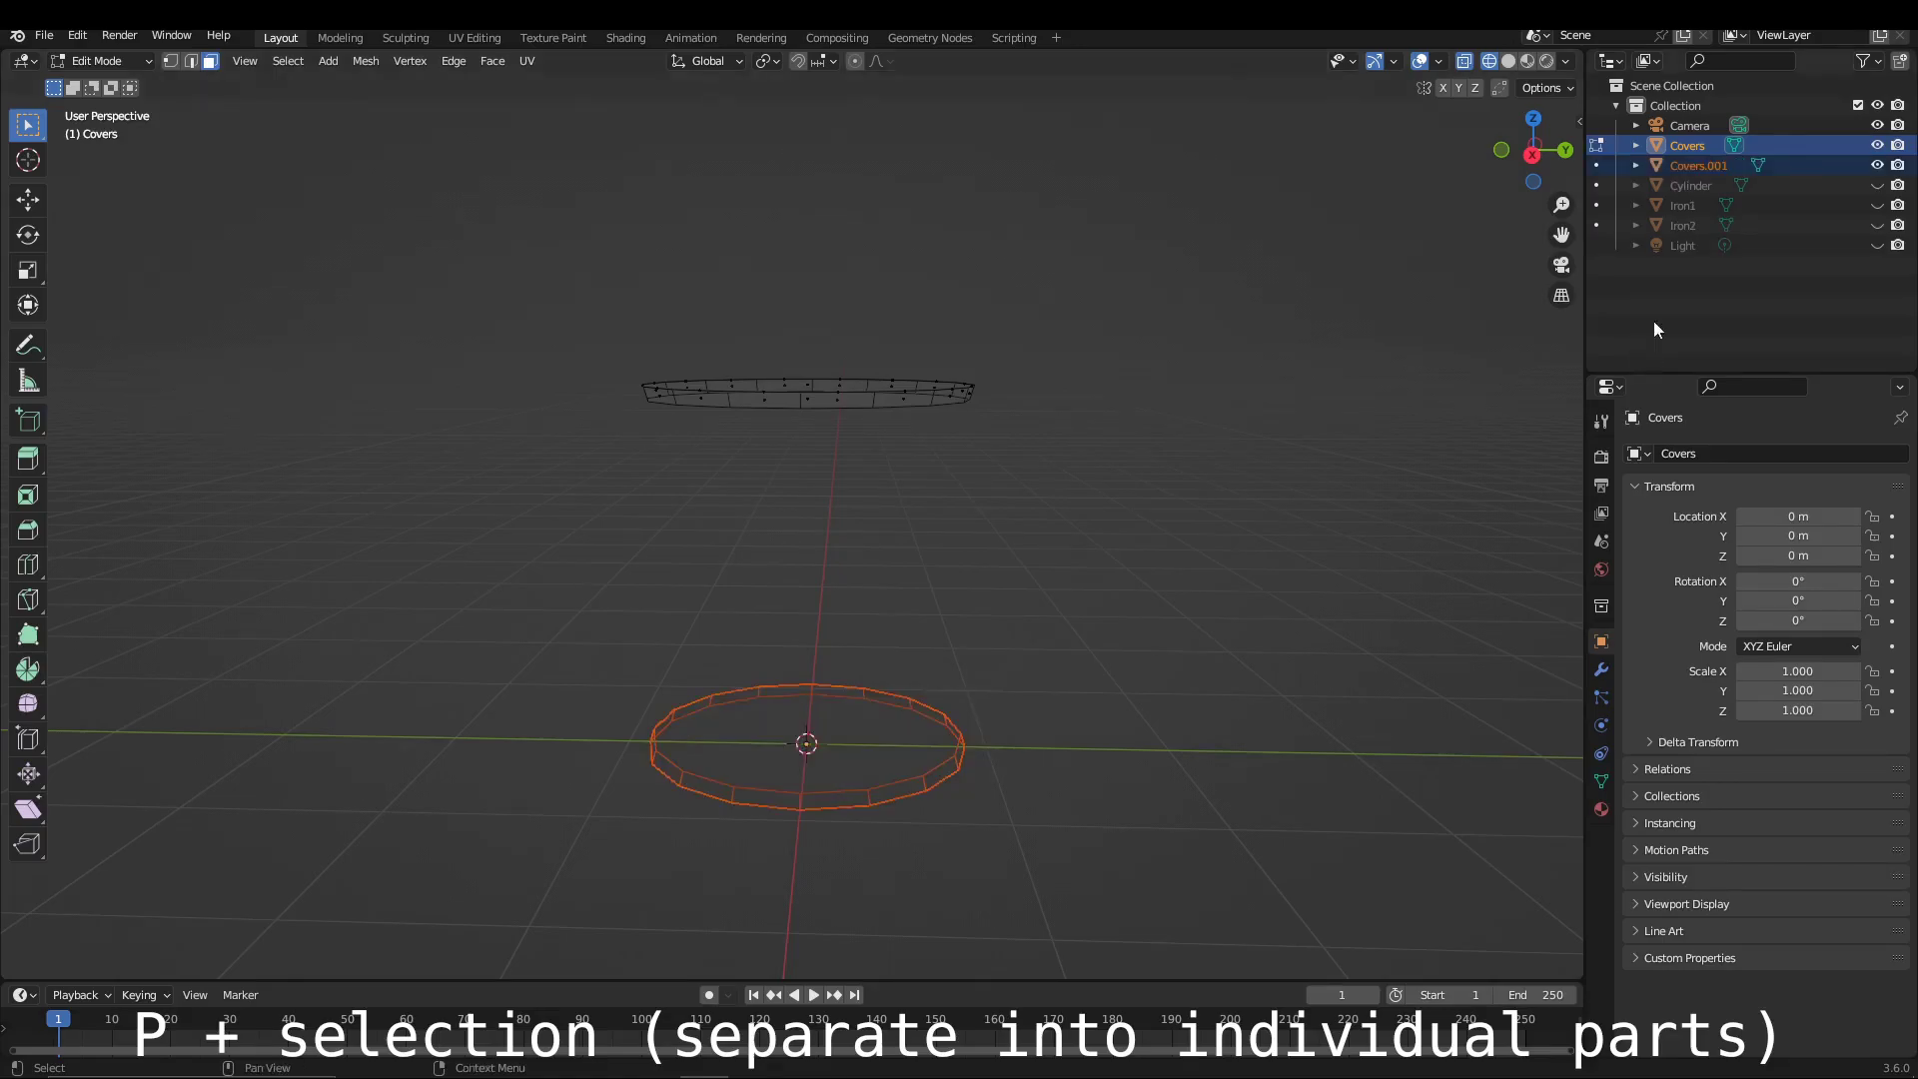
Rename the upper cover object to Covers1.
key("F2")
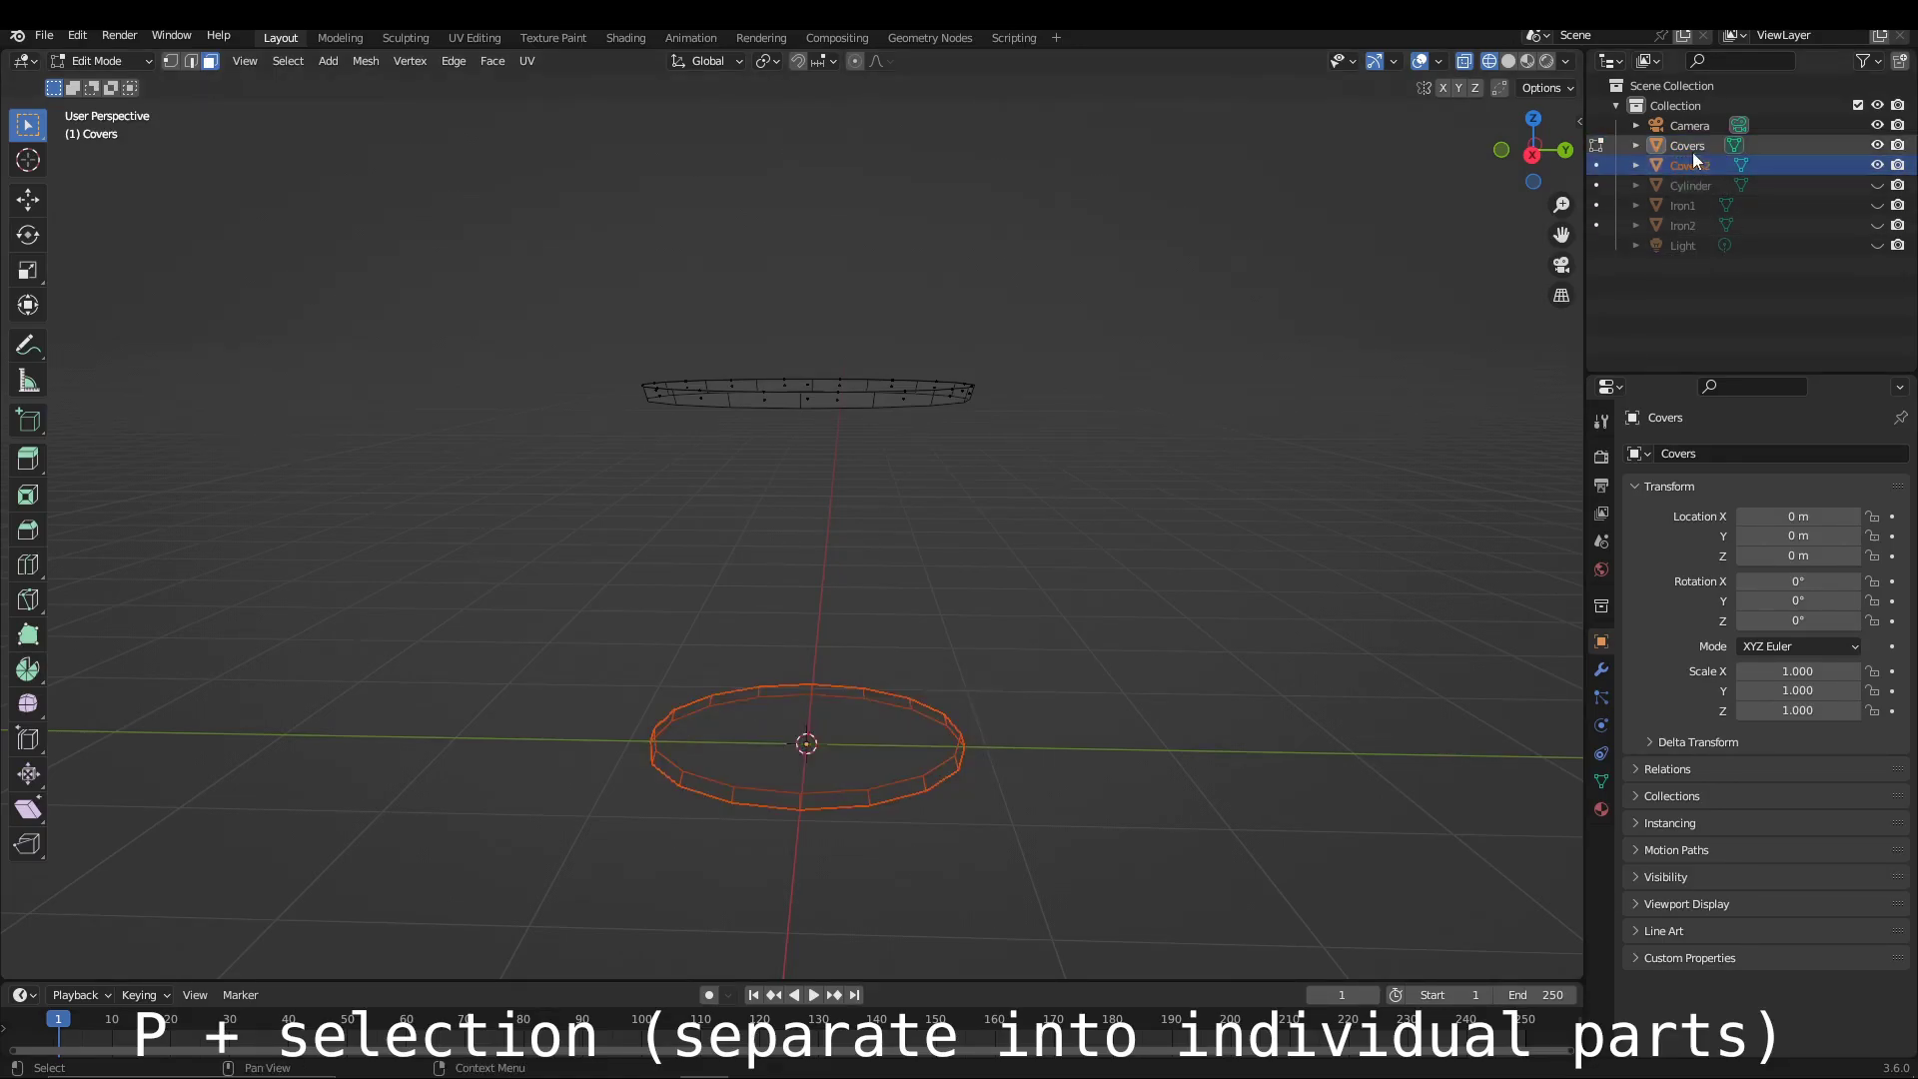
left_click(1691, 149)
key("F2")
type("Covers1")
key("Return")
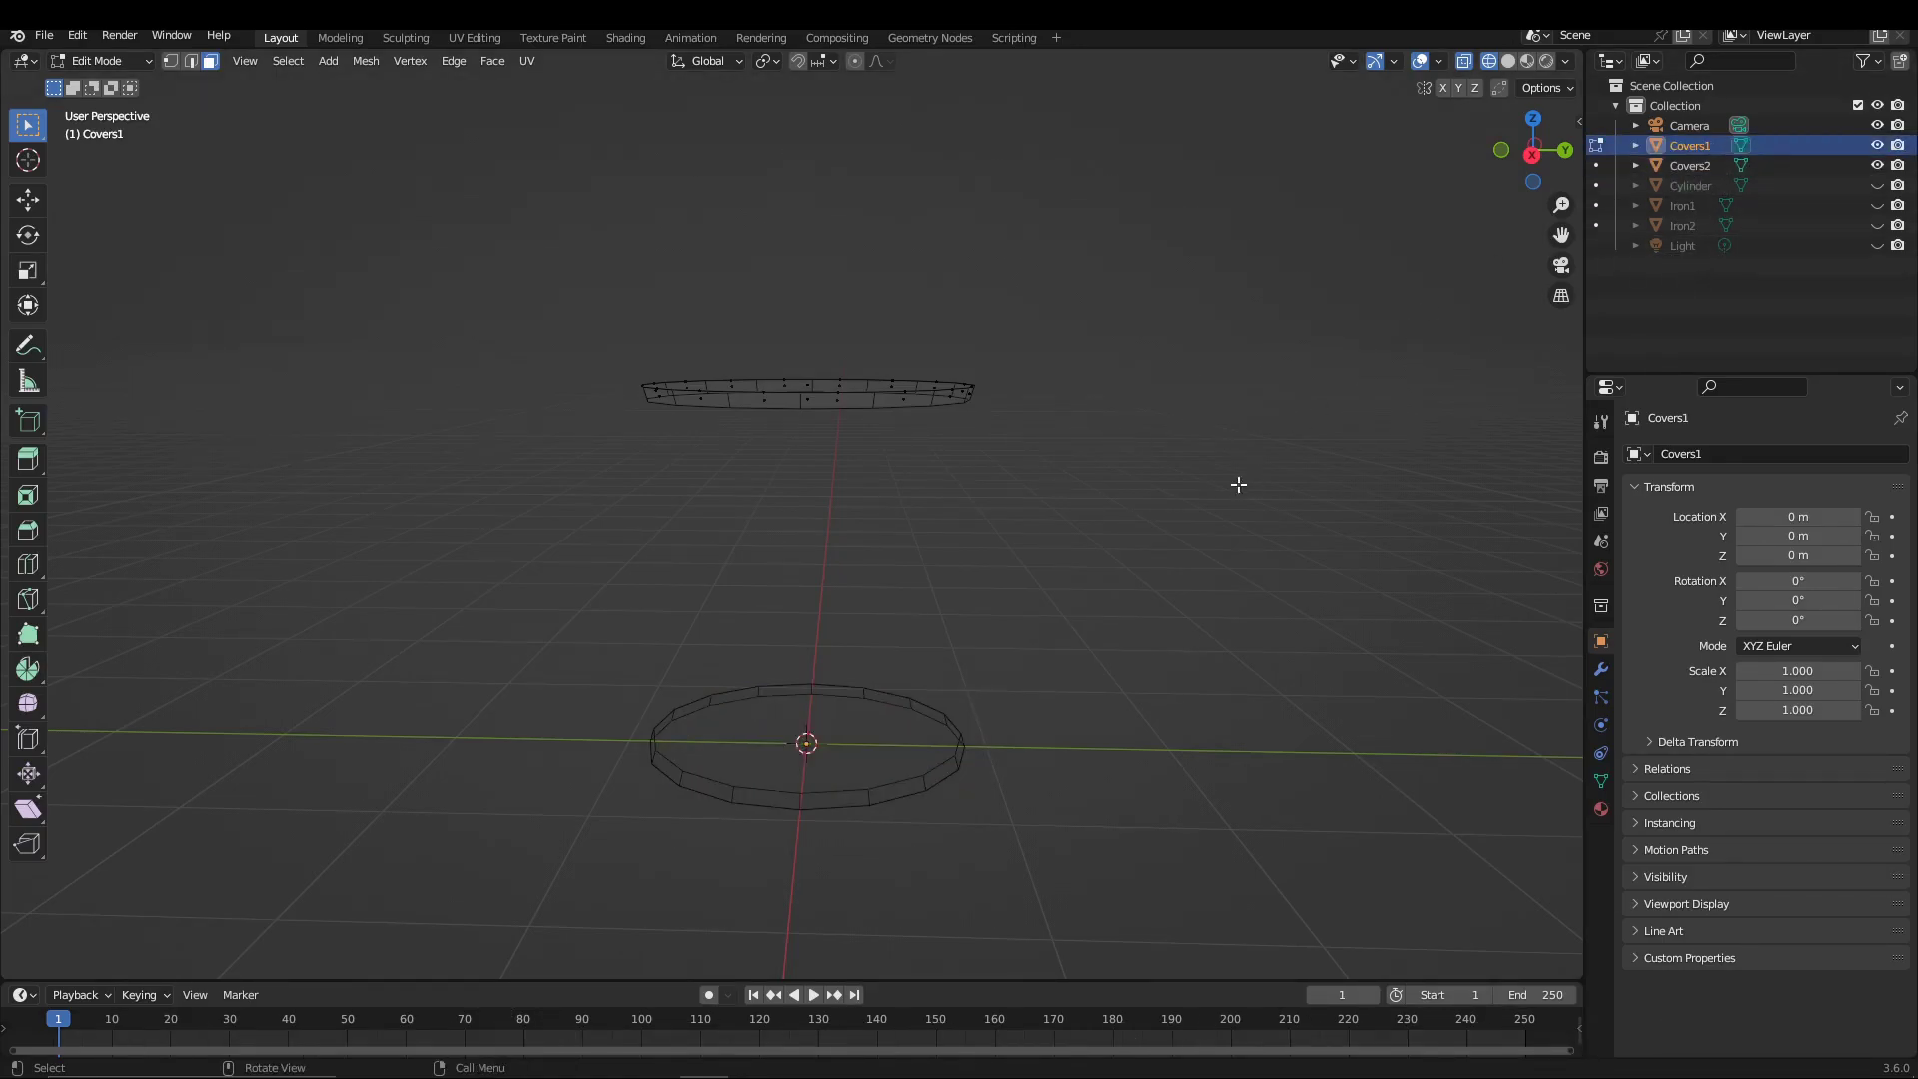
Show the cylinder, iron bands and light again in Object Mode with solid shading.
left_click_drag(1877, 185, 1876, 244)
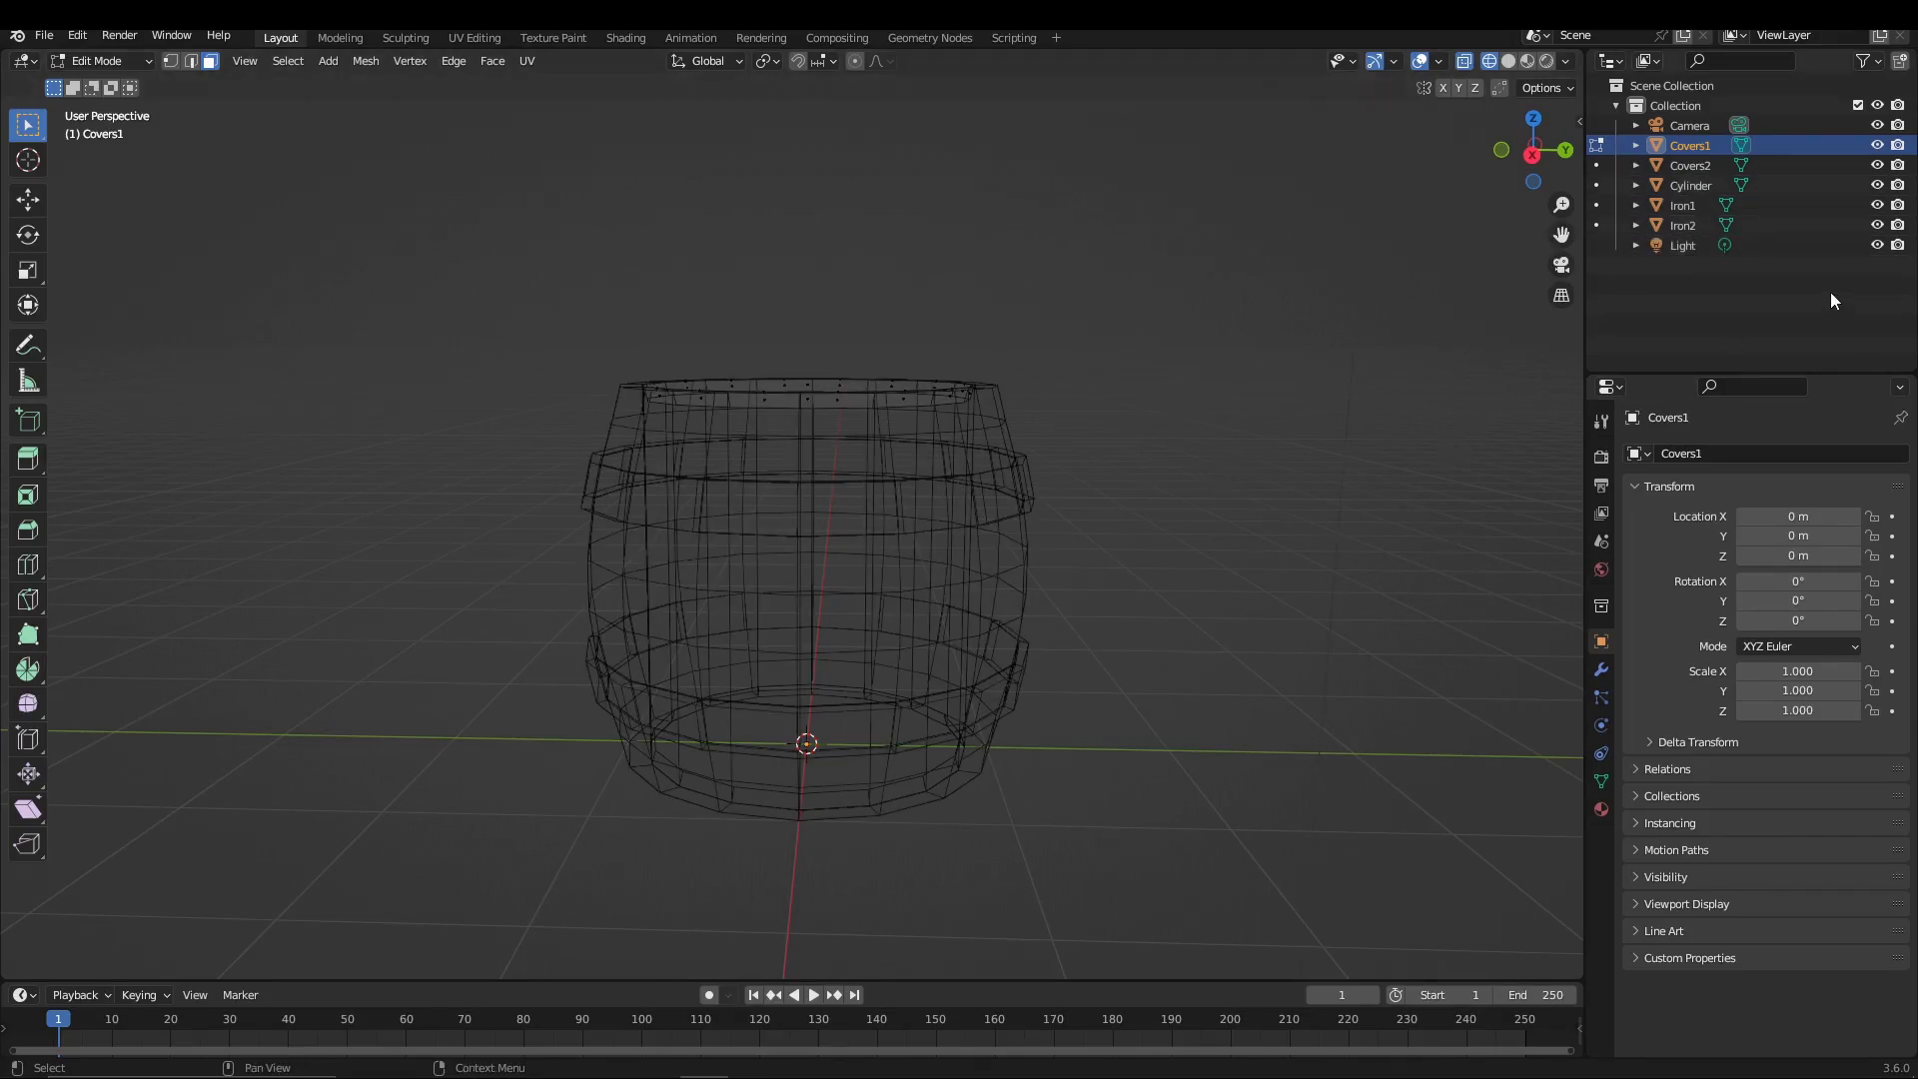
key("Tab")
left_click(1142, 434)
key("shift+z")
mouse_move(1140, 443)
middle_mouse_down()
mouse_move(593, 297)
mouse_move(645, 381)
mouse_move(909, 399)
middle_mouse_up()
Set the covers' Z locations so they sit inside the barrel at −0.1 m and 0.1 m.
left_click(909, 400)
mouse_move(1096, 672)
middle_mouse_down()
mouse_move(800, 647)
mouse_move(1242, 574)
mouse_move(789, 424)
middle_mouse_up()
left_click(800, 647, "shift")
type("-")
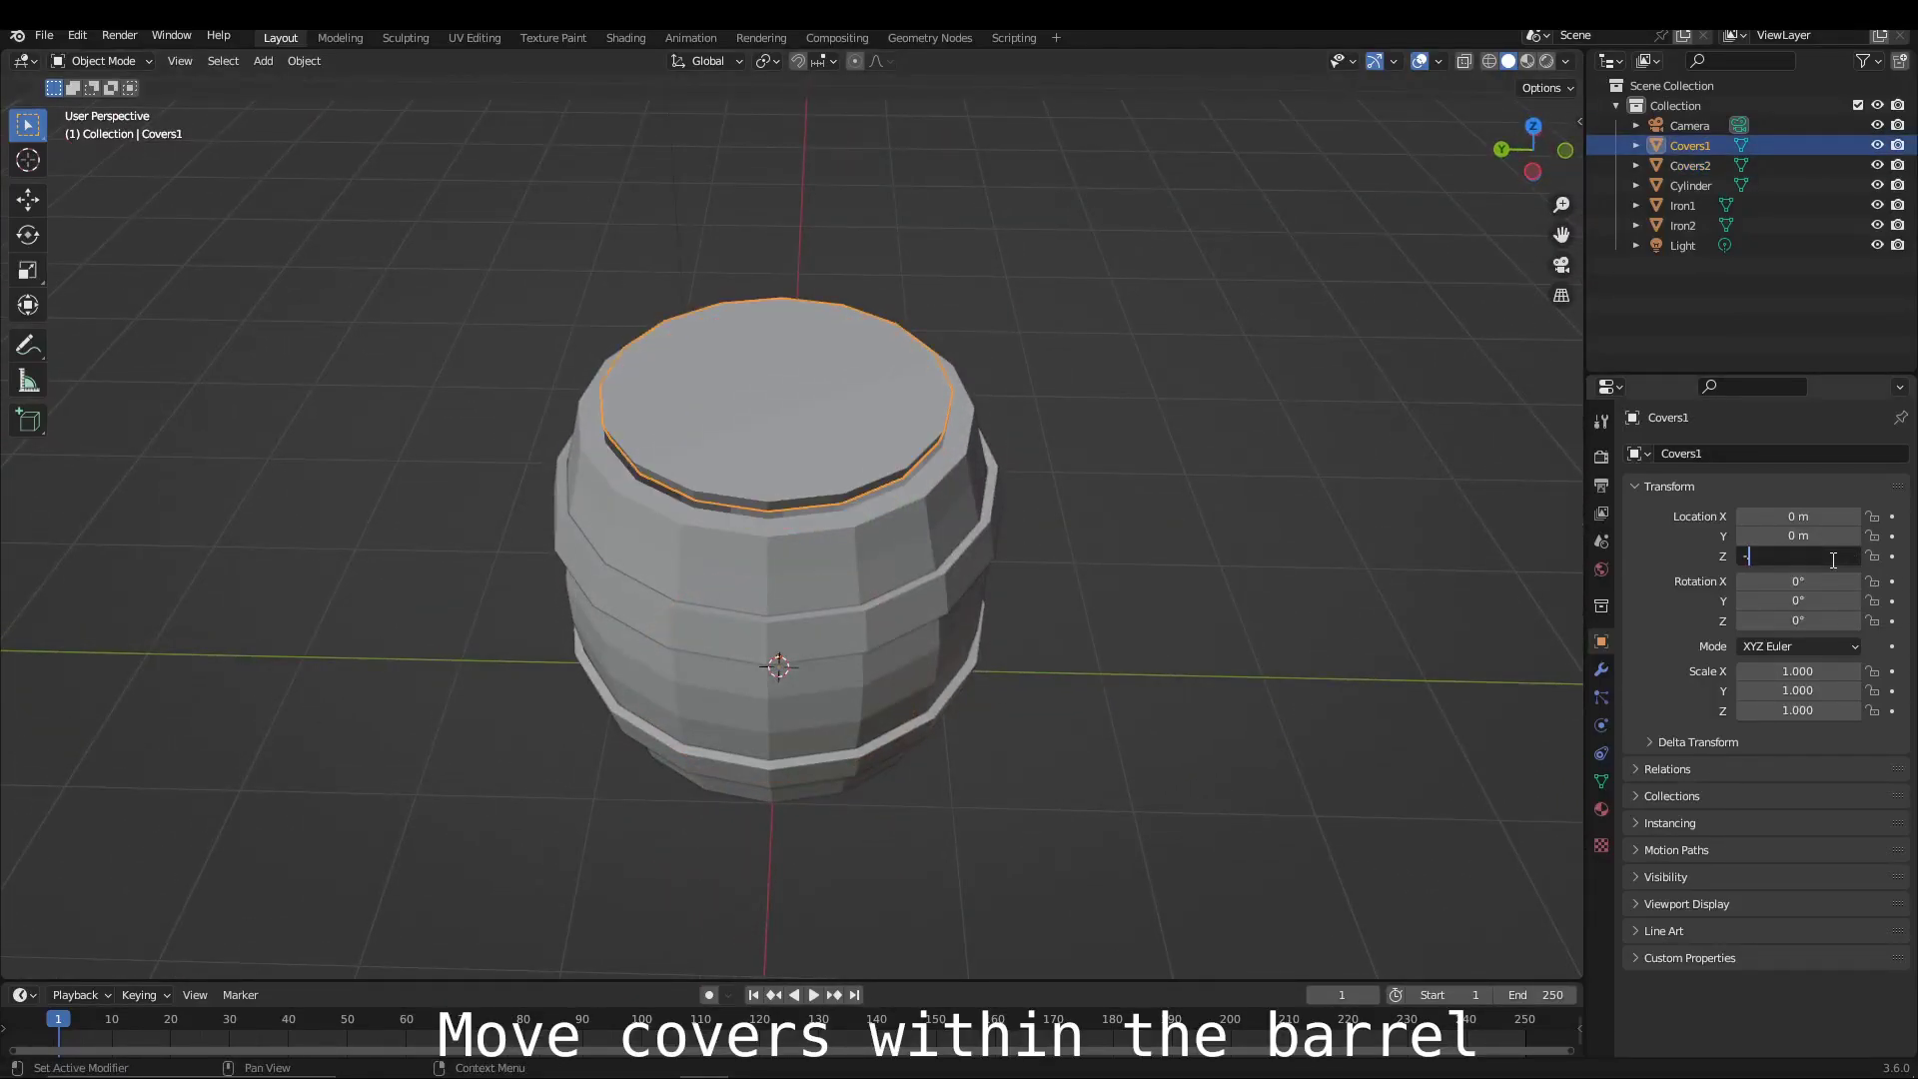
type("0.2")
key("Return")
middle_click_drag(1411, 757, 843, 650)
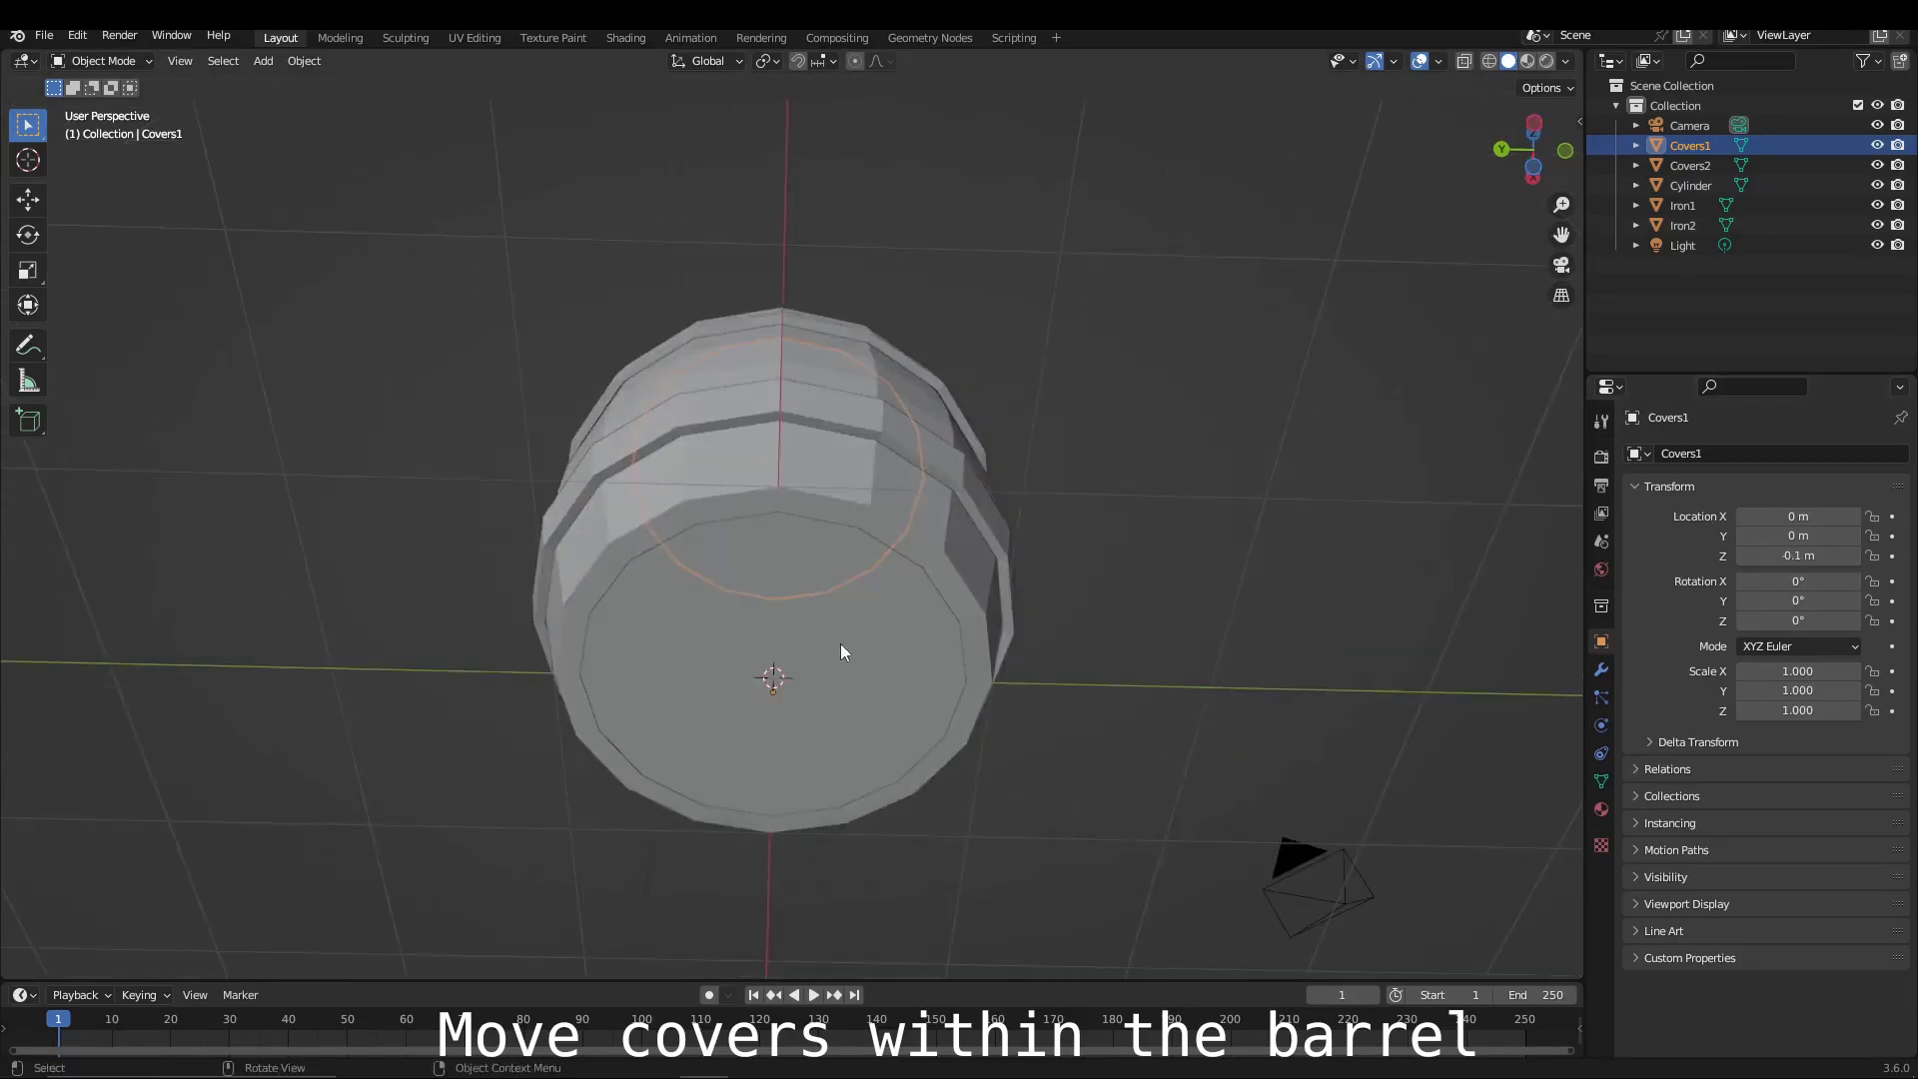
left_click(843, 650)
double_click(1805, 553)
left_click(1260, 589)
Show the Green Metal Rust download formats (Blend, glTF, ZIP) on Poly Haven.
mouse_move(1260, 589)
middle_mouse_down()
mouse_move(1196, 714)
mouse_move(1264, 795)
mouse_move(1346, 648)
mouse_move(1206, 642)
mouse_move(1251, 703)
middle_mouse_up()
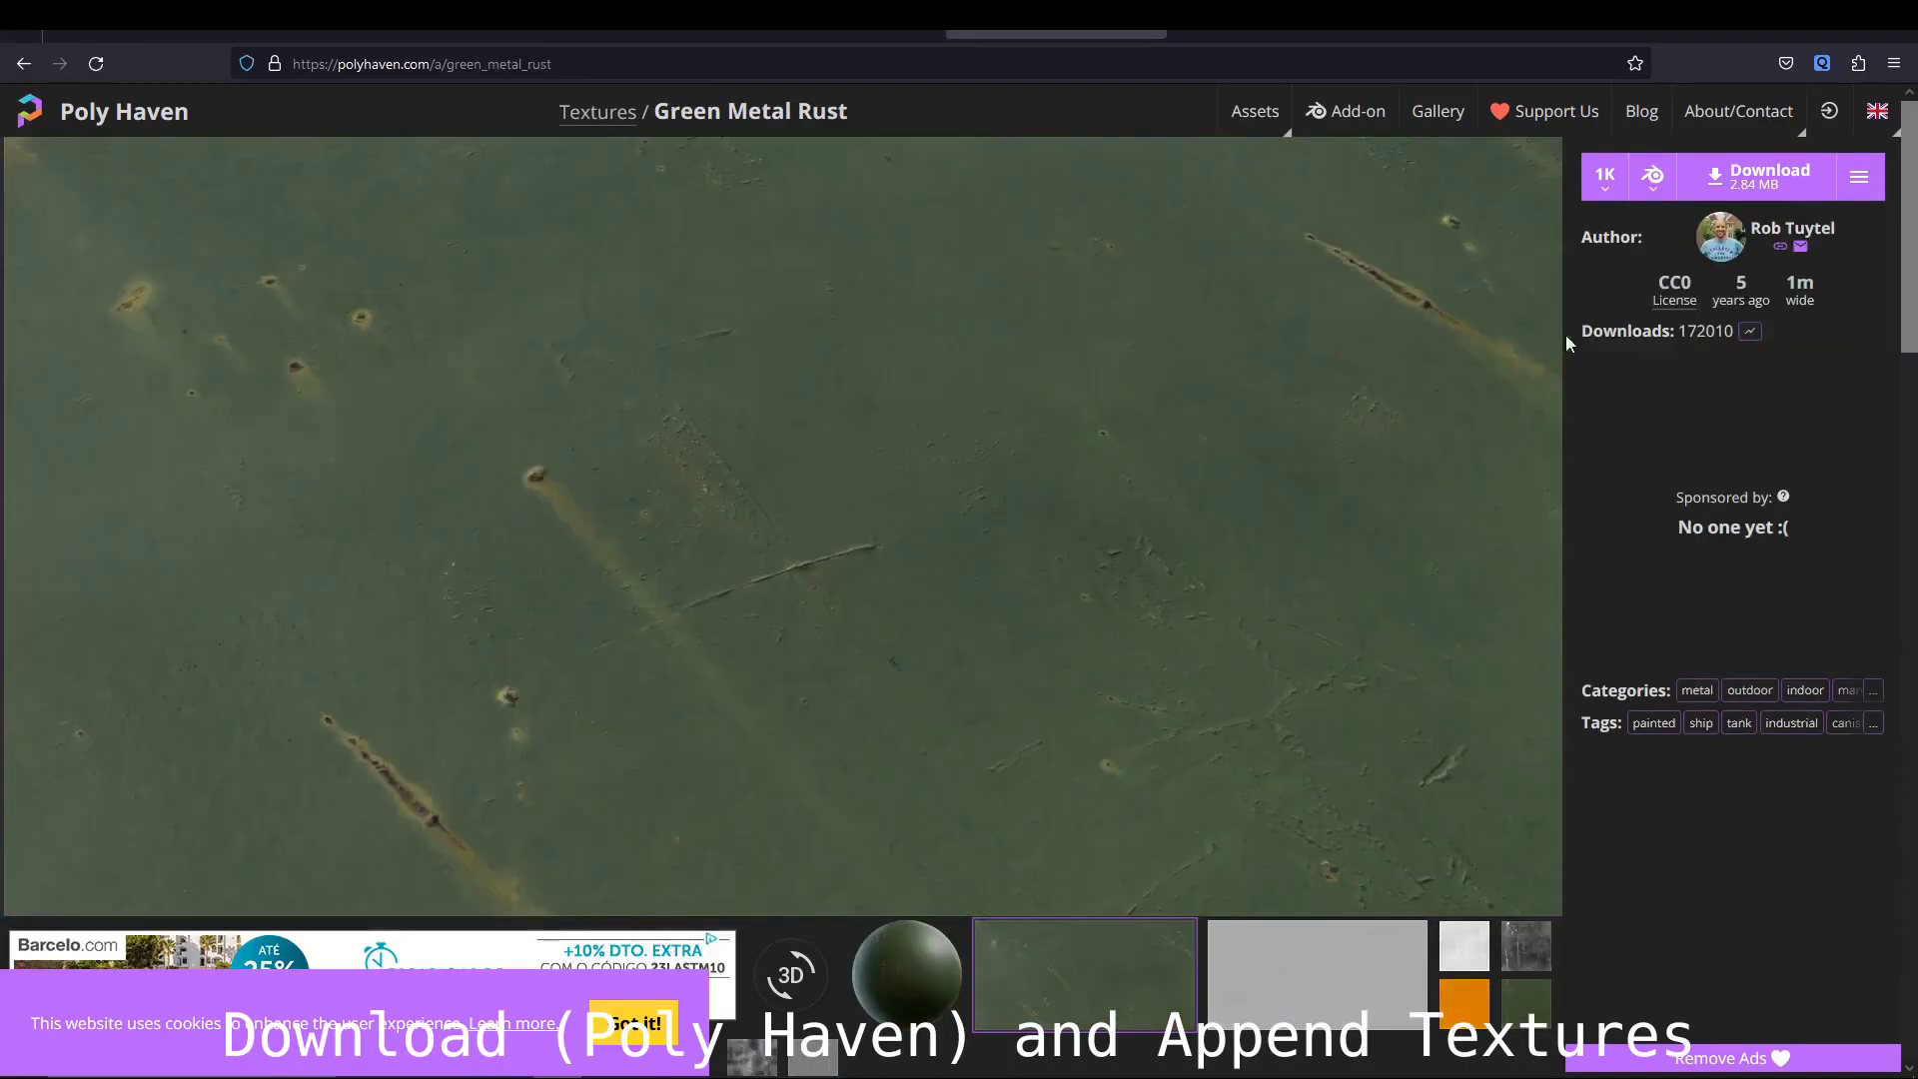
left_click(1650, 180)
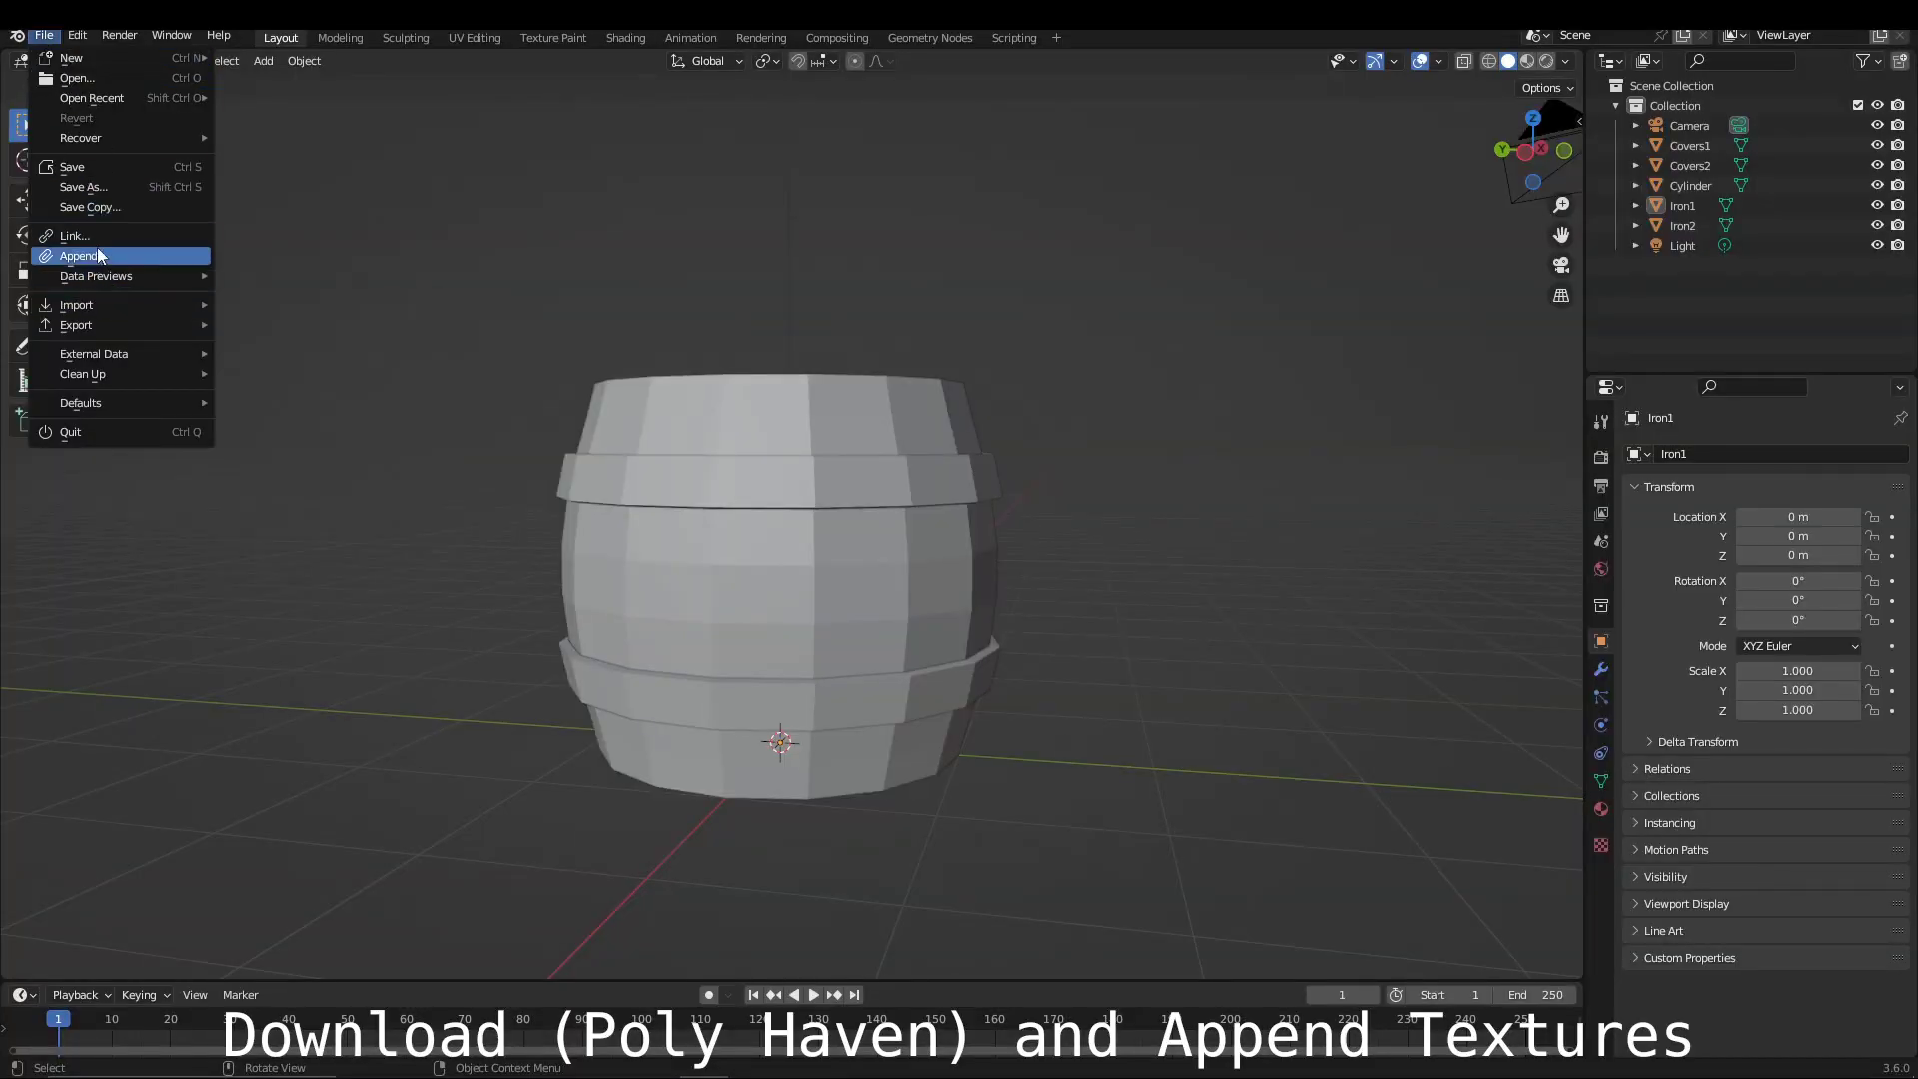
Append the wood_table_worn material from wood_table_worn_1k.blend.
left_click(100, 256)
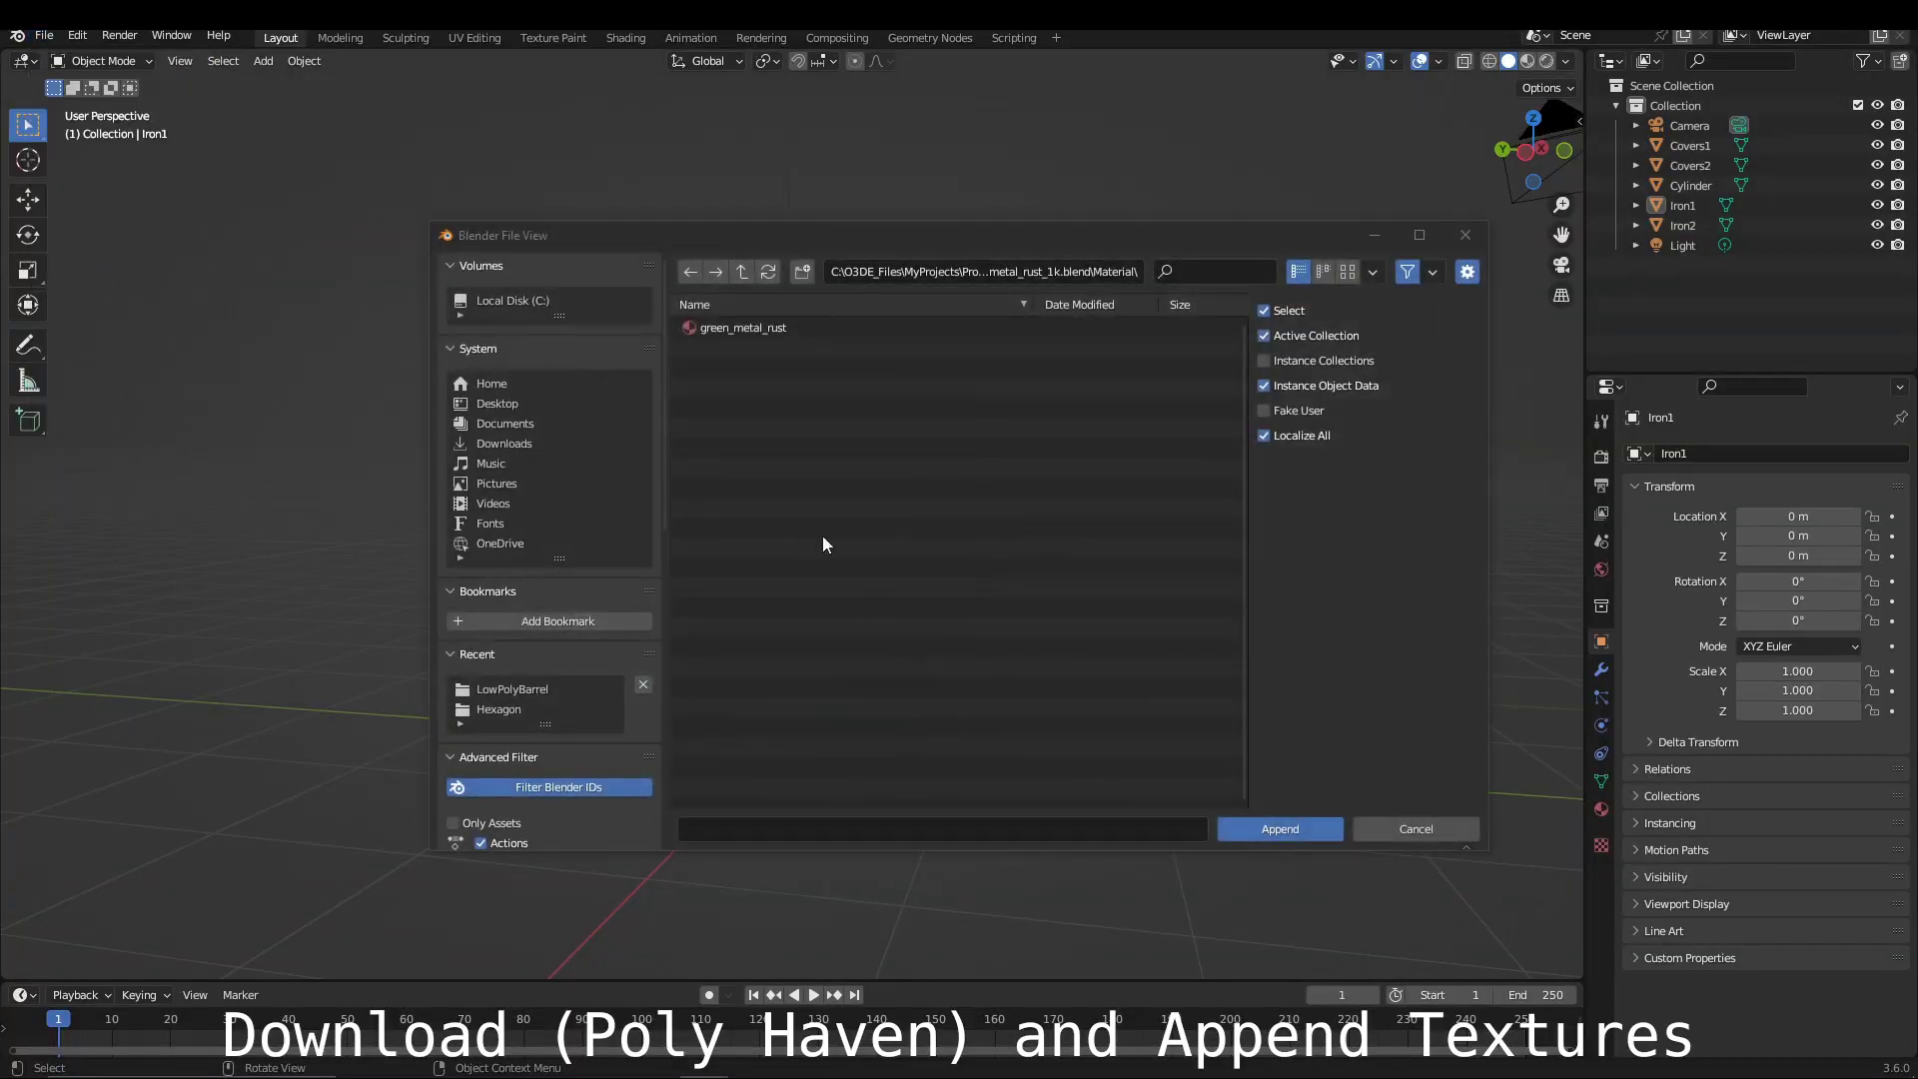
left_click(742, 275)
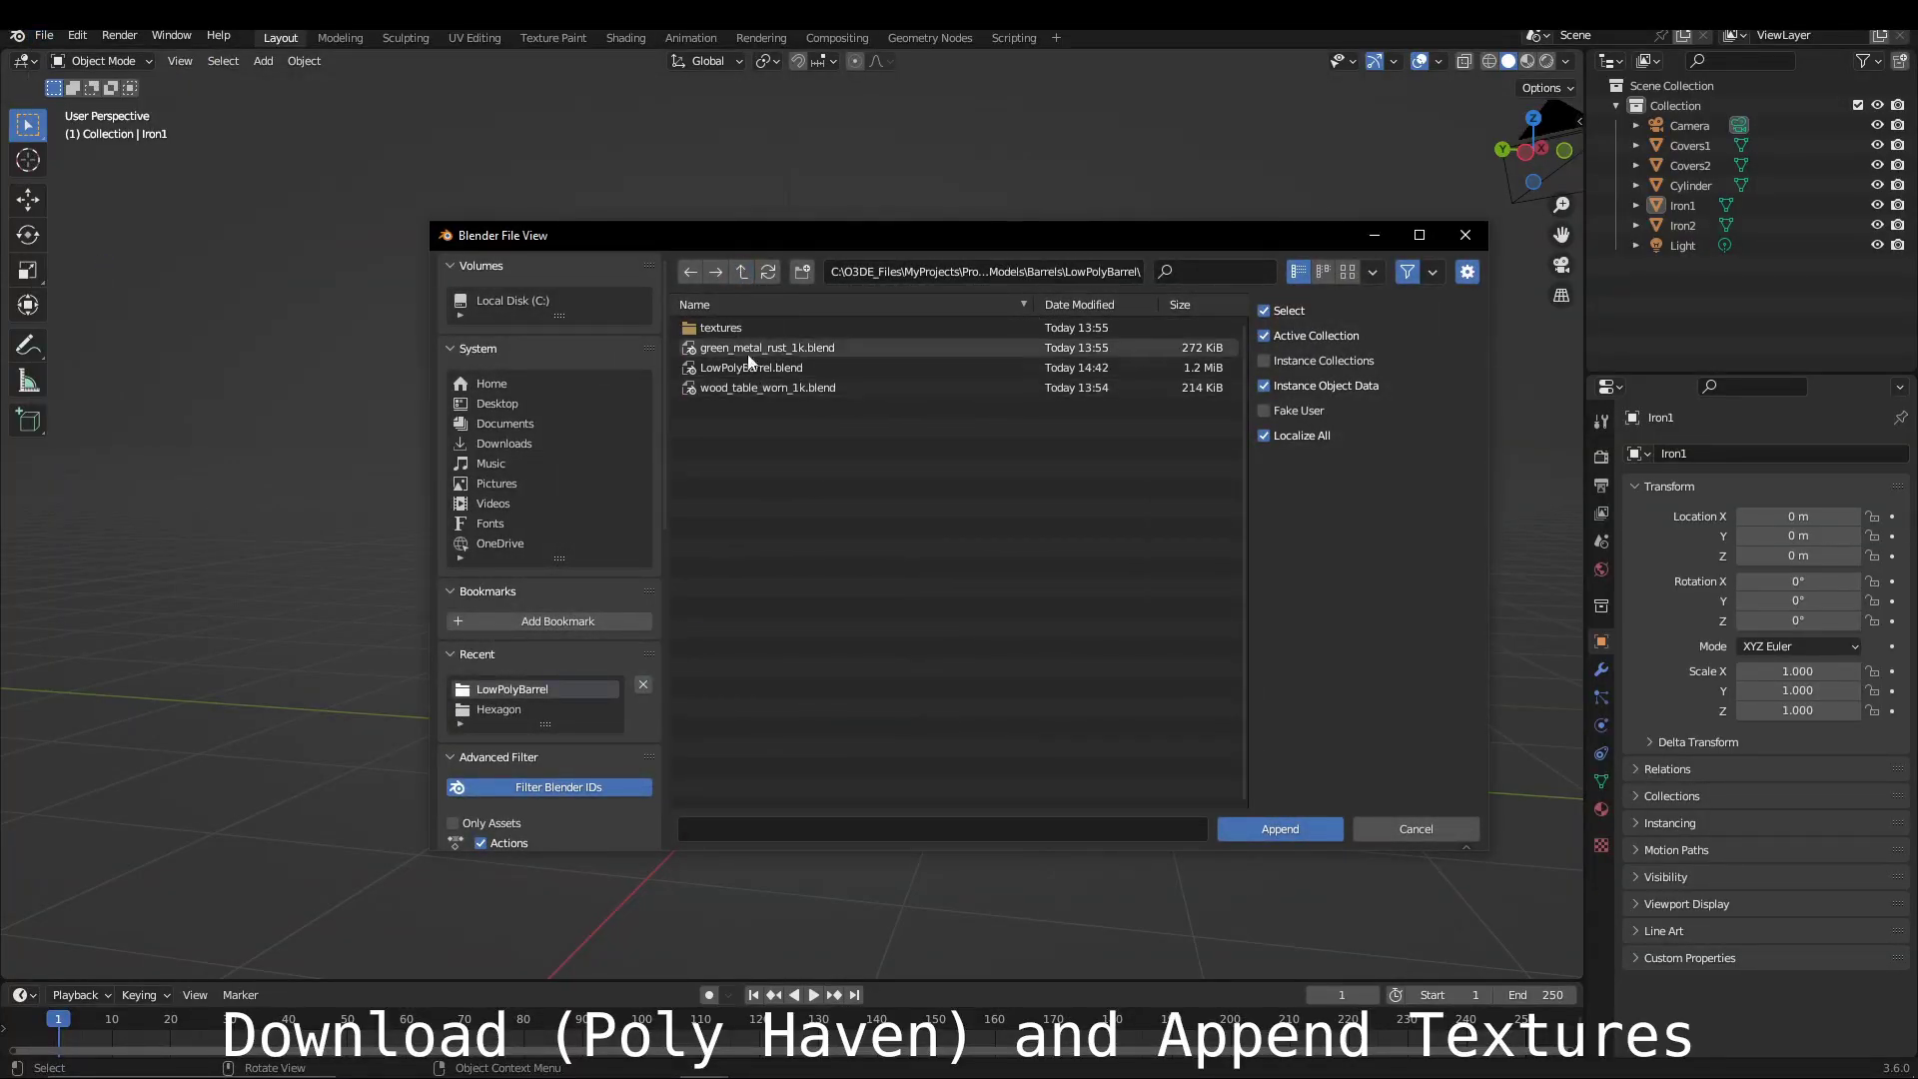
double_click(749, 387)
double_click(756, 468)
double_click(762, 335)
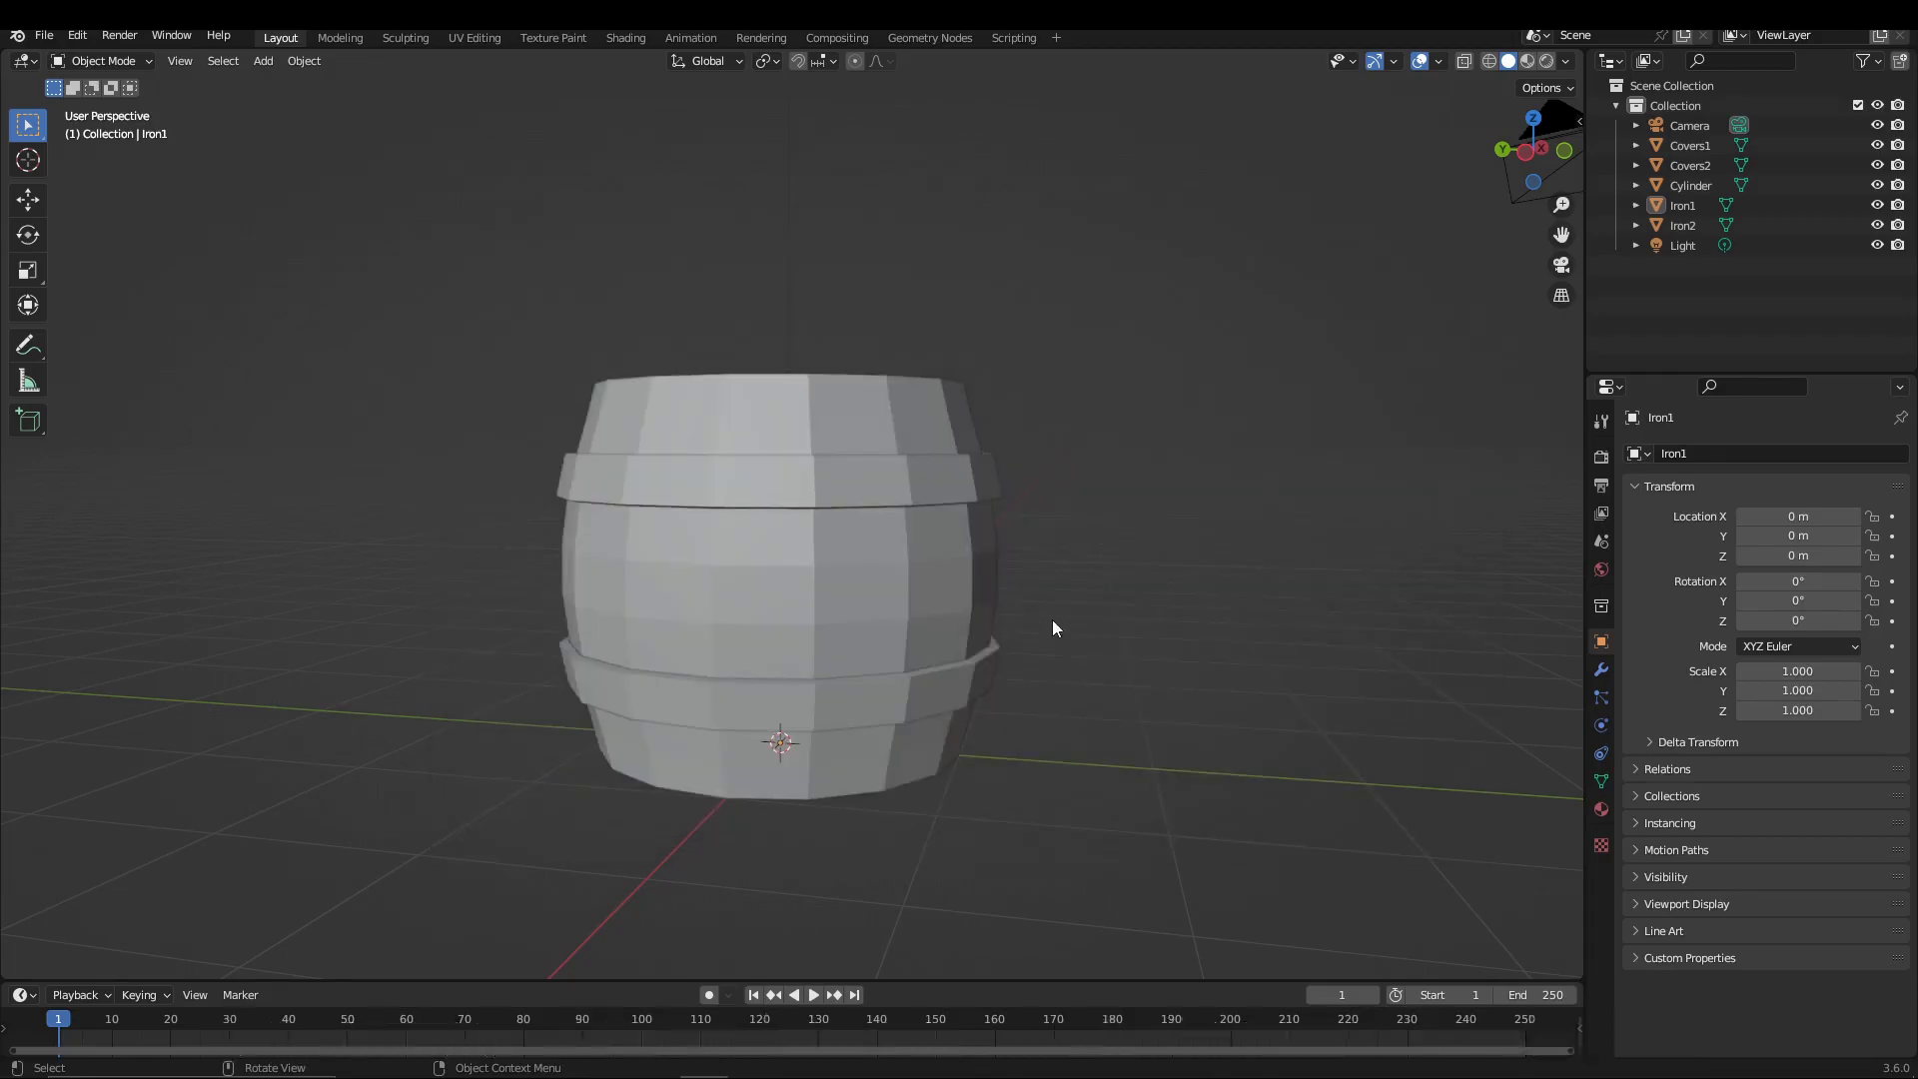
middle_click_drag(1051, 619, 1028, 297)
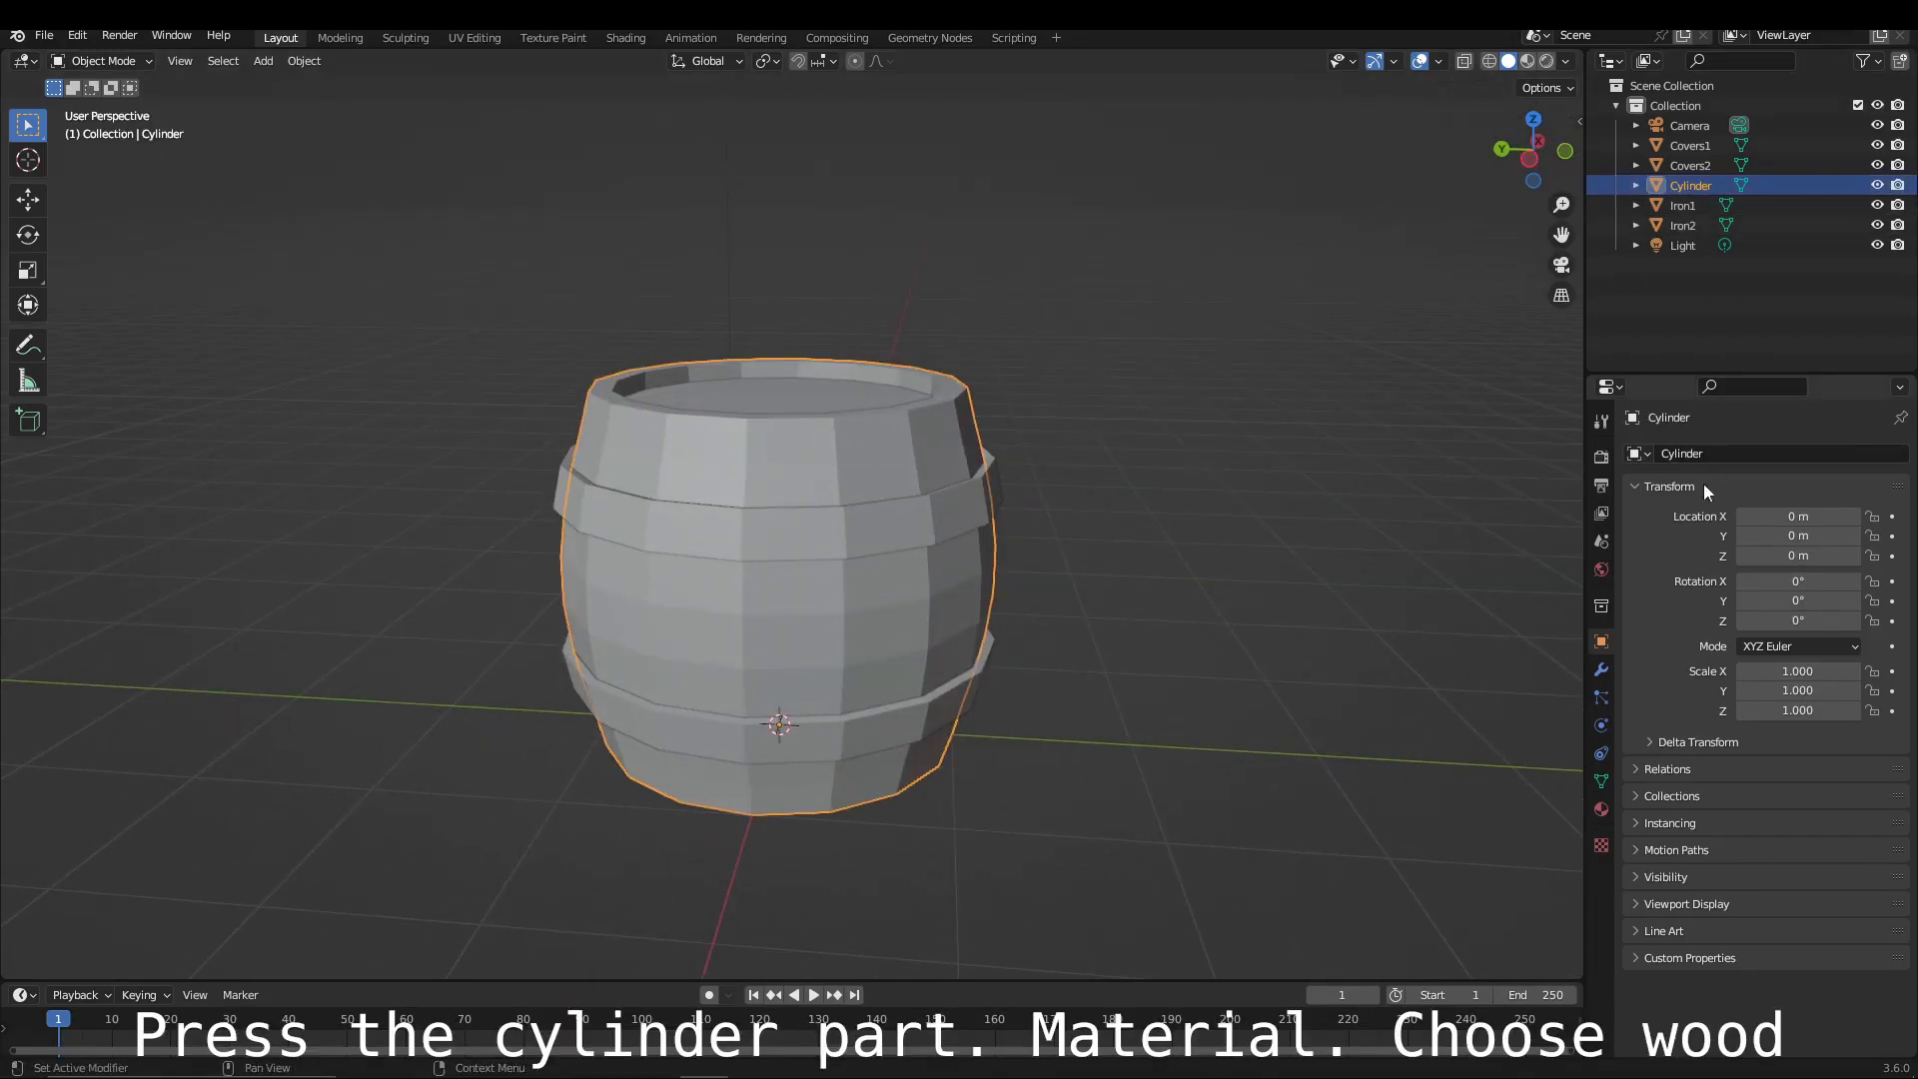
Assign the wood_table_worn material to the Cylinder barrel body.
left_click(1601, 845)
left_click(1638, 484)
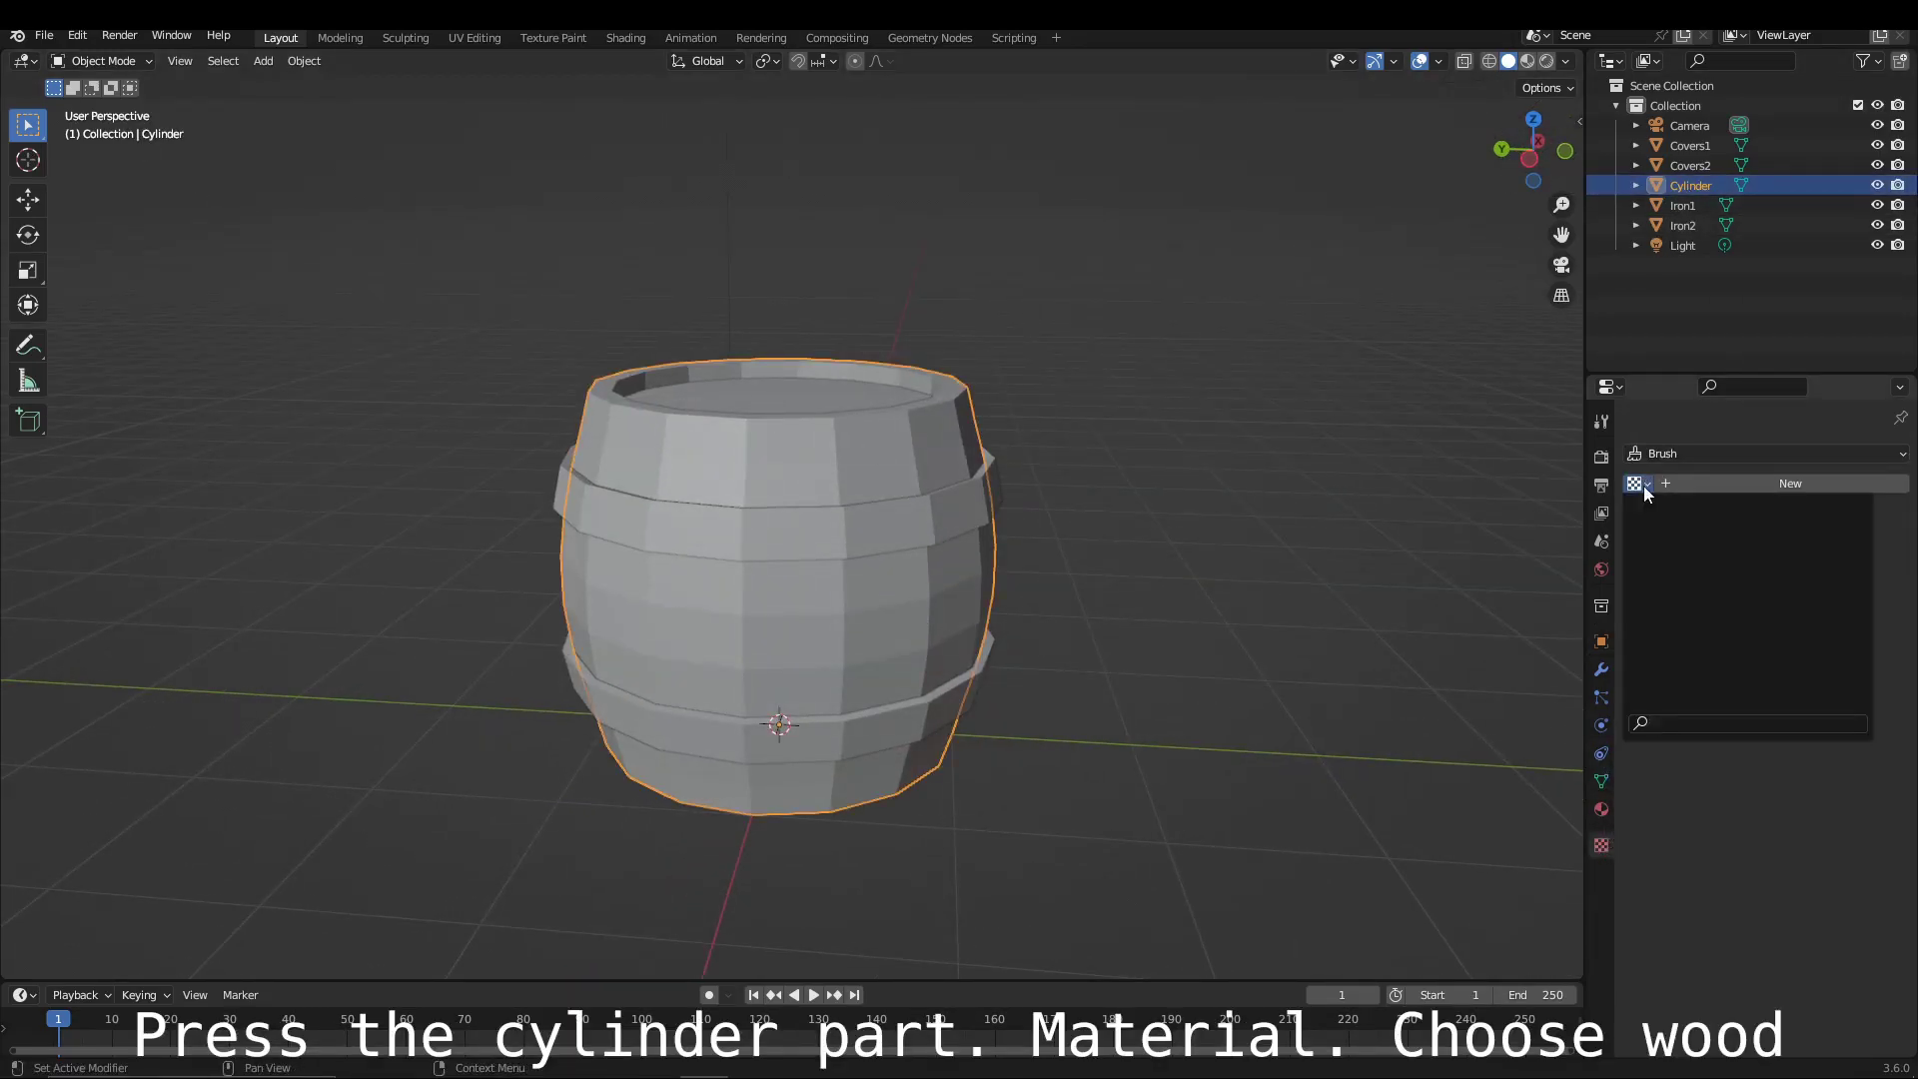
left_click(1601, 809)
left_click(1641, 538)
left_click(1702, 589)
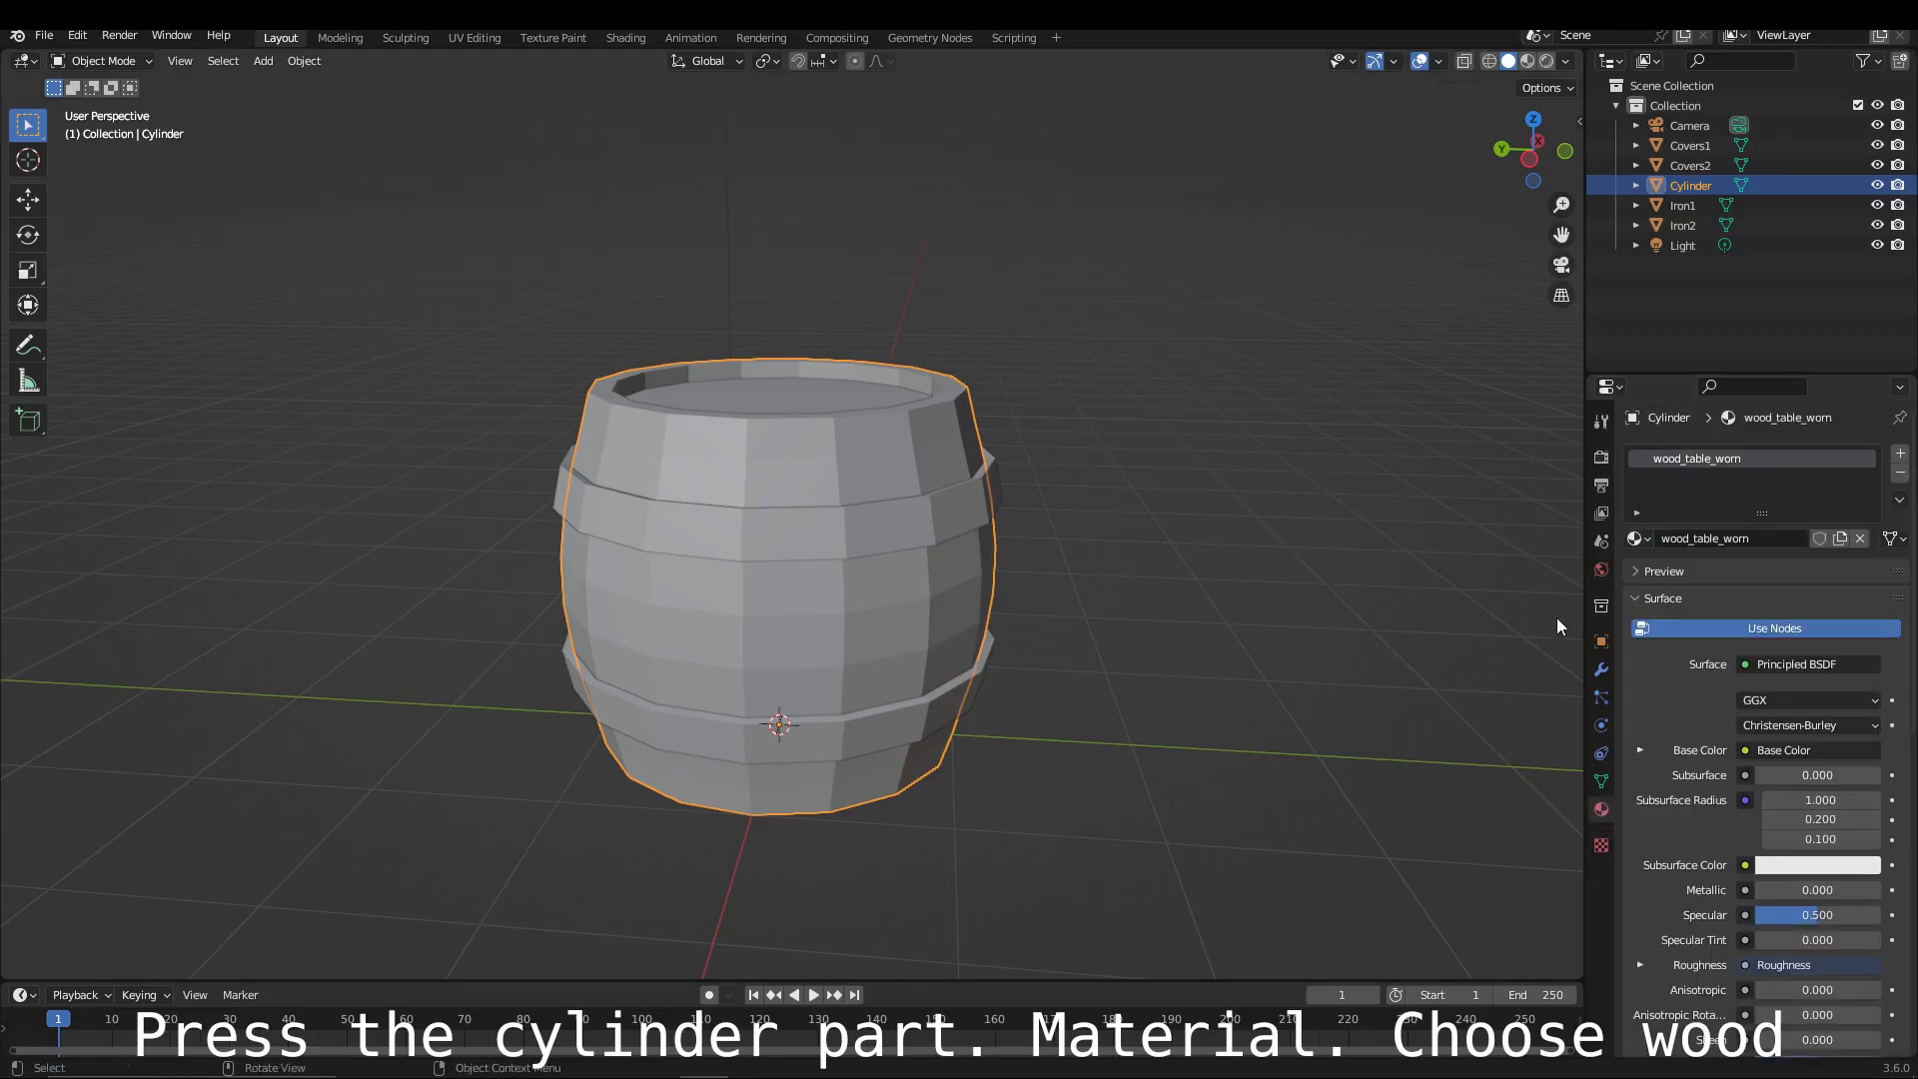
middle_click_drag(1282, 526, 1372, 190)
Set the iron bands' green_metal_rust base colour to black.
left_click(1527, 61)
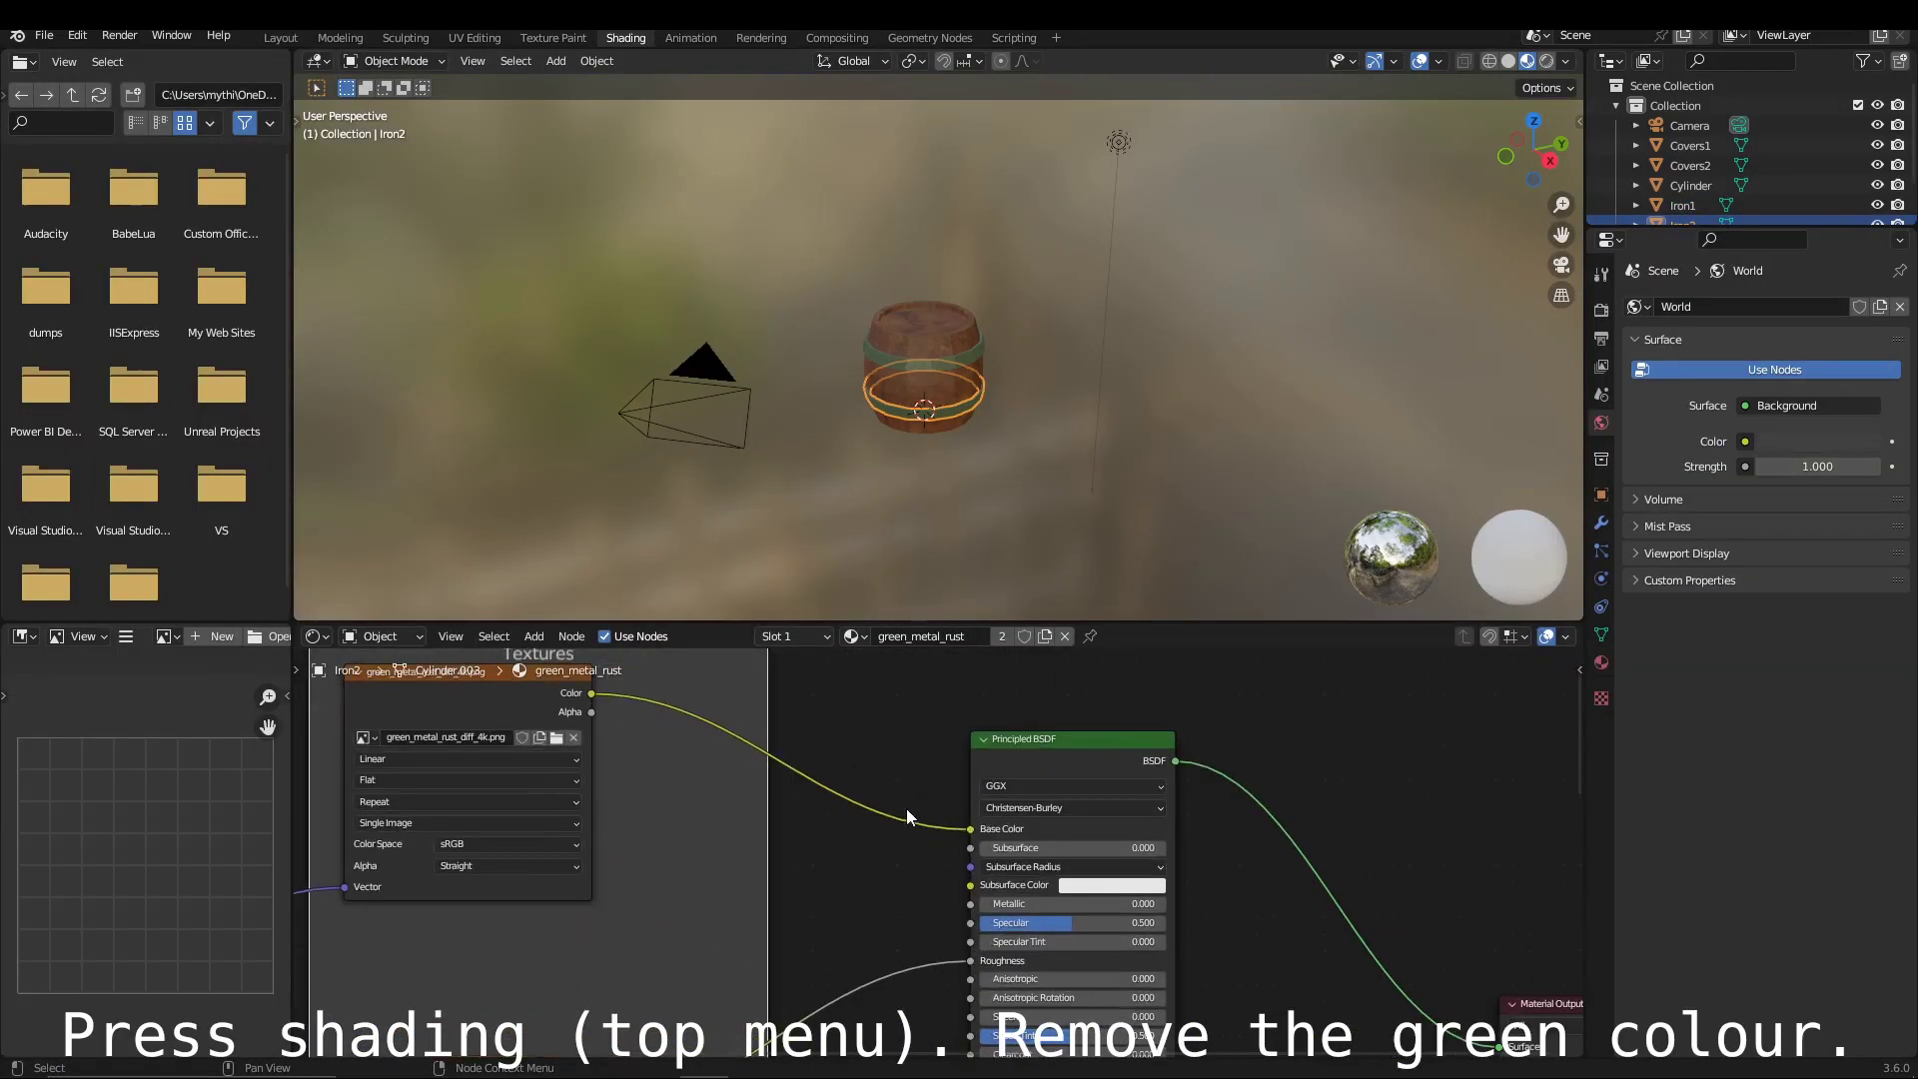
left_click(1110, 829)
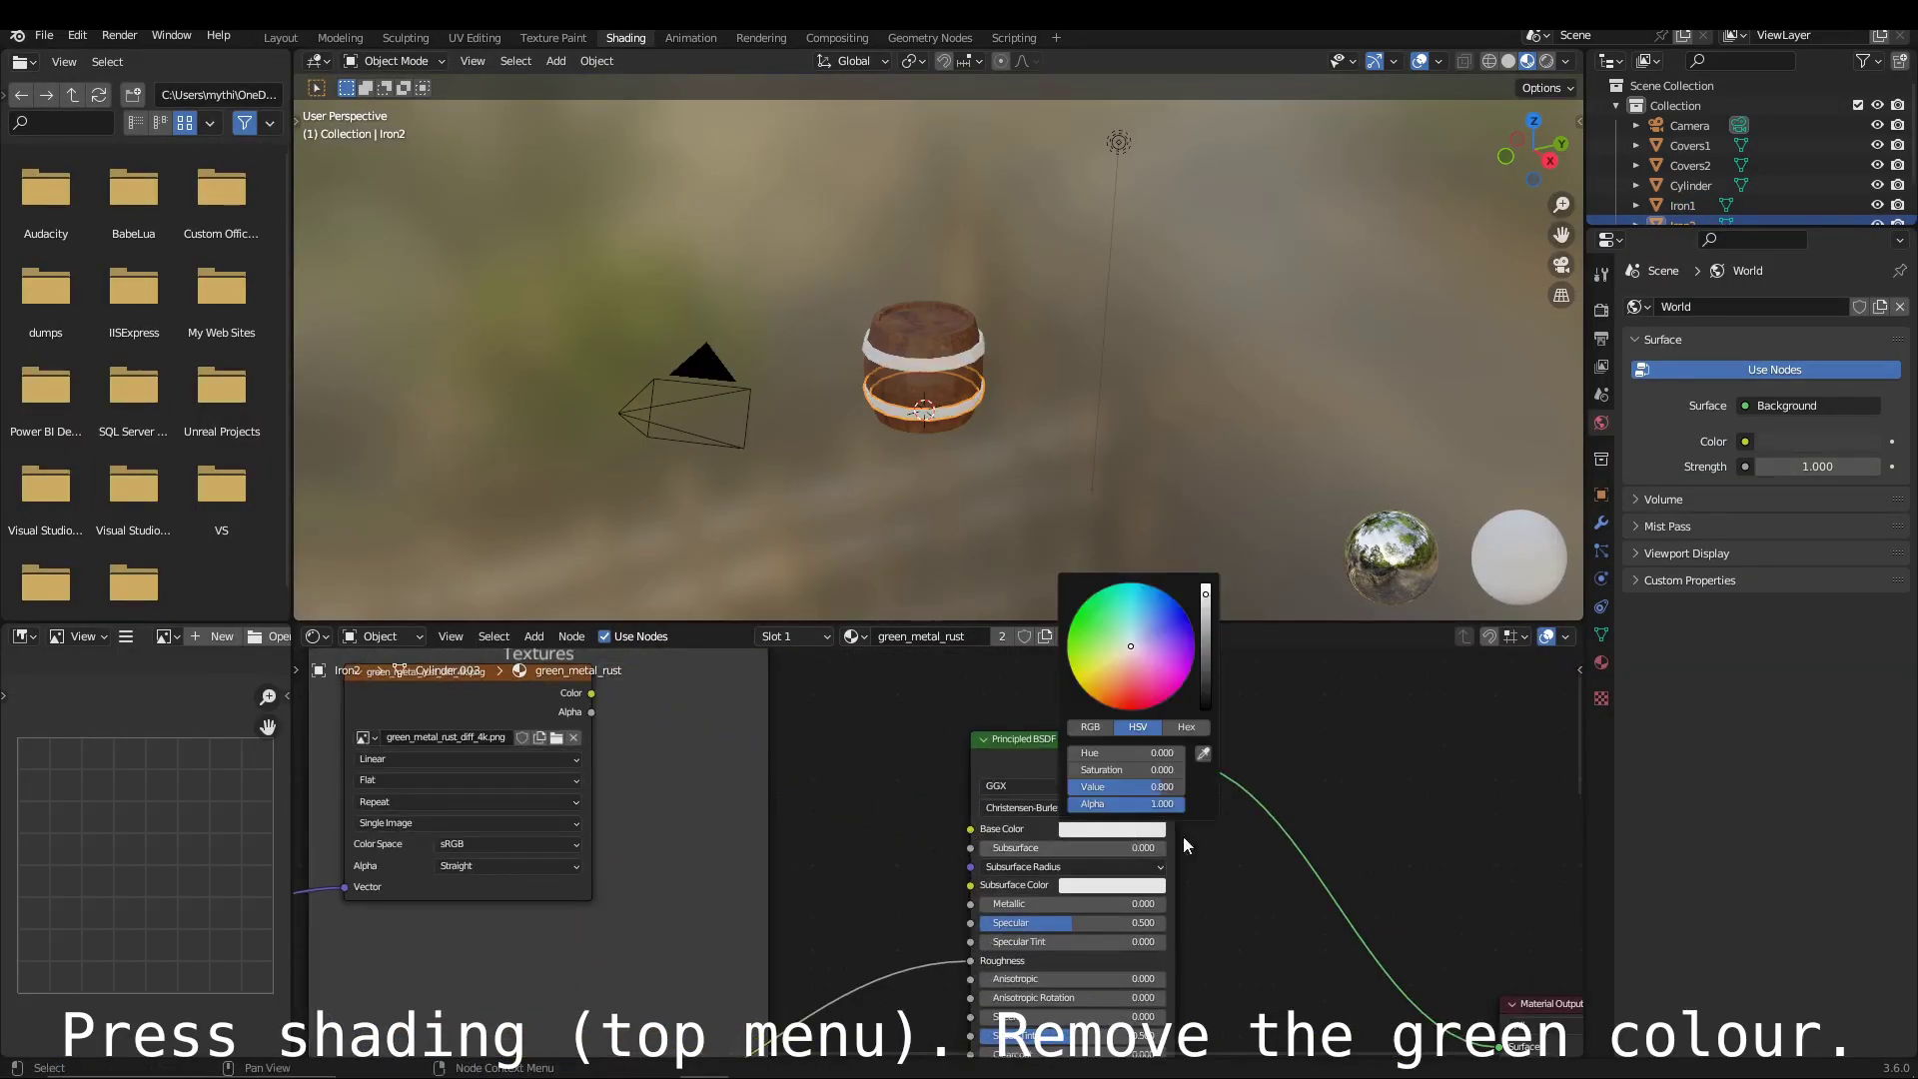
left_click_drag(1206, 589, 1205, 705)
left_click(280, 38)
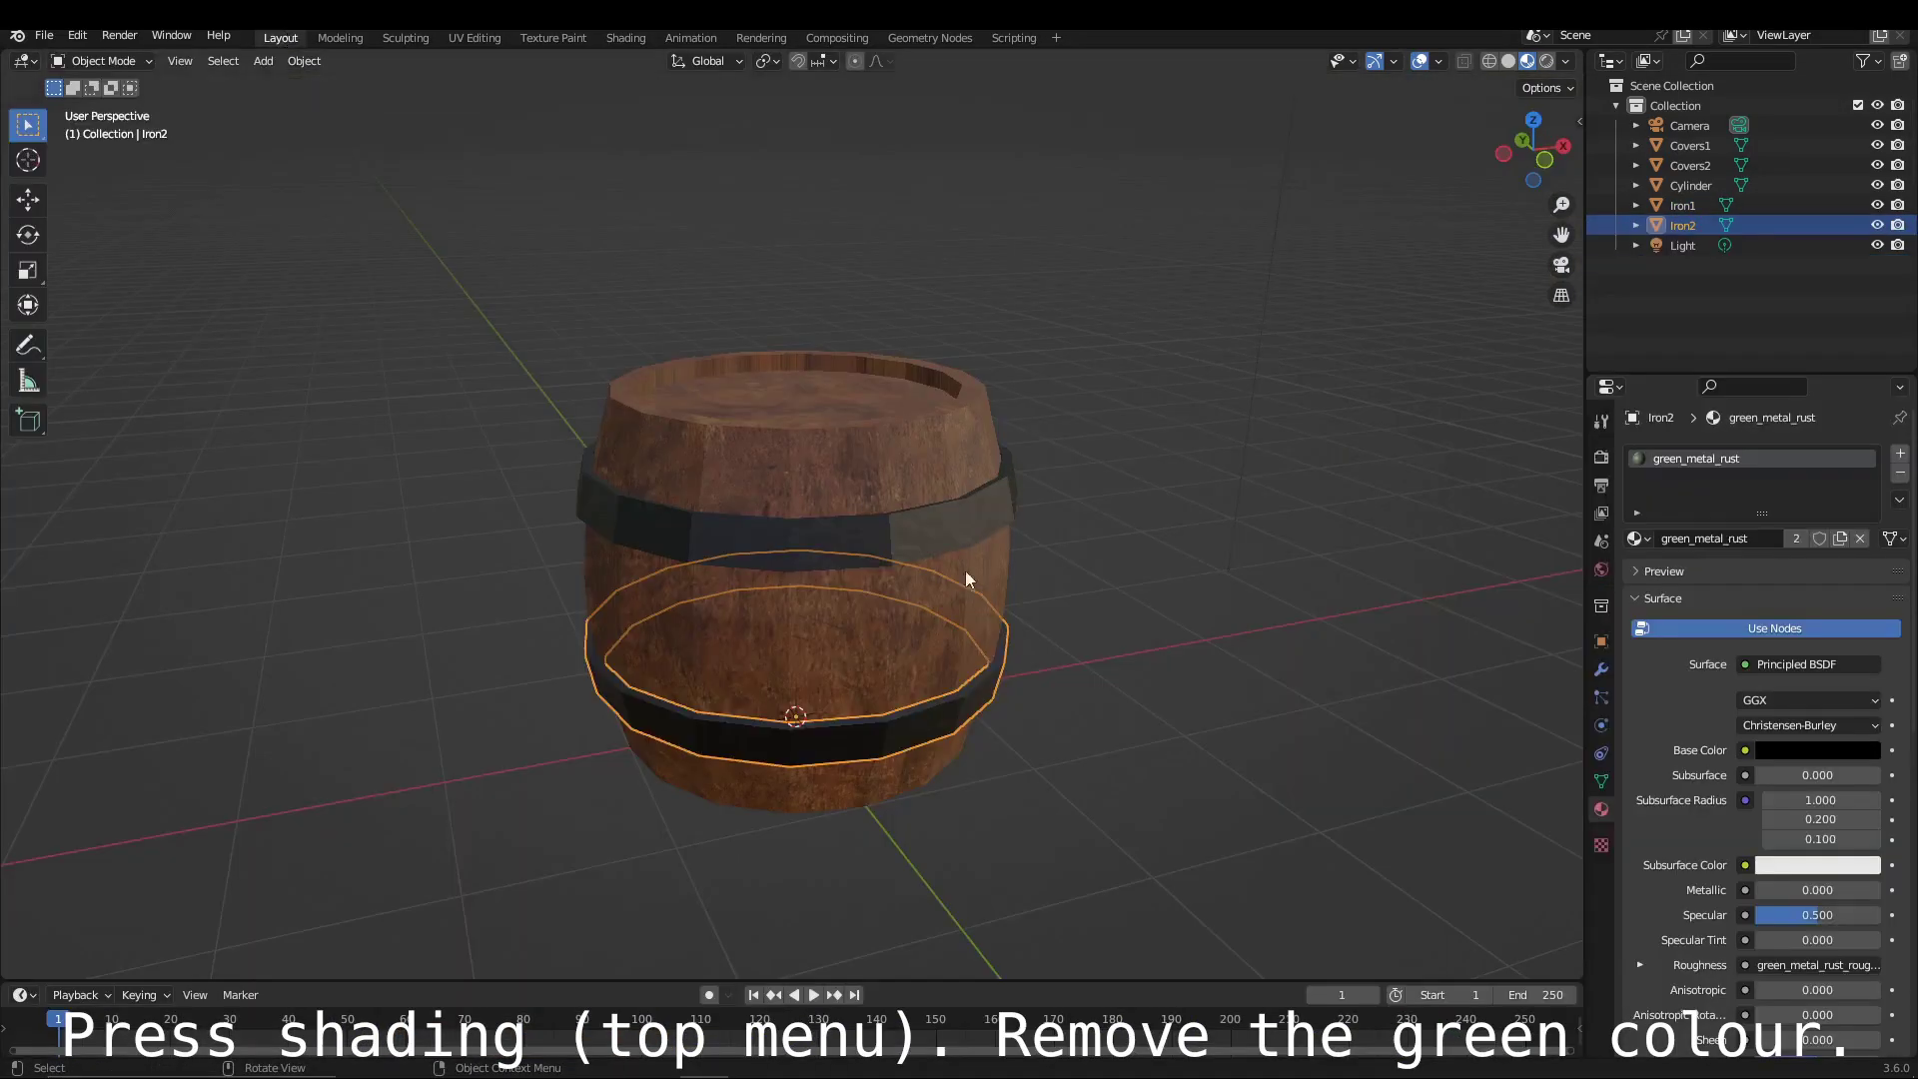
left_click(44, 35)
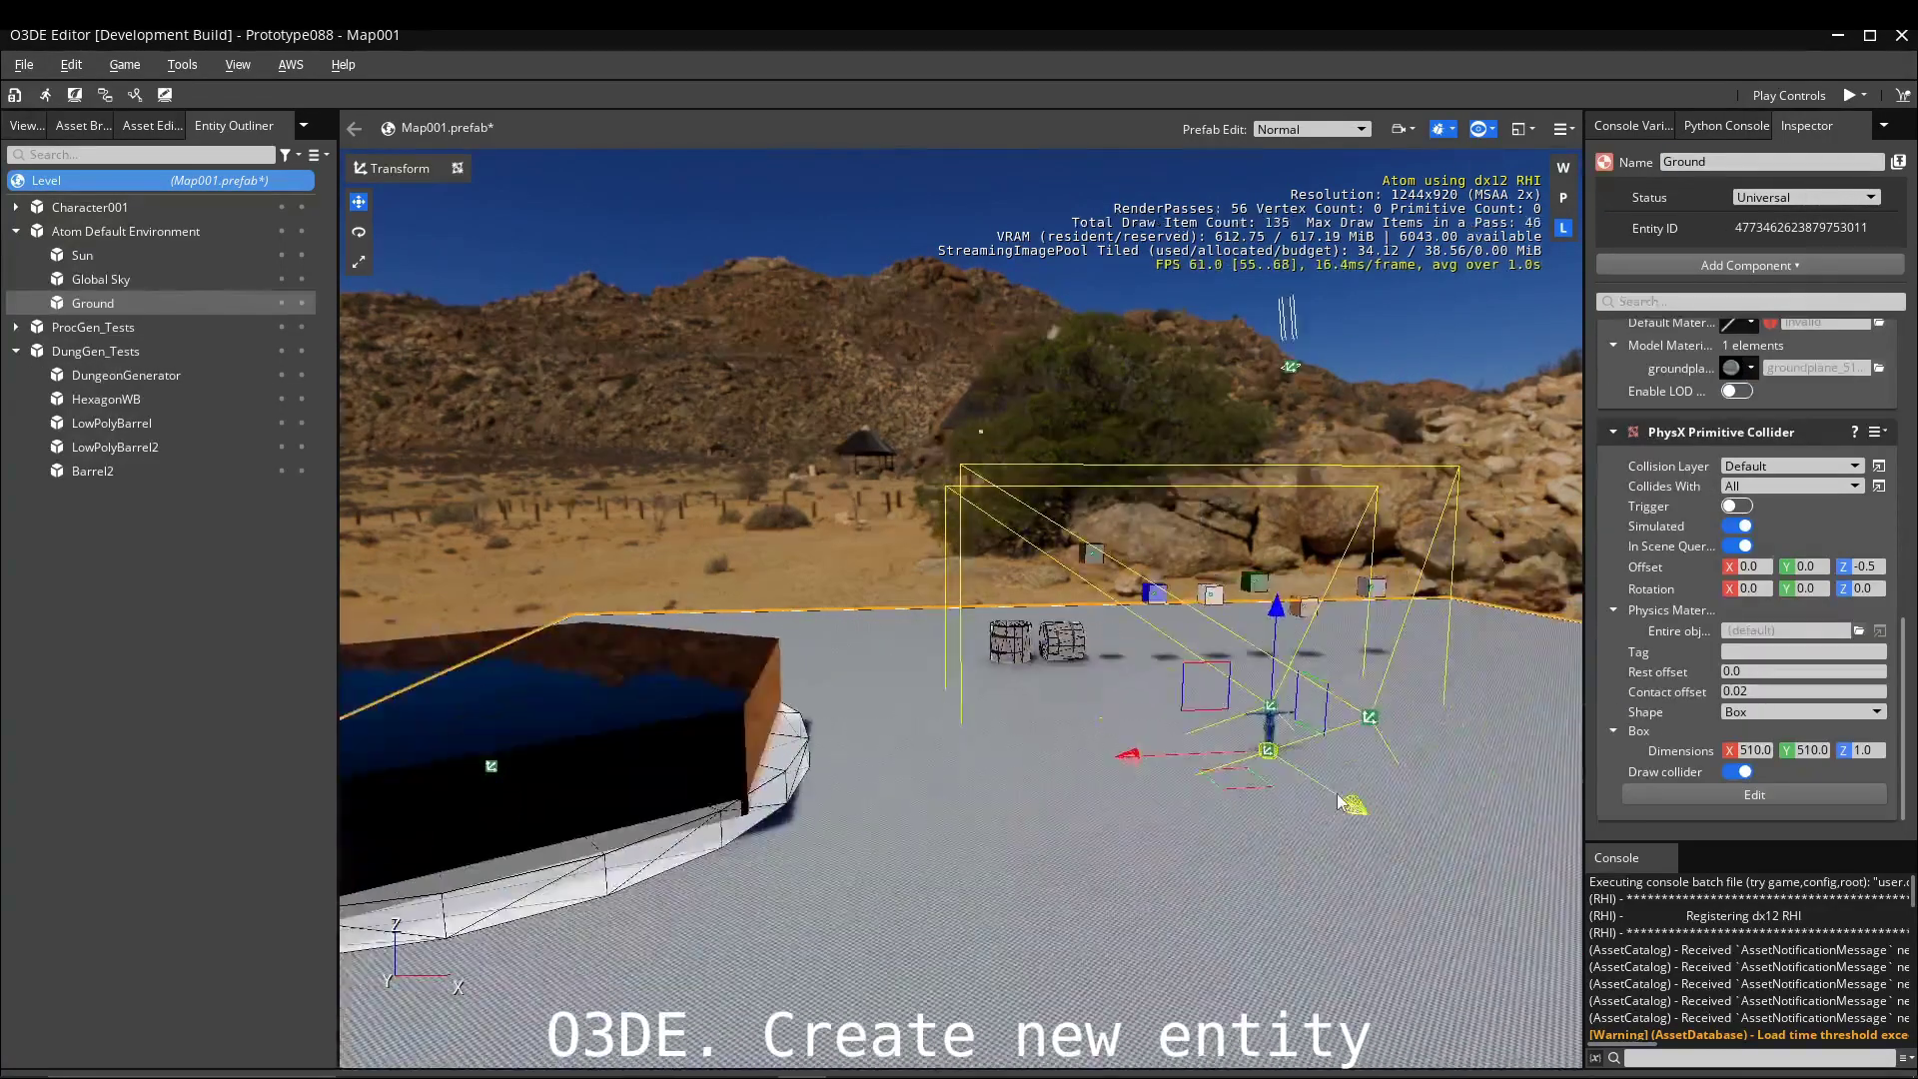
Add a Mesh component to Barrel2 using the Barrel2.fbx model.
left_click(1696, 265)
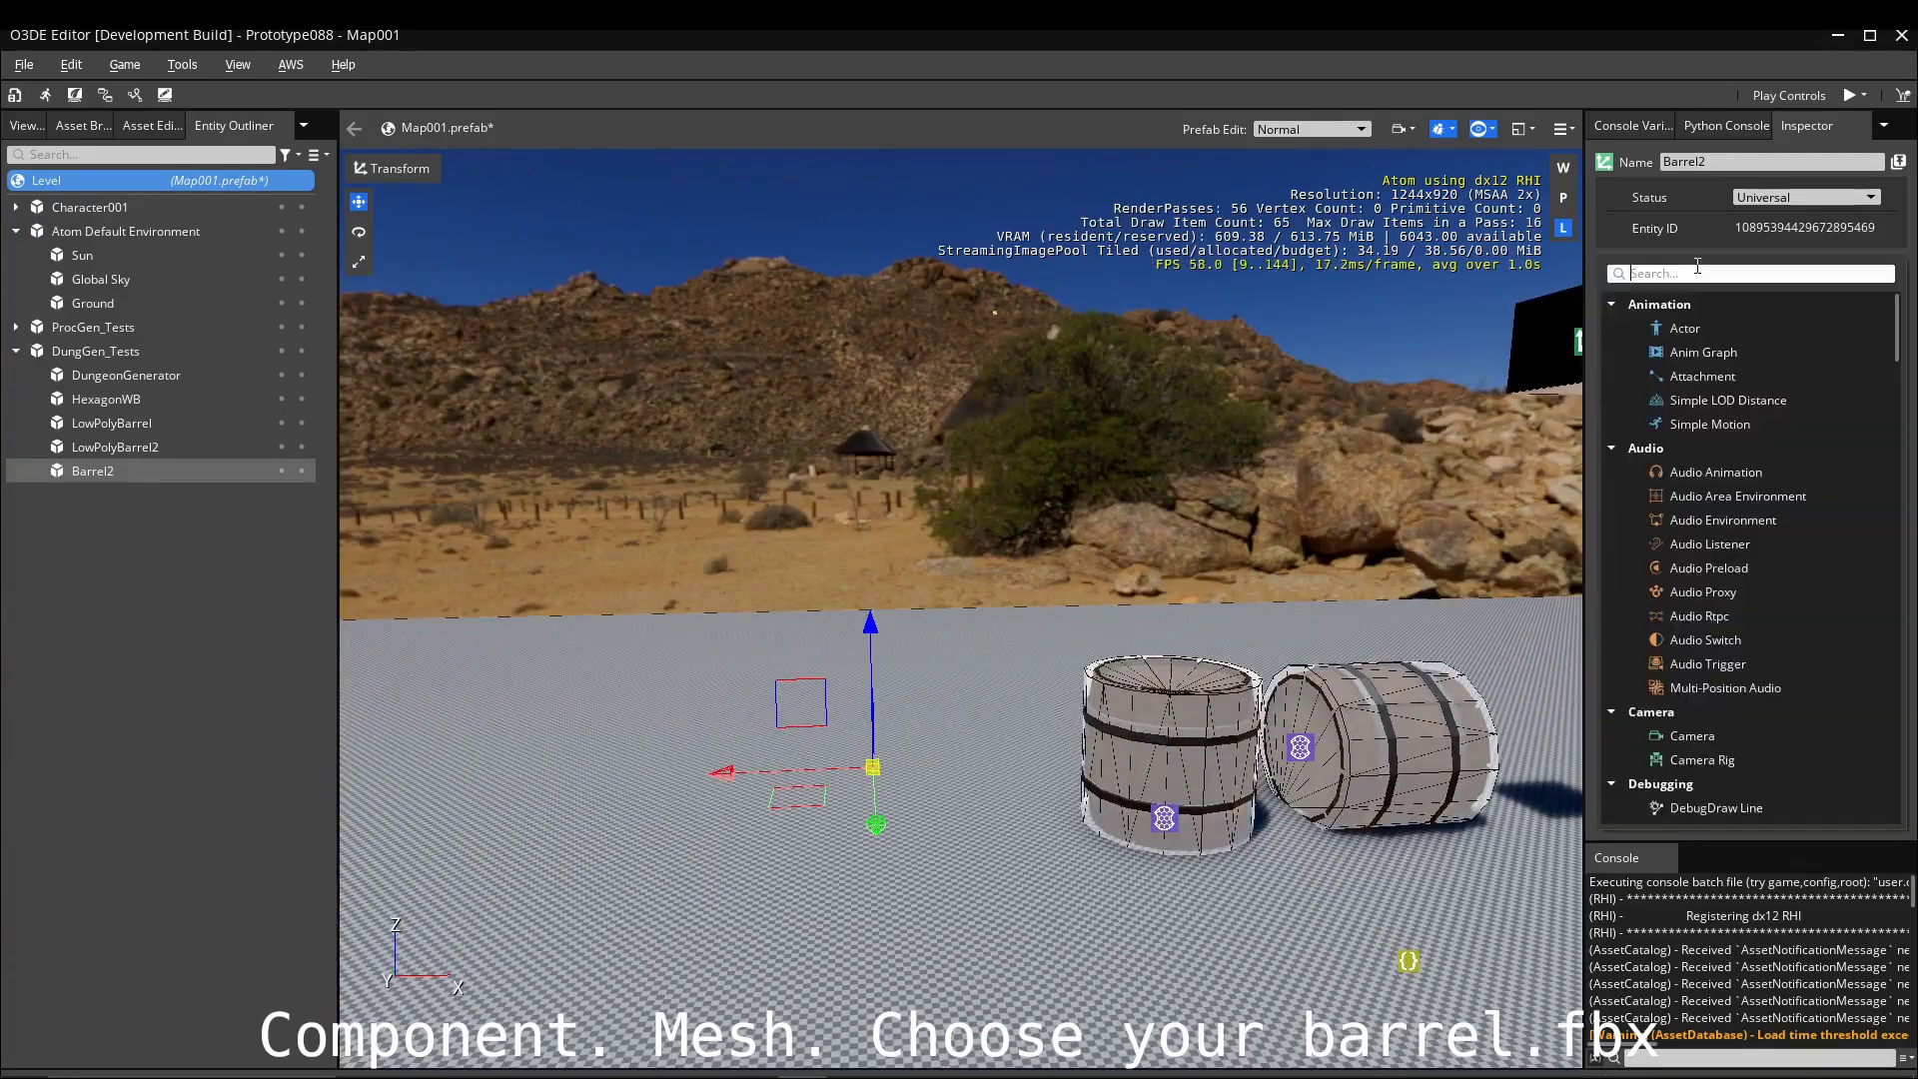
type("mesh")
left_click(1704, 400)
left_click(1865, 597)
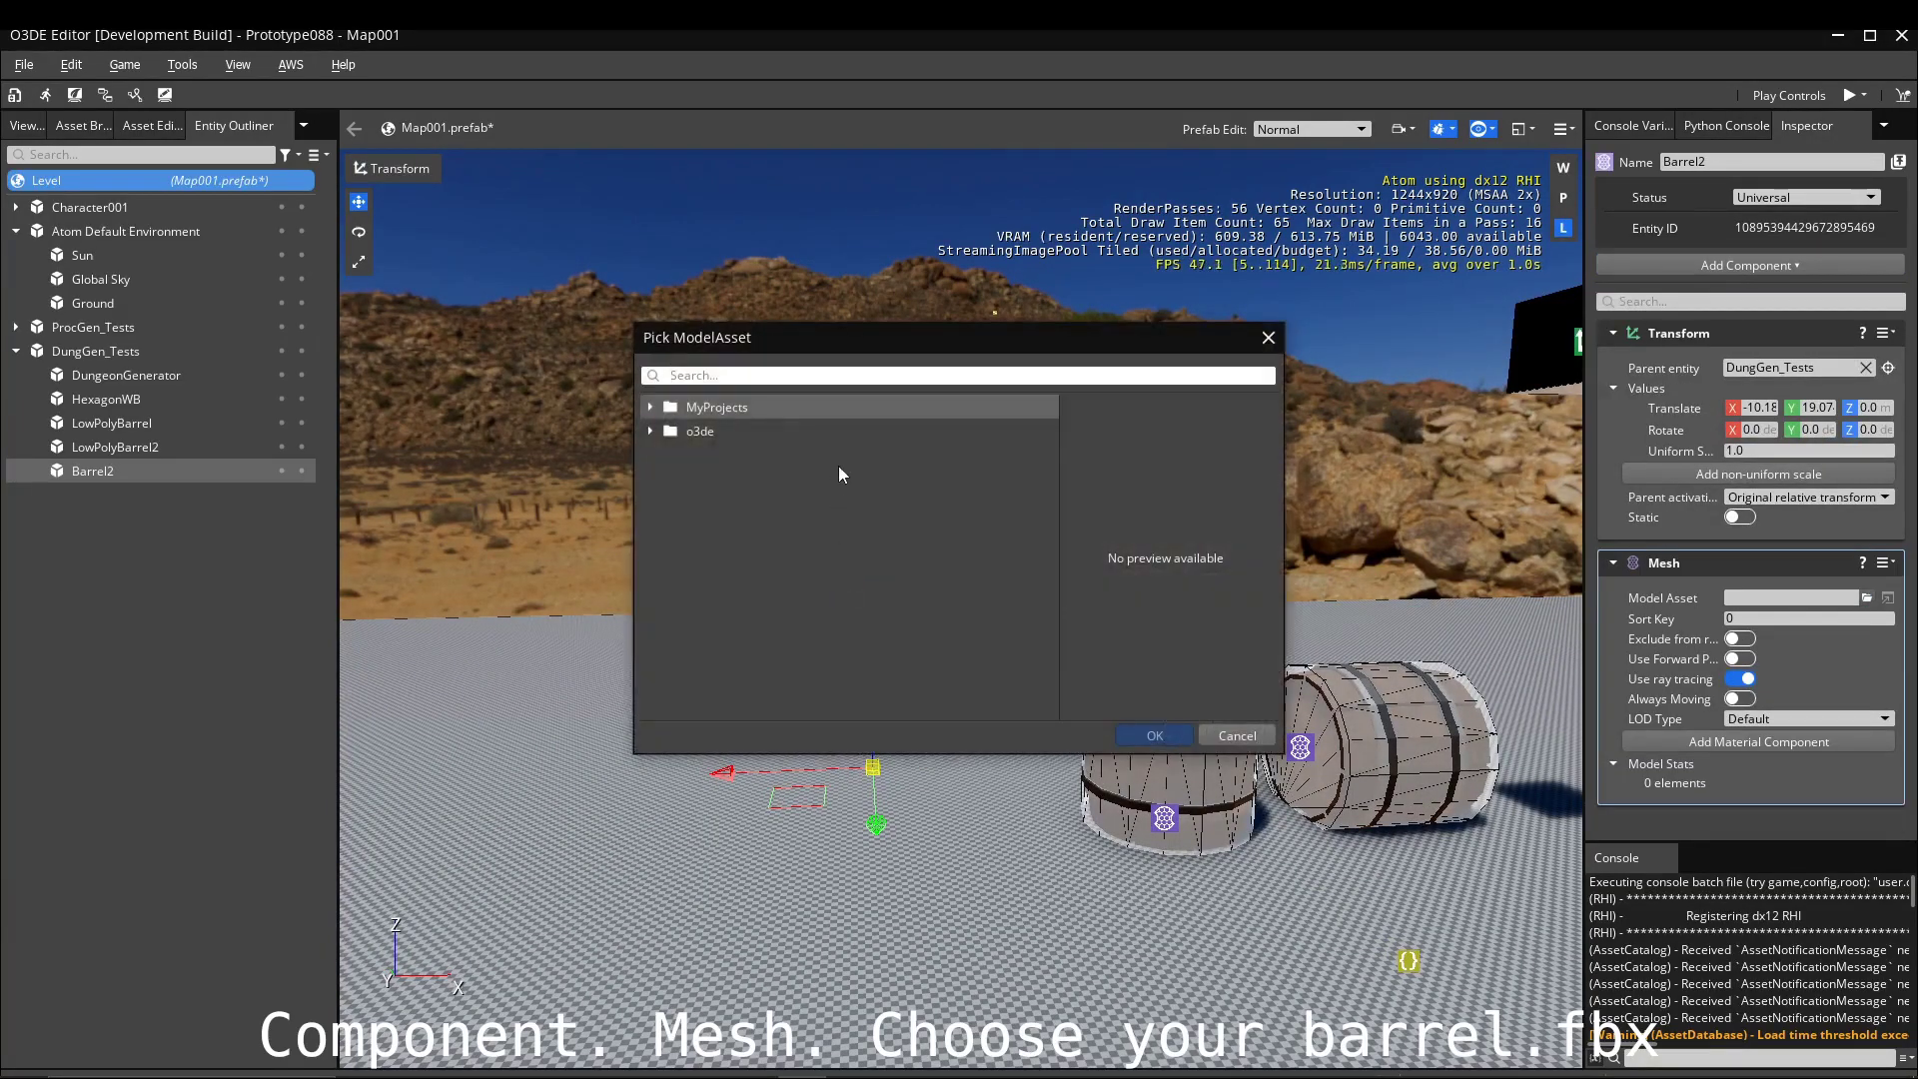
type("barrel")
left_click(817, 526)
double_click(840, 536)
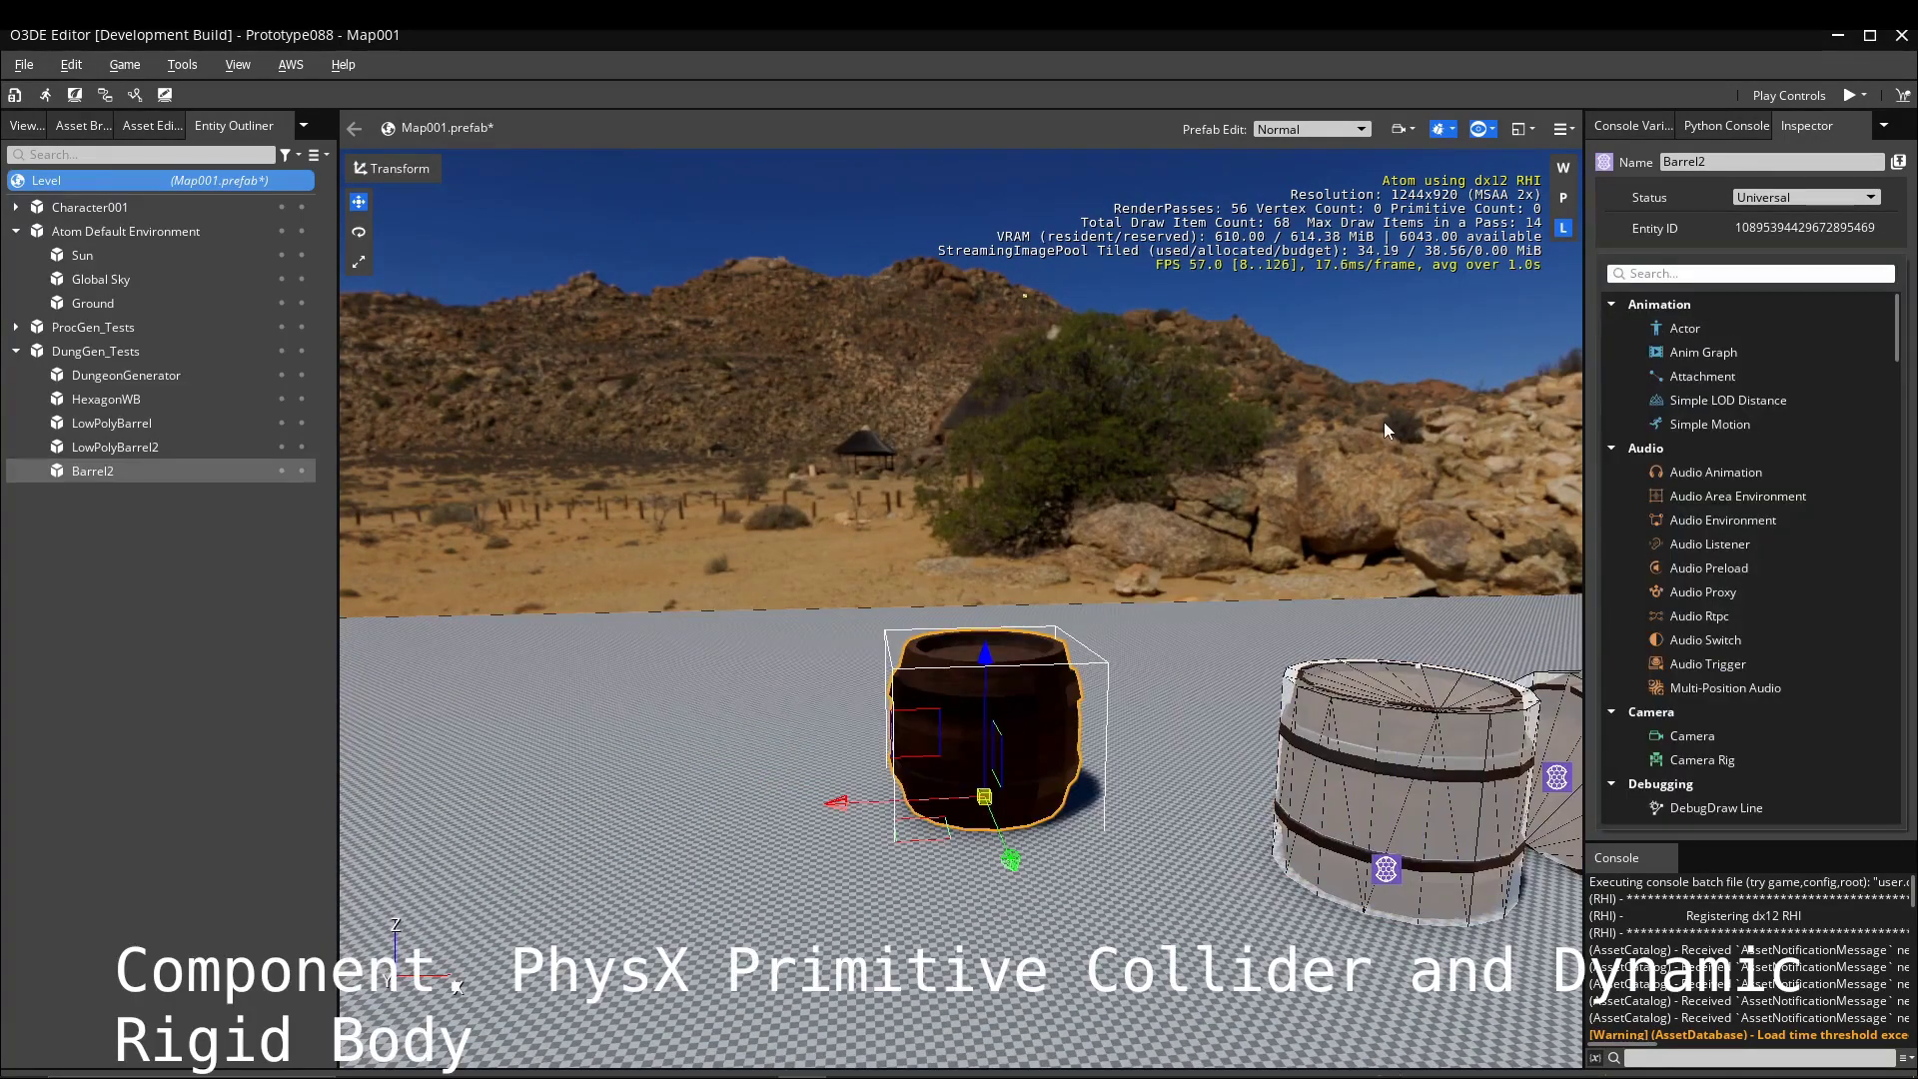
Give Barrel2 a PhysX cylinder collider (height 2, radius 1.18) and dynamic rigid body.
type("collider")
left_click(1718, 376)
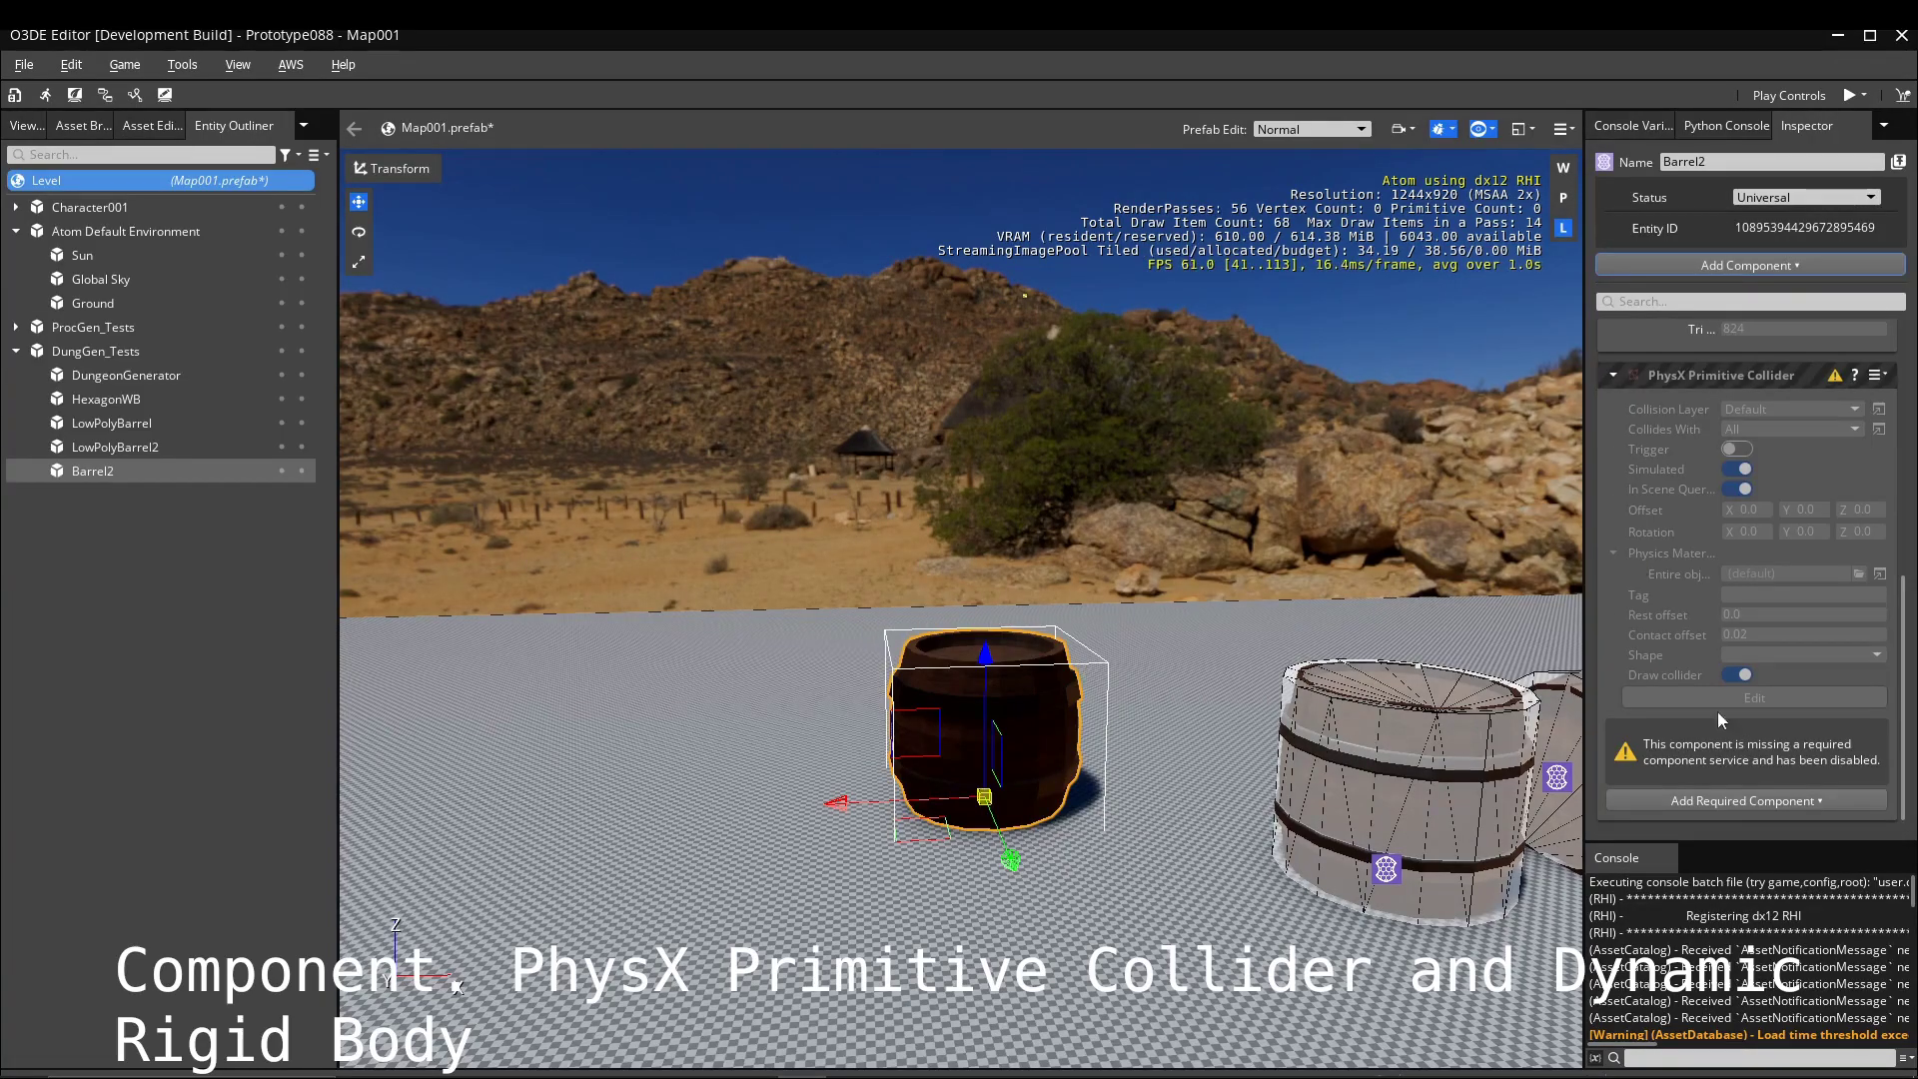
left_click(1731, 807)
left_click(1747, 887)
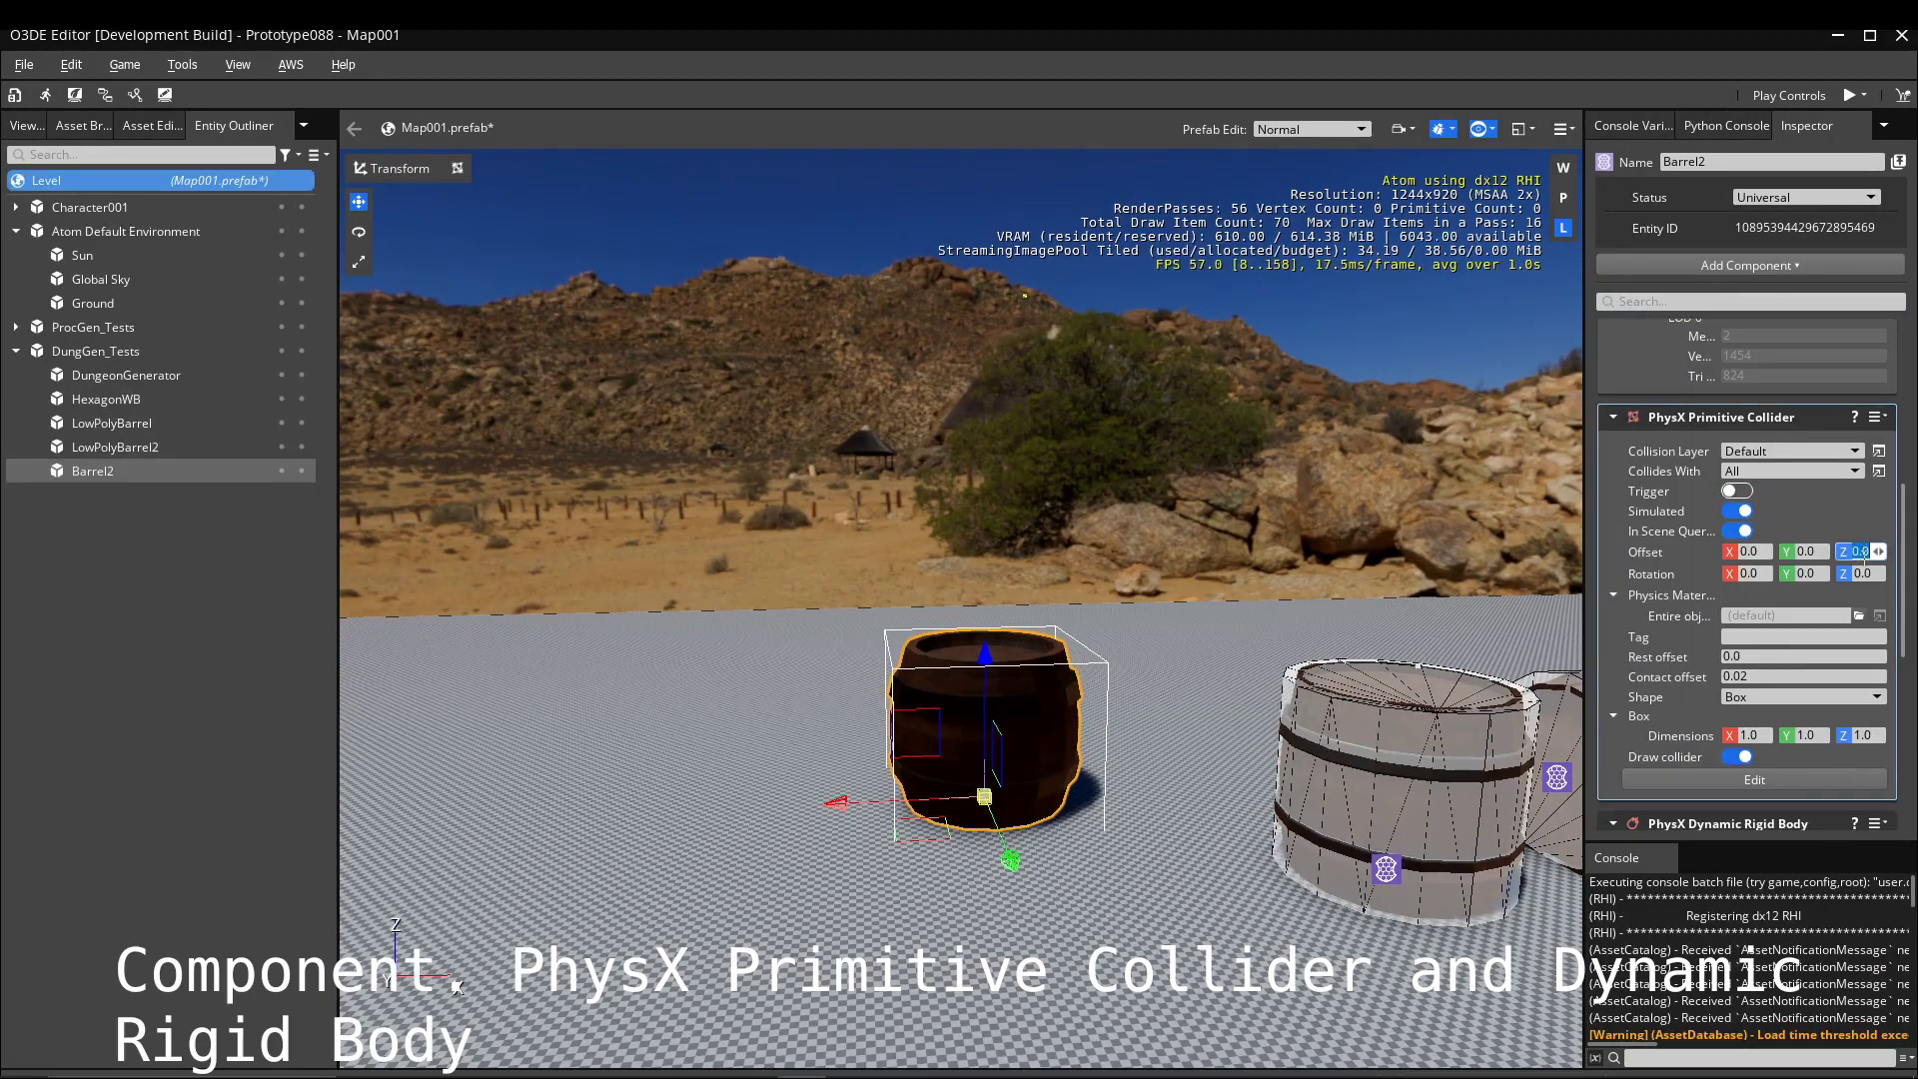
left_click(1764, 788)
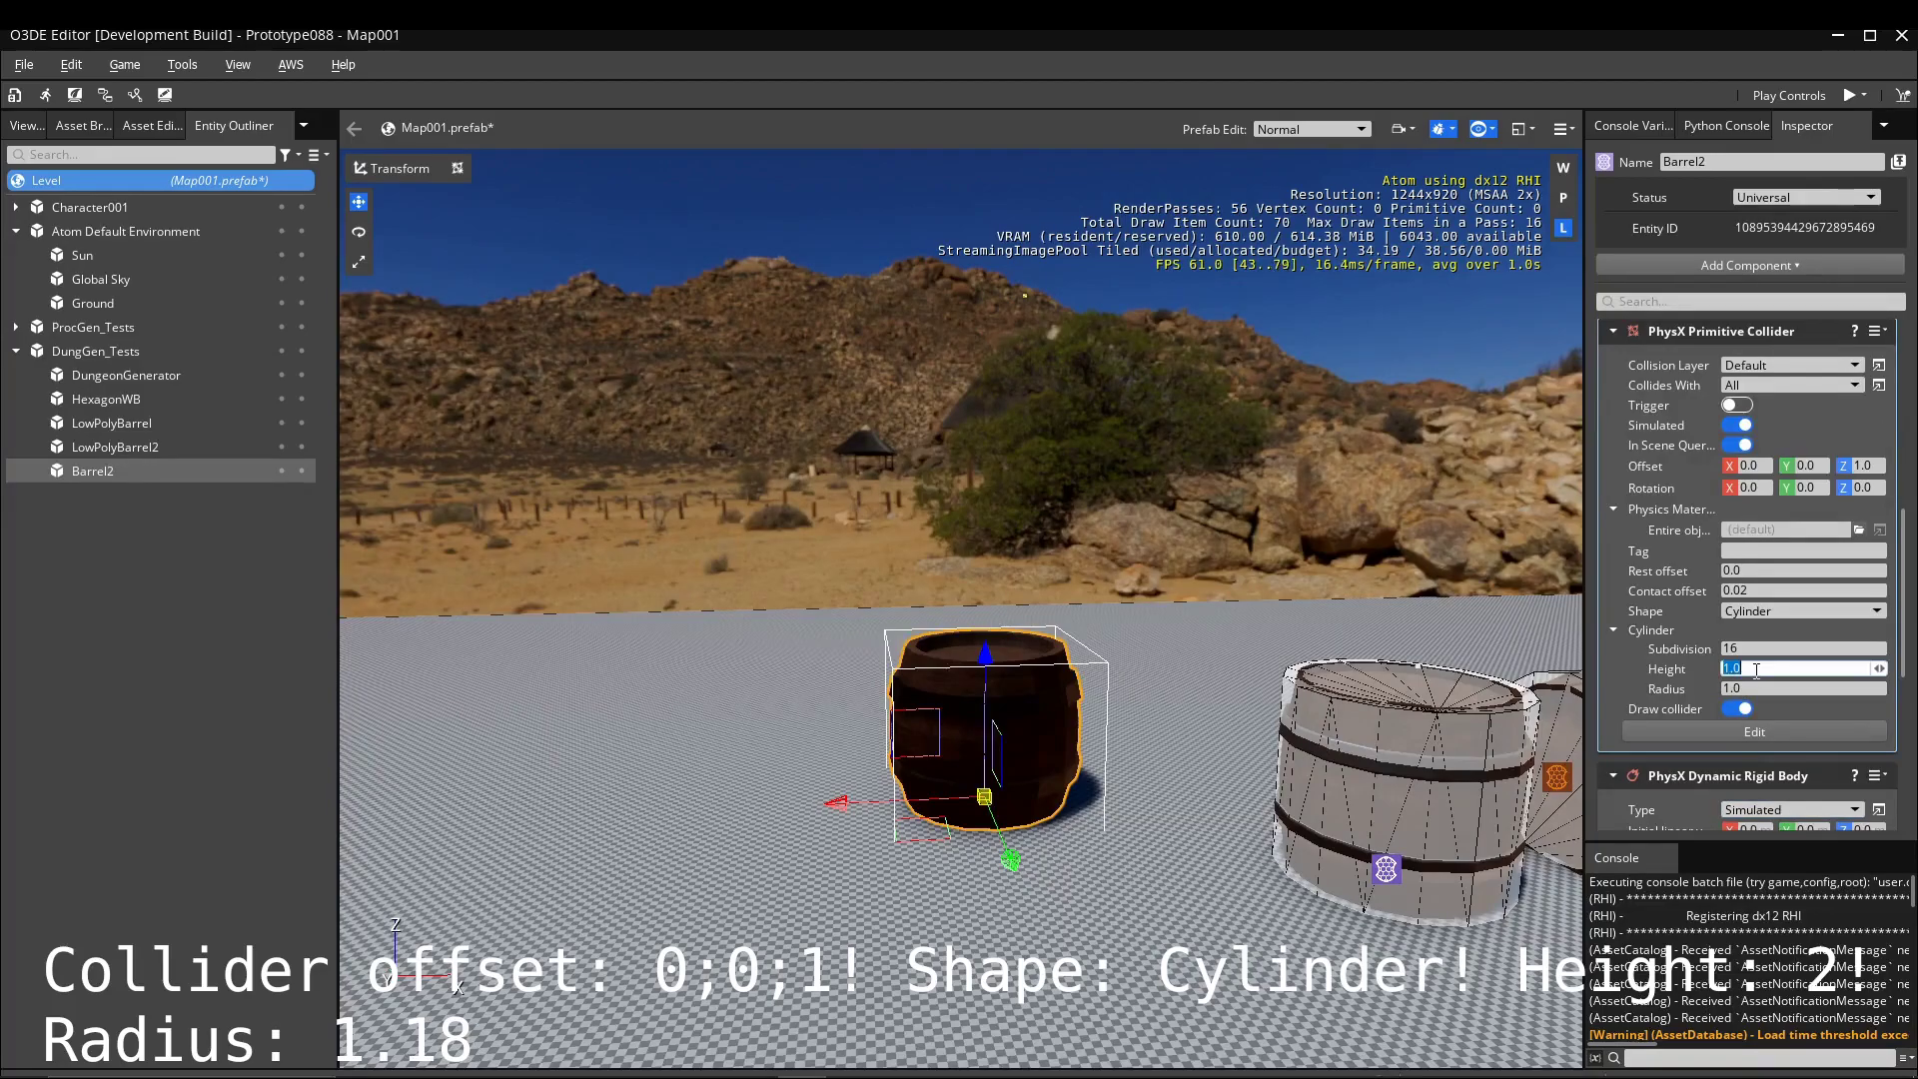
type("2")
left_click_drag(1756, 687, 1755, 686)
Duplicate the barrel as Barrel22, move the copy left, and start game mode.
key("ctrl+d")
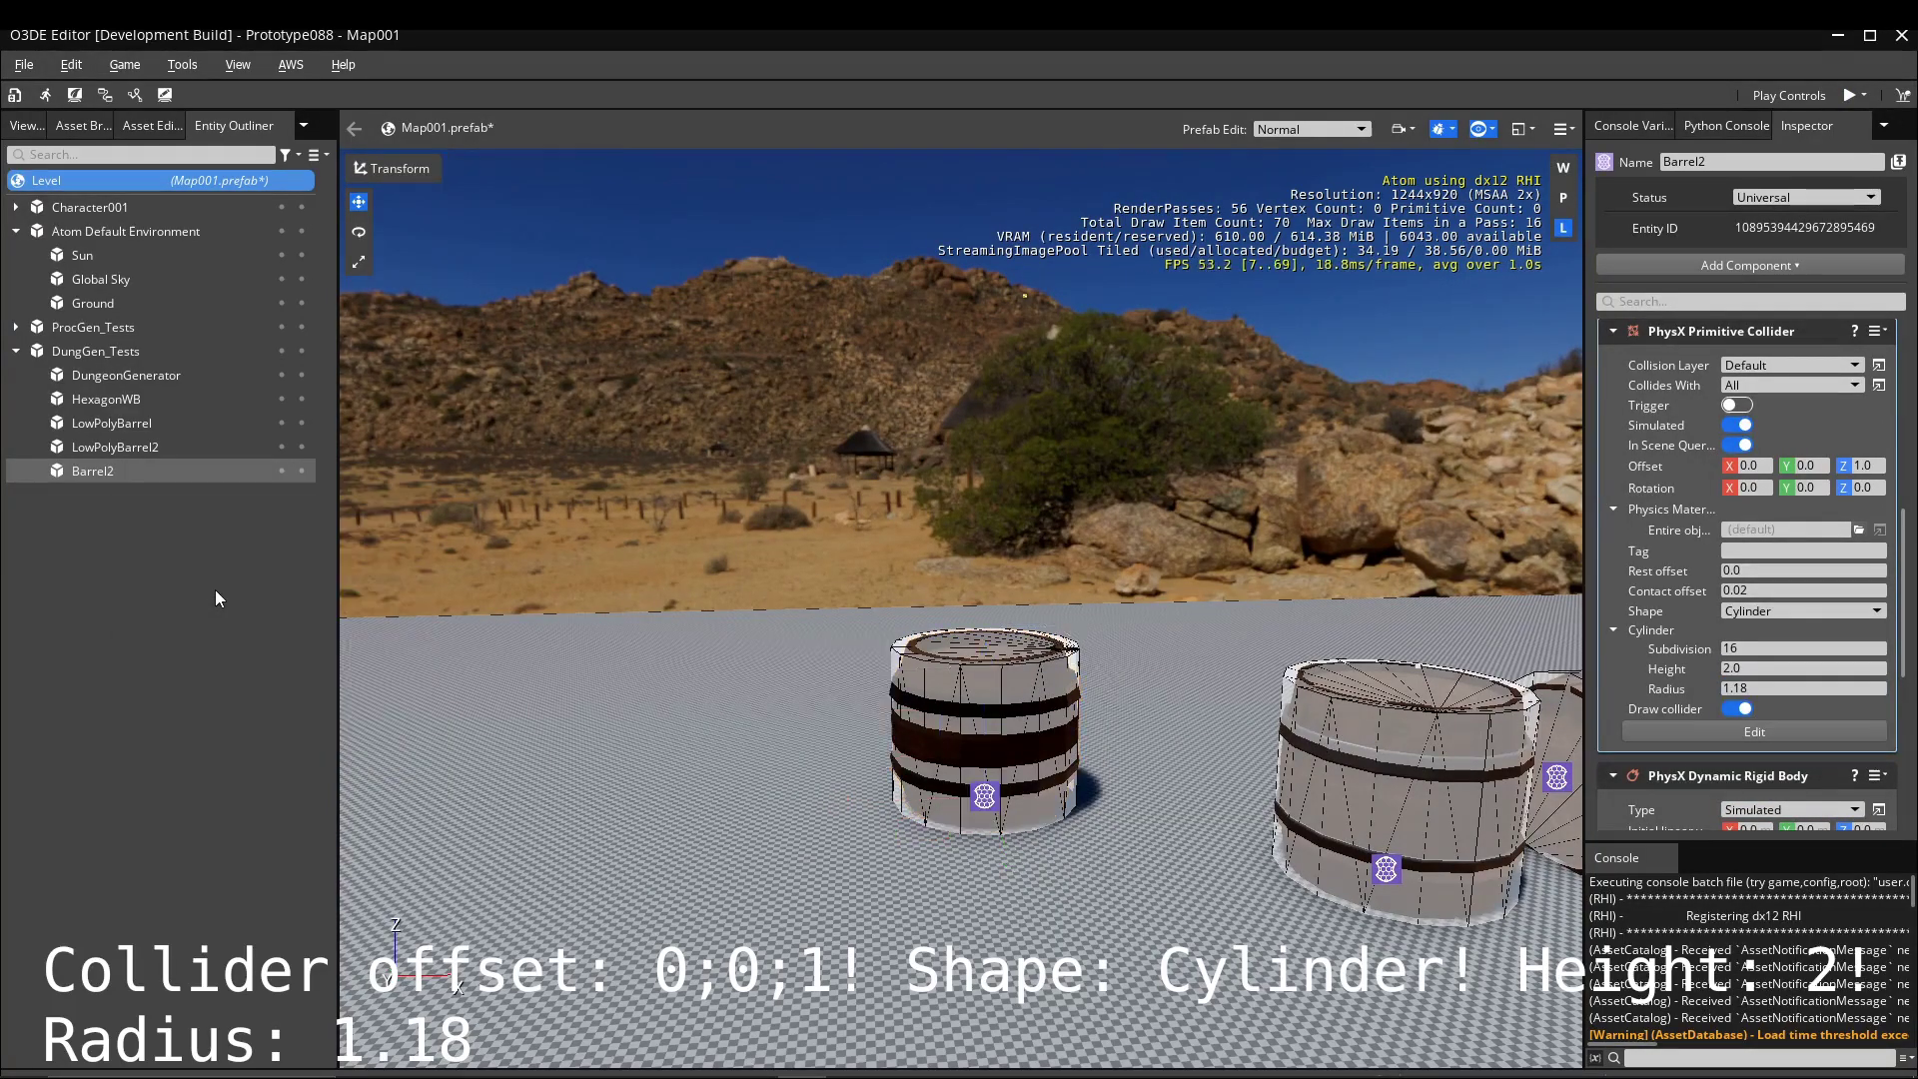
left_click_drag(837, 802, 547, 802)
scroll(1619, 425, "up", 5)
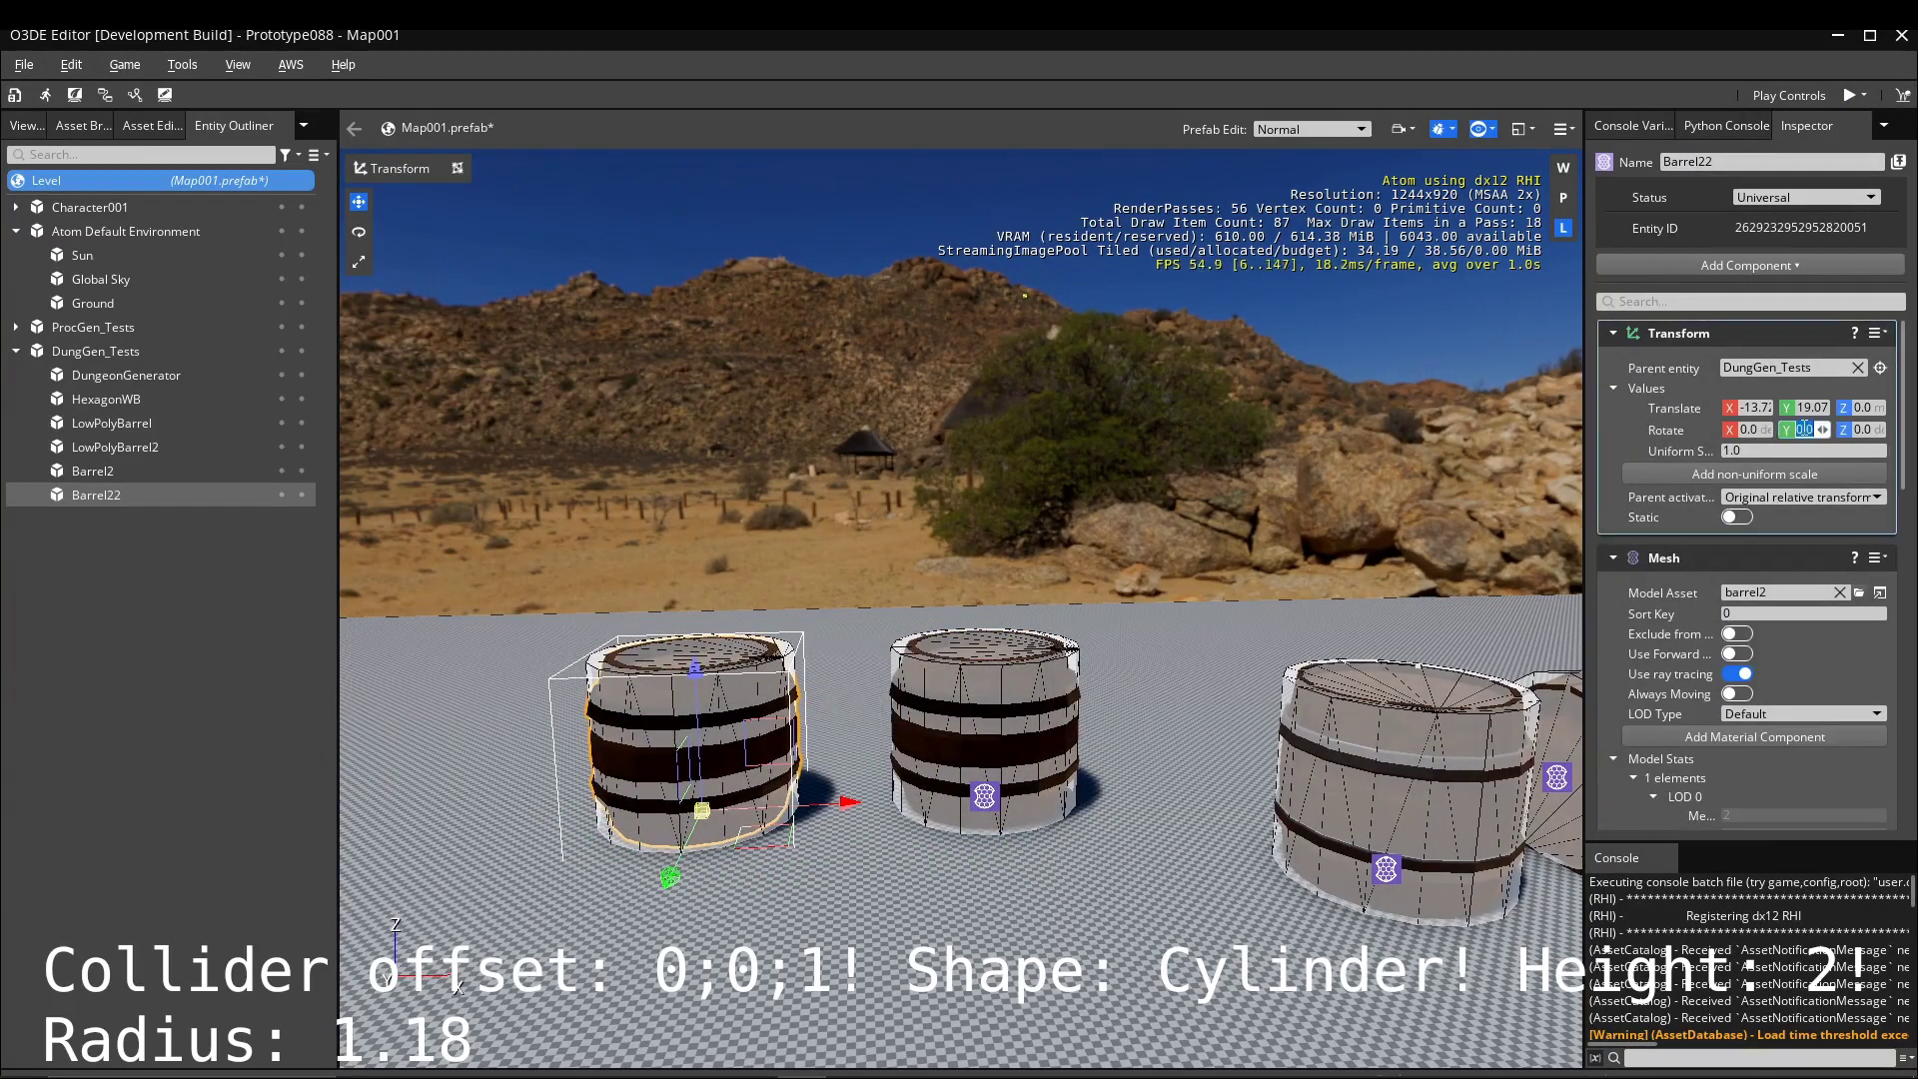
key("ctrl+g")
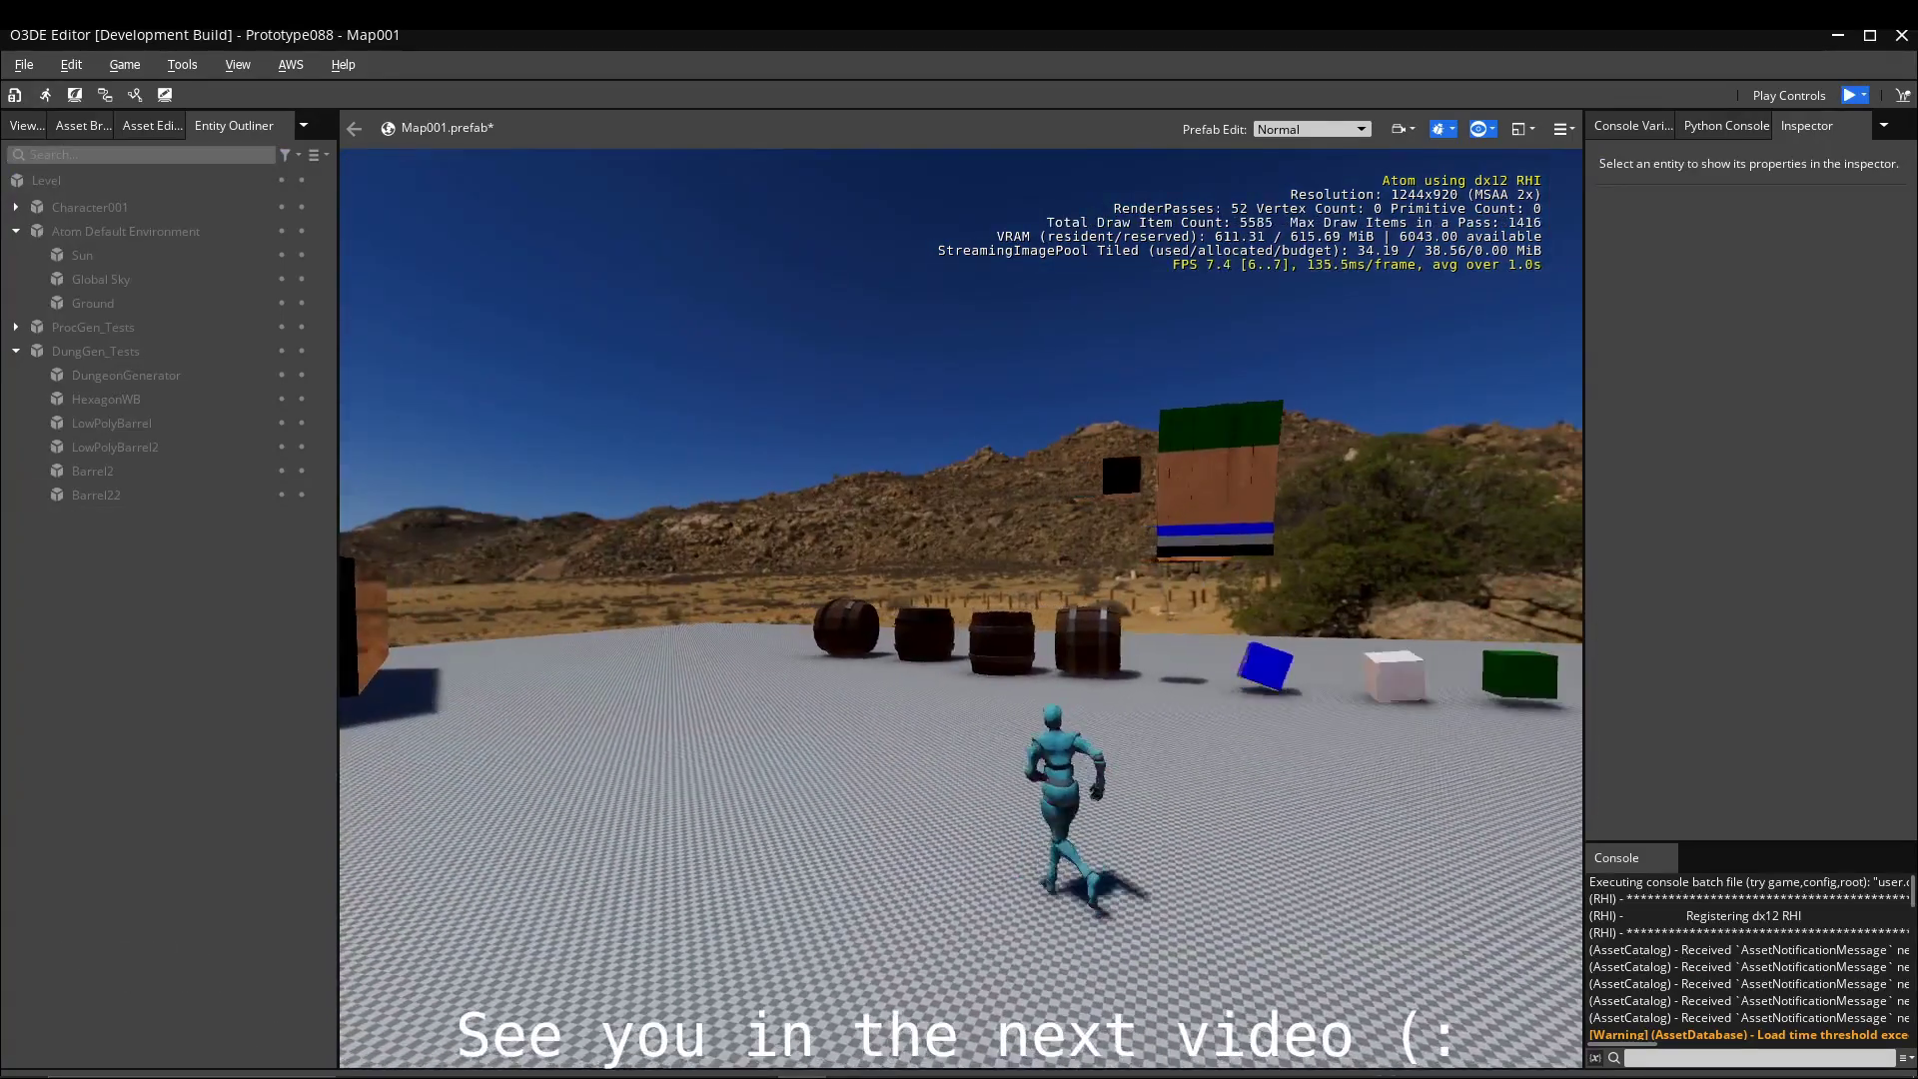